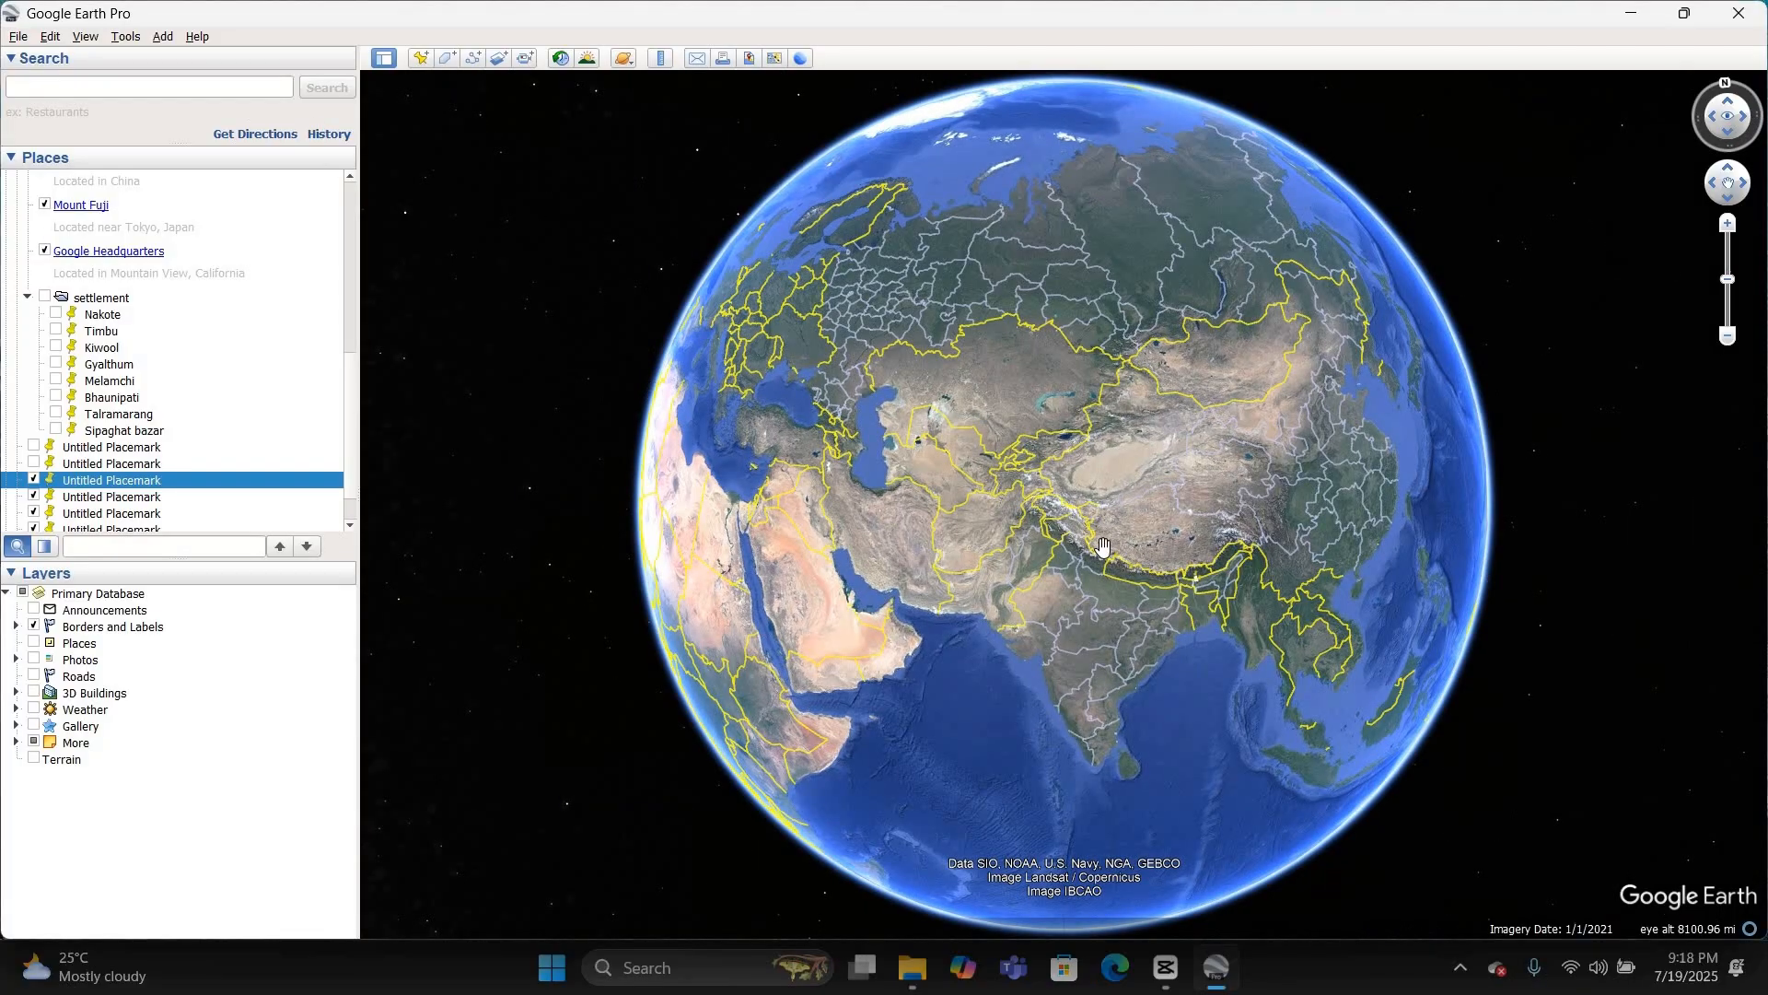
# Step: Search for "all school of kathmandu valley"
pyautogui.scroll(2, 1068, 542)
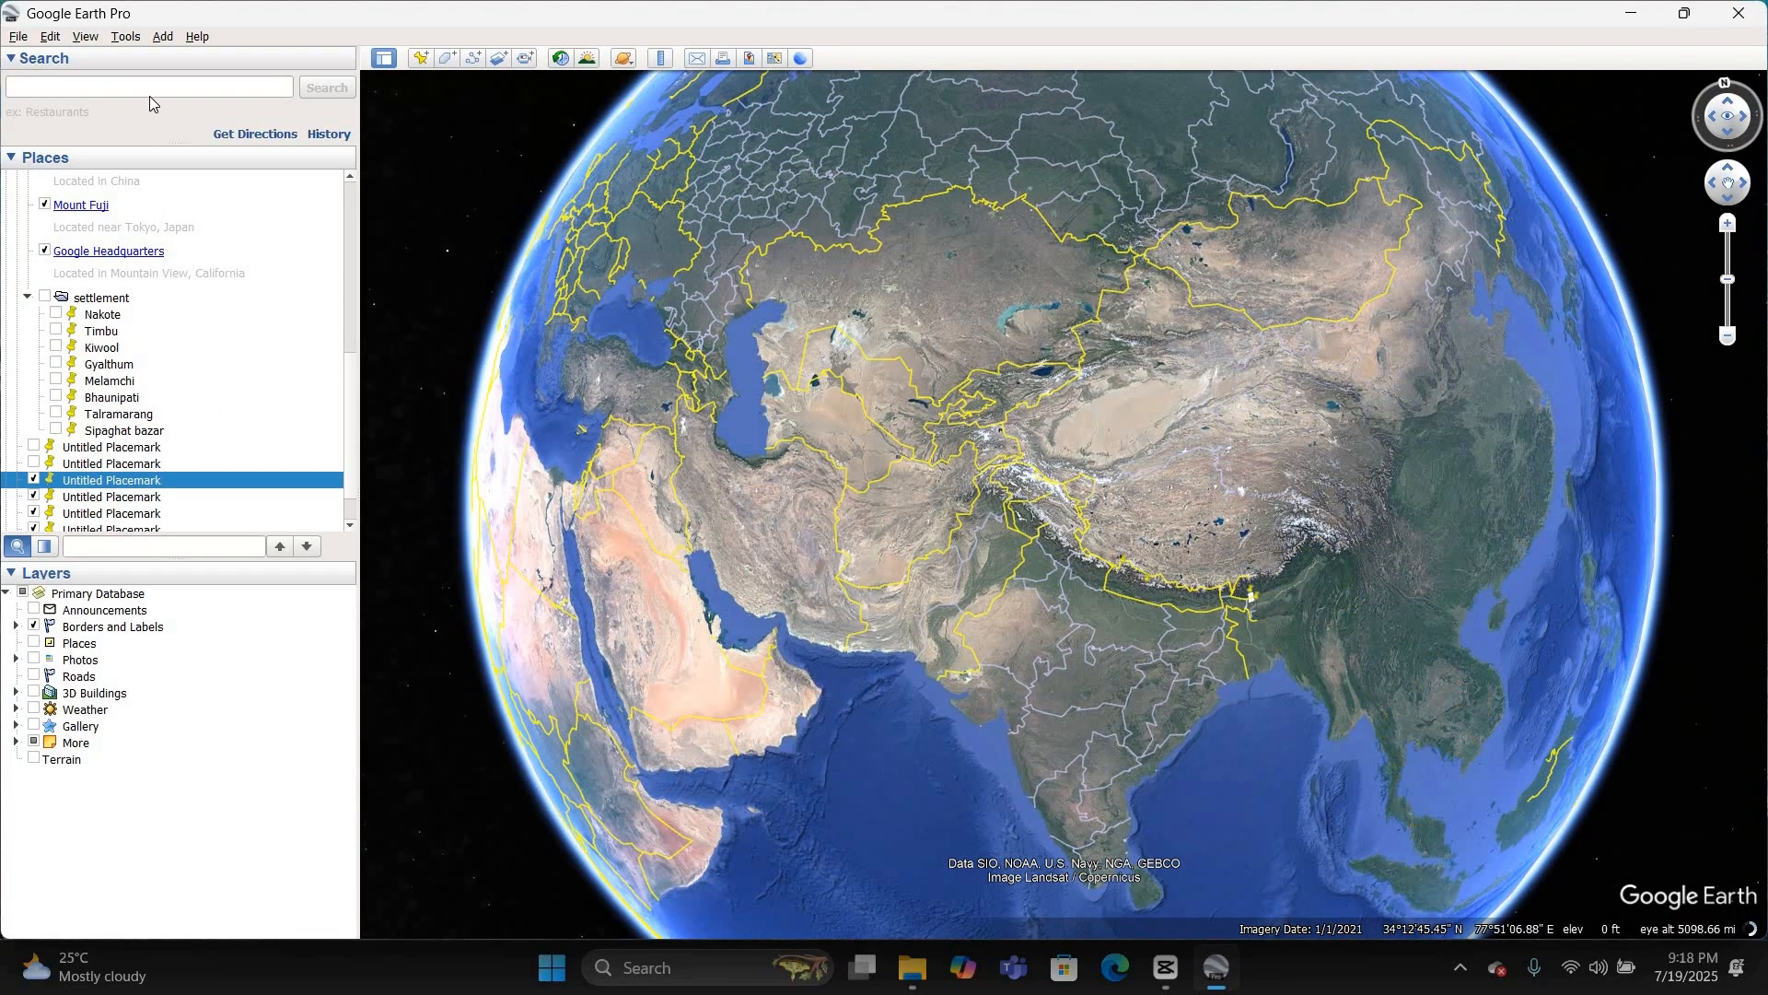
pyautogui.click(152, 87)
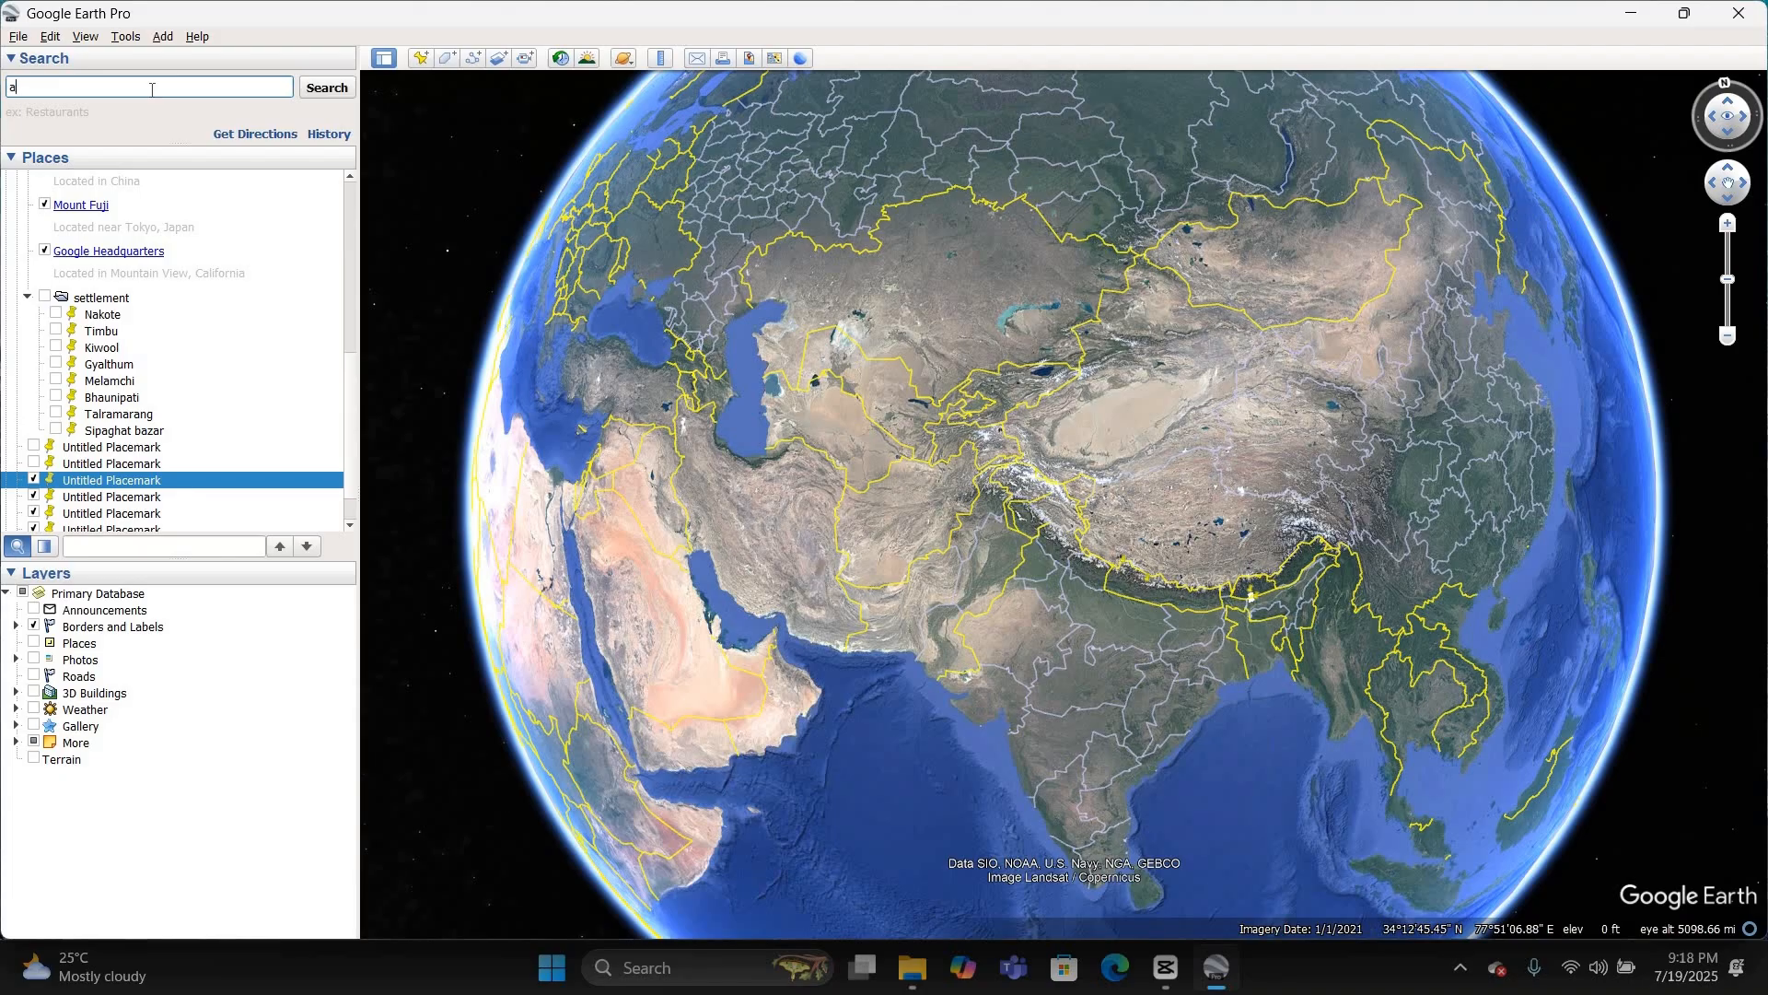
pyautogui.write('ll school of kathmandu valley')
pyautogui.click(333, 92)
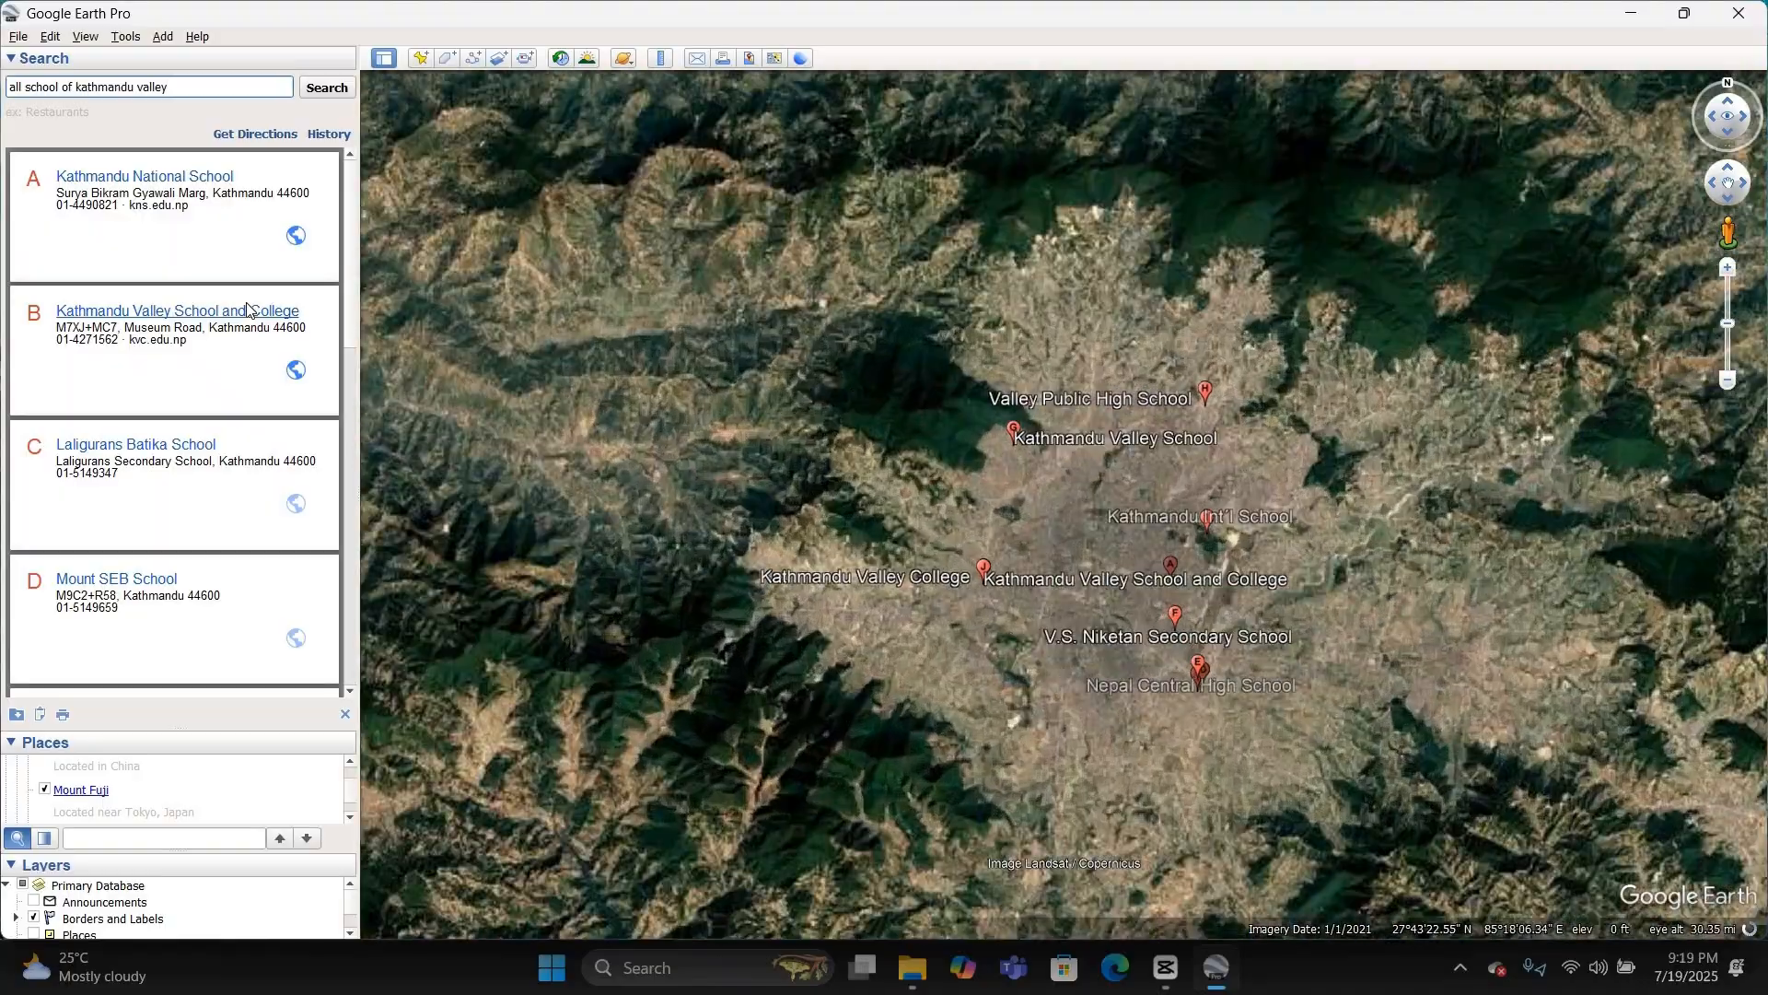
# Step: Browse the first page of school search results on the map and in the list, and open the second page
pyautogui.scroll(-2, 722, 322)
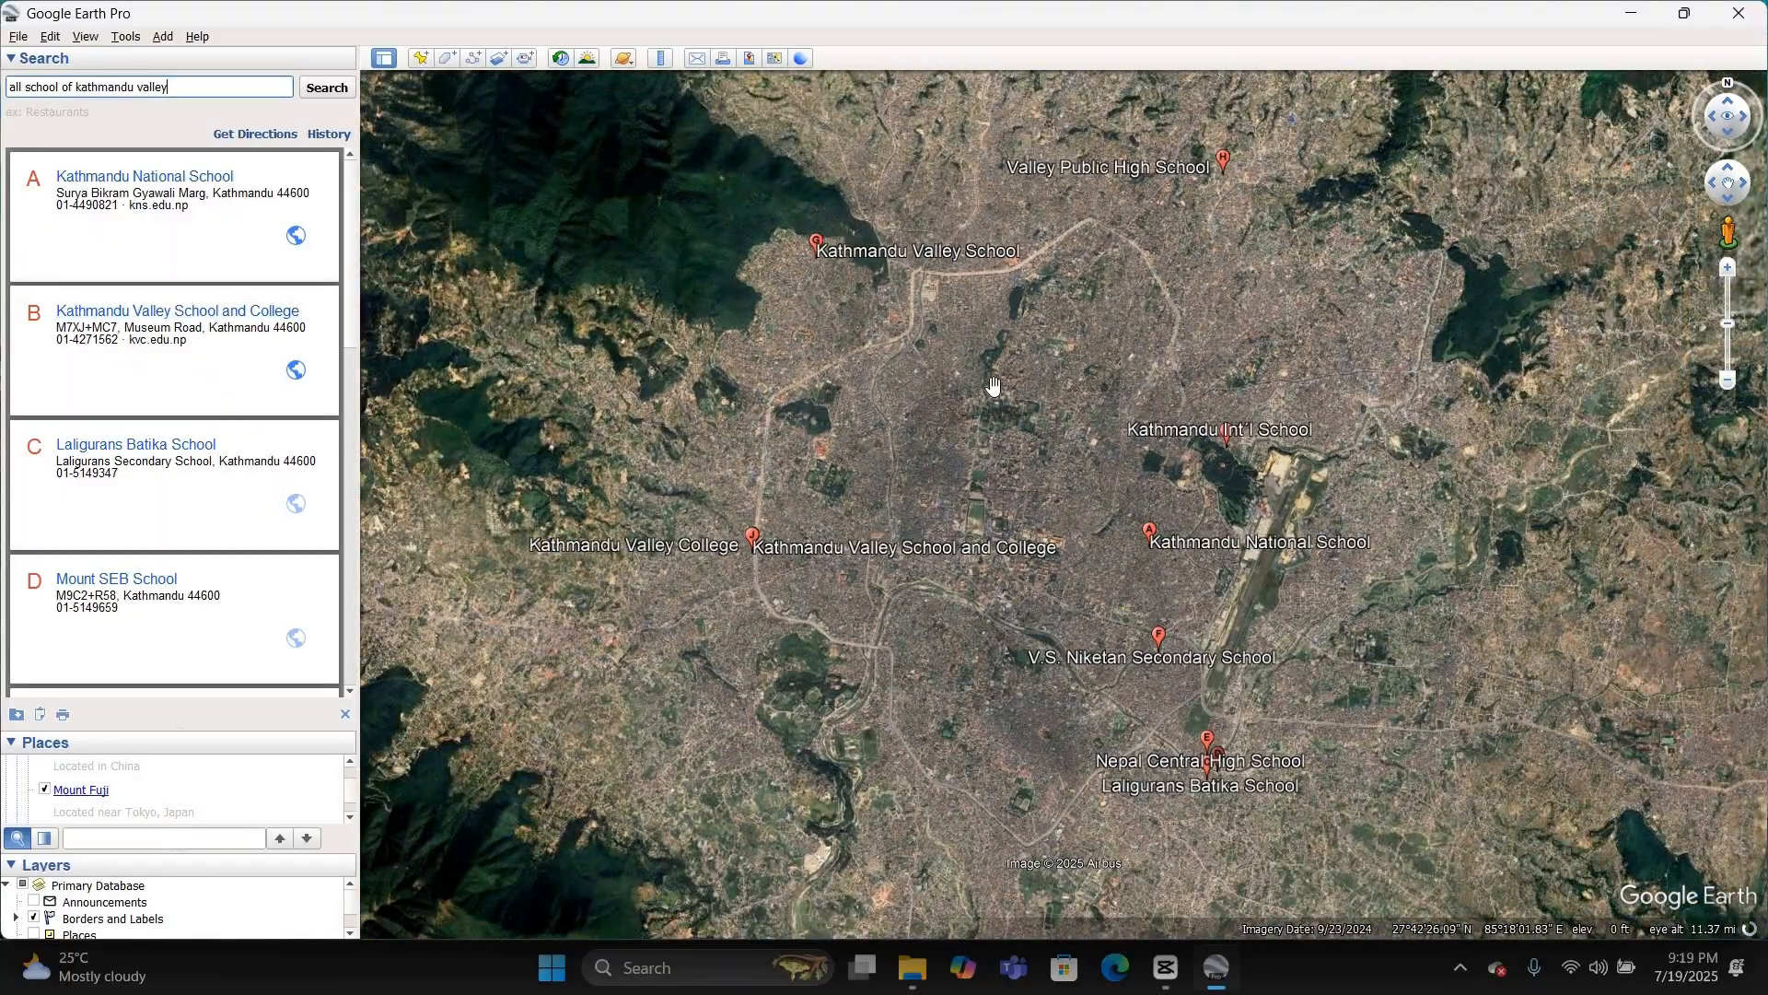
pyautogui.scroll(-10, 99, 293)
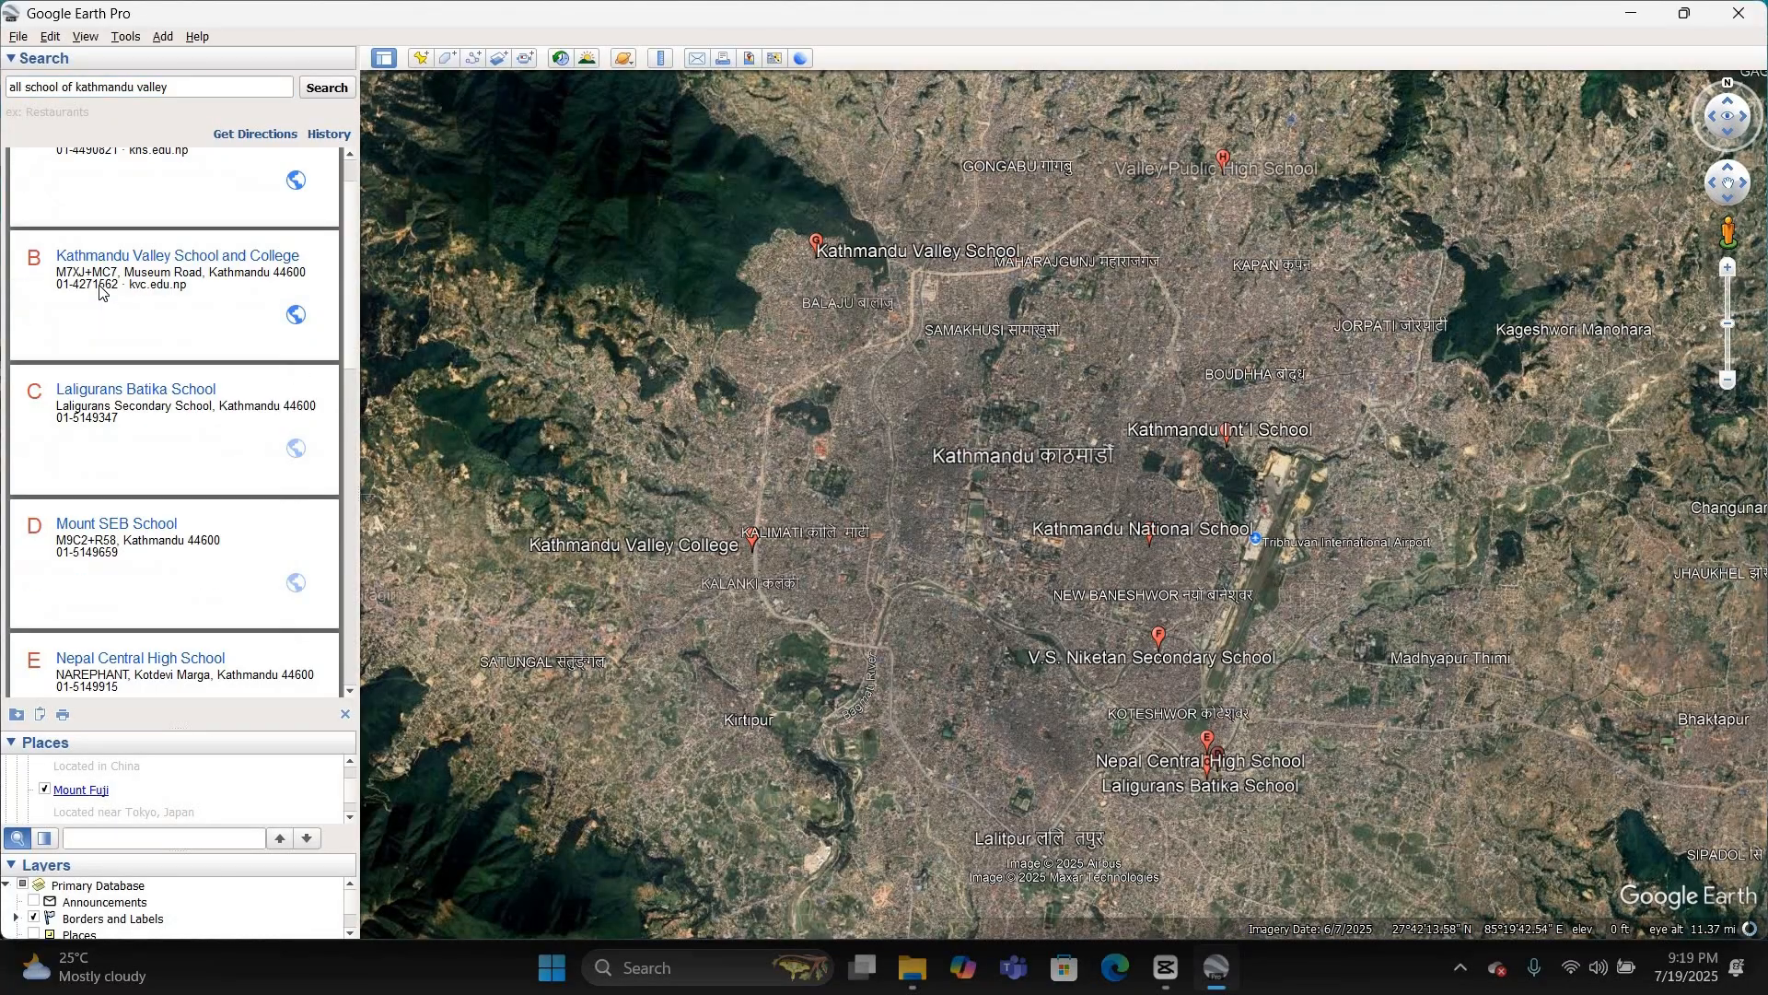
pyautogui.scroll(-3, 100, 293)
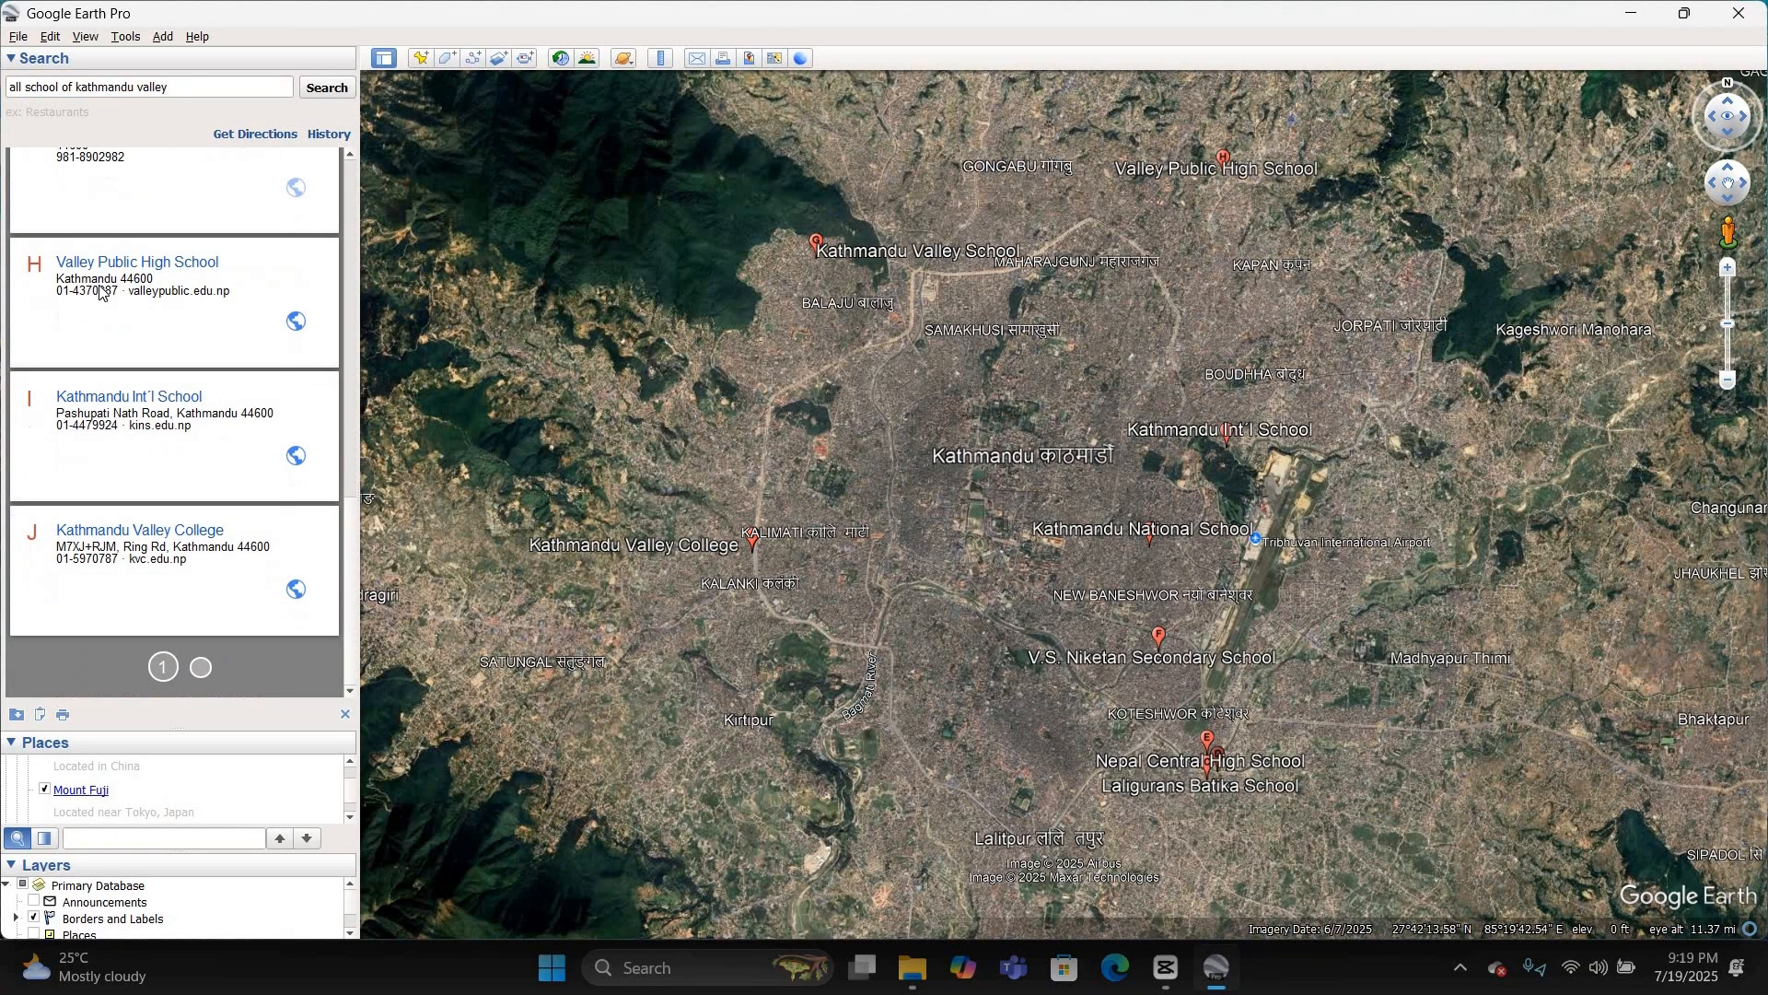
pyautogui.click(202, 669)
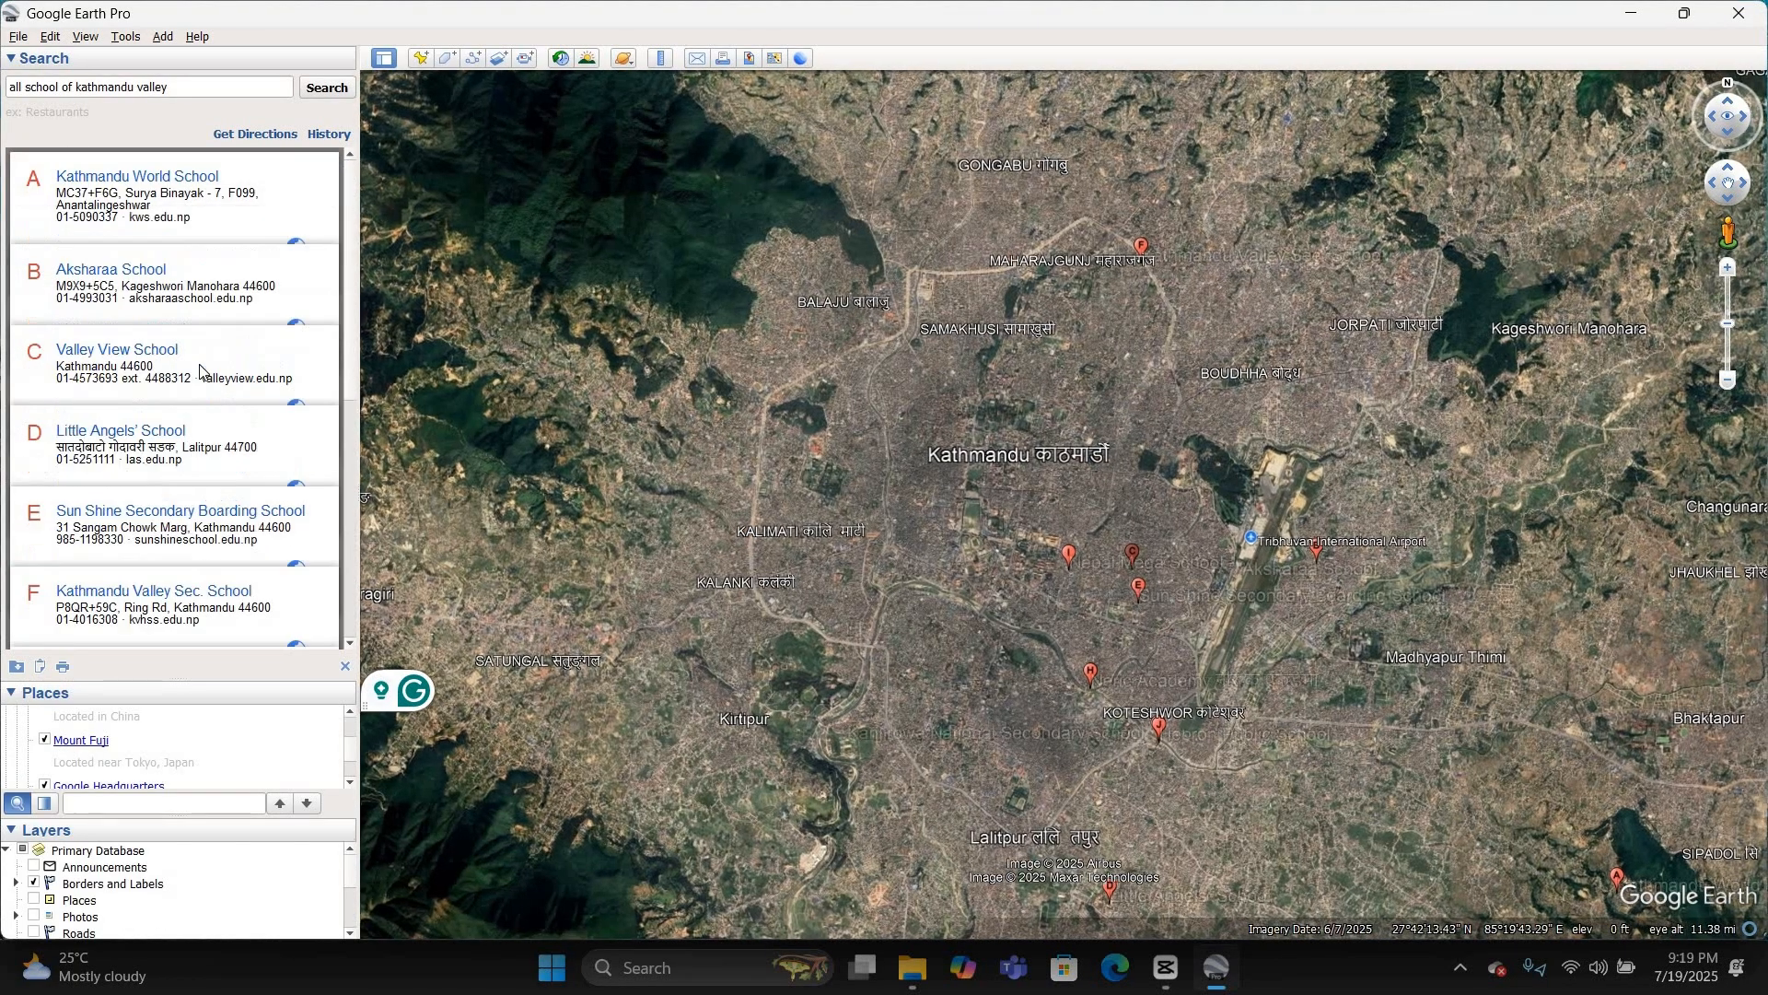
# Step: Go through the second page of school results and copy them as a folder to My Places
pyautogui.scroll(-5, 197, 368)
pyautogui.scroll(-3, 201, 372)
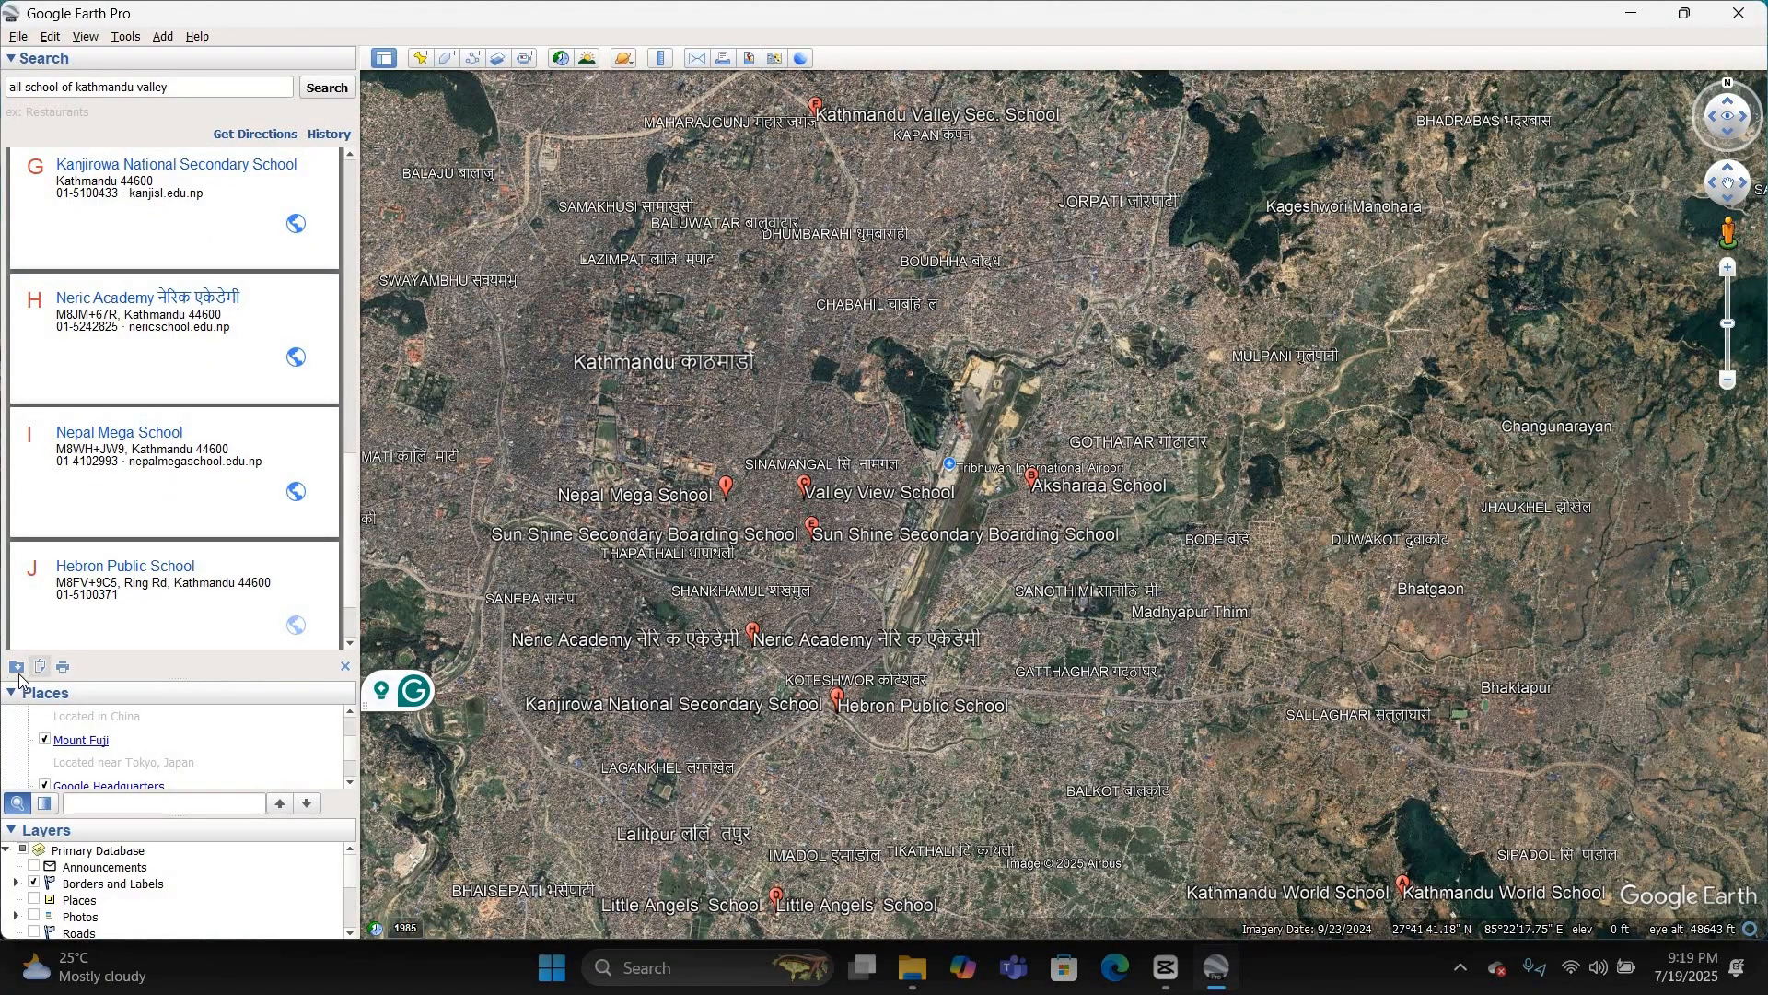
pyautogui.scroll(-2, 161, 645)
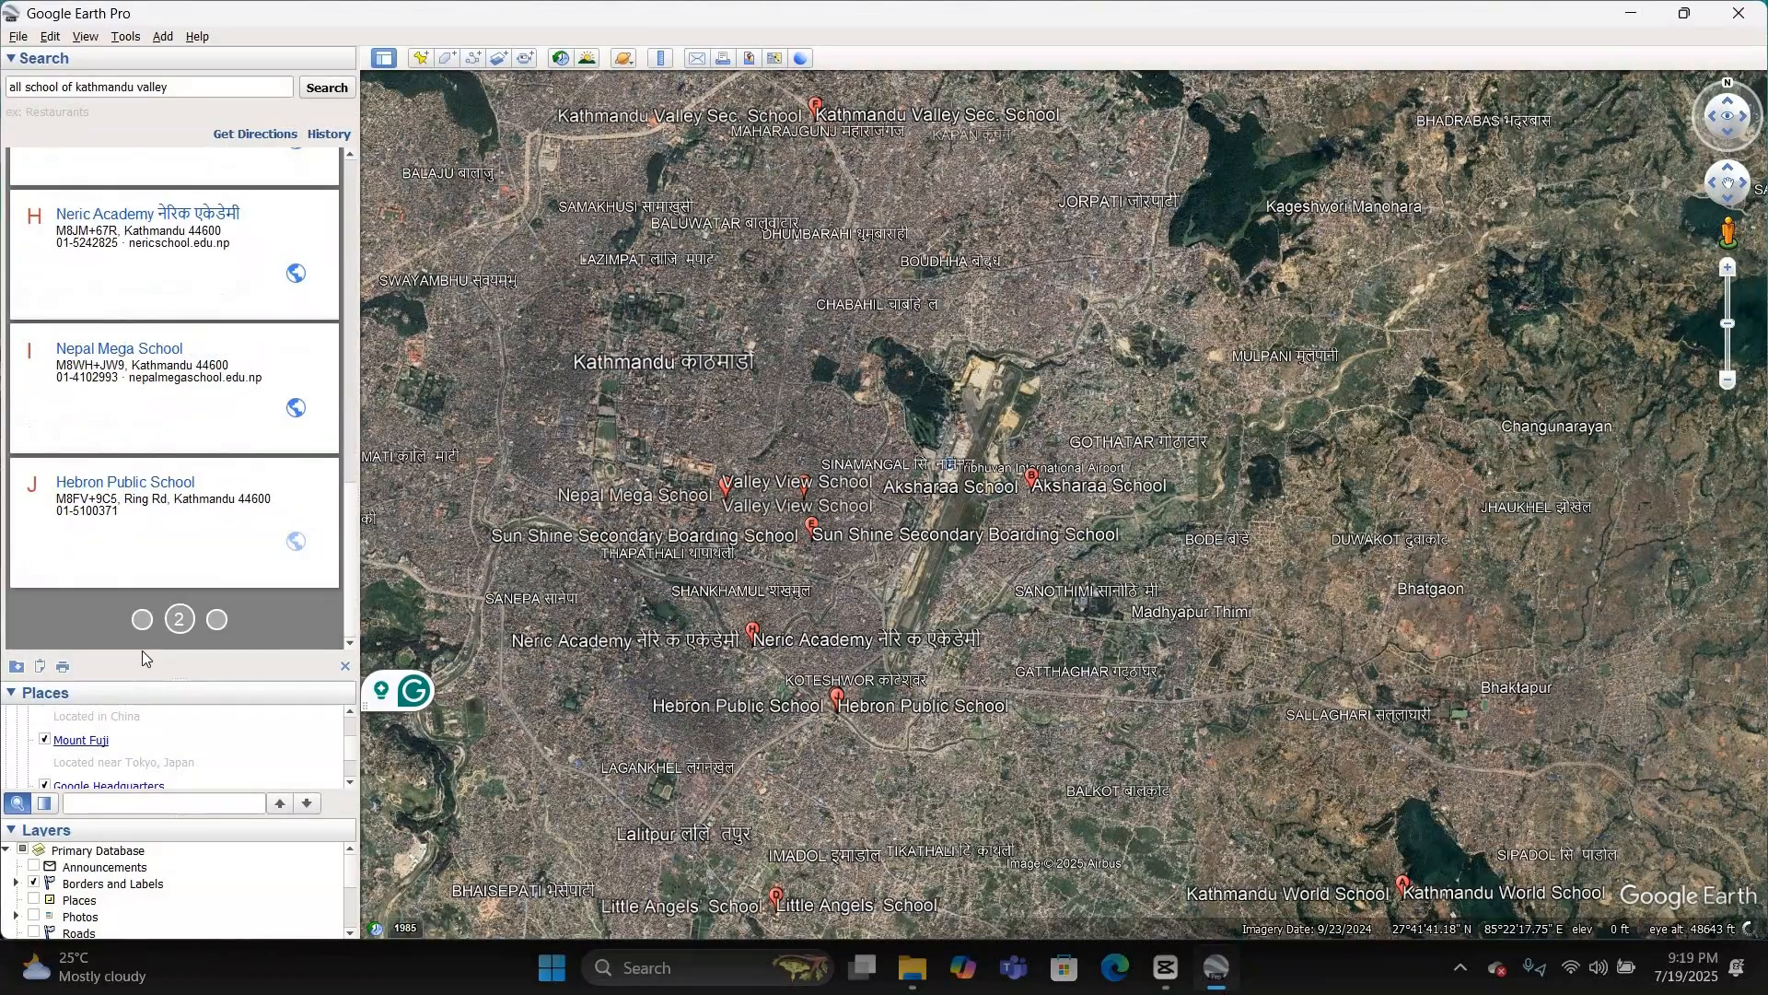
# Step: Enlarge the list of saved places and collapse the Sightseeing Tour folder in it
pyautogui.moveTo(224, 680); pyautogui.dragTo(224, 408)
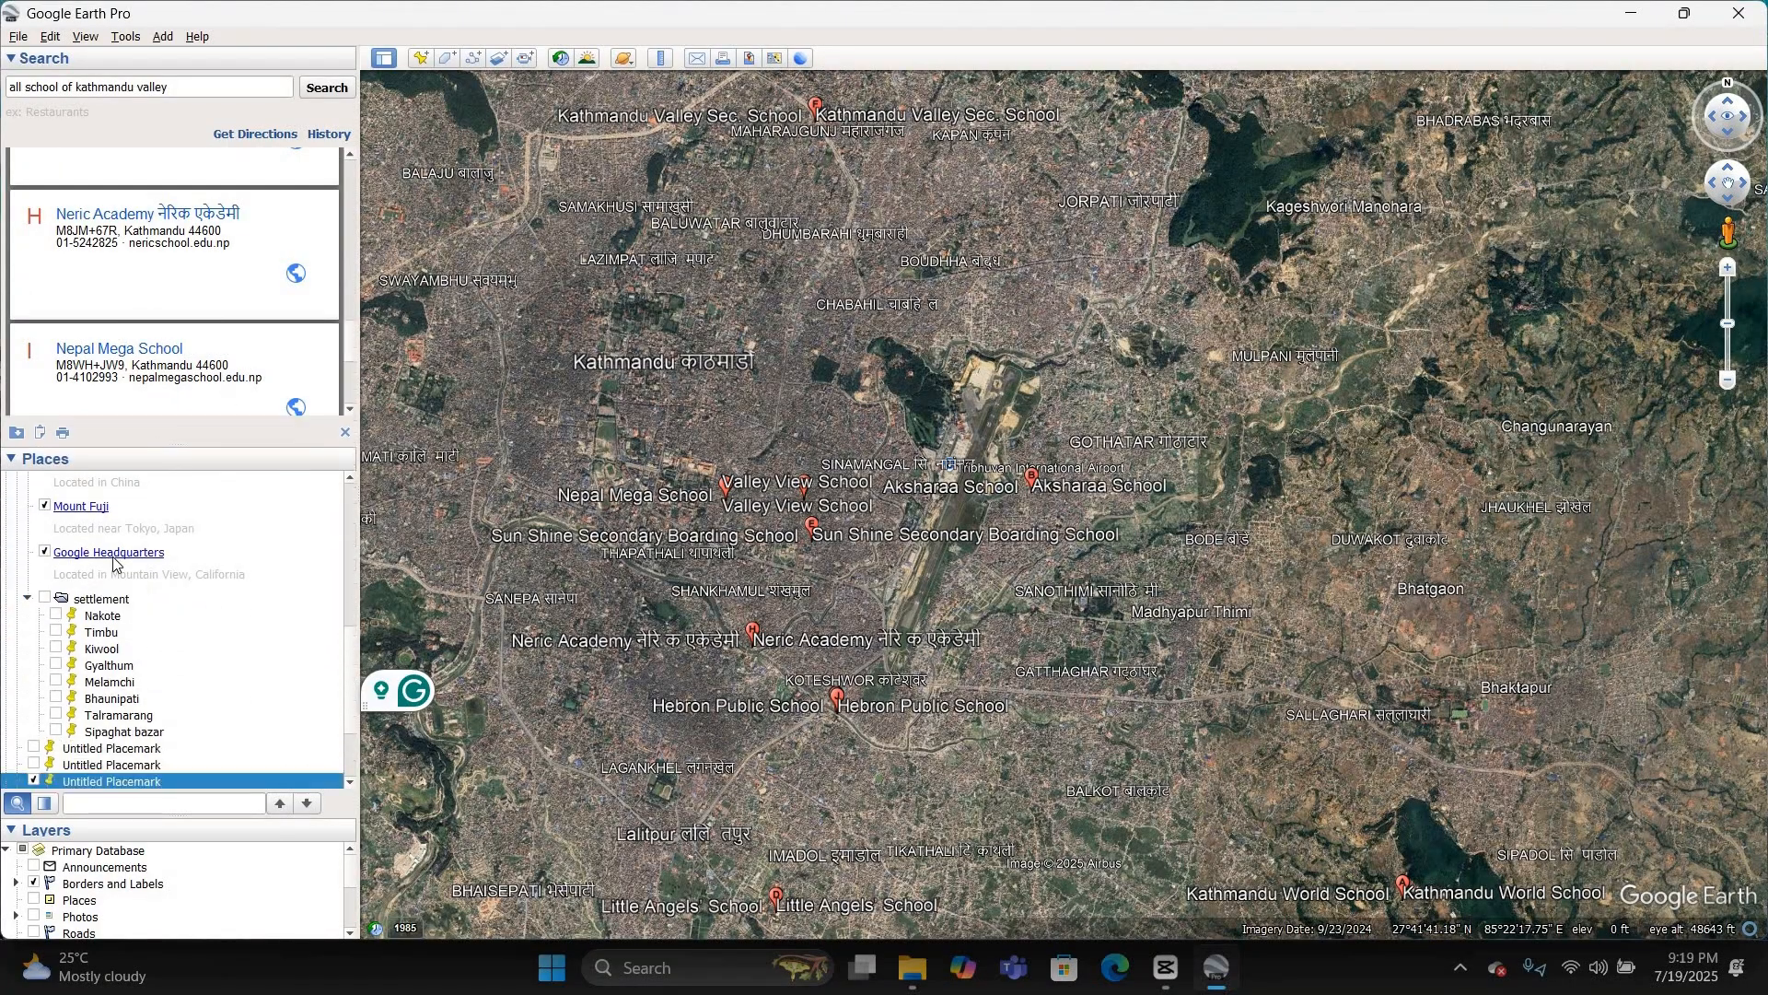
pyautogui.scroll(8, 40, 544)
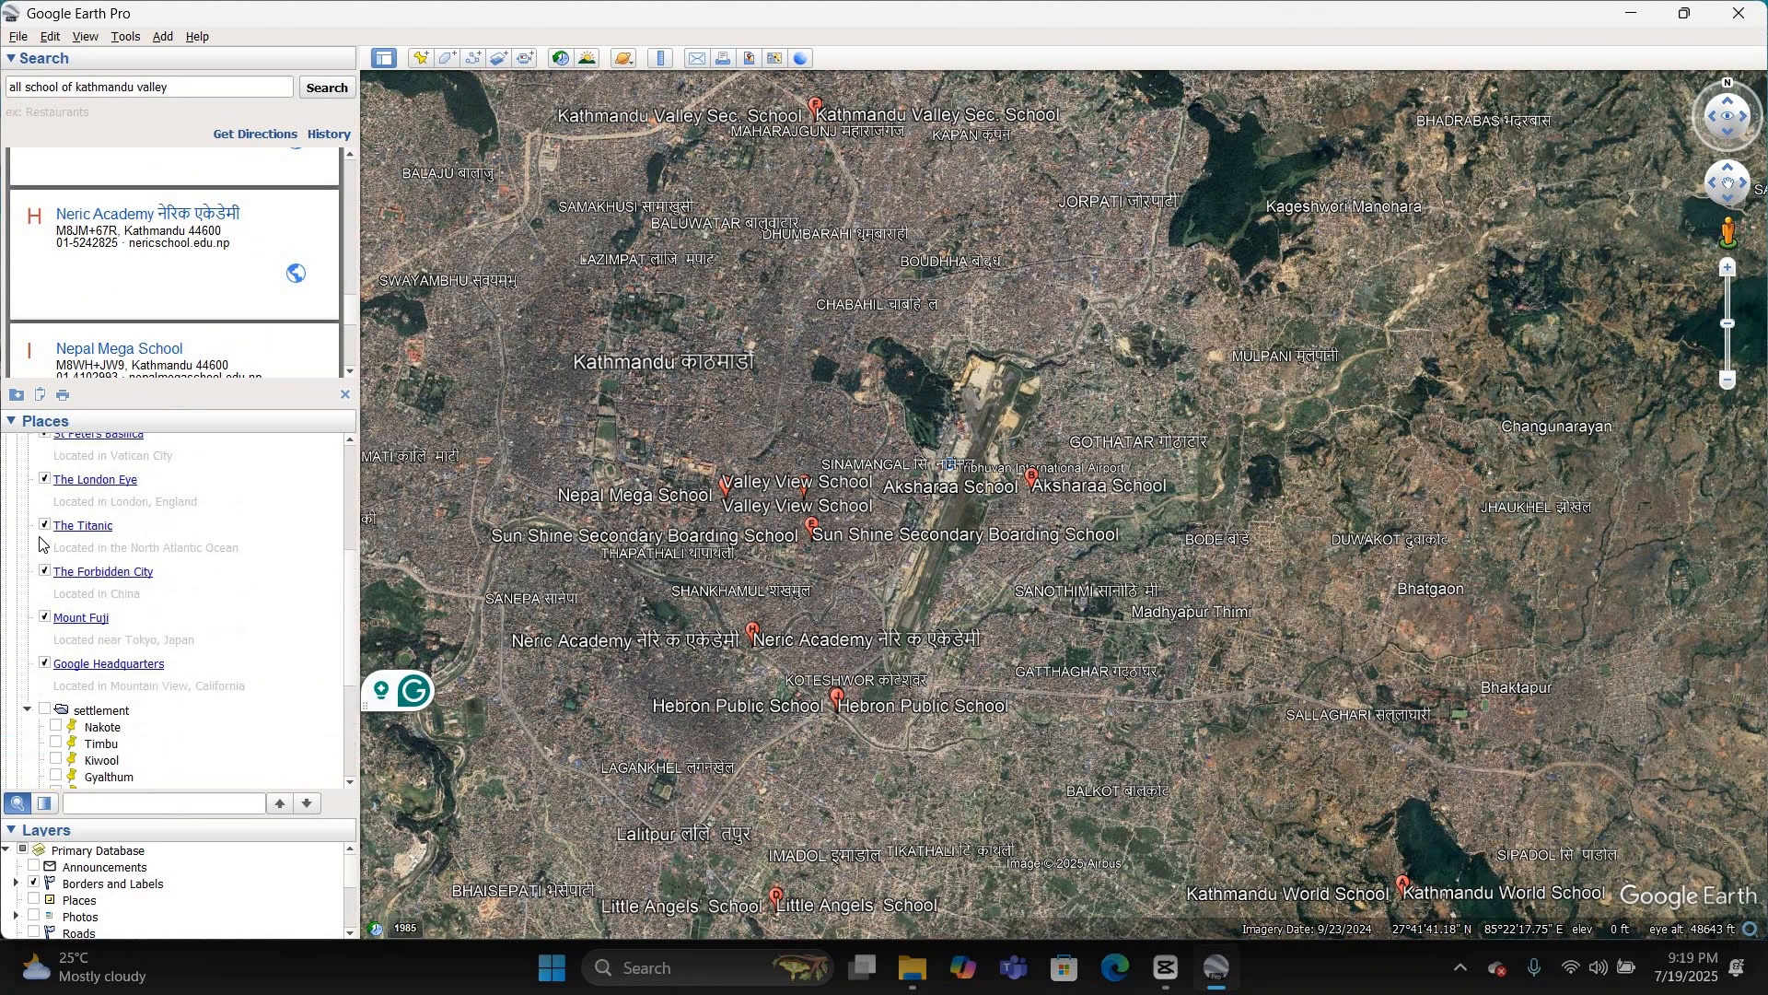
pyautogui.click(15, 458)
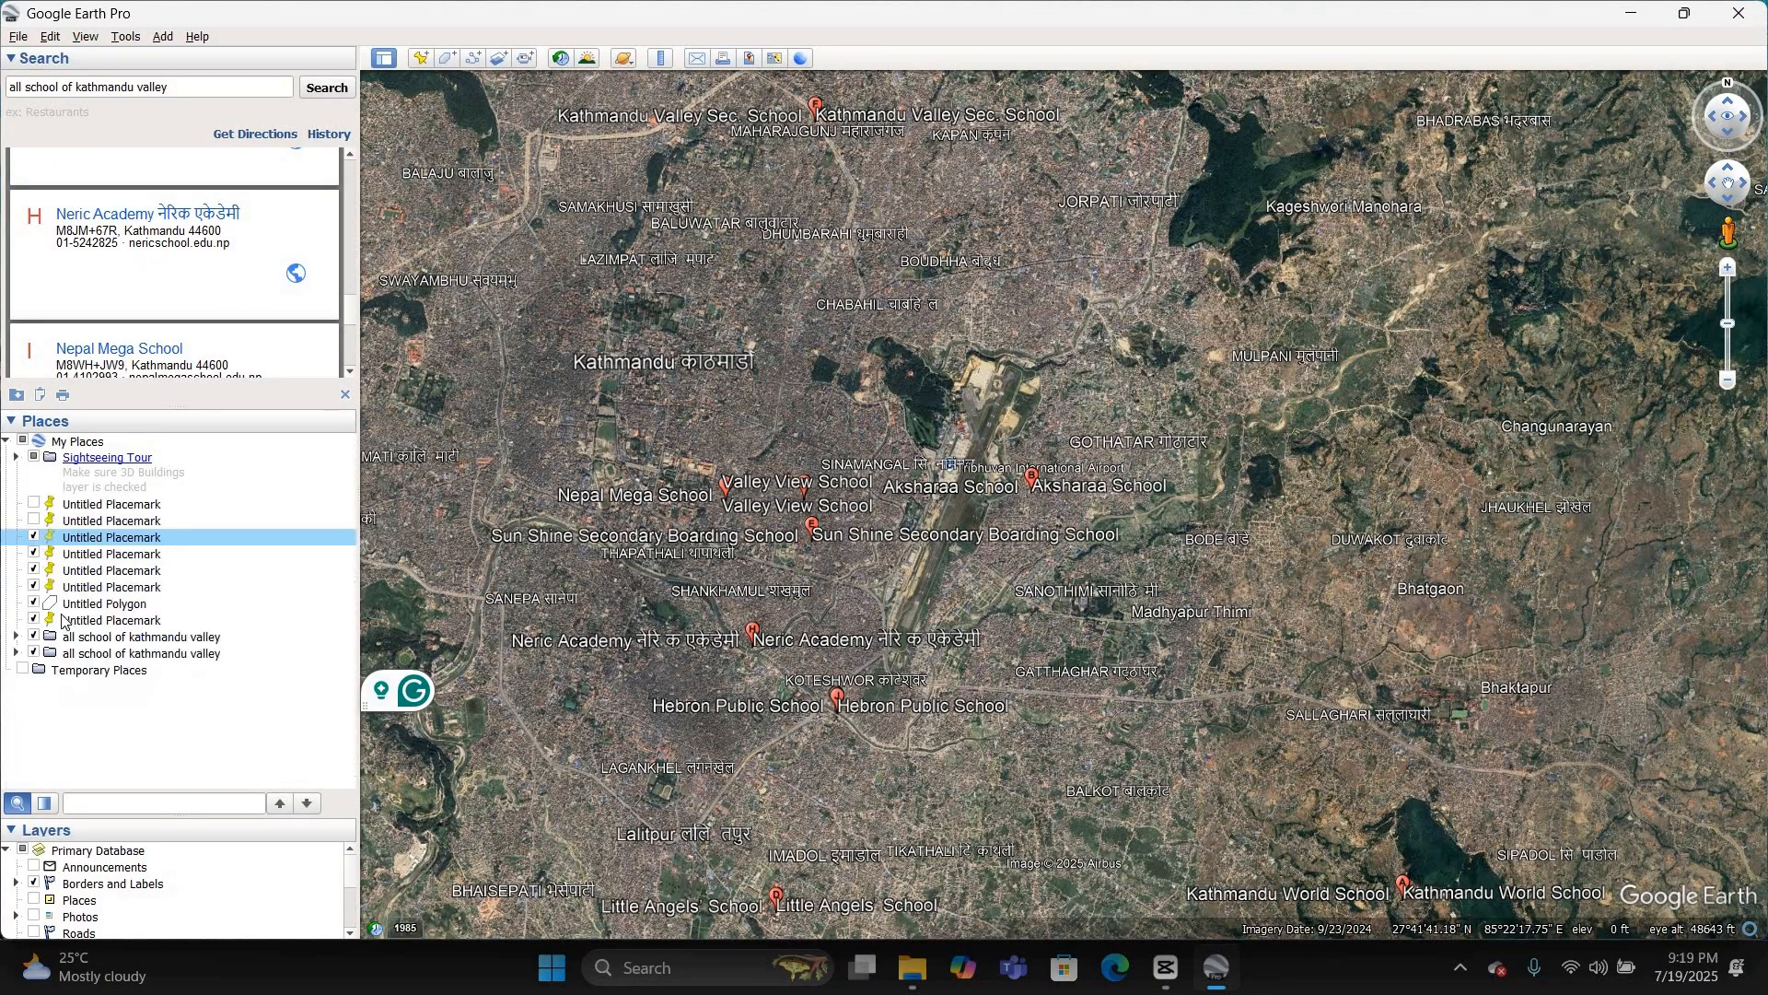
# Step: Compare the two "all school of kathmandu valley" folders by toggling their visibility, and delete the upper duplicate
pyautogui.click(34, 652)
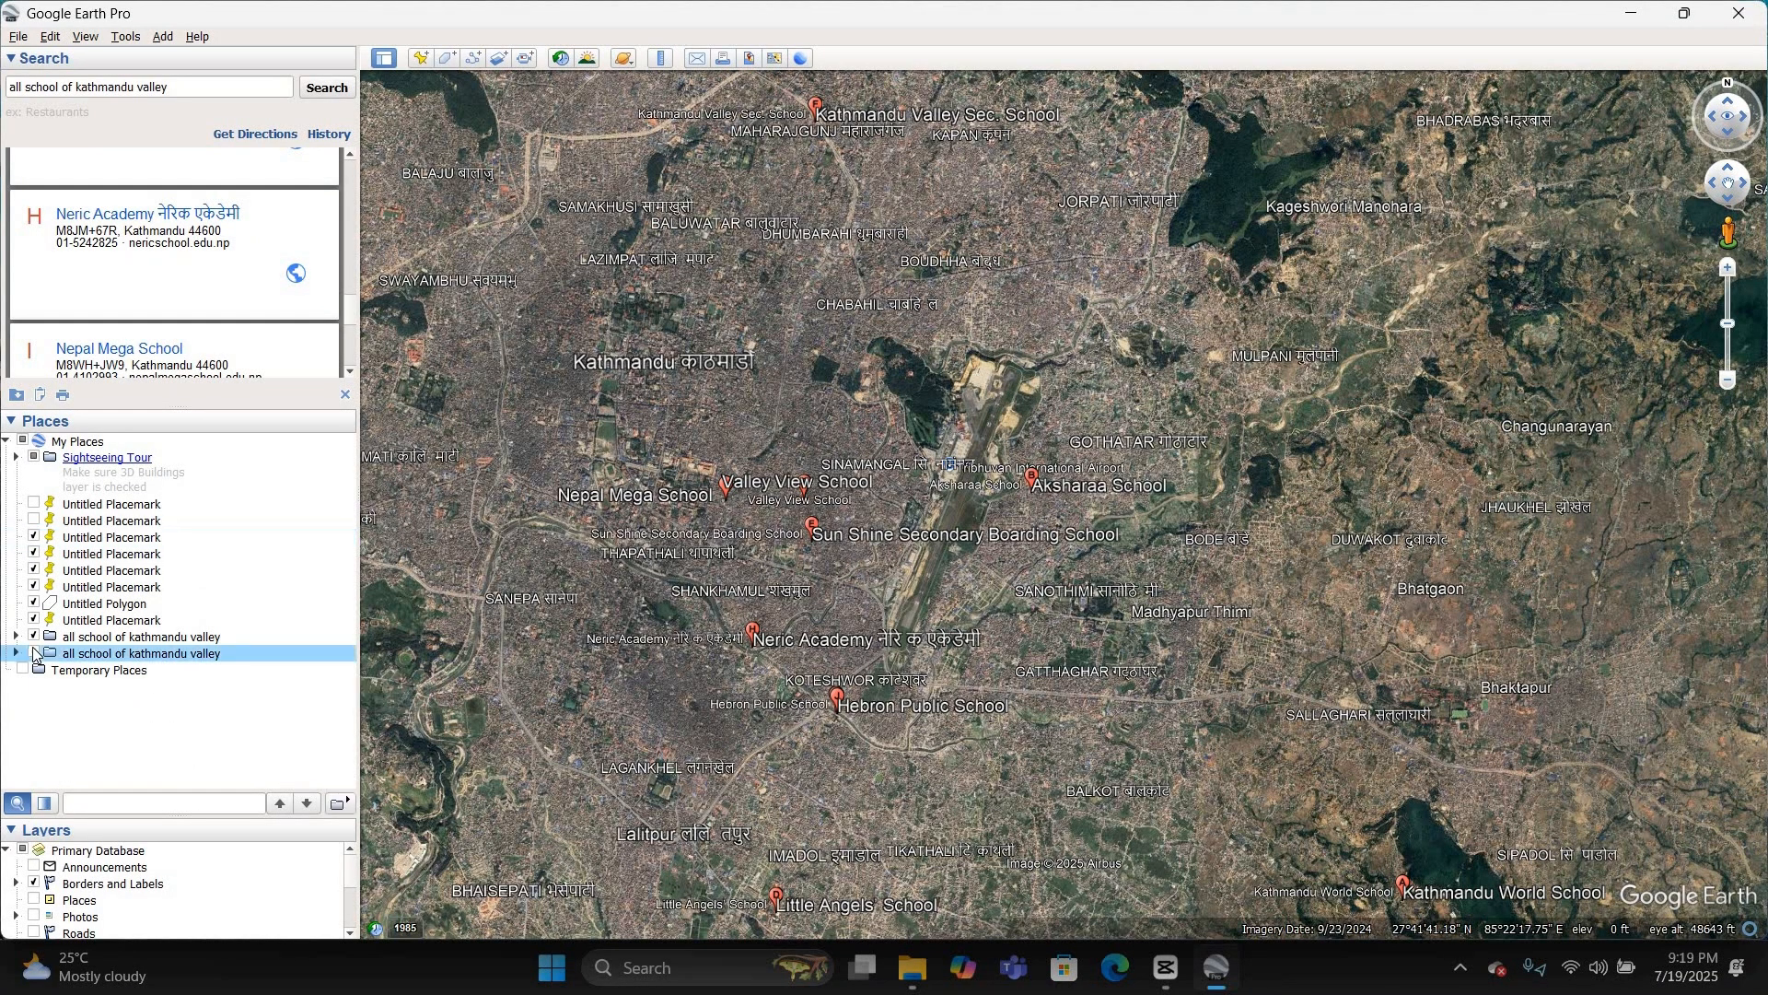
pyautogui.moveTo(129, 650); pyautogui.dragTo(128, 637)
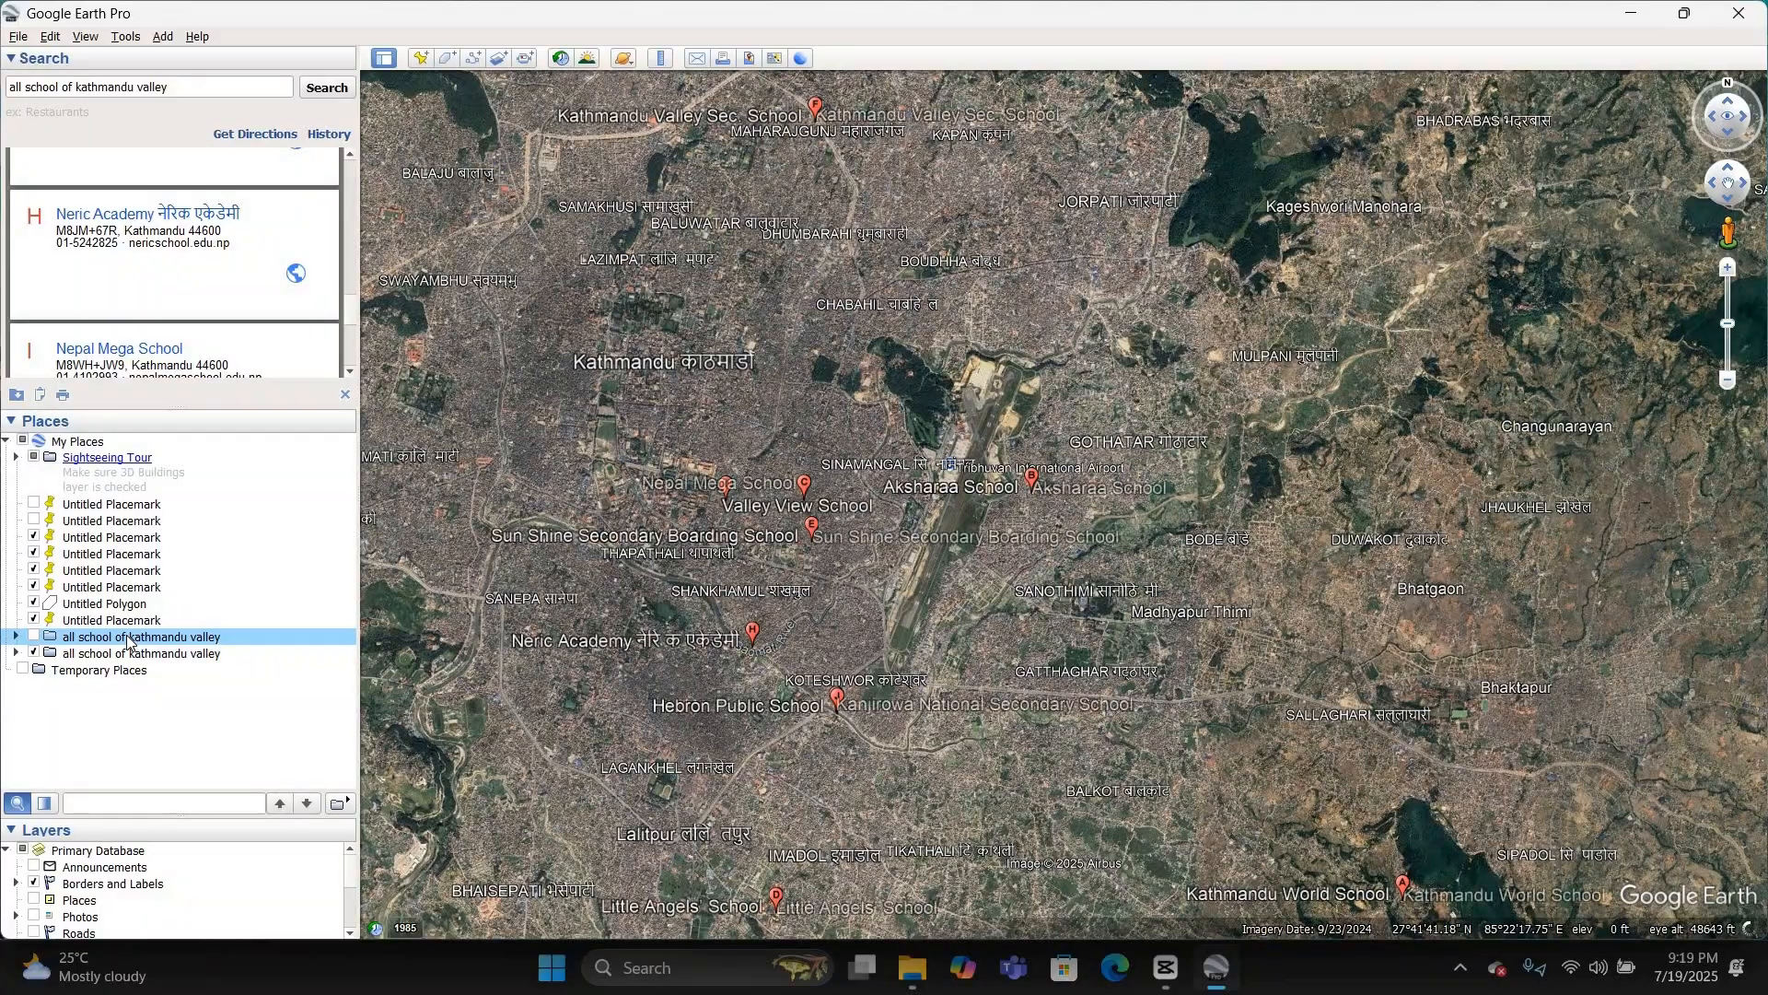
pyautogui.rightClick(128, 638)
pyautogui.press('Return')
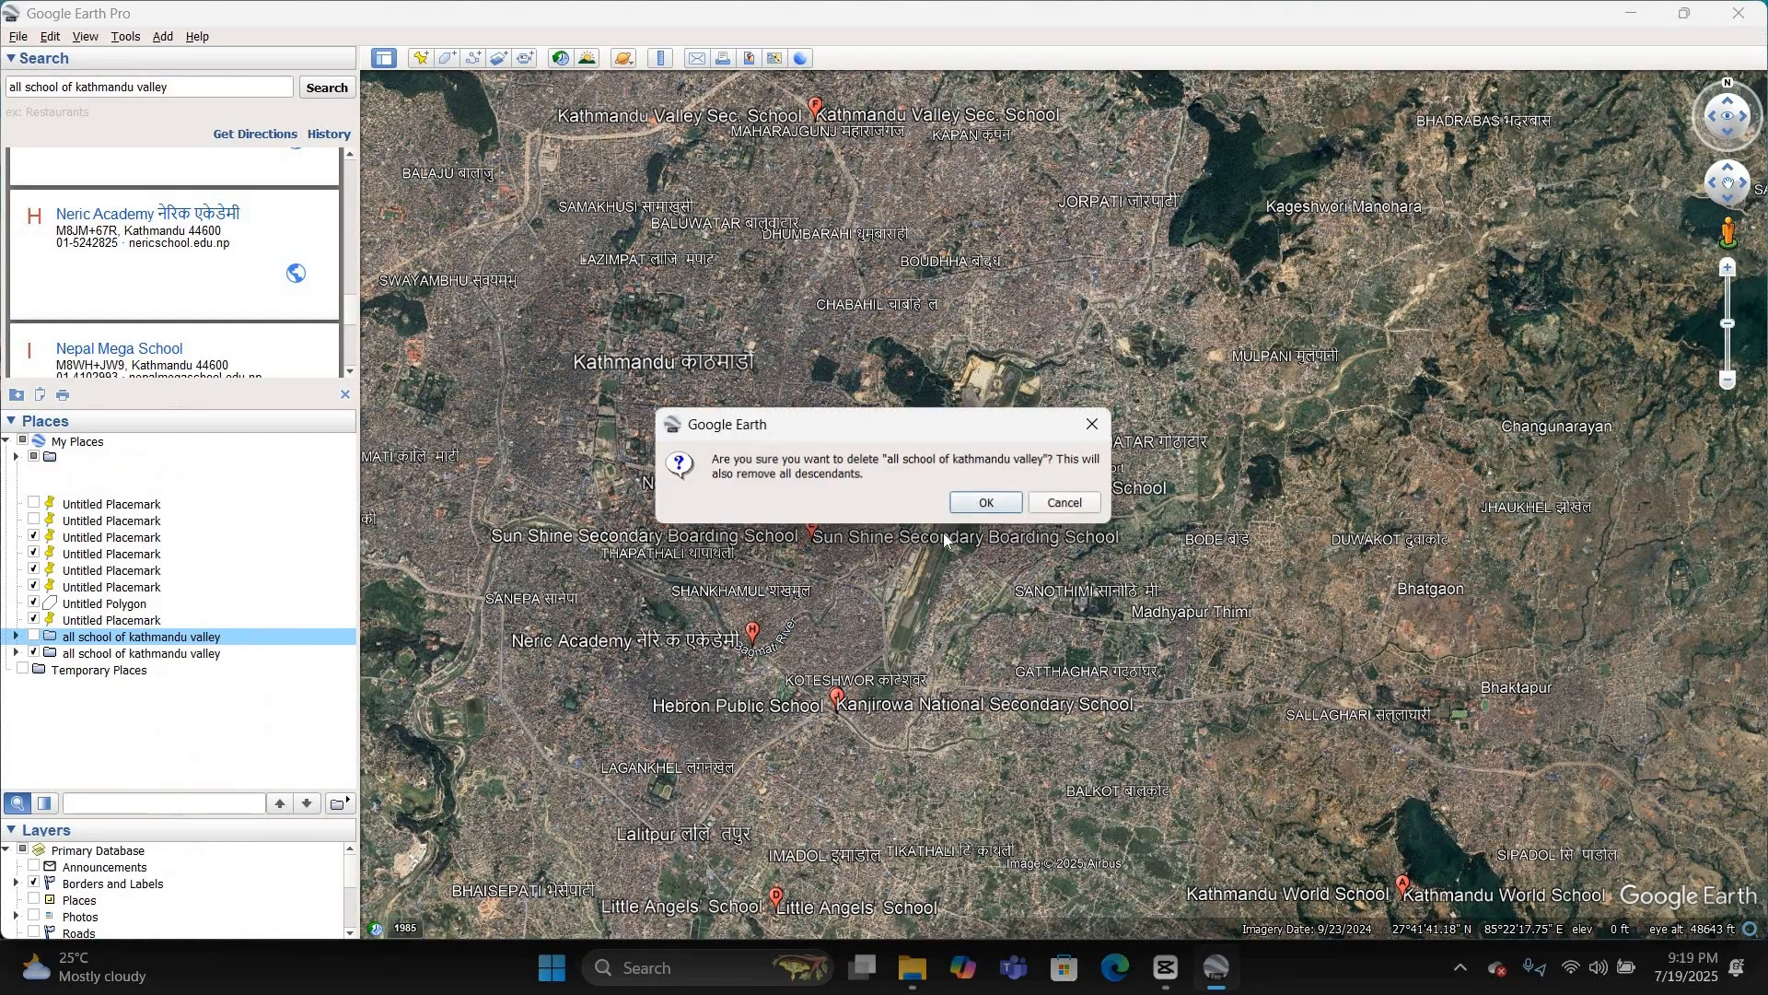
pyautogui.press('Return')
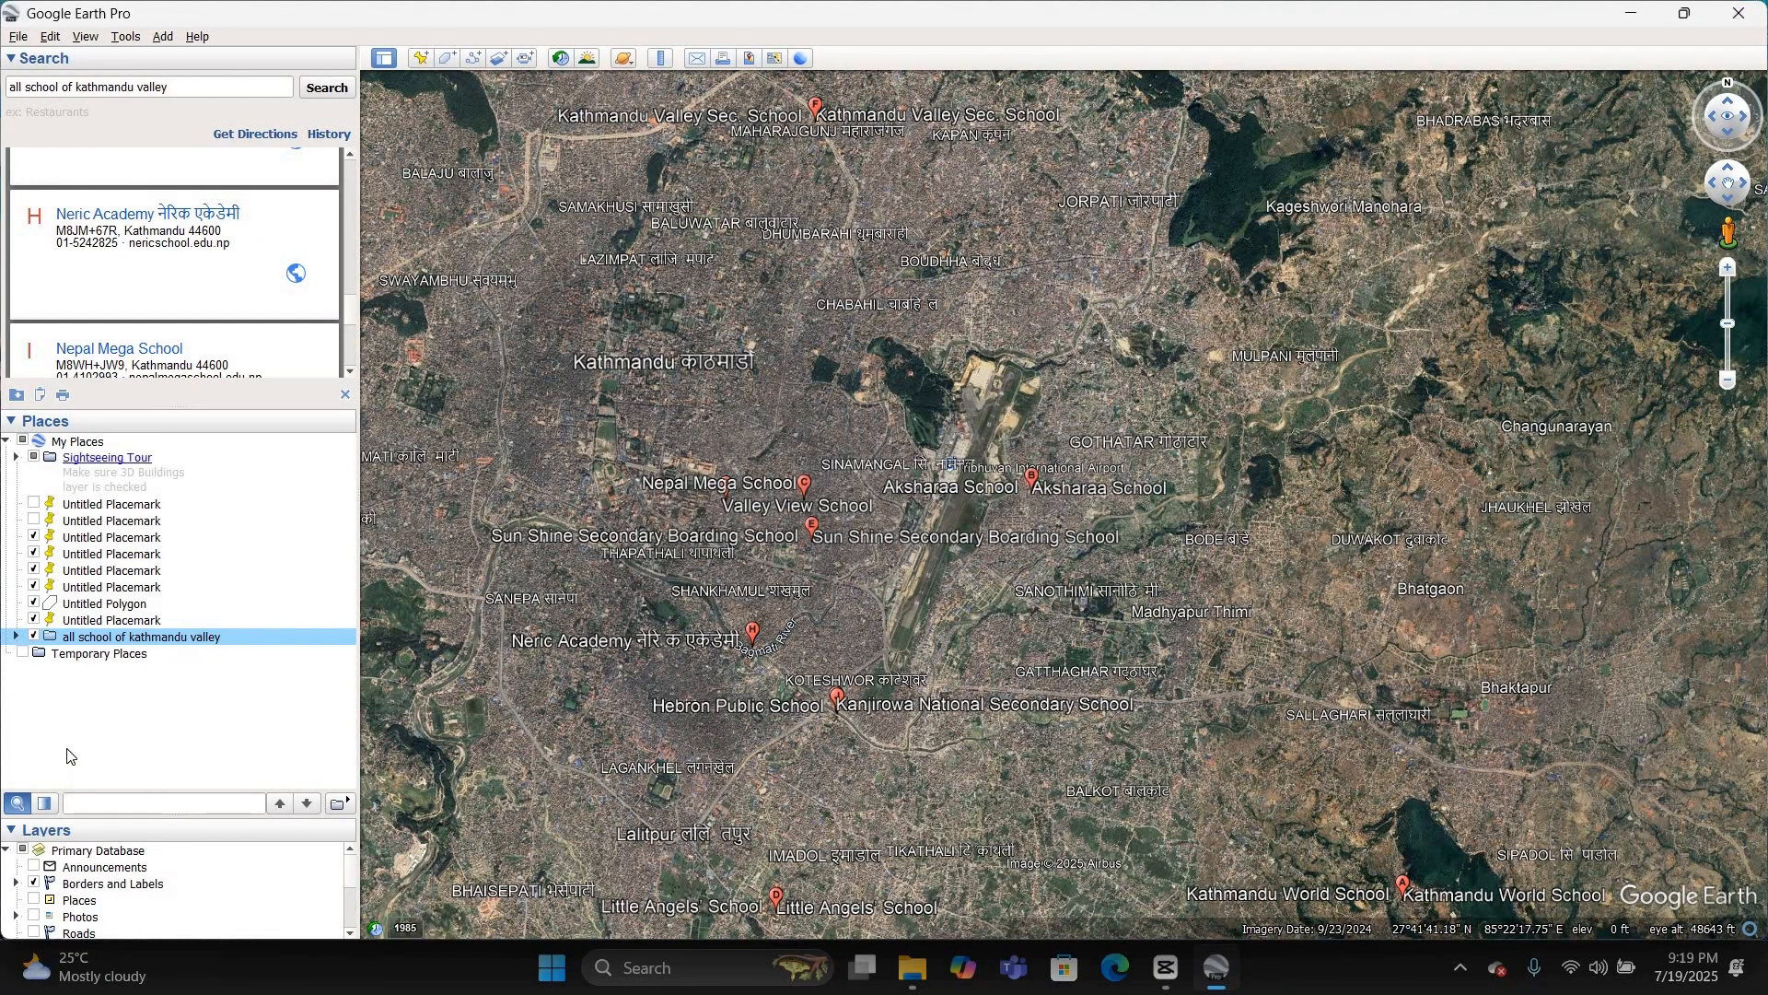
# Step: Expand the saved "all school of kathmandu valley" folder and review the school placemarks inside it
pyautogui.click(15, 637)
pyautogui.scroll(-5, 171, 705)
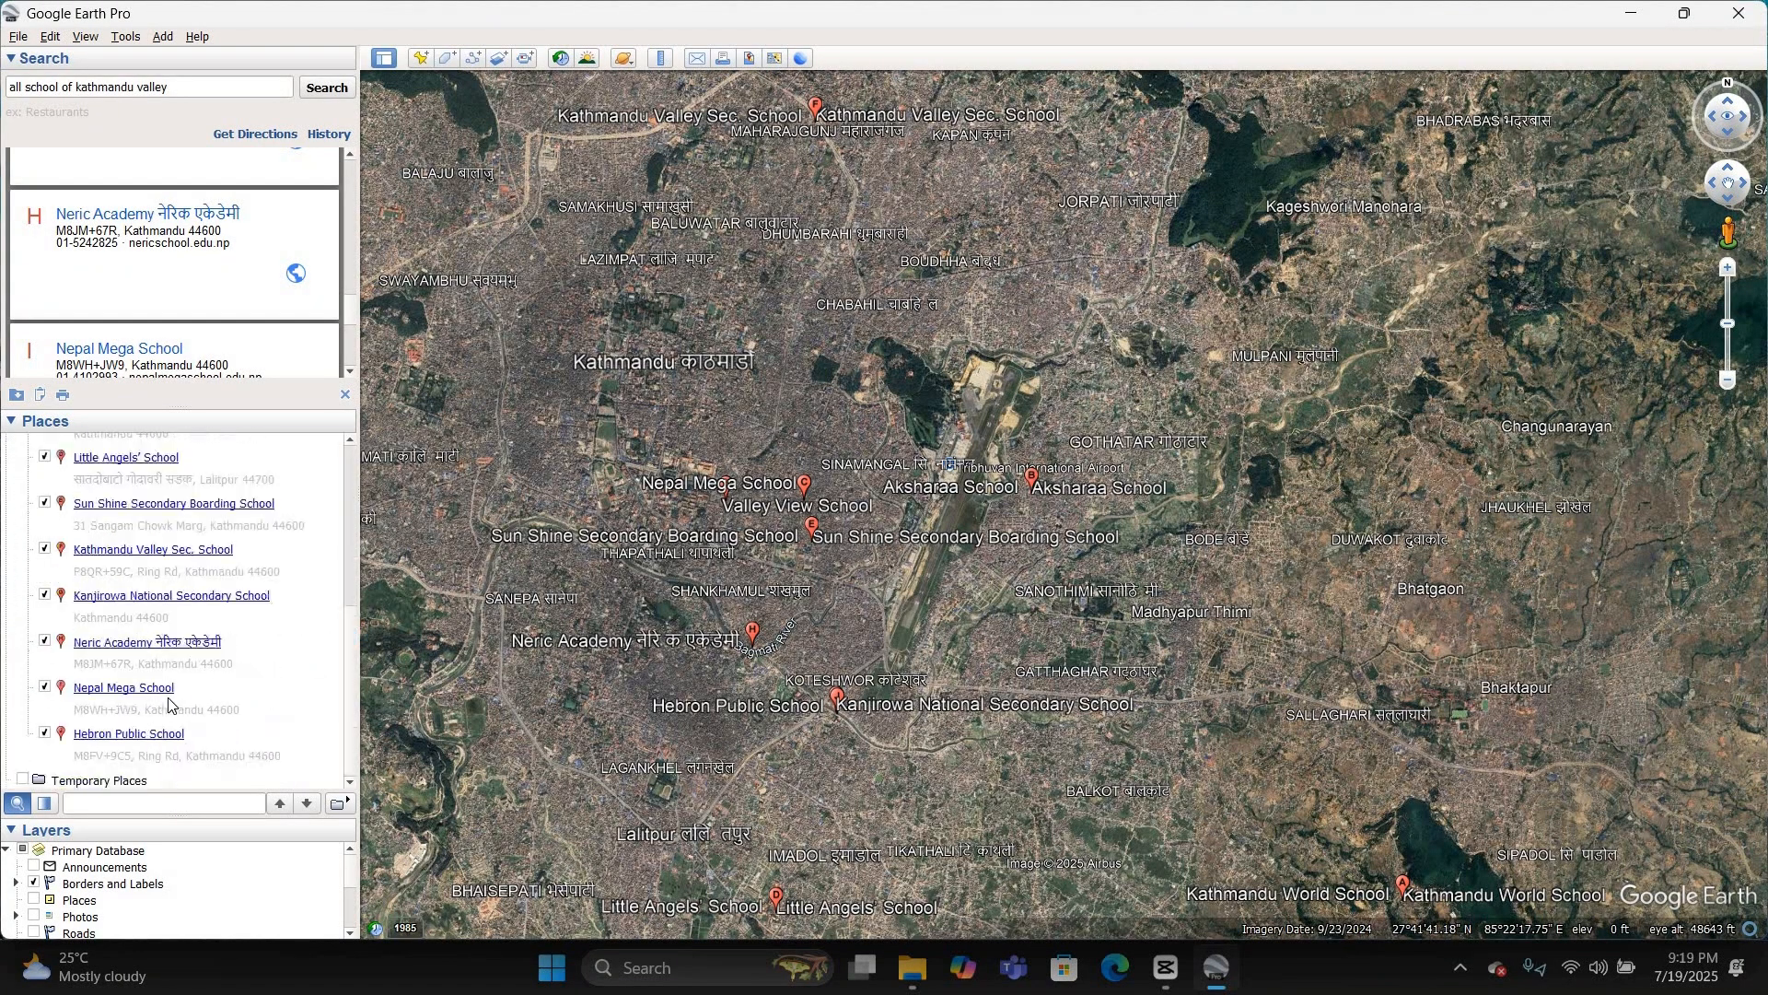
pyautogui.scroll(1, 172, 703)
pyautogui.scroll(-1, 173, 703)
pyautogui.scroll(2, 172, 704)
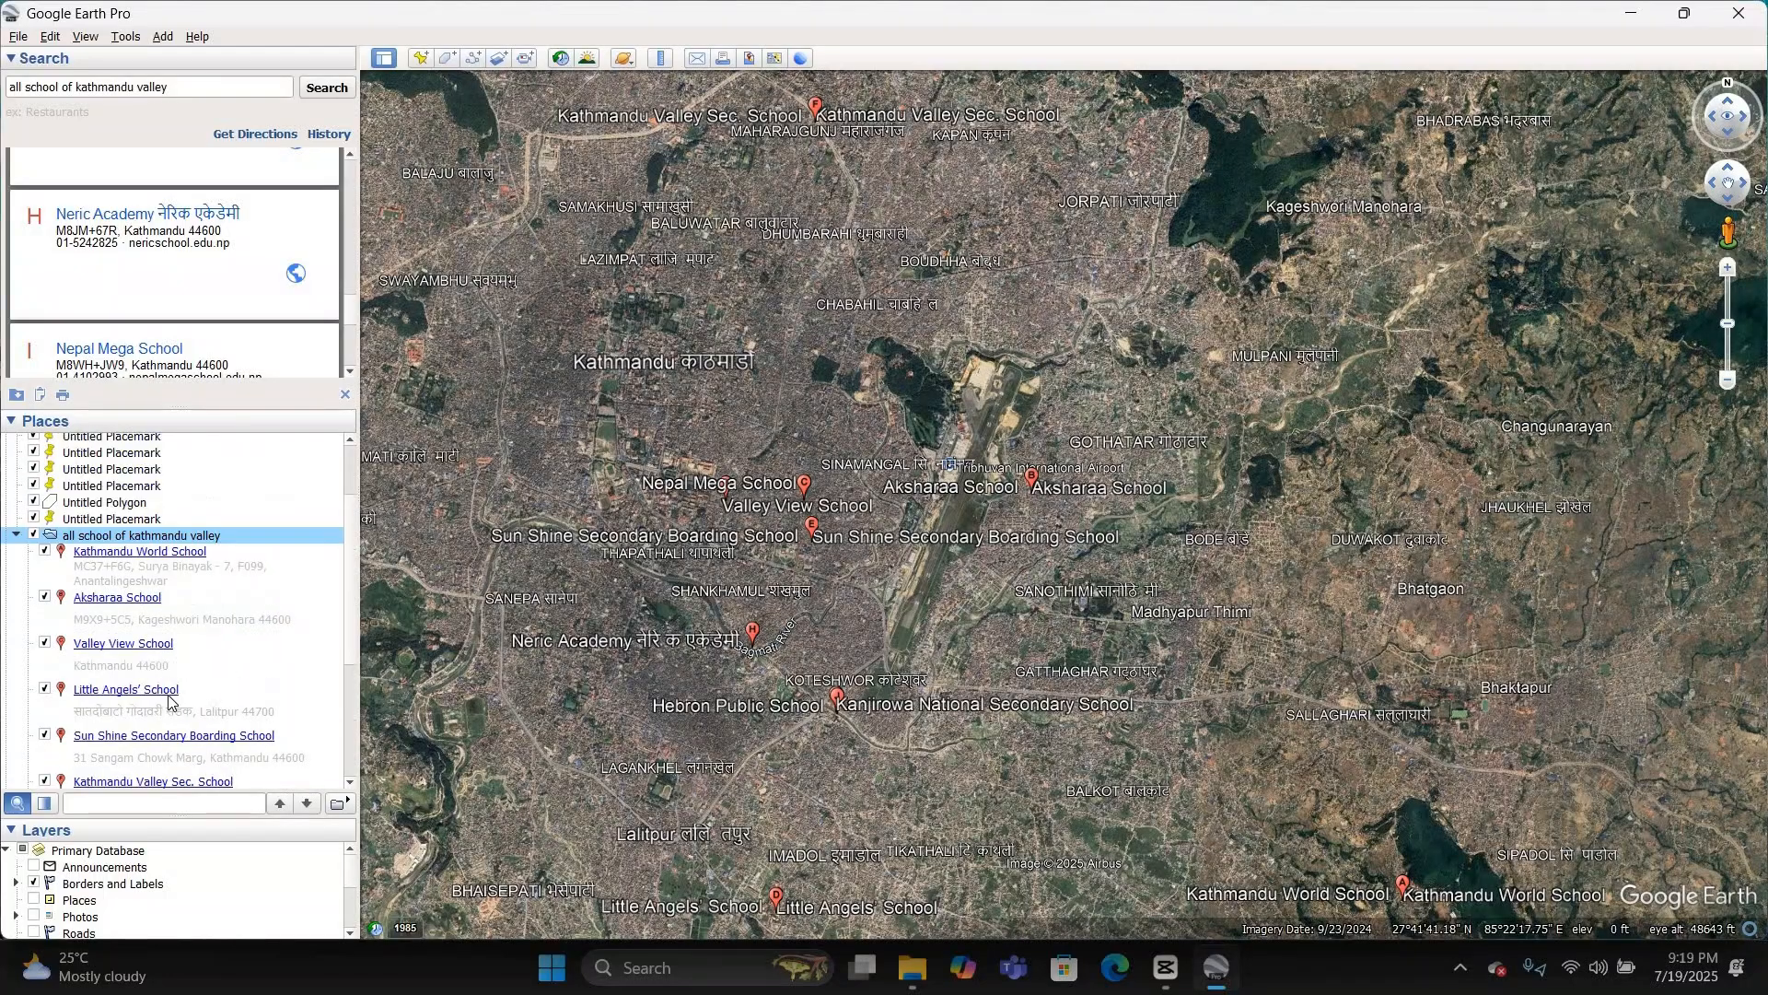
pyautogui.scroll(-2, 172, 703)
pyautogui.scroll(3, 175, 695)
# Step: Search for "brick klins of kathmandu" in place of the school query
pyautogui.click(64, 86)
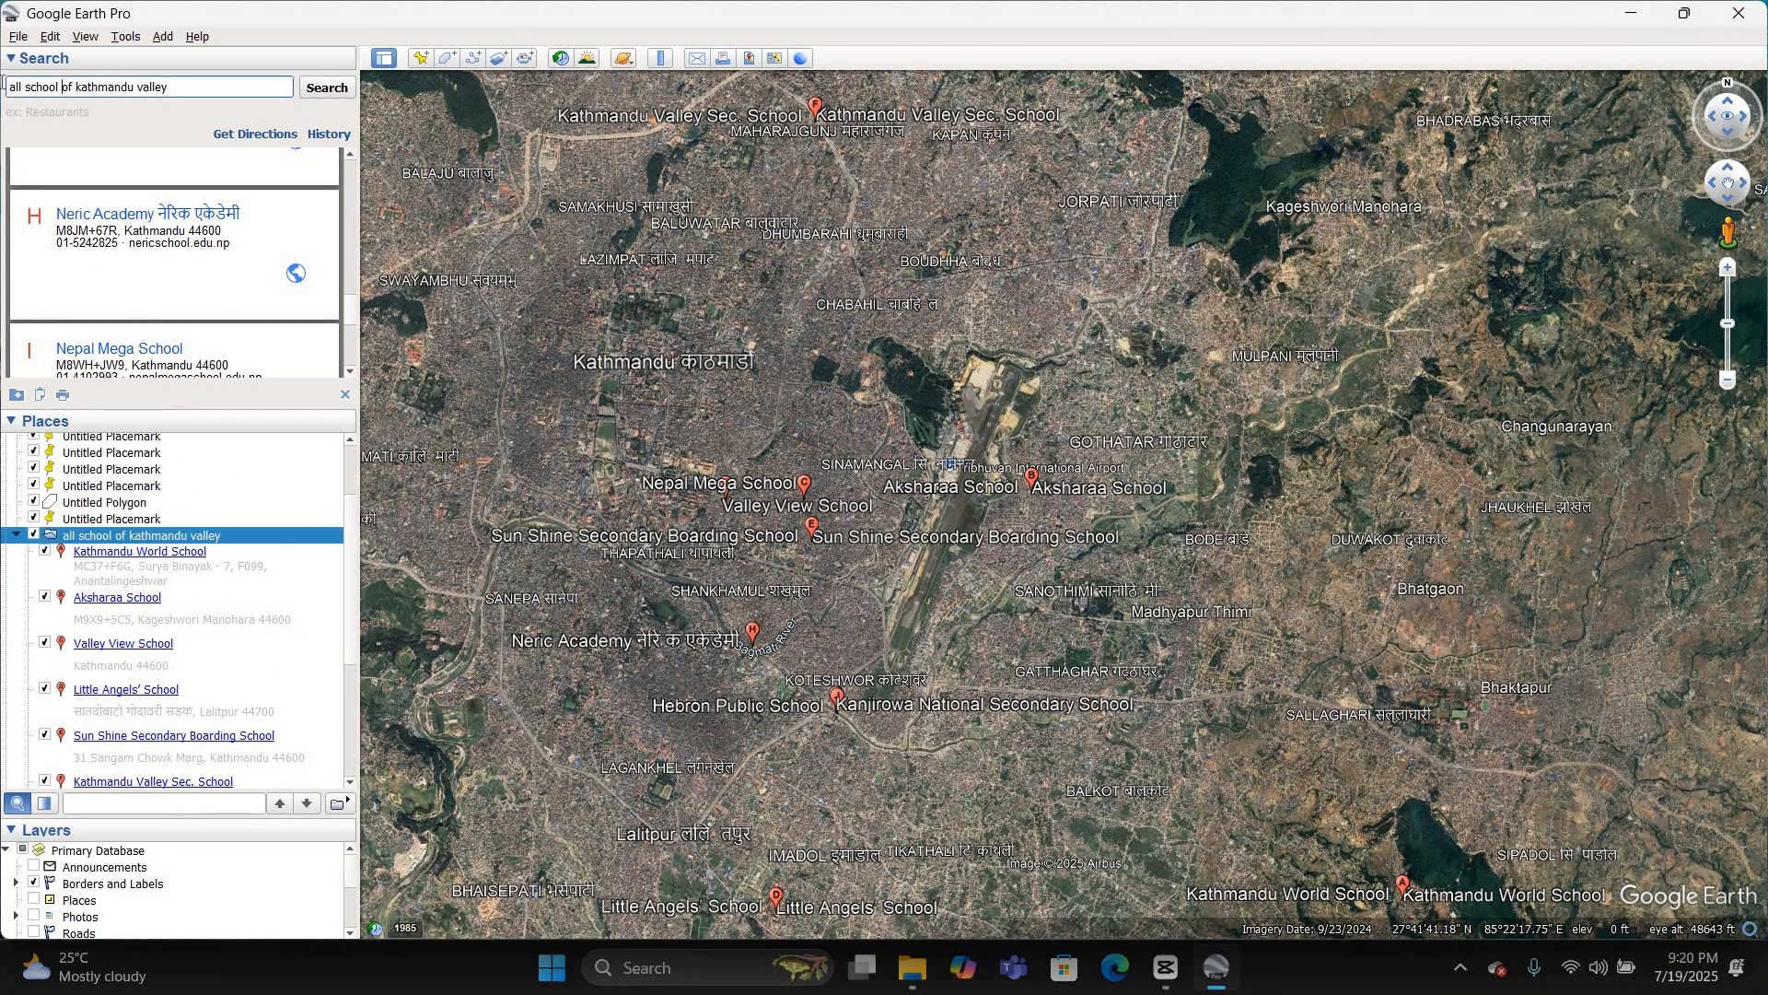
pyautogui.press('BackSpace')
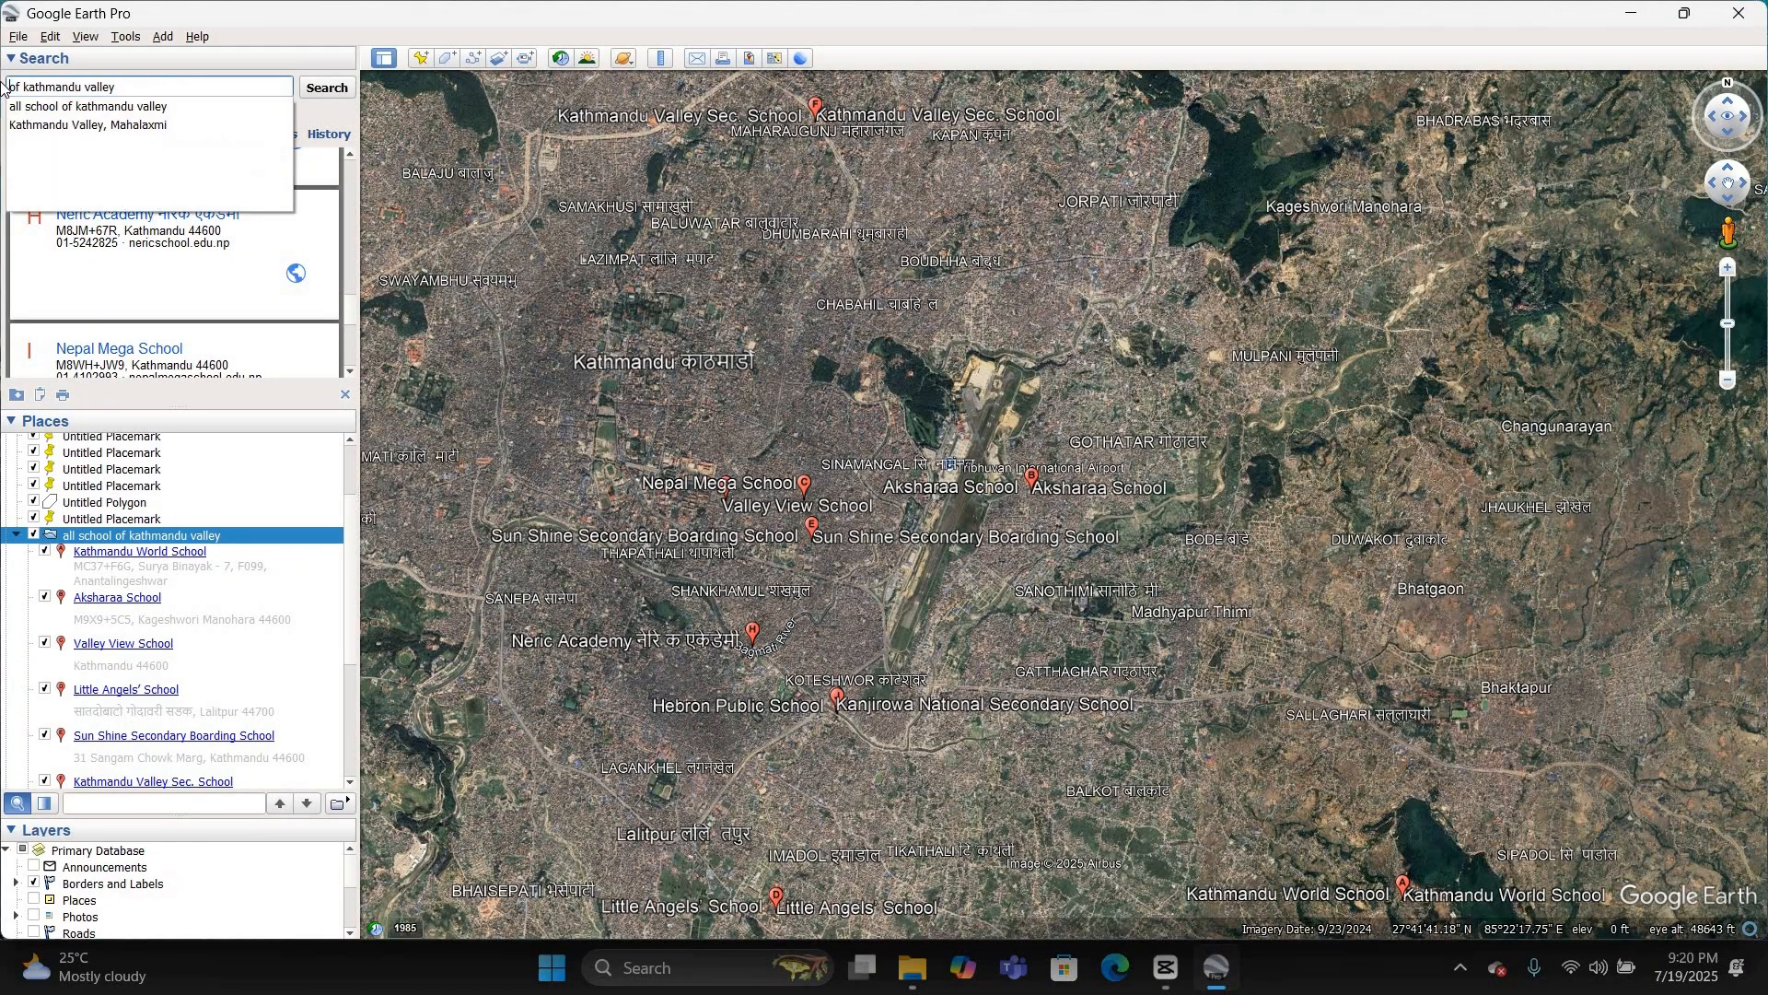
pyautogui.write('brick k')
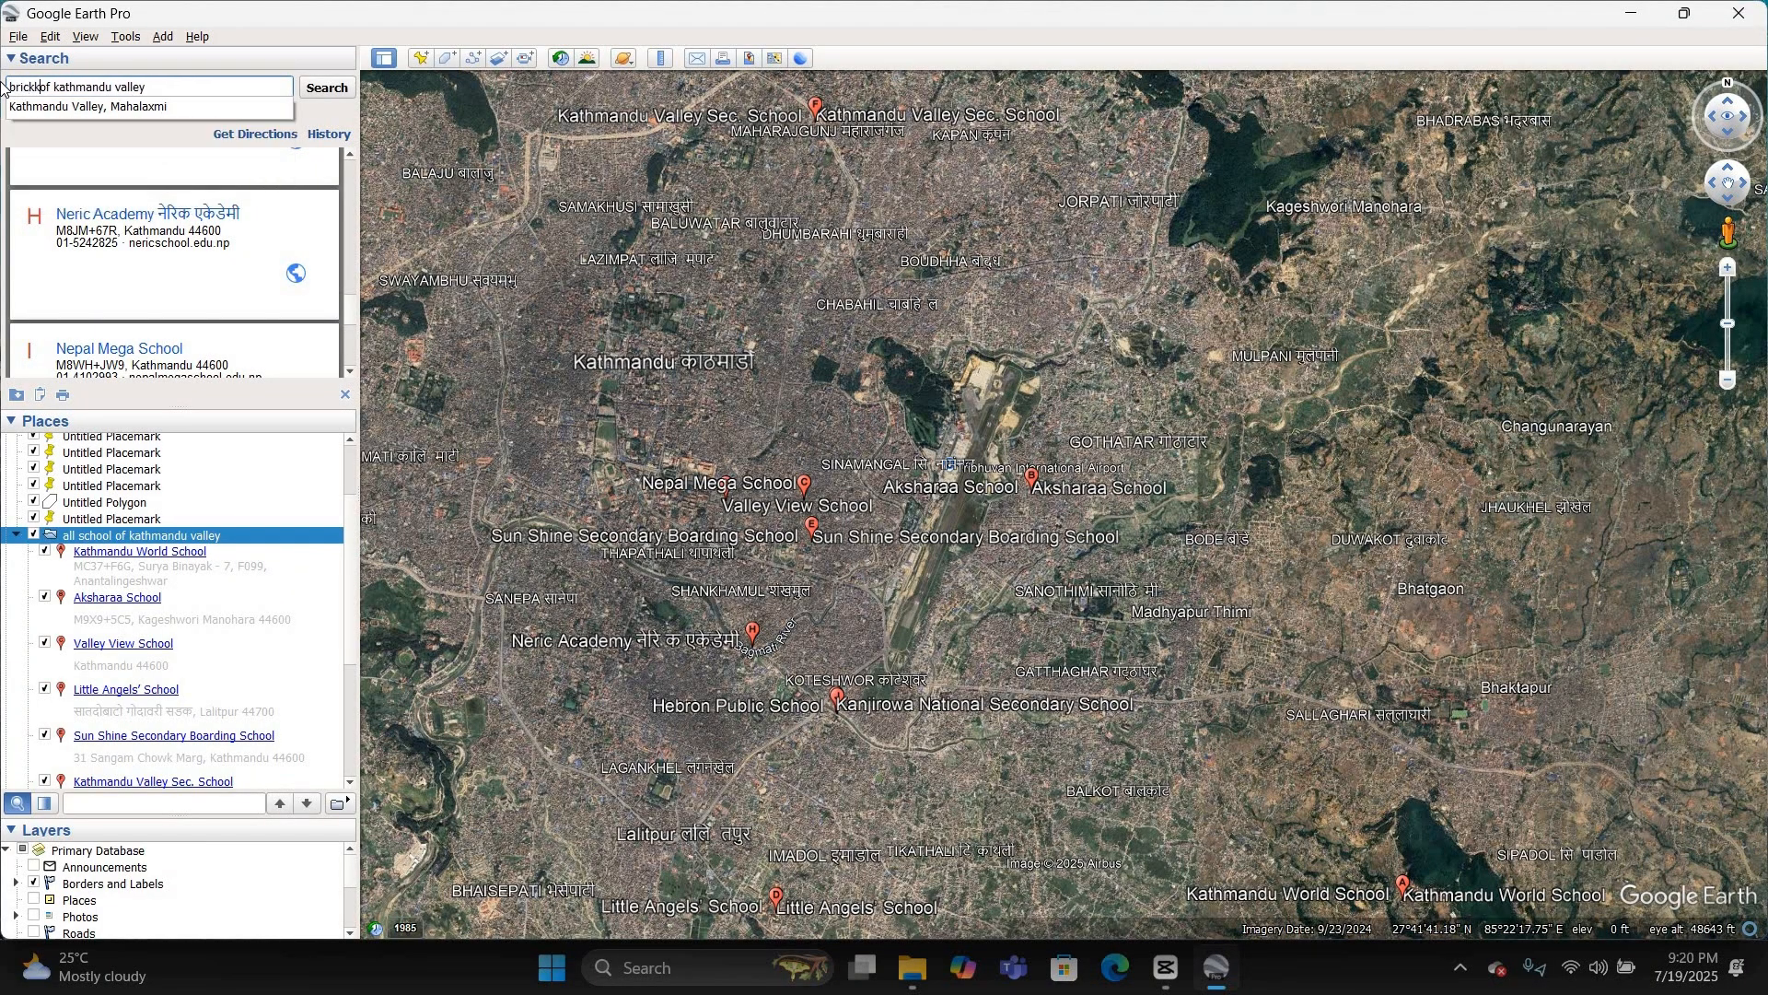
pyautogui.write('lins')
pyautogui.press('BackSpace')
pyautogui.press('BackSpace')
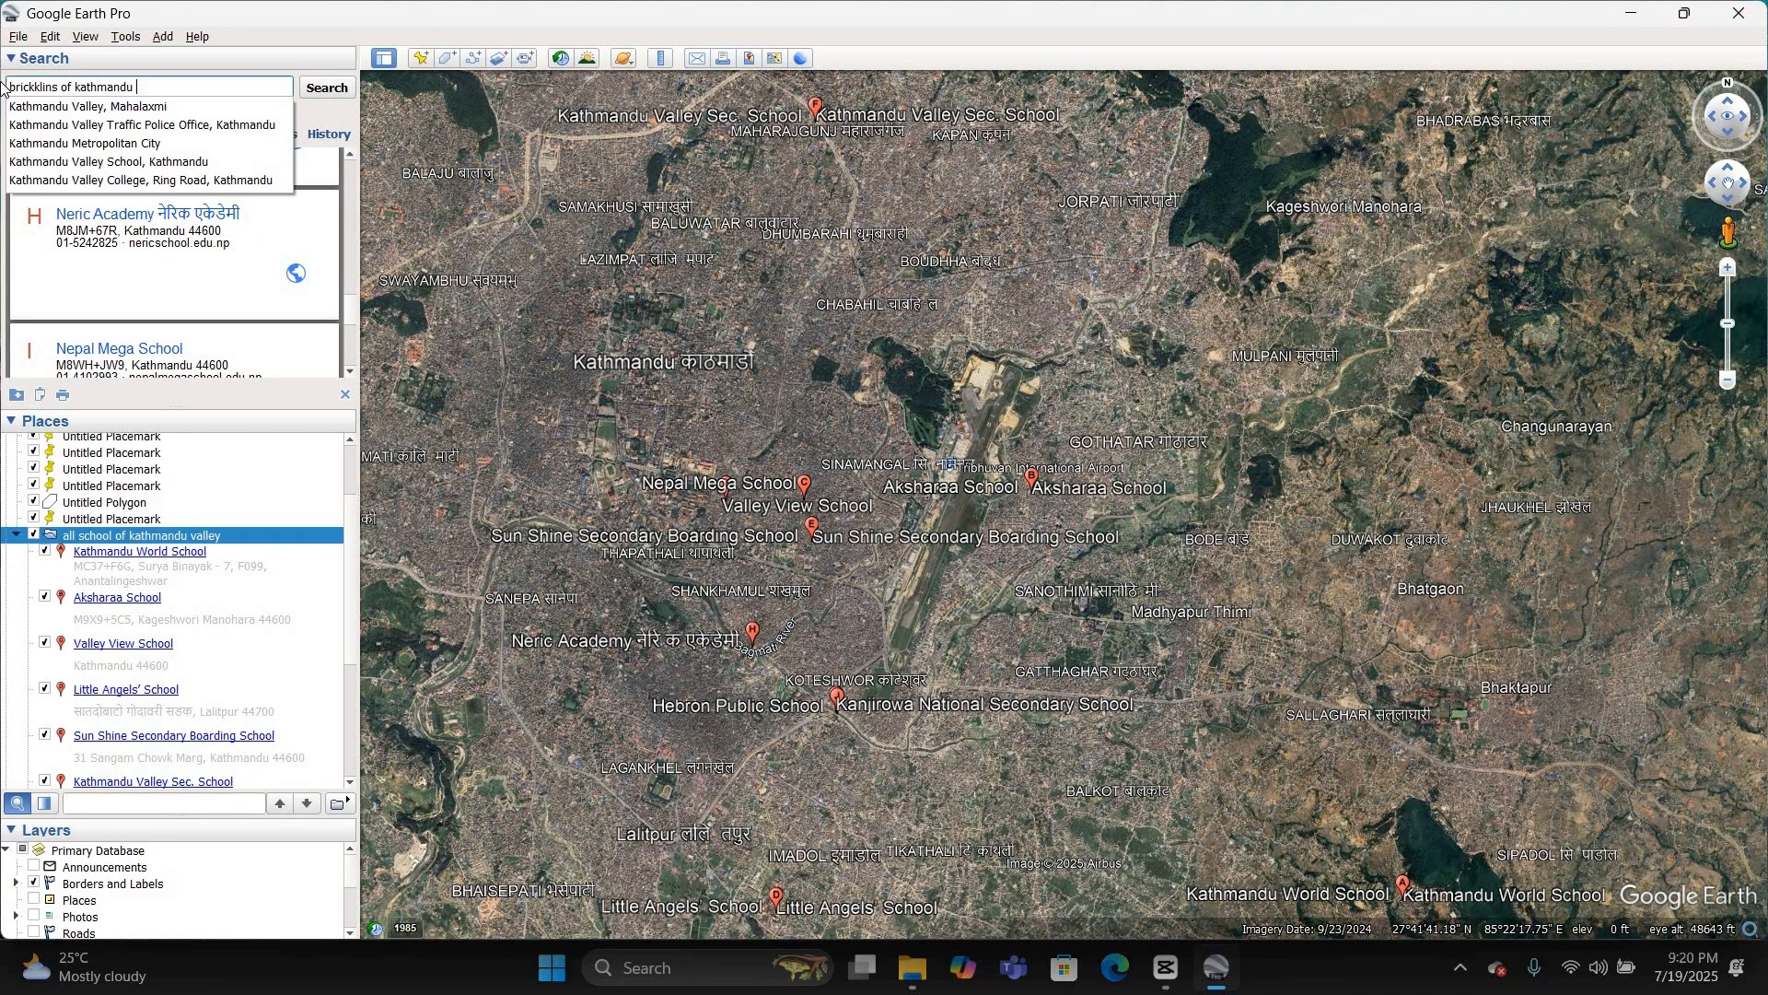
pyautogui.press('Return')
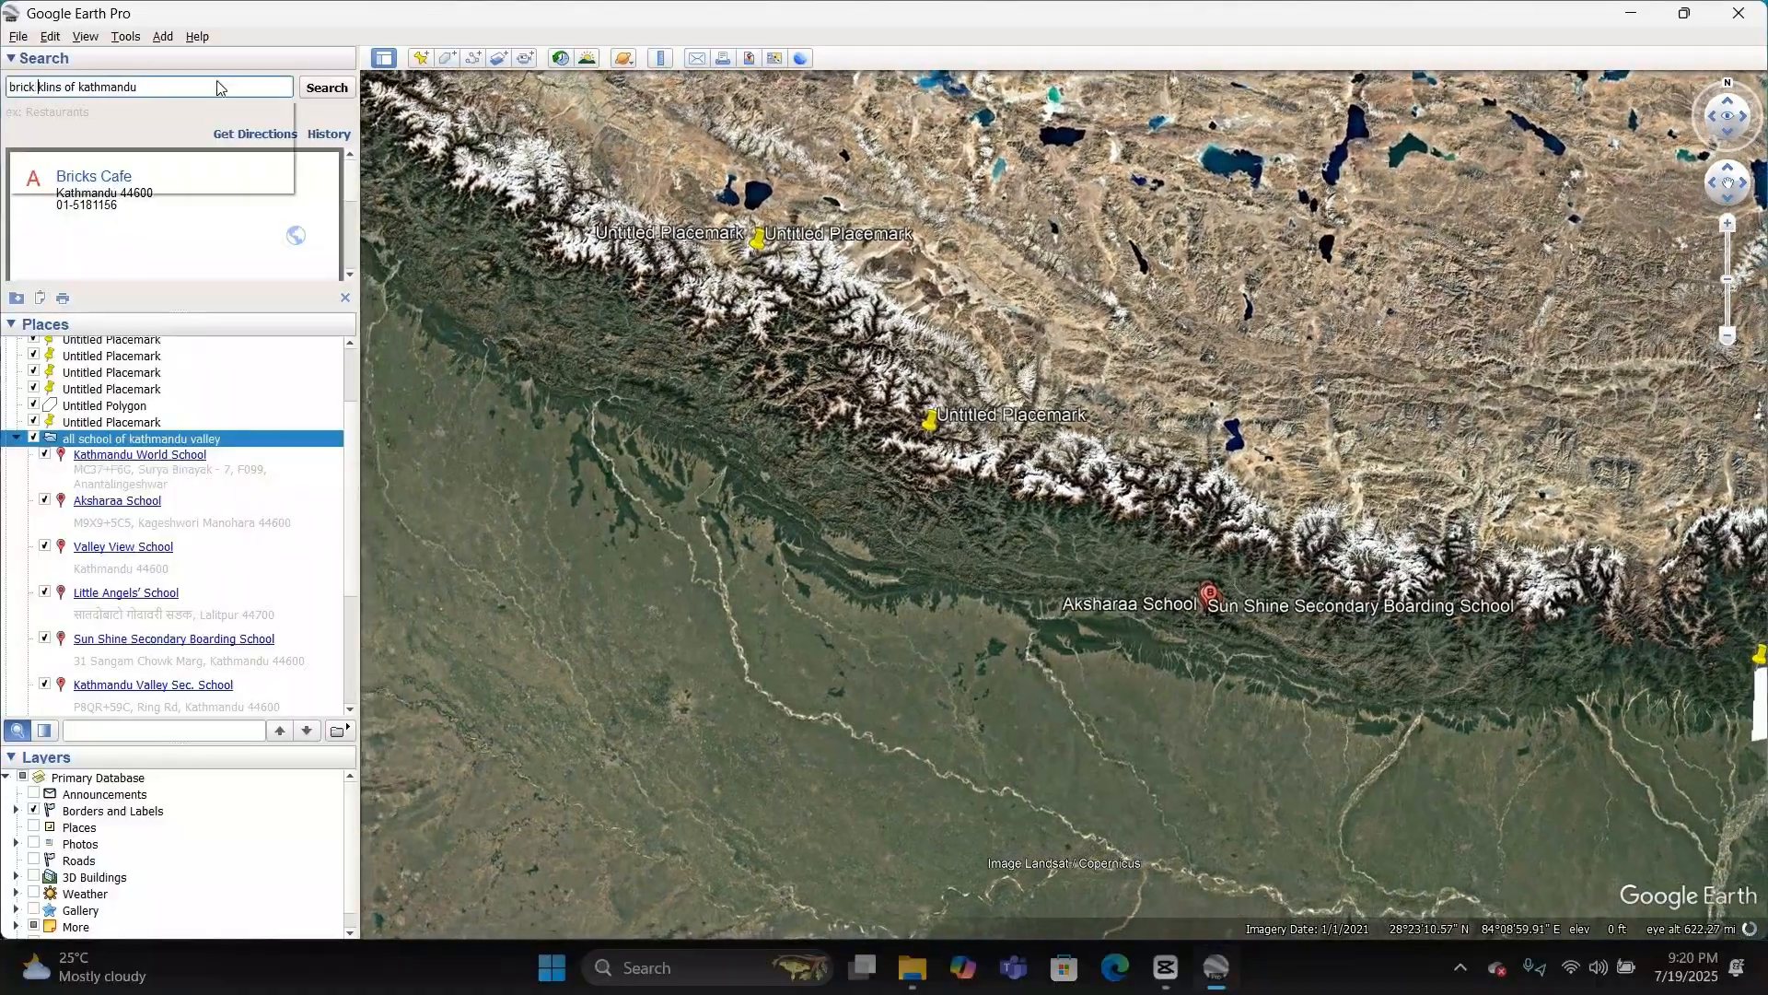
pyautogui.click(38, 86)
pyautogui.click(321, 89)
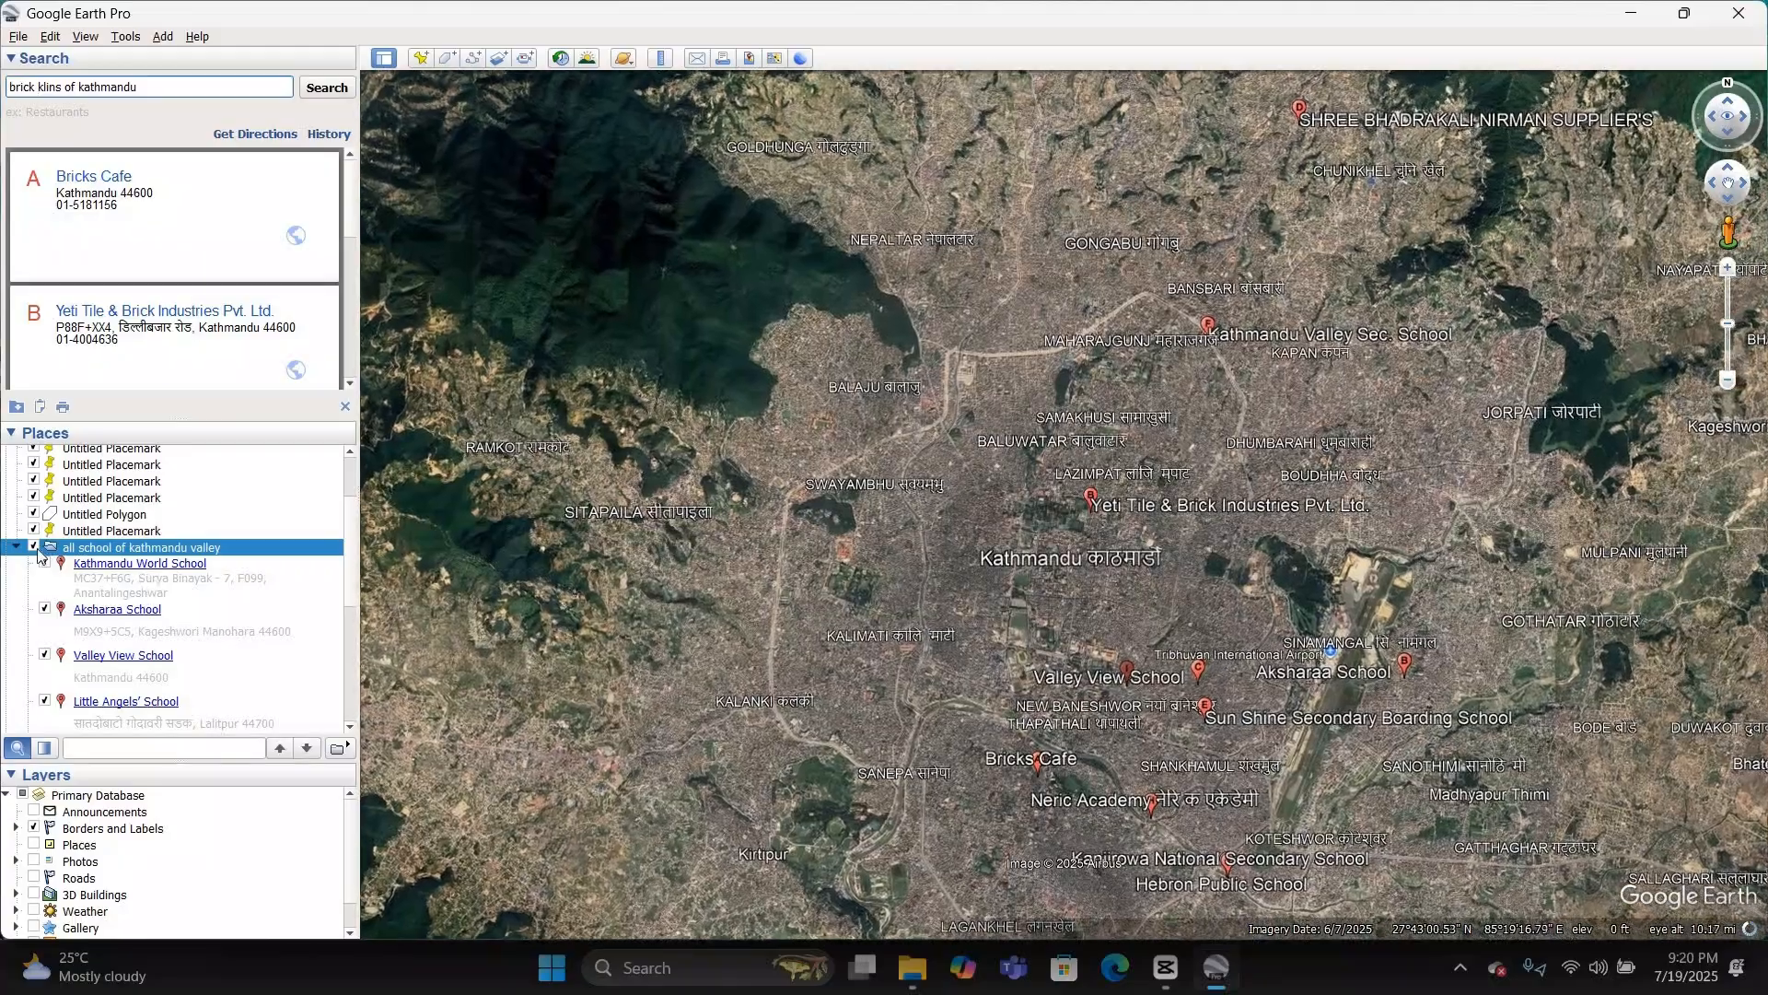
# Step: Hide the saved "all school of kathmandu valley" folder and inspect the Yeti Tile & Brick Industries site on the map
pyautogui.click(33, 547)
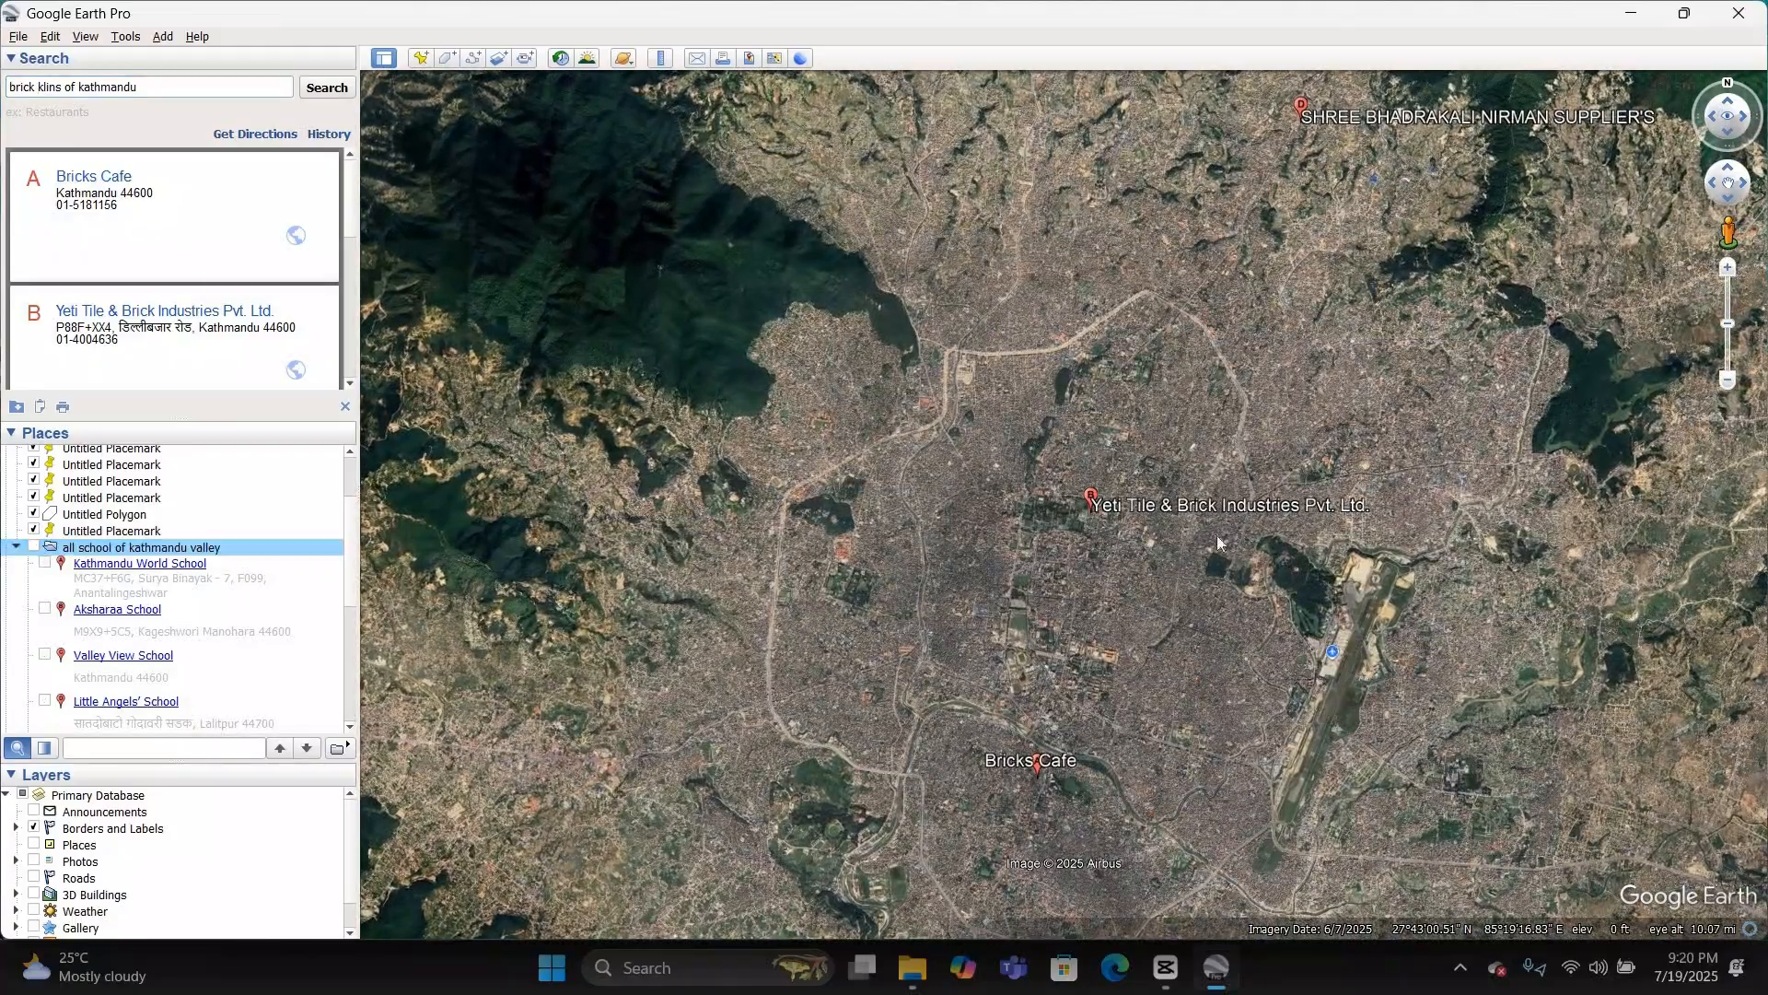
pyautogui.doubleClick(1094, 497)
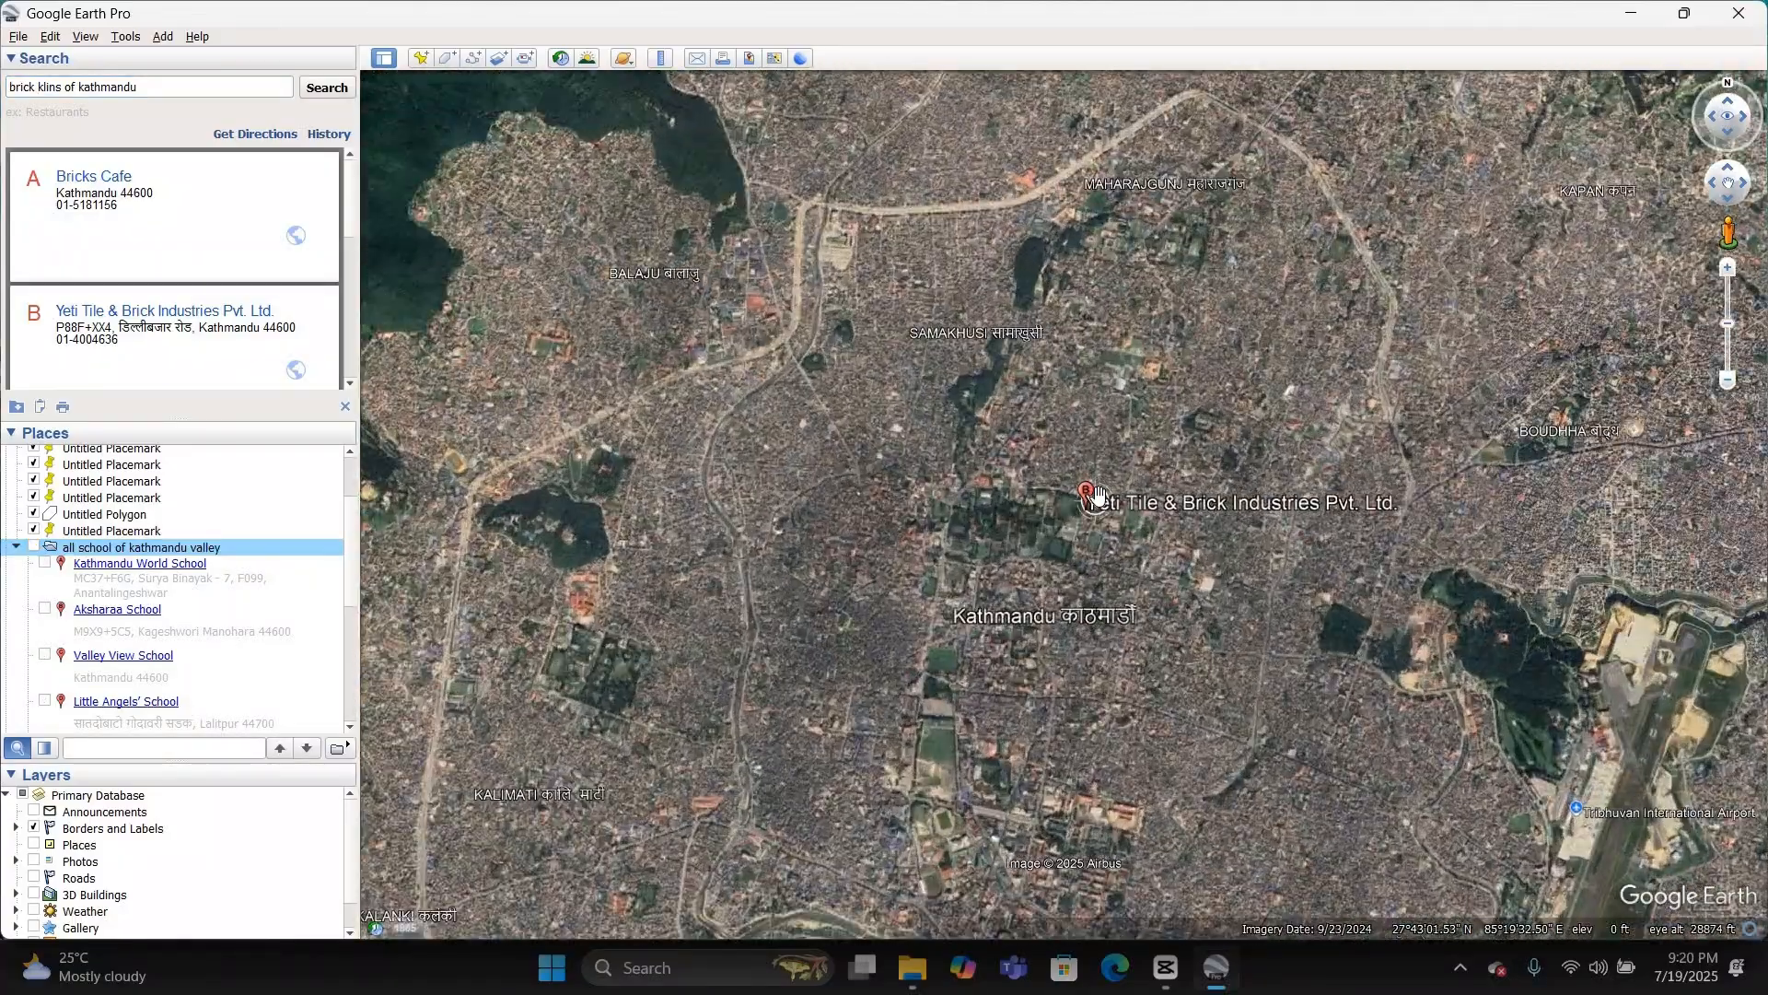
pyautogui.scroll(5, 1095, 496)
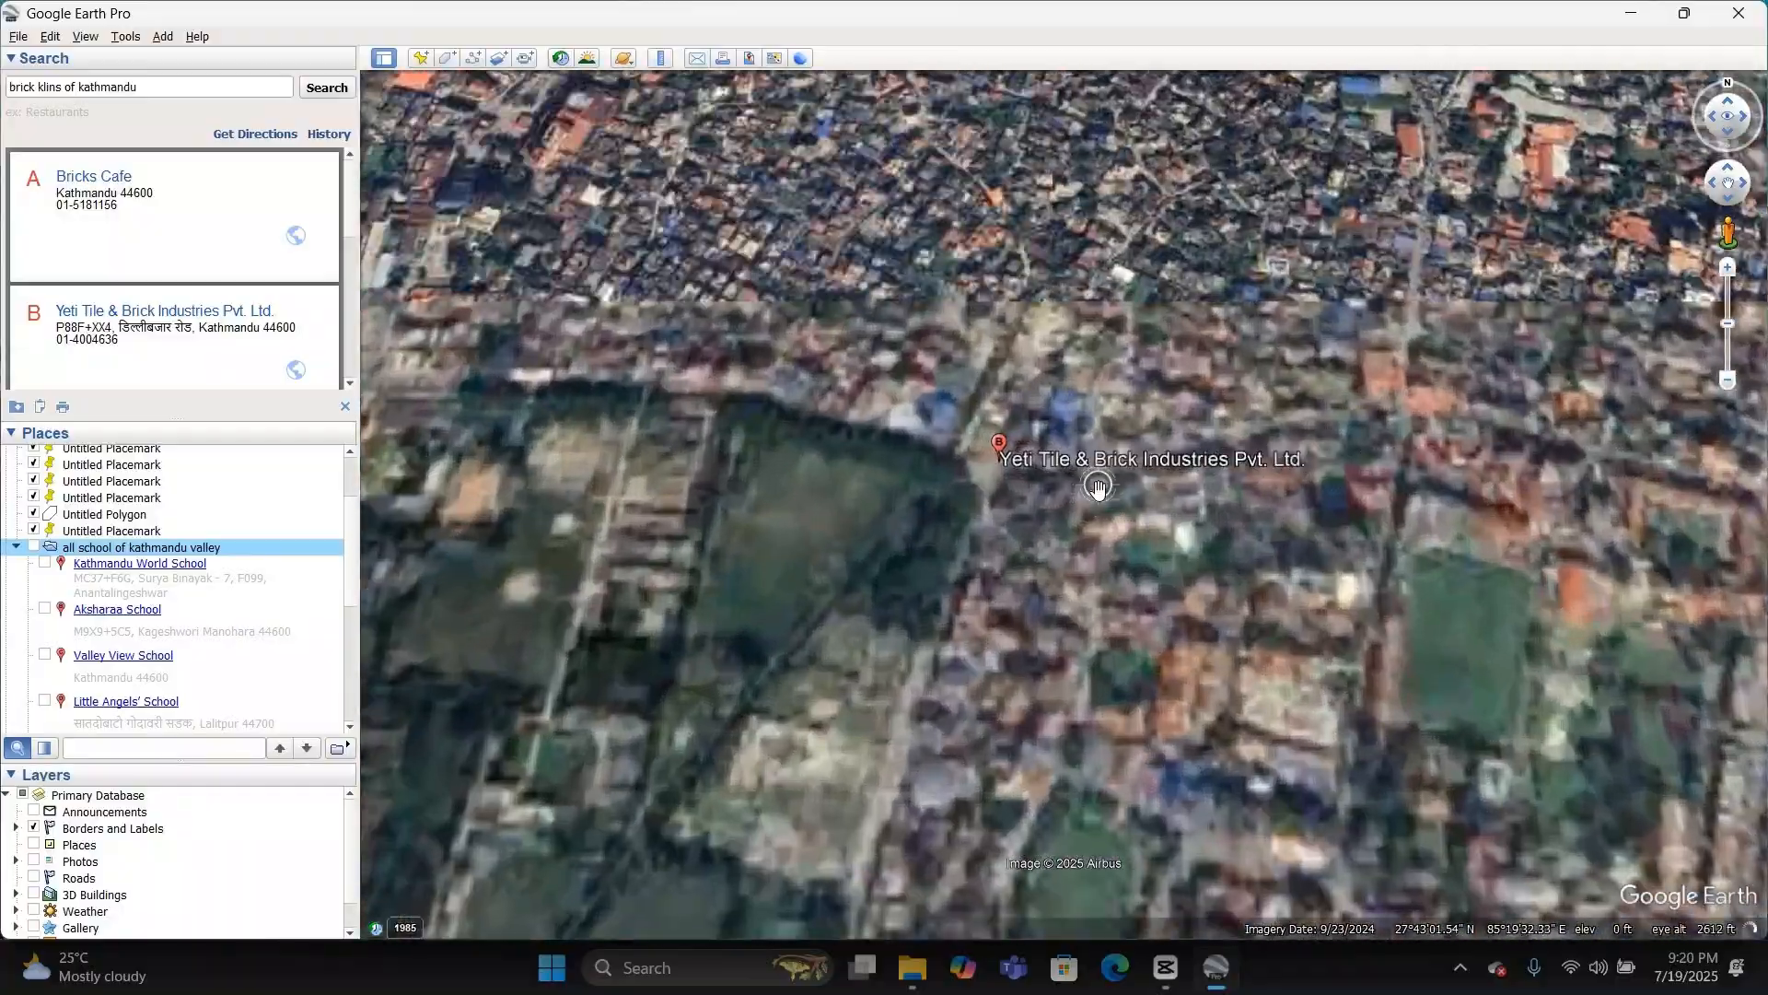
pyautogui.scroll(-4, 974, 381)
pyautogui.scroll(-5, 976, 392)
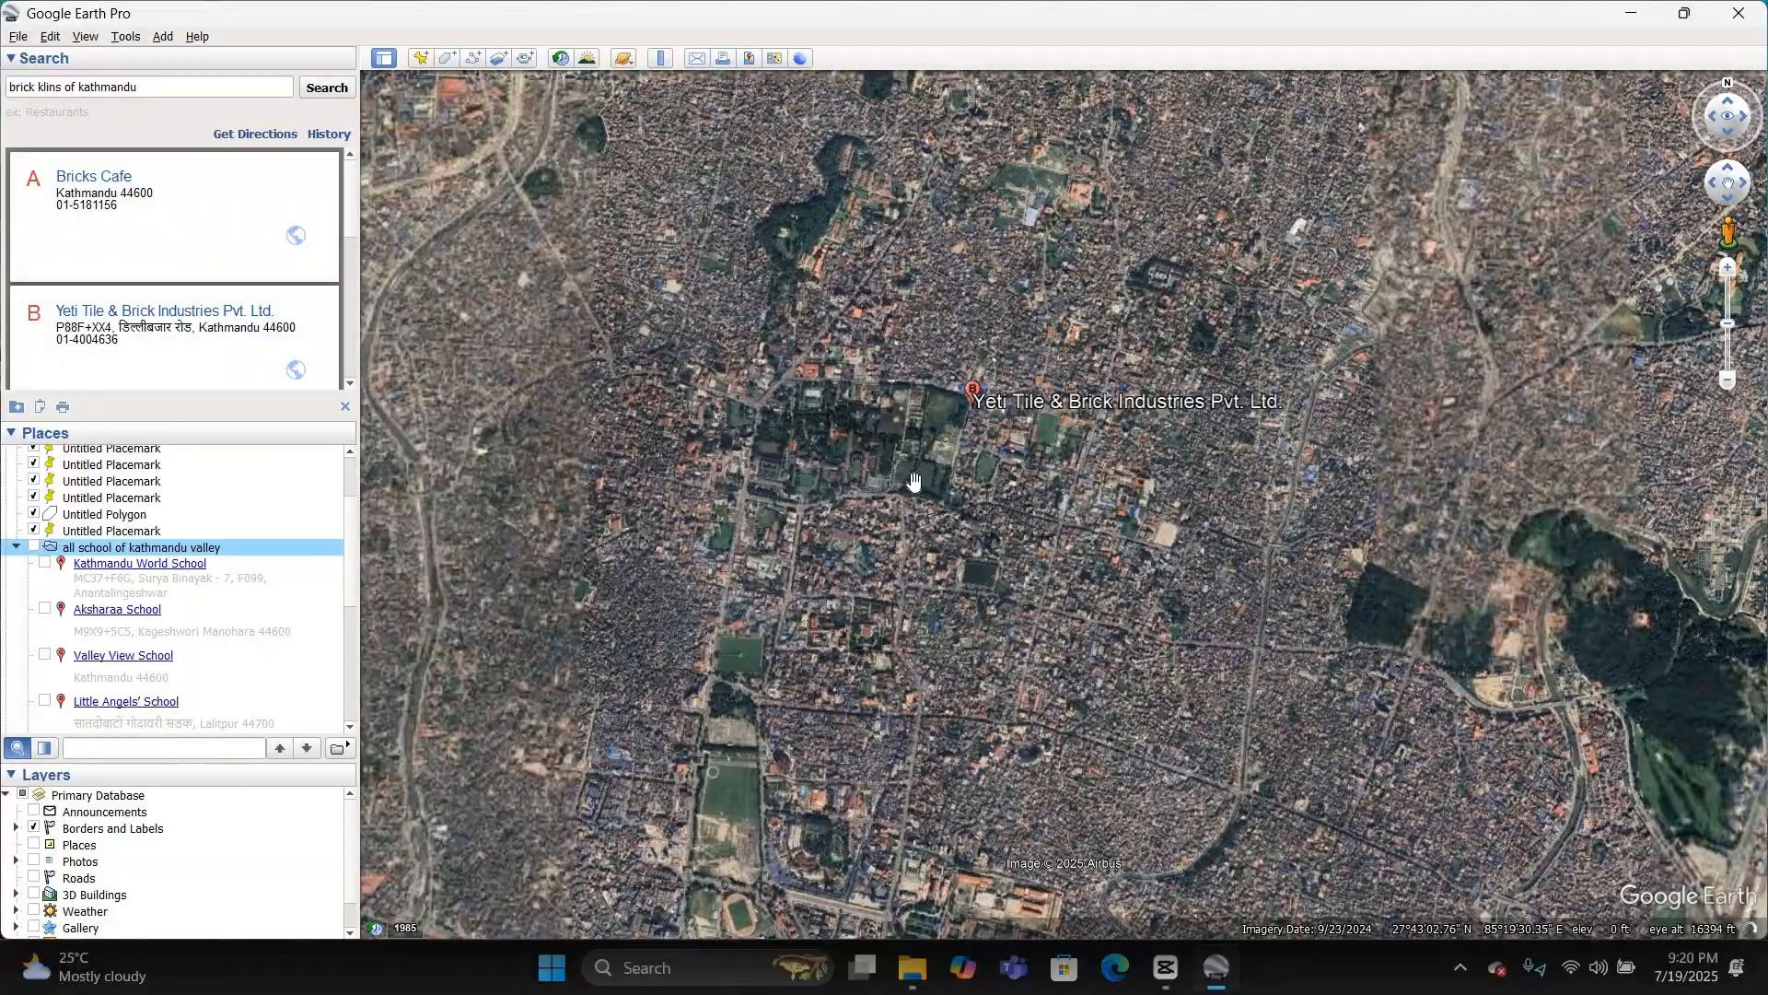
pyautogui.scroll(-3, 914, 482)
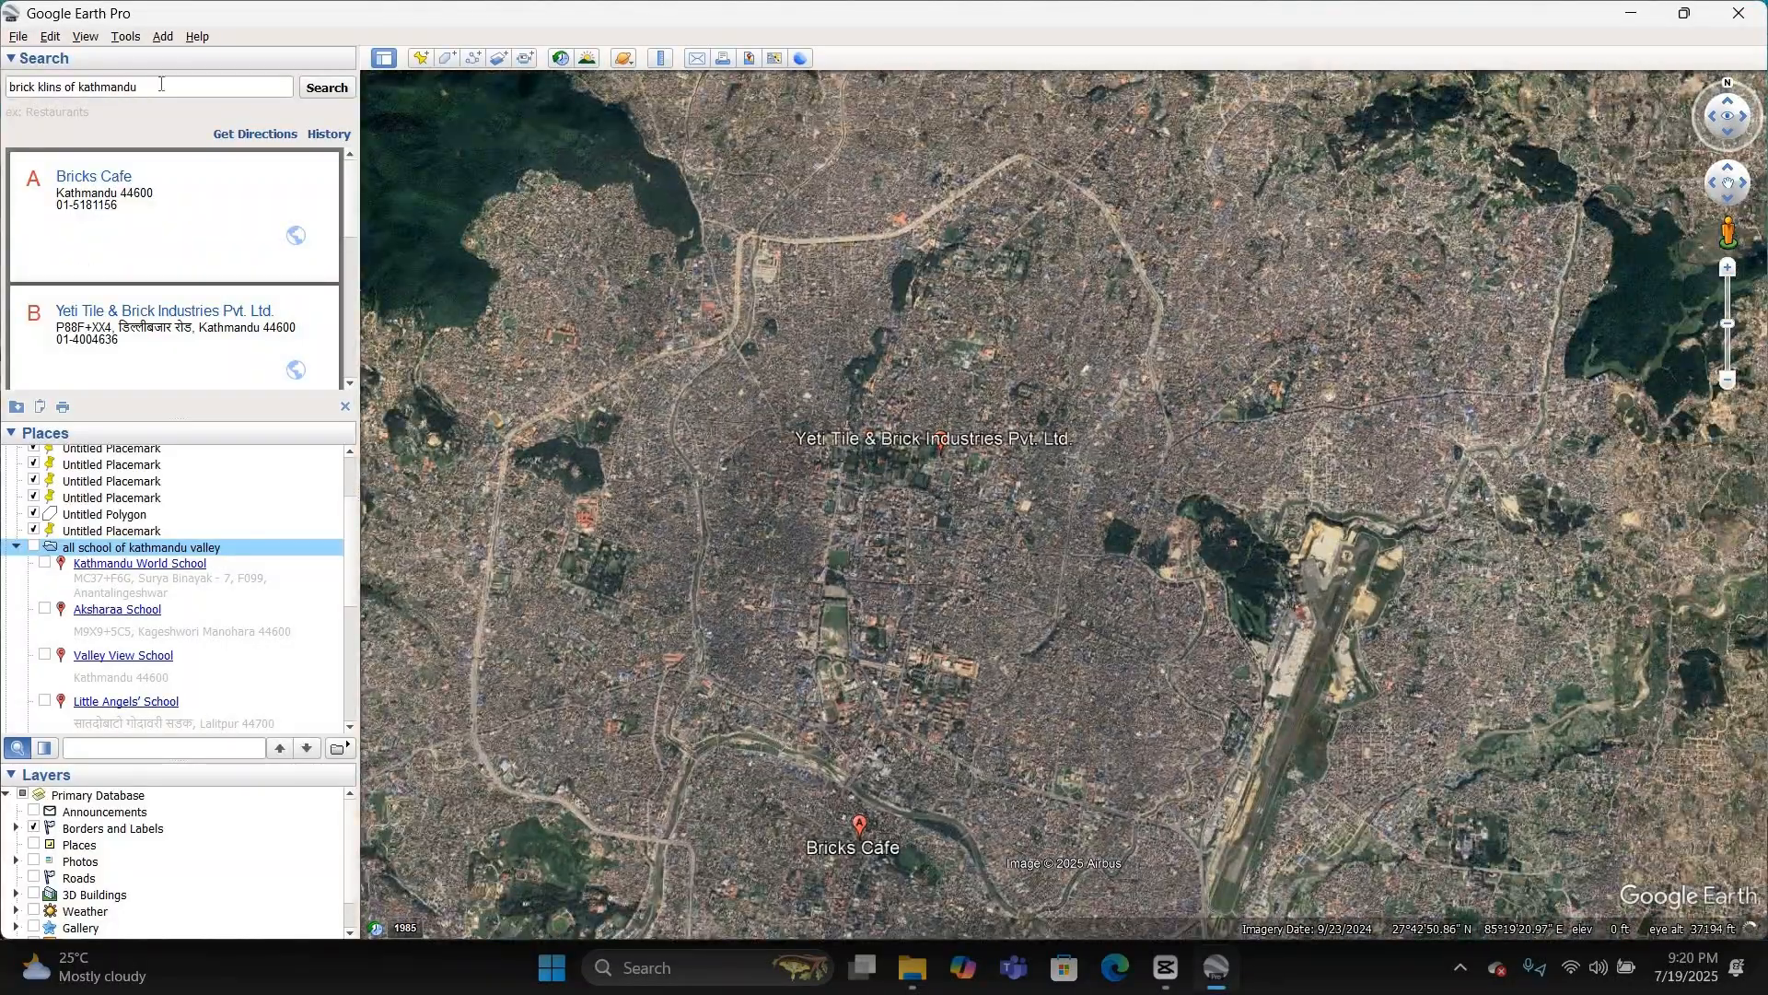
# Step: Replace the query and search for "industries in kathmandu valley"
pyautogui.click(159, 82)
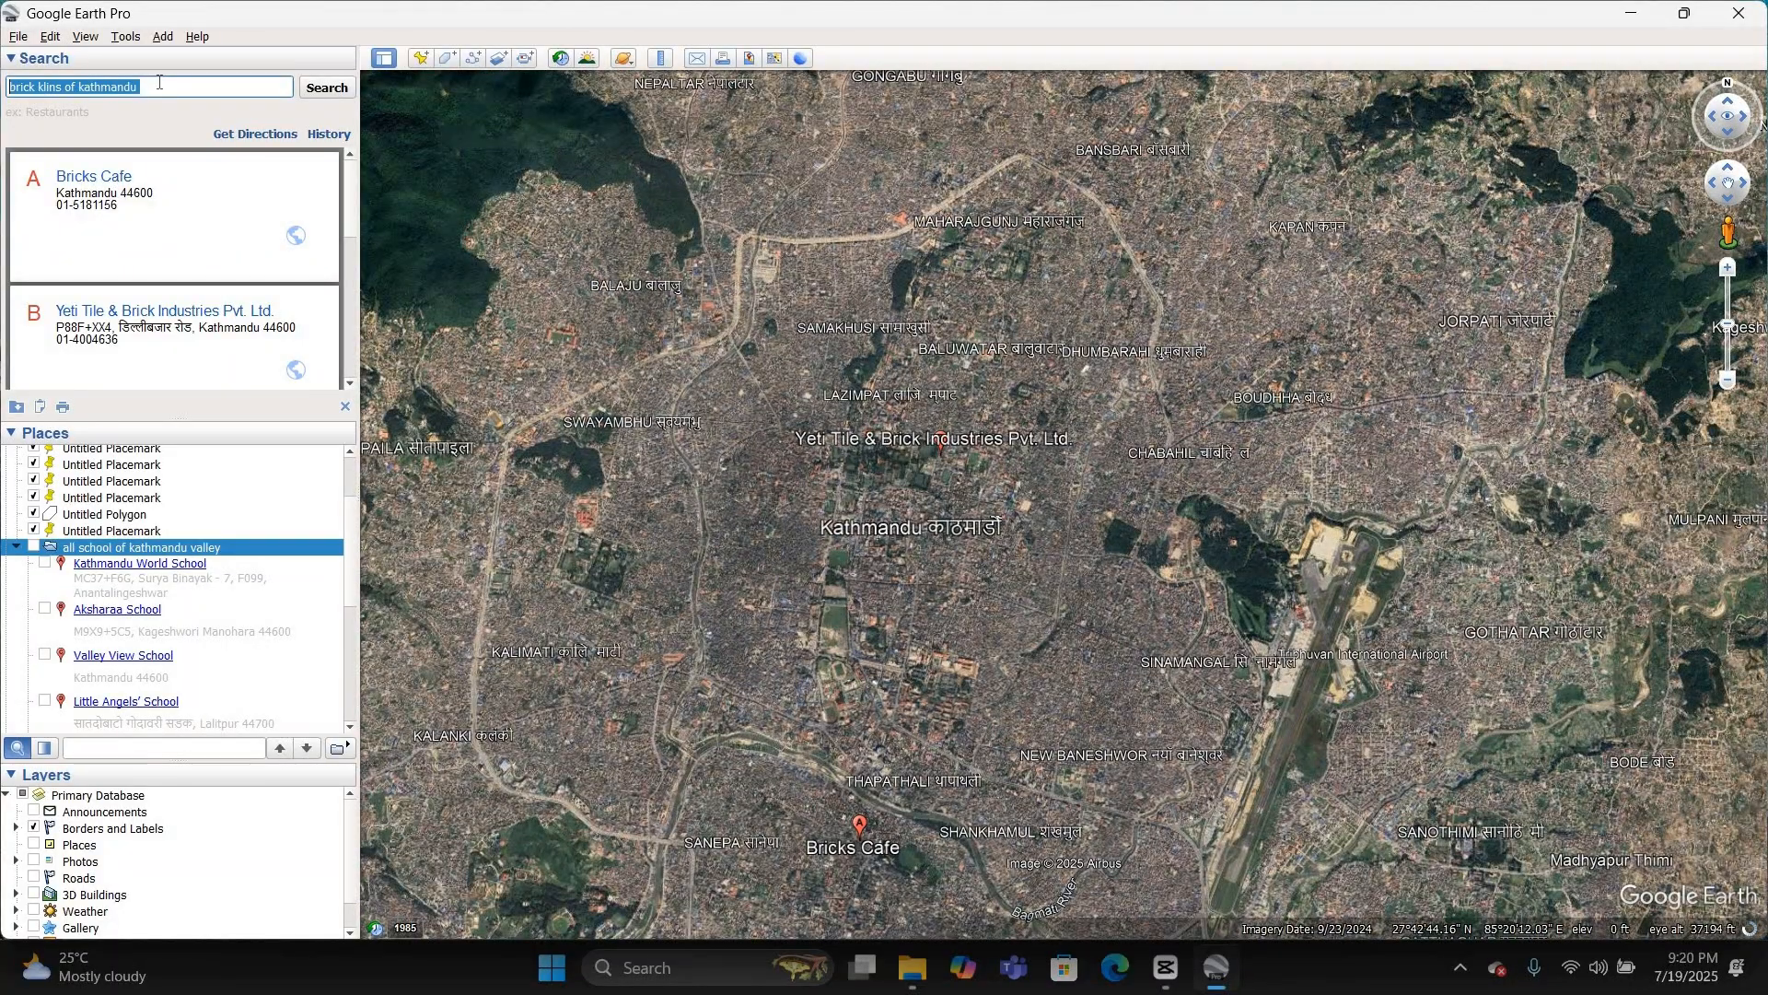
pyautogui.write('indust')
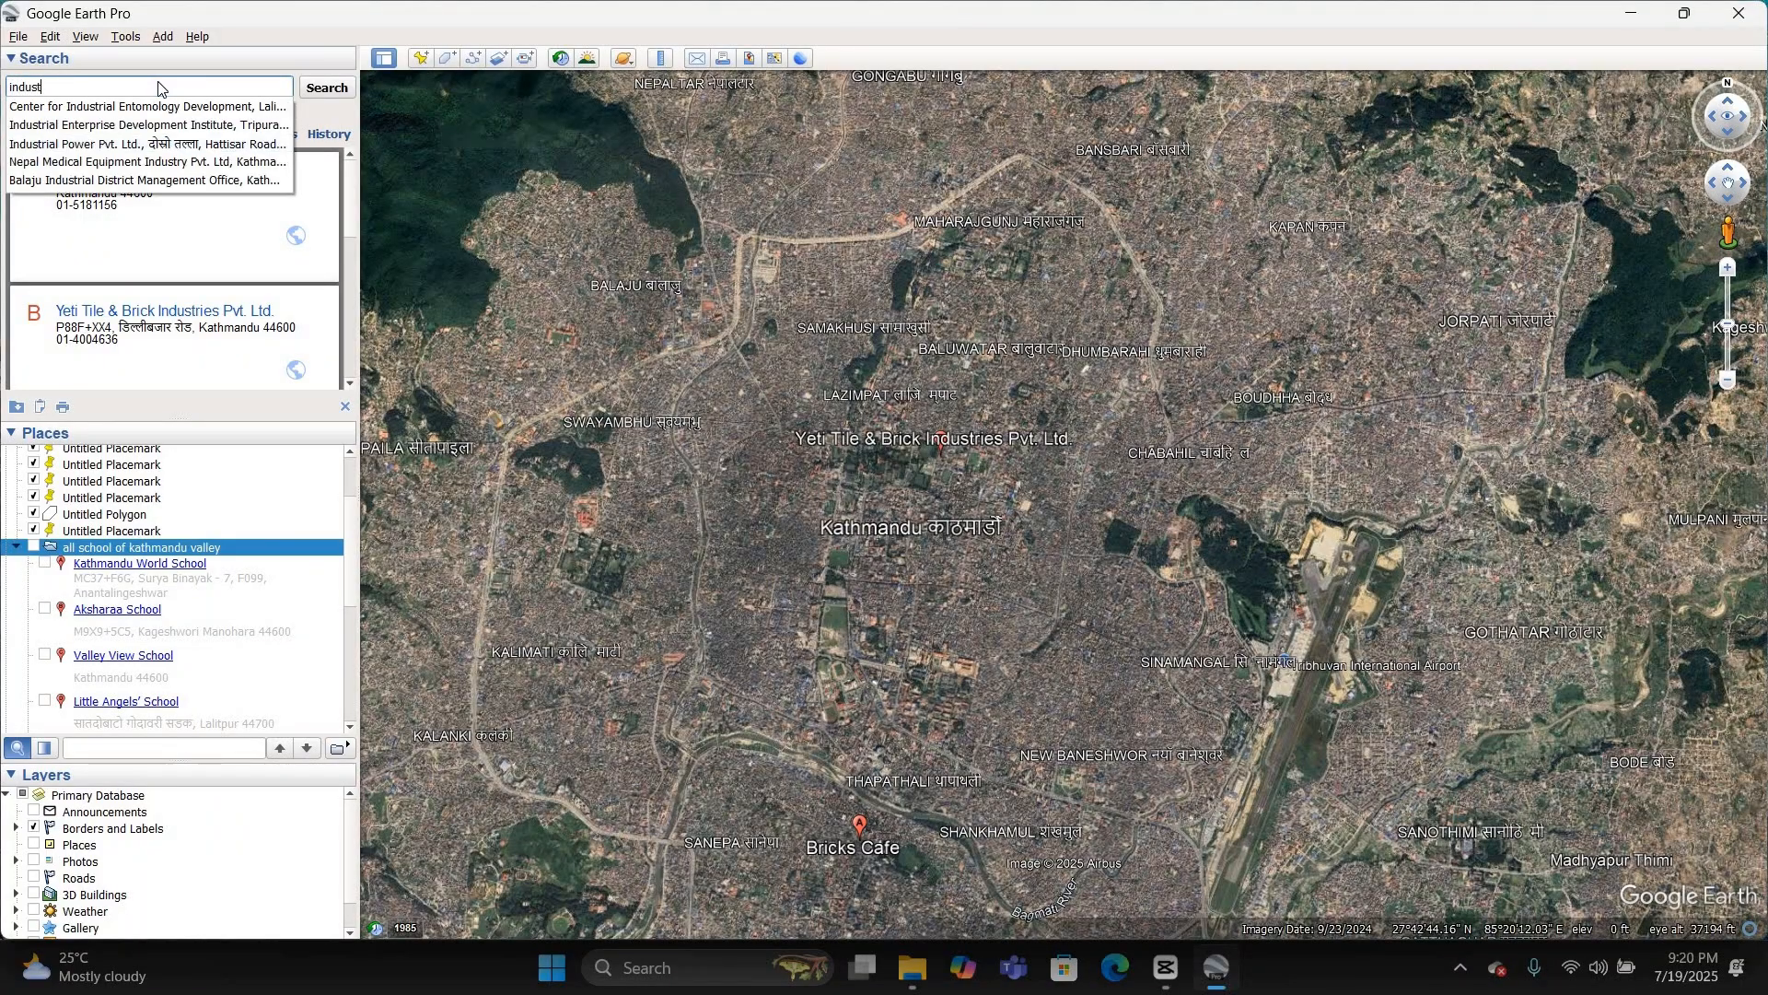
pyautogui.write('ries in kathmandu')
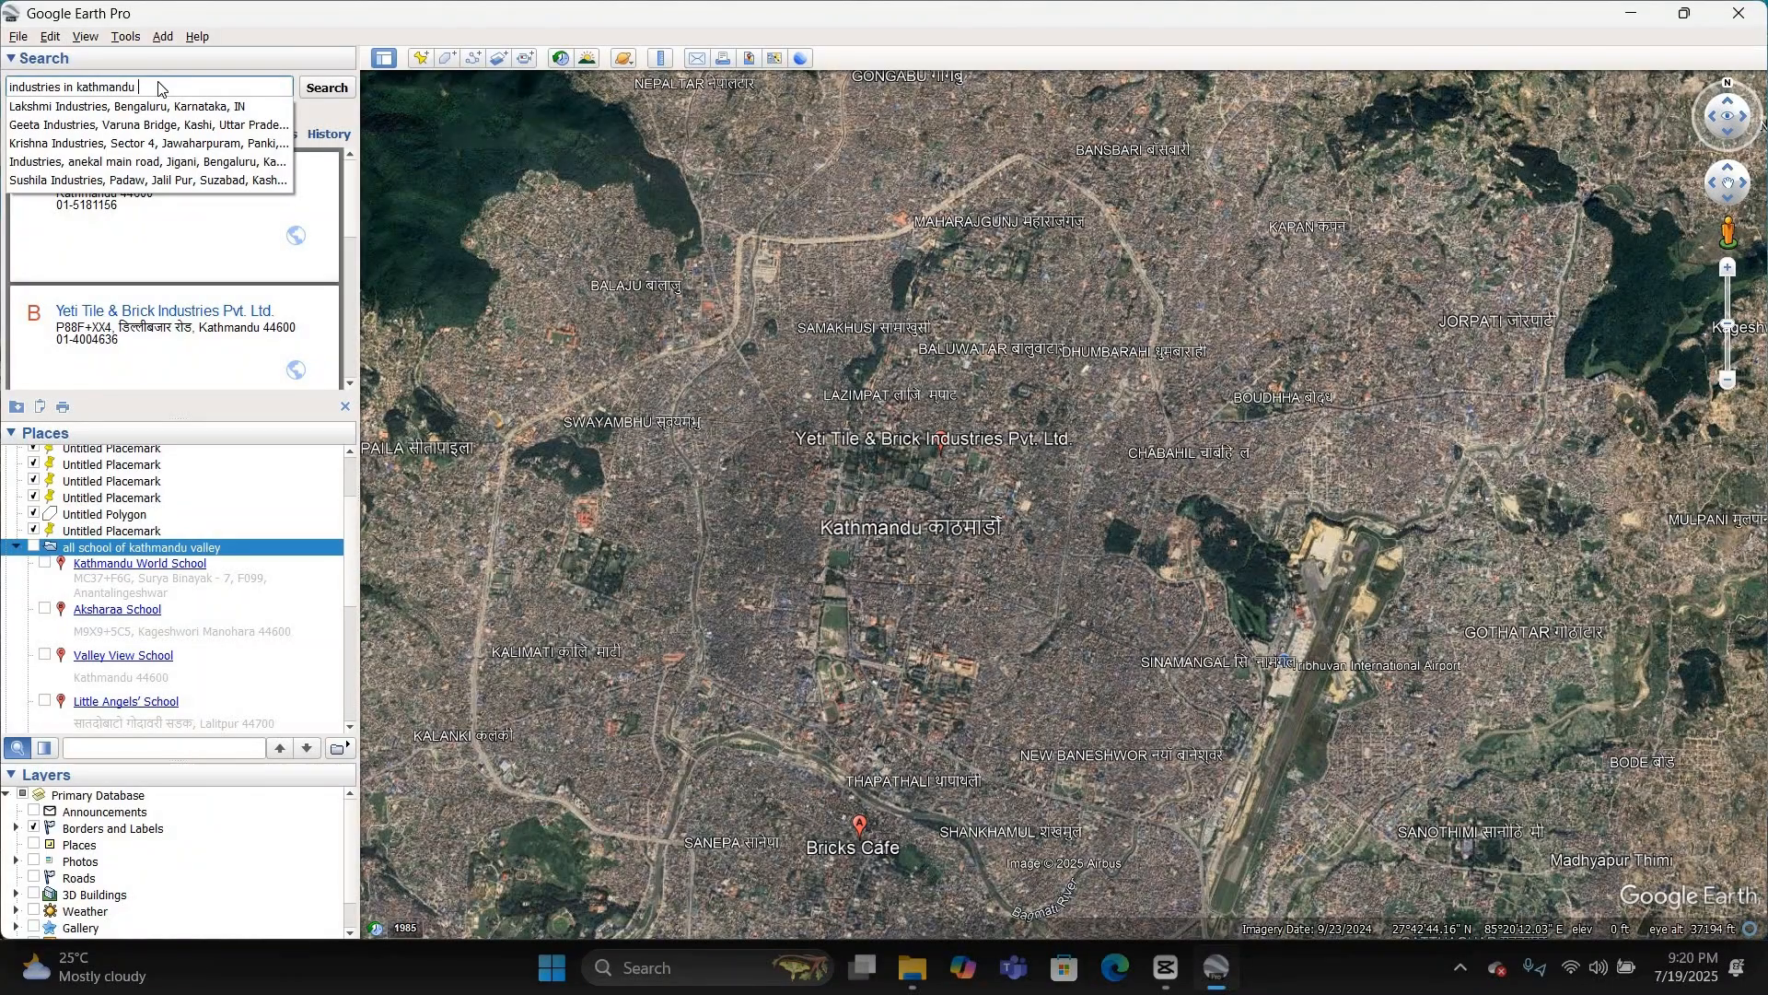
pyautogui.write(' valley')
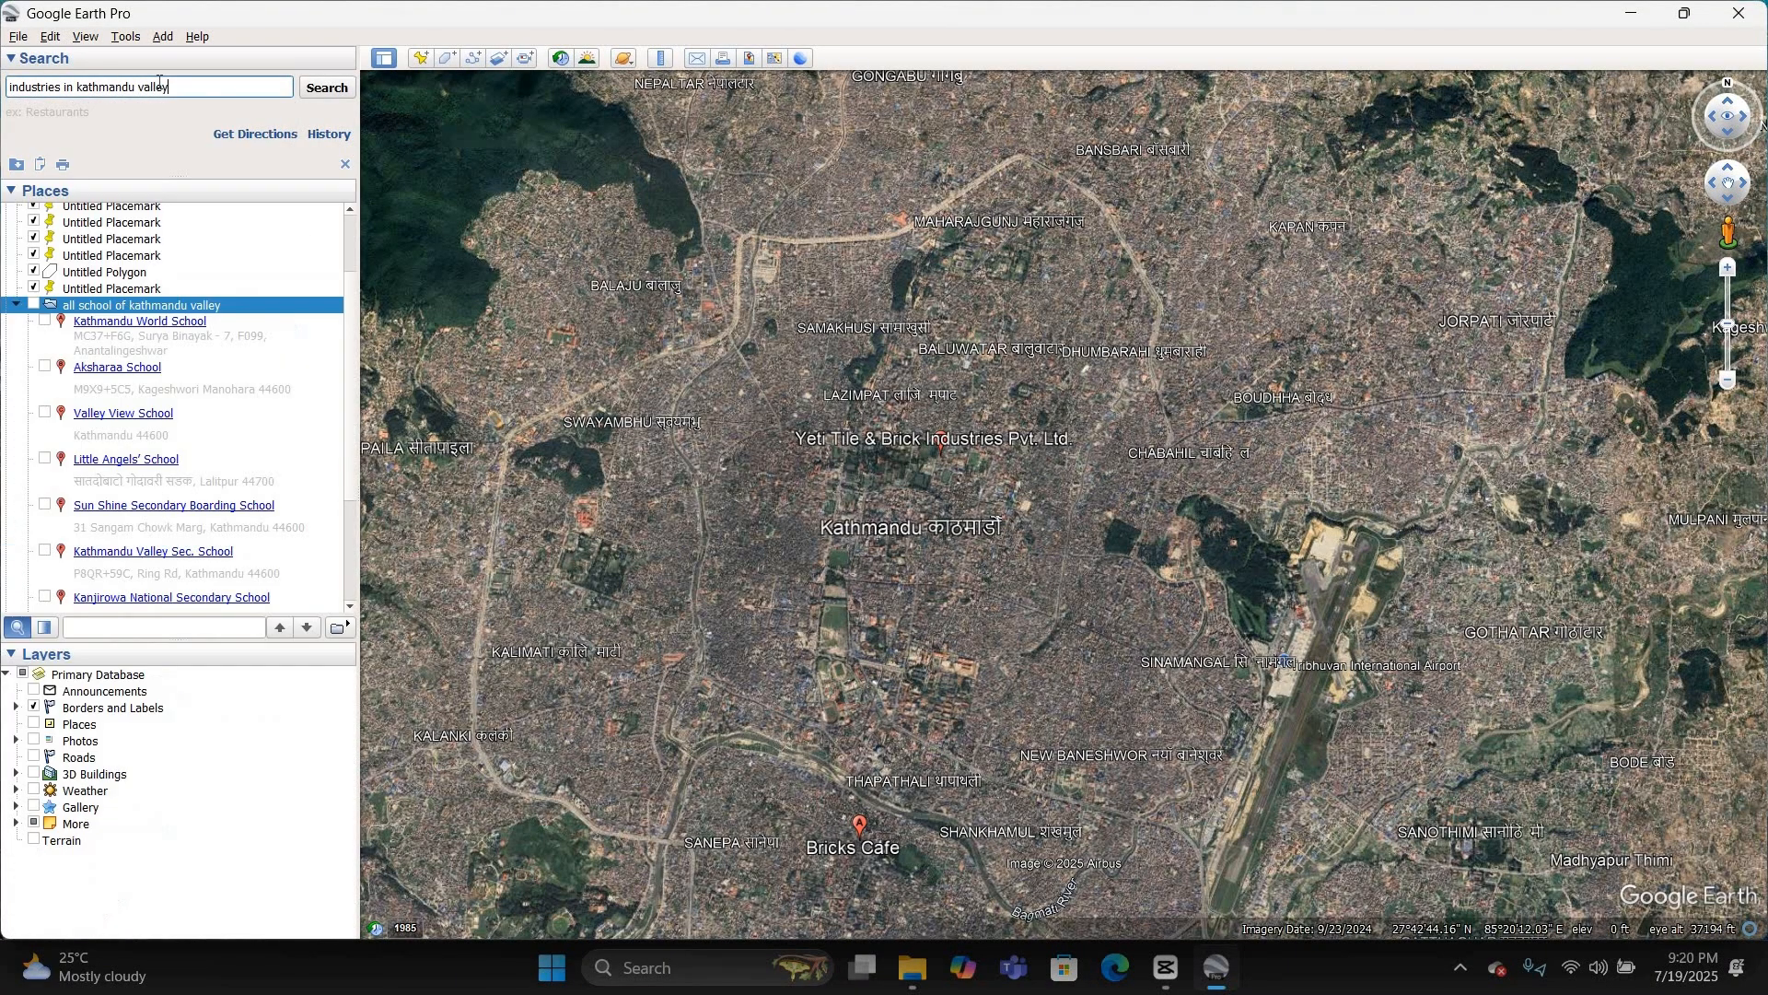
pyautogui.press('Return')
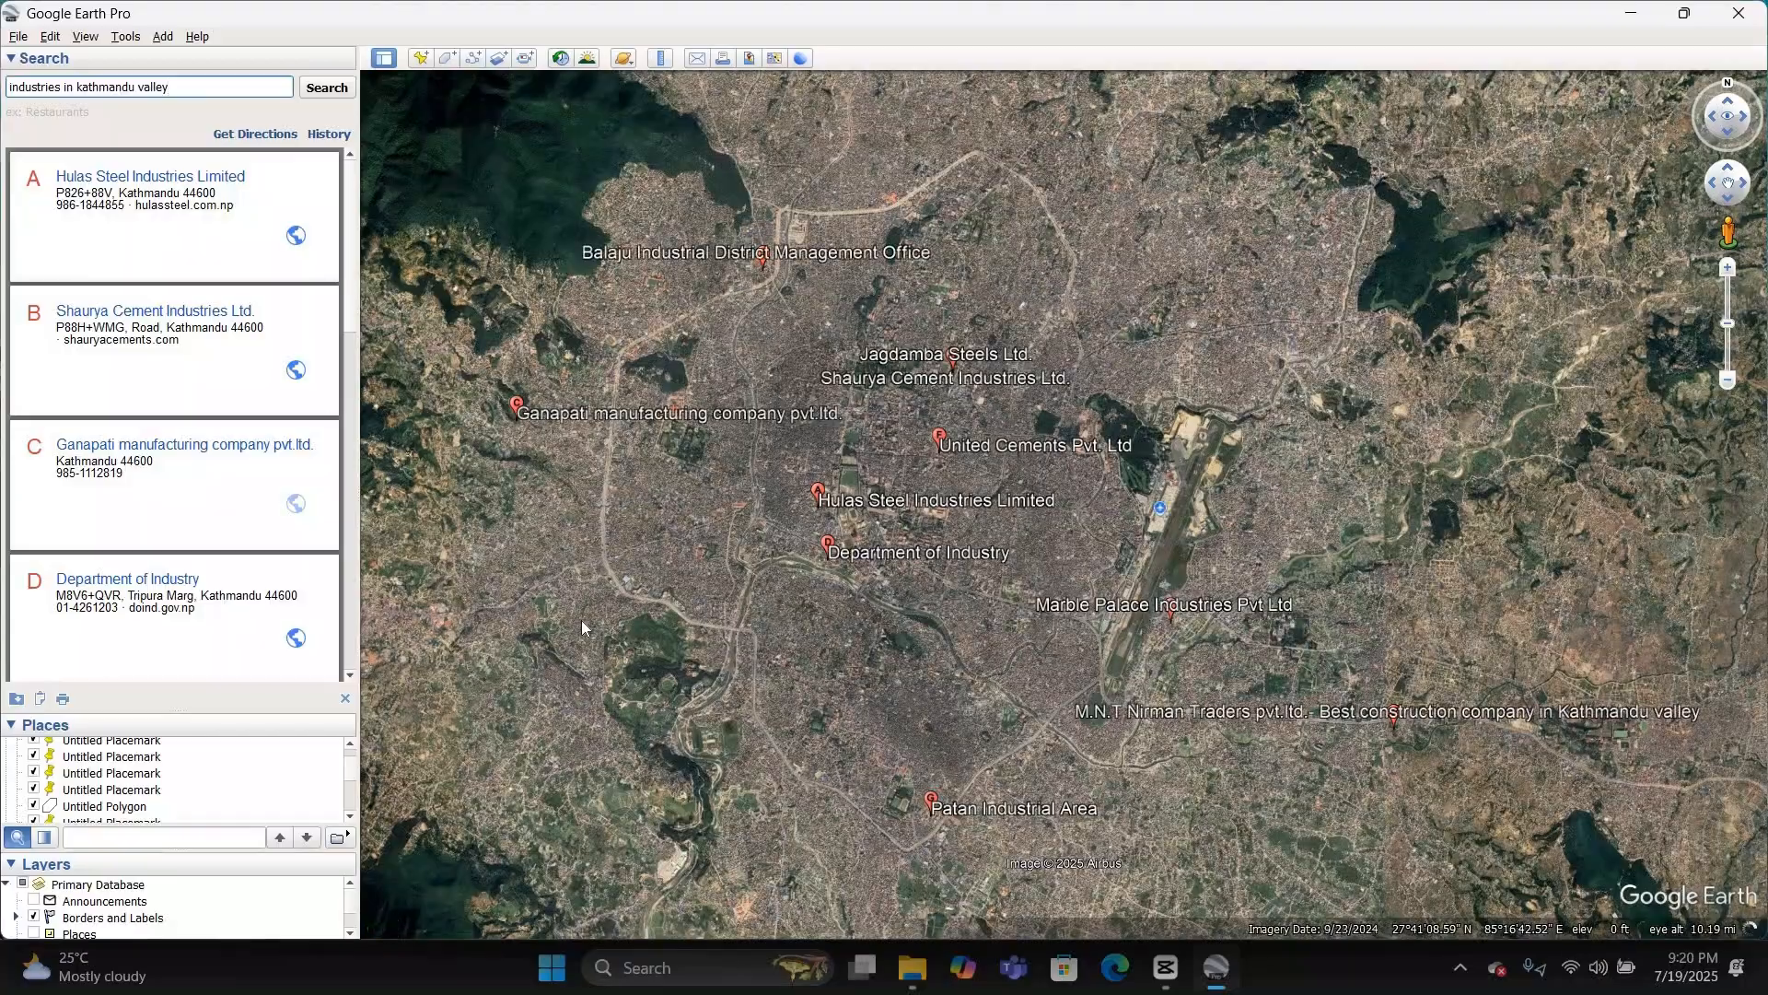
# Step: Inspect the Patan Industrial Area on the map and look through the list of industry search results
pyautogui.doubleClick(952, 812)
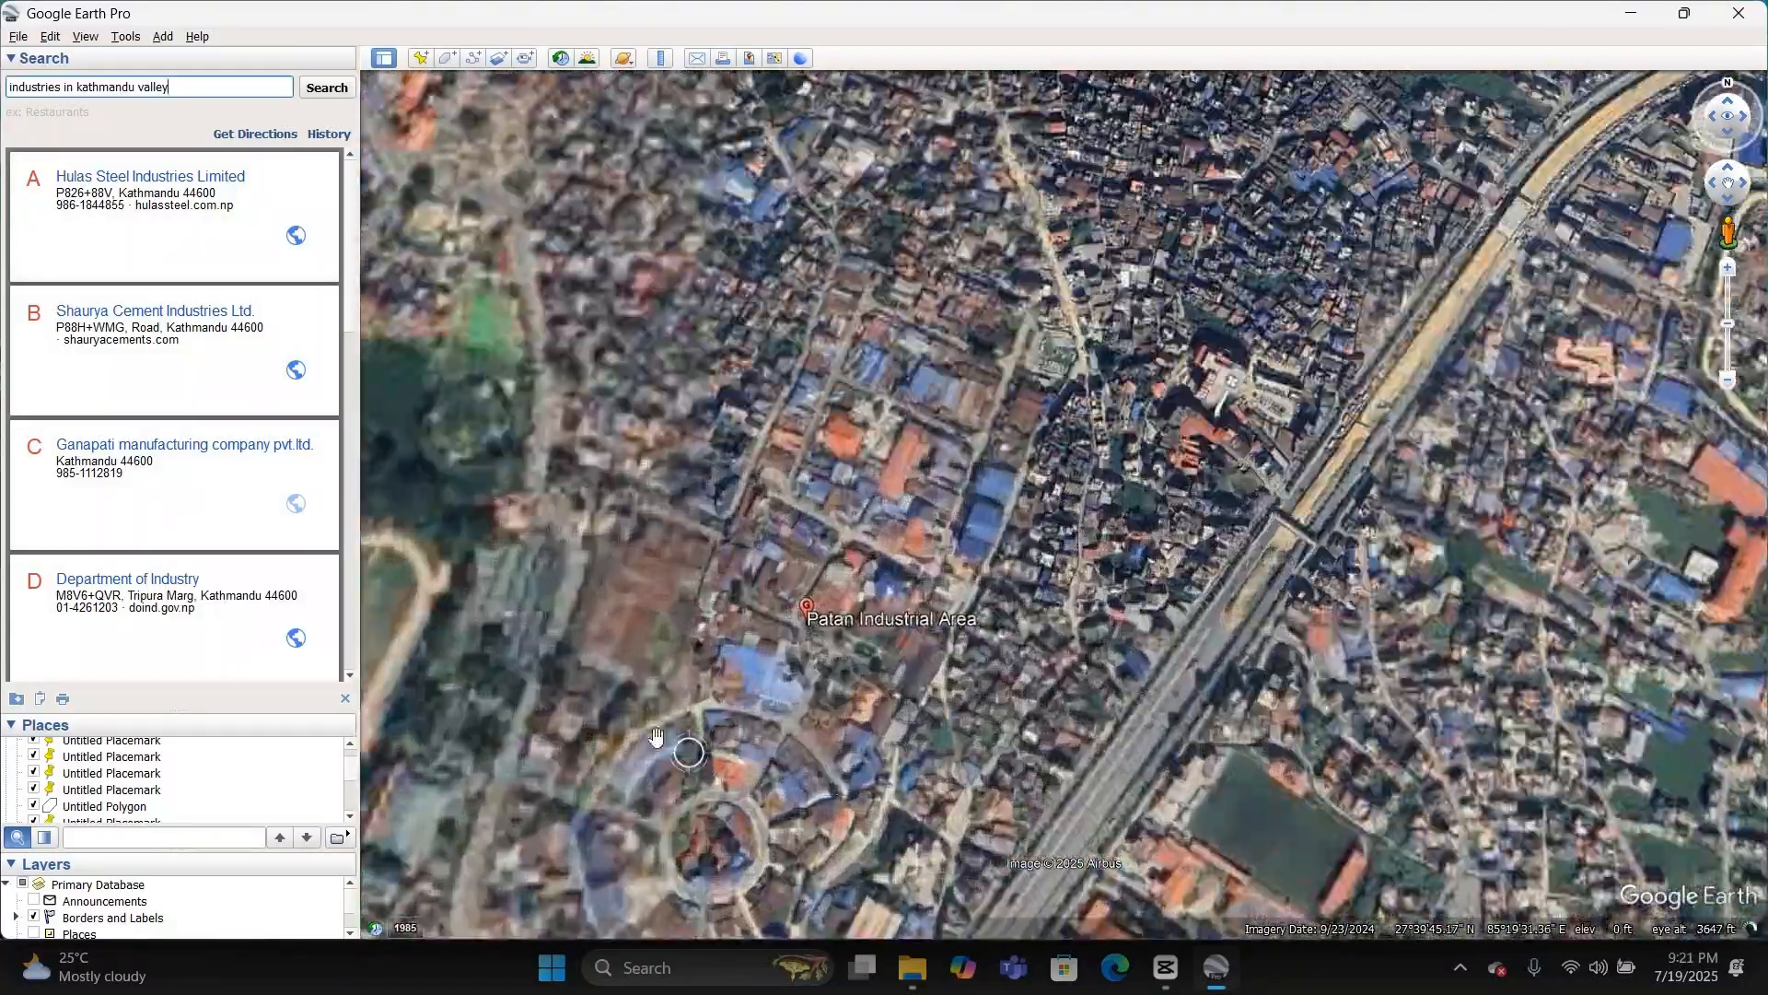
pyautogui.scroll(-5, 719, 659)
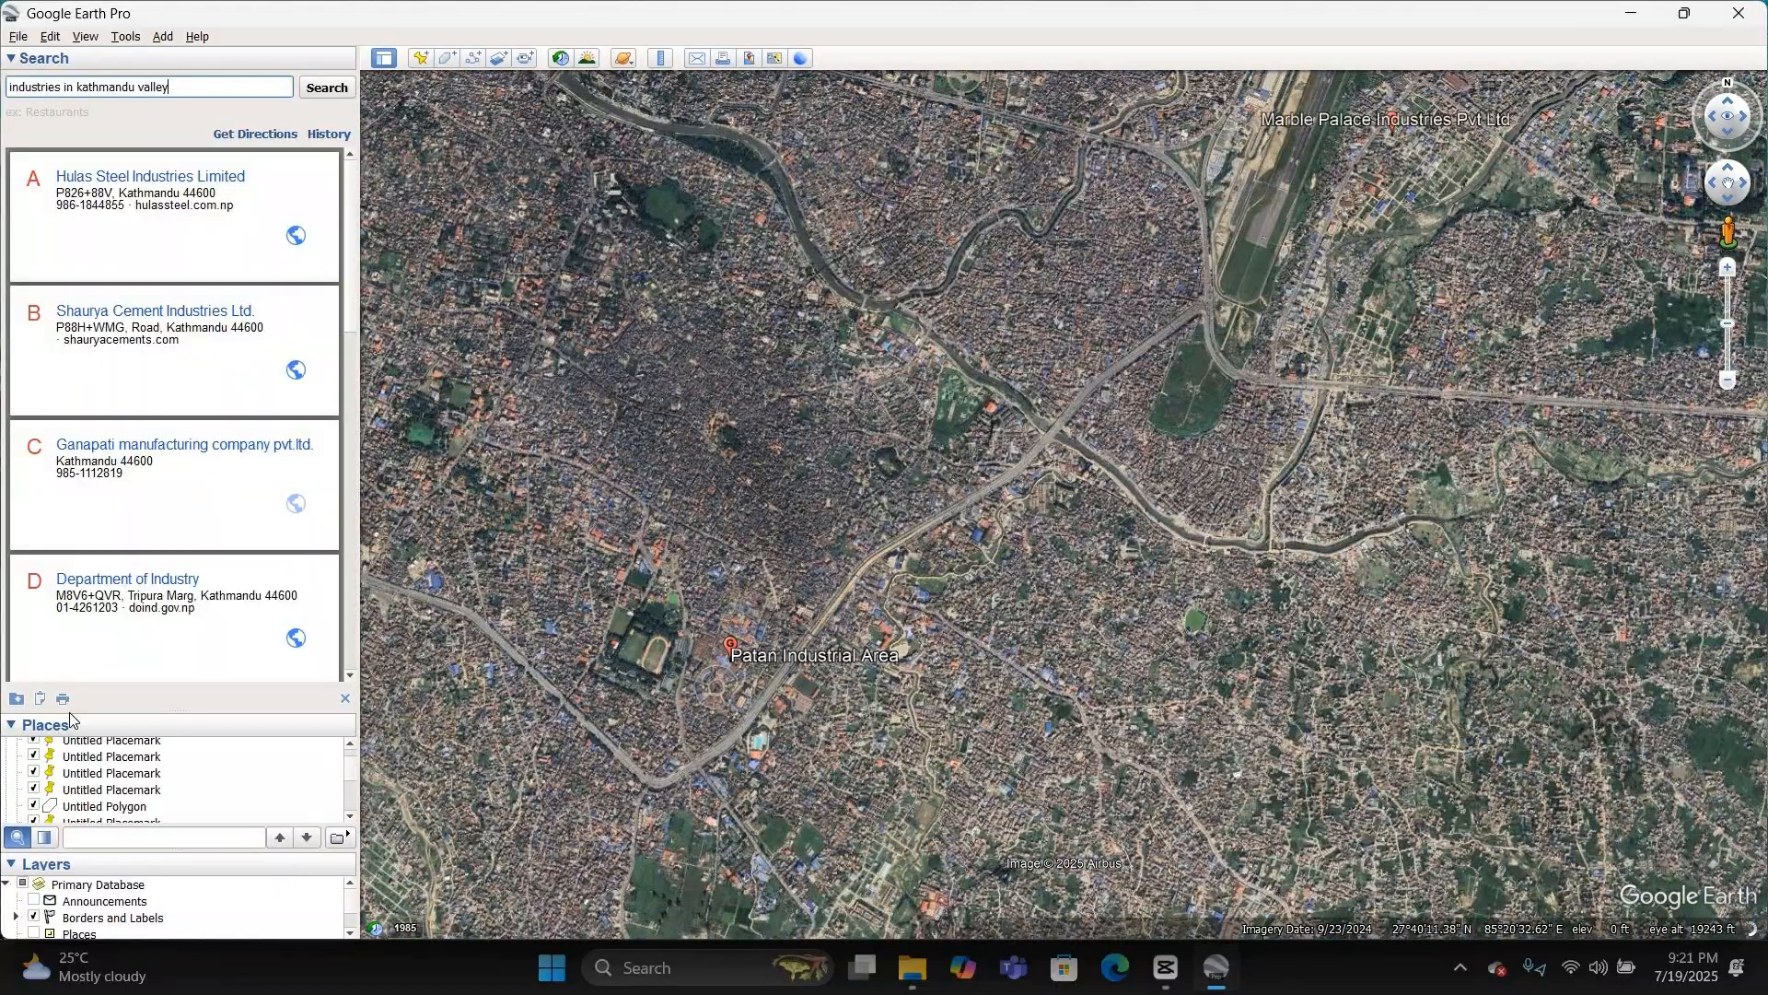
pyautogui.scroll(-3, 122, 694)
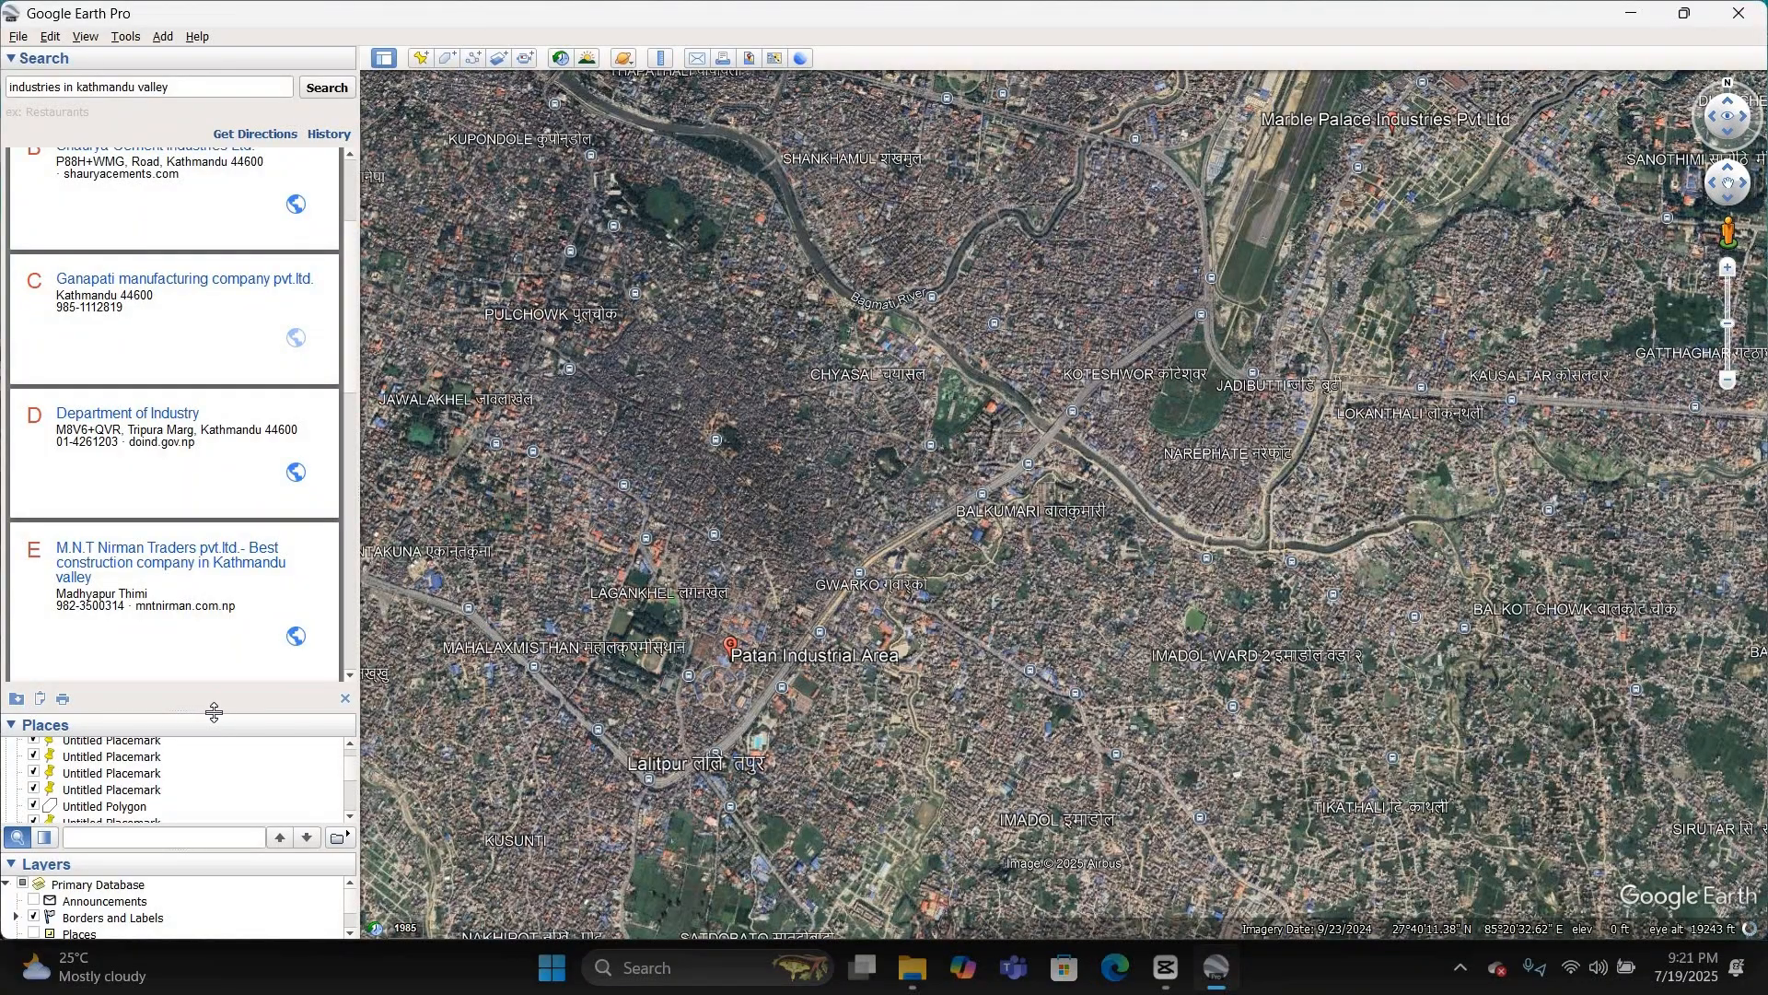
# Step: Collapse the "all school of kathmandu valley" folder and save it as the KMZ file all_school_ktm_municipality in Downloads
pyautogui.moveTo(285, 352); pyautogui.dragTo(286, 348)
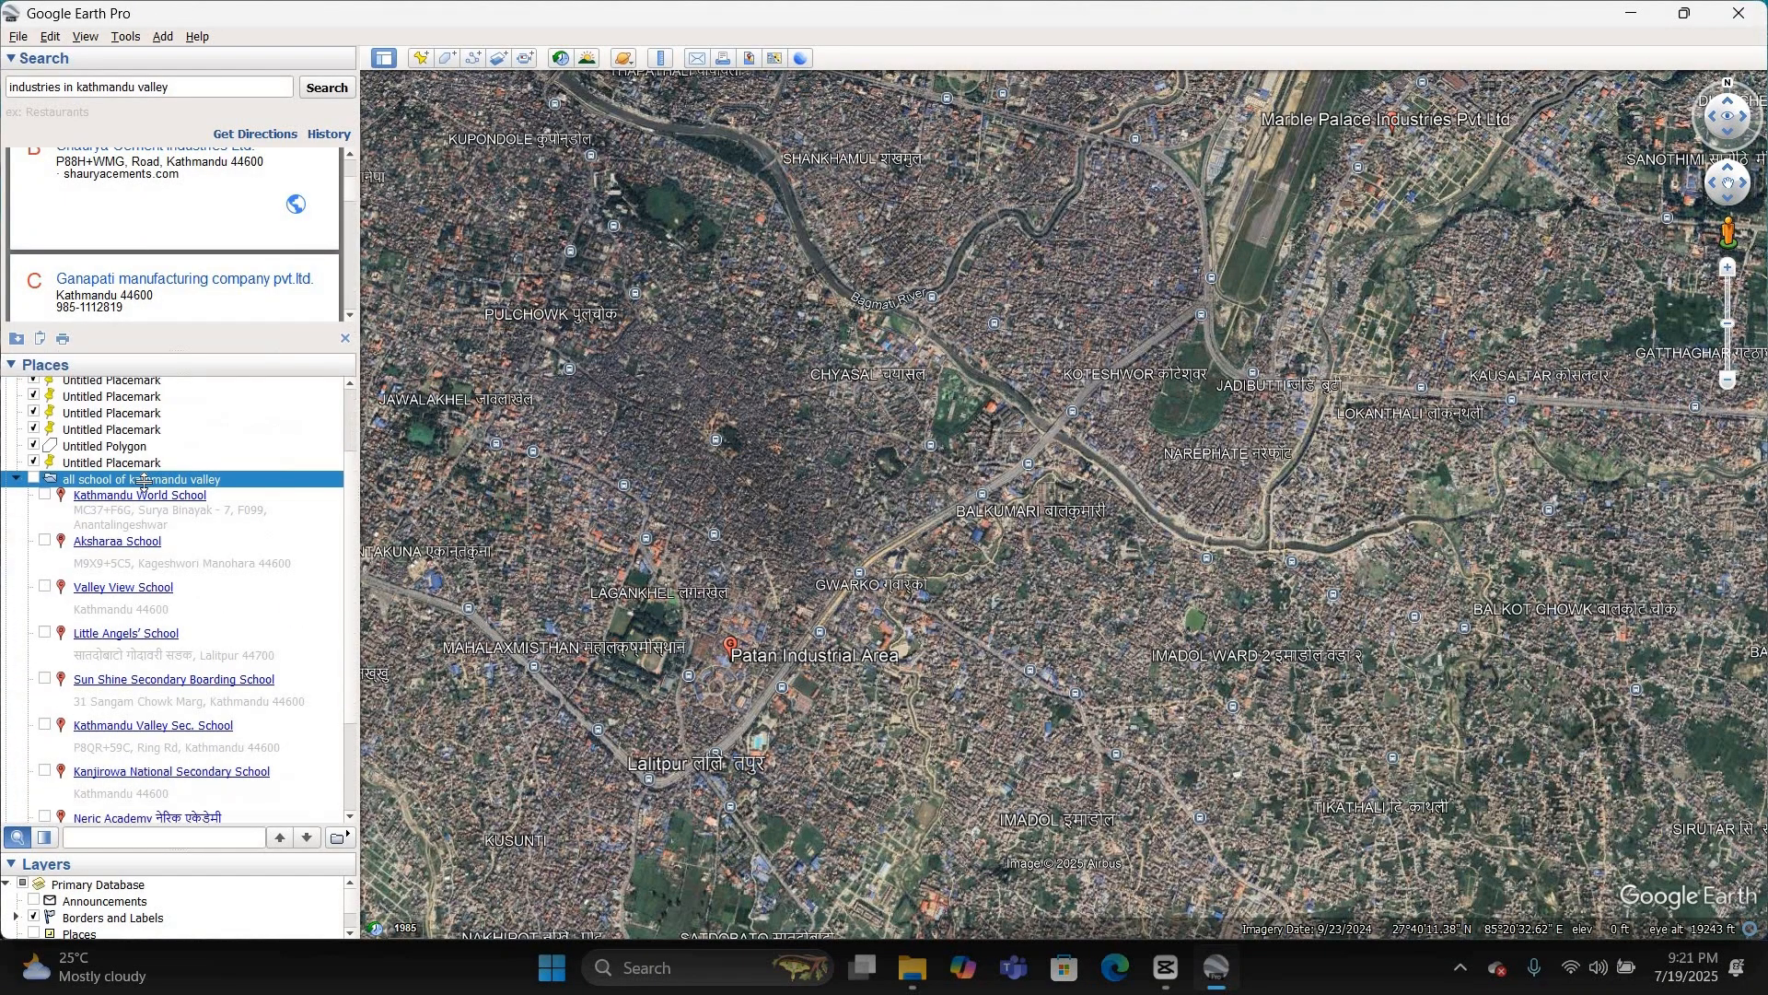
pyautogui.click(16, 478)
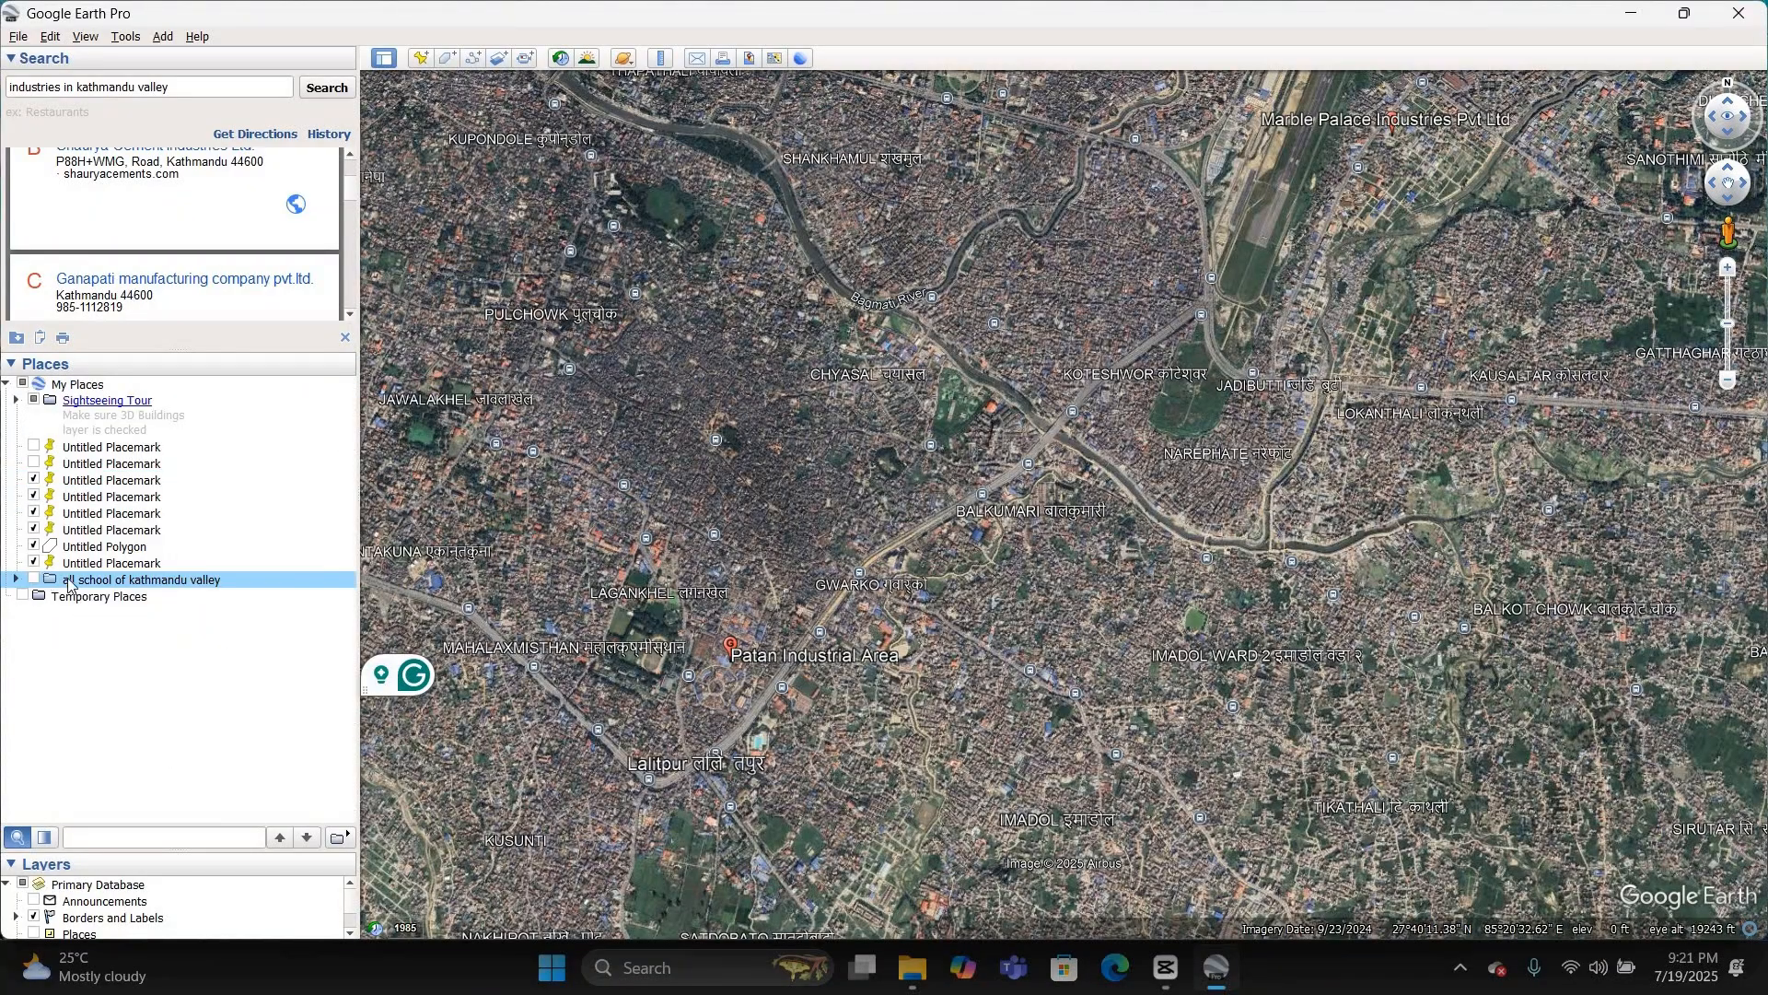
pyautogui.rightClick(153, 585)
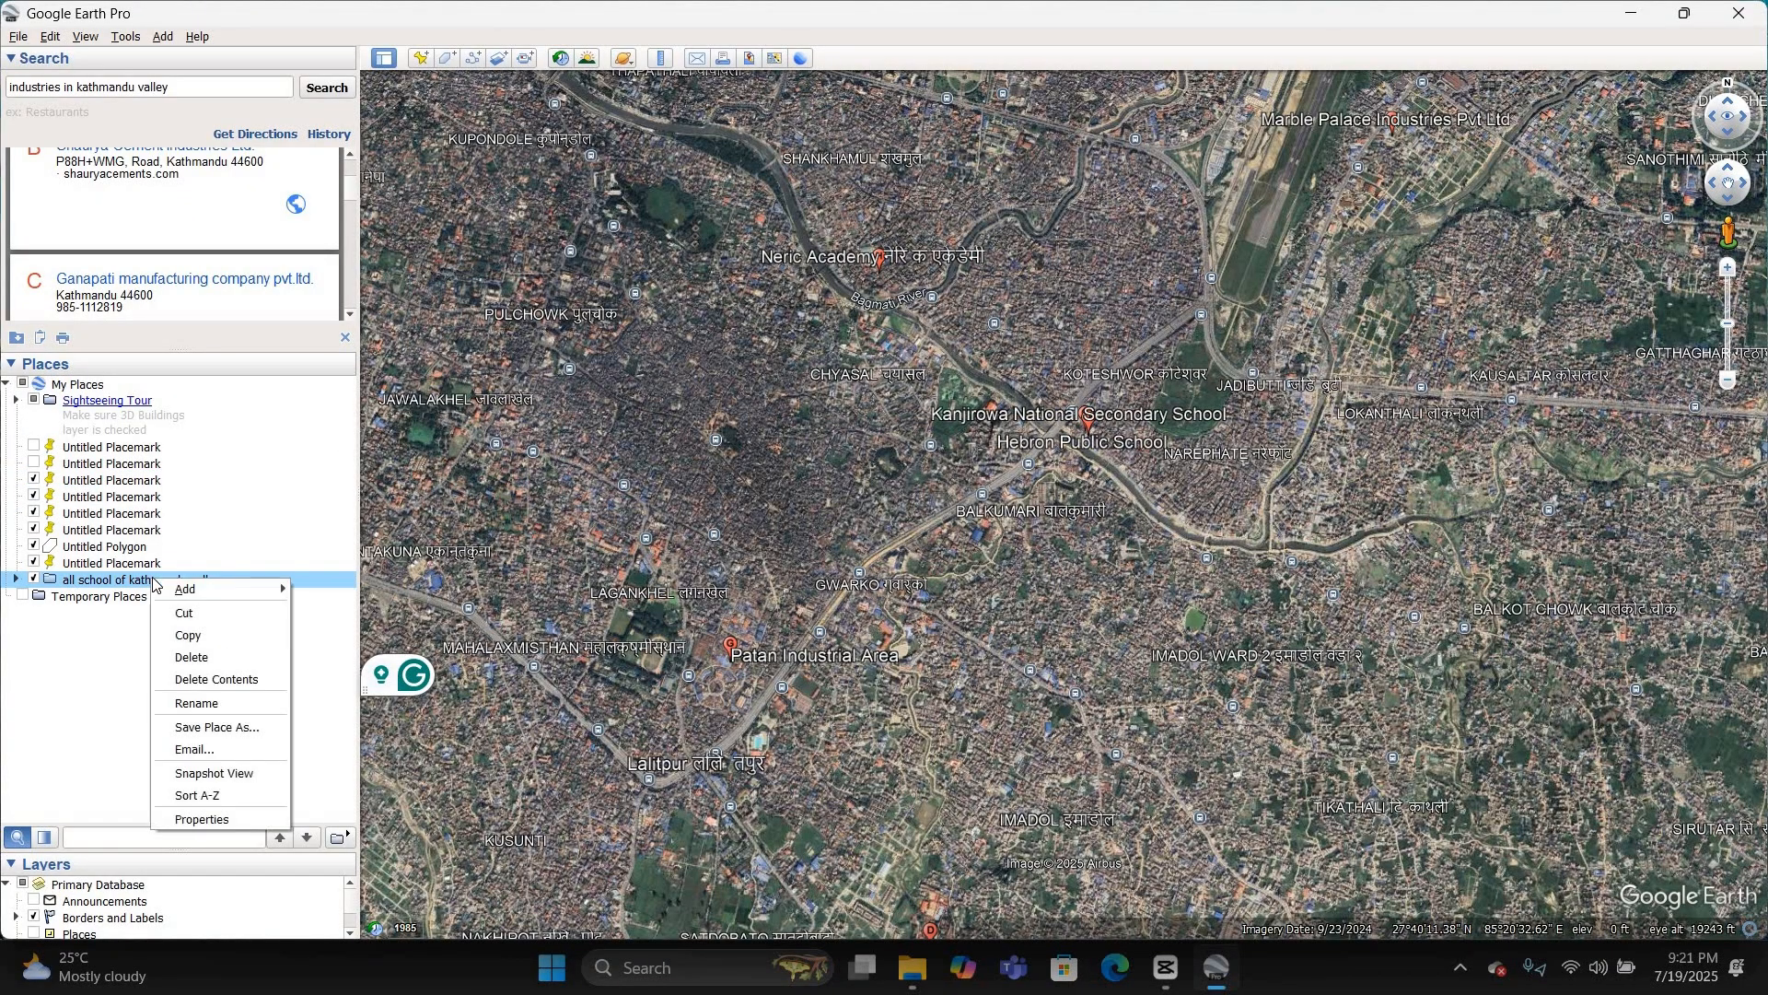
pyautogui.click(226, 729)
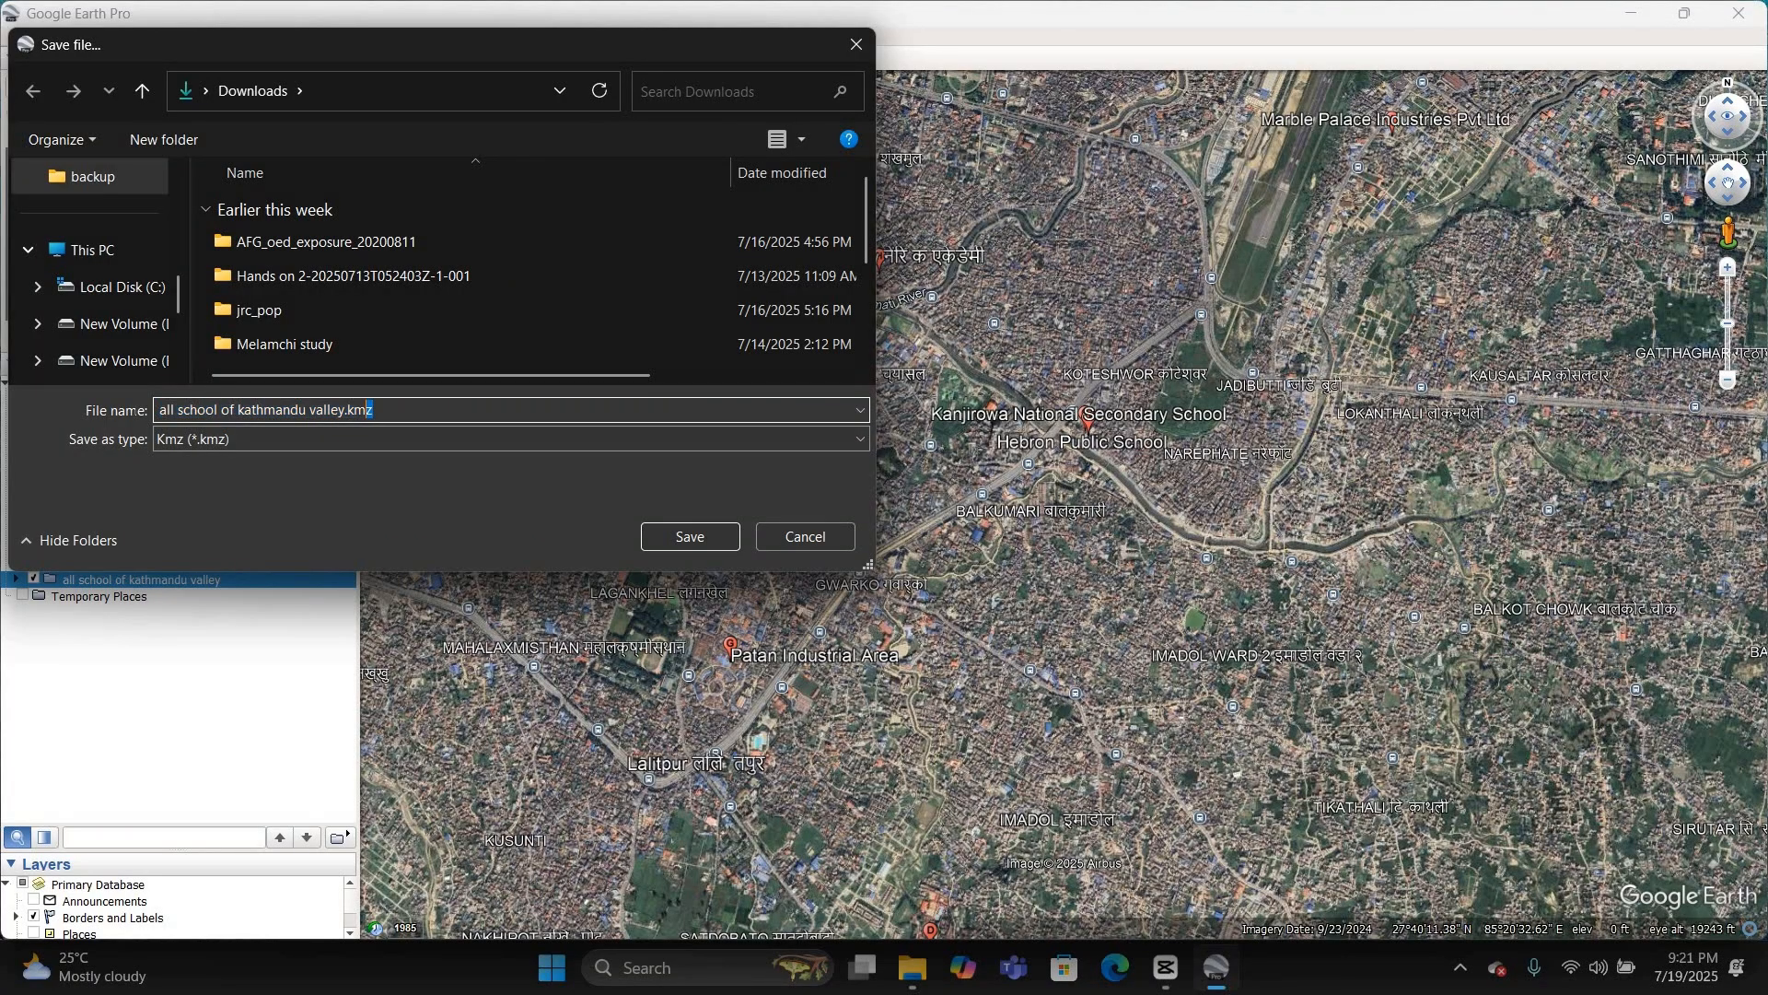
pyautogui.press('BackSpace')
pyautogui.write('all_school_ktm_municipality')
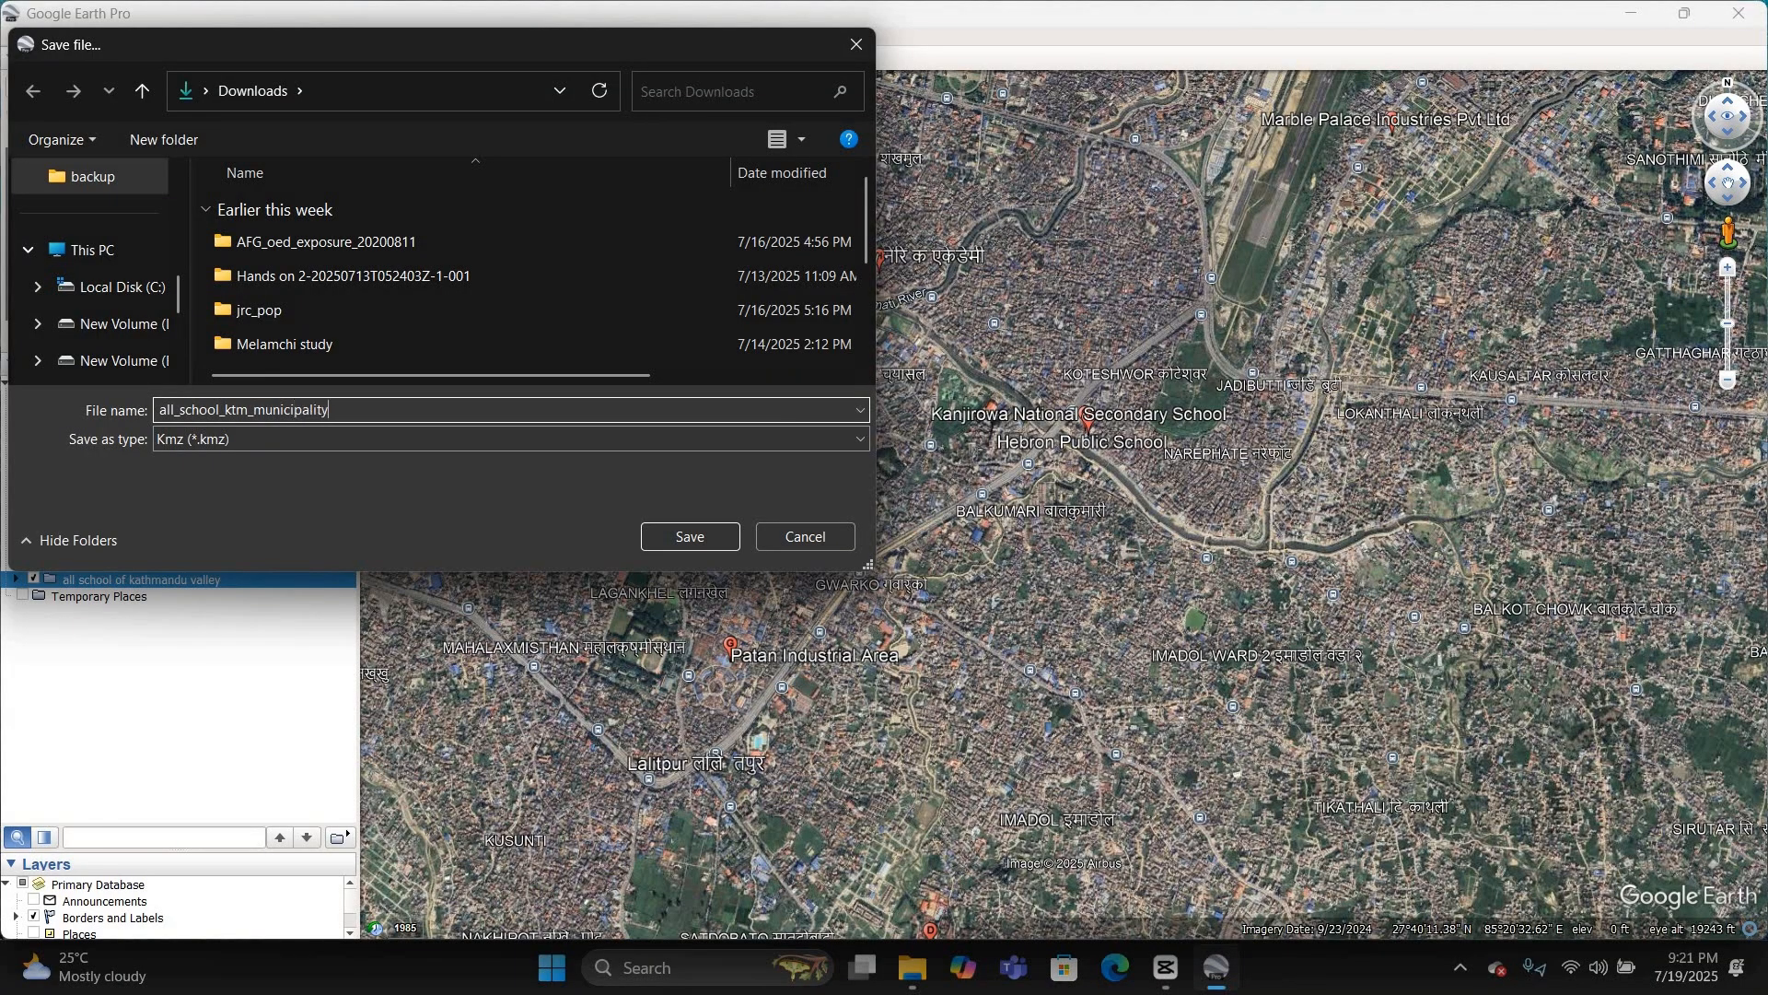
pyautogui.press('Return')
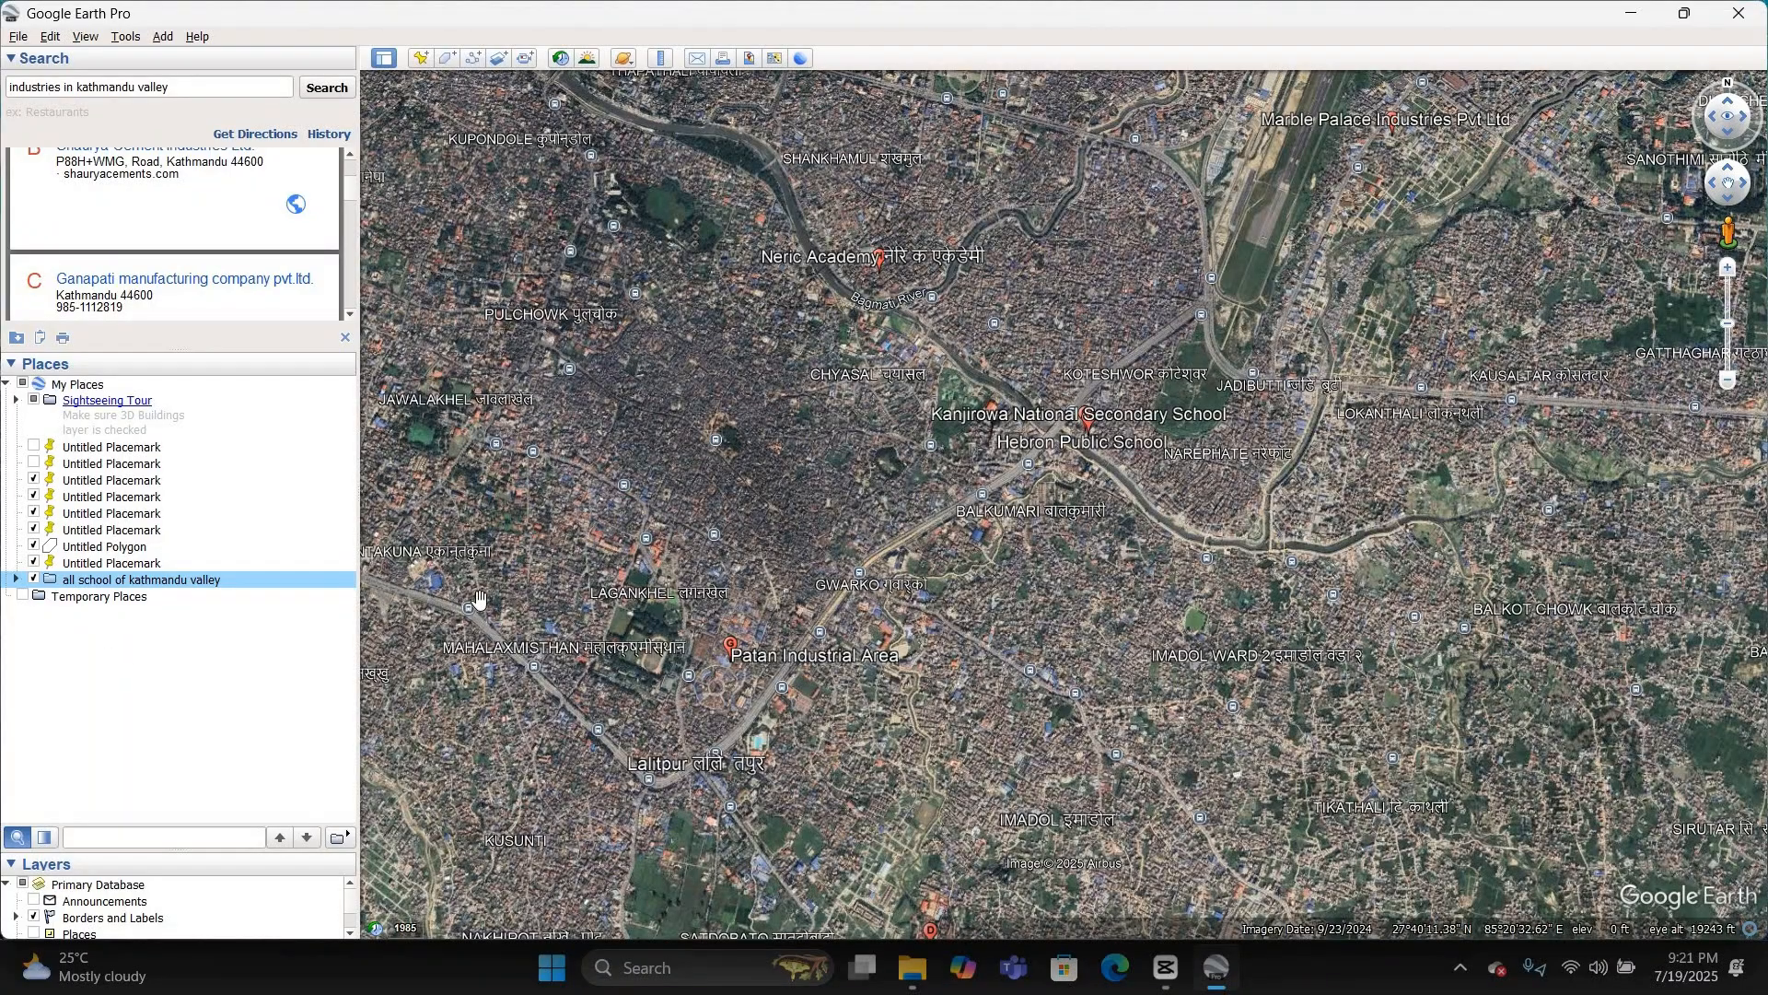
pyautogui.scroll(-3, 873, 601)
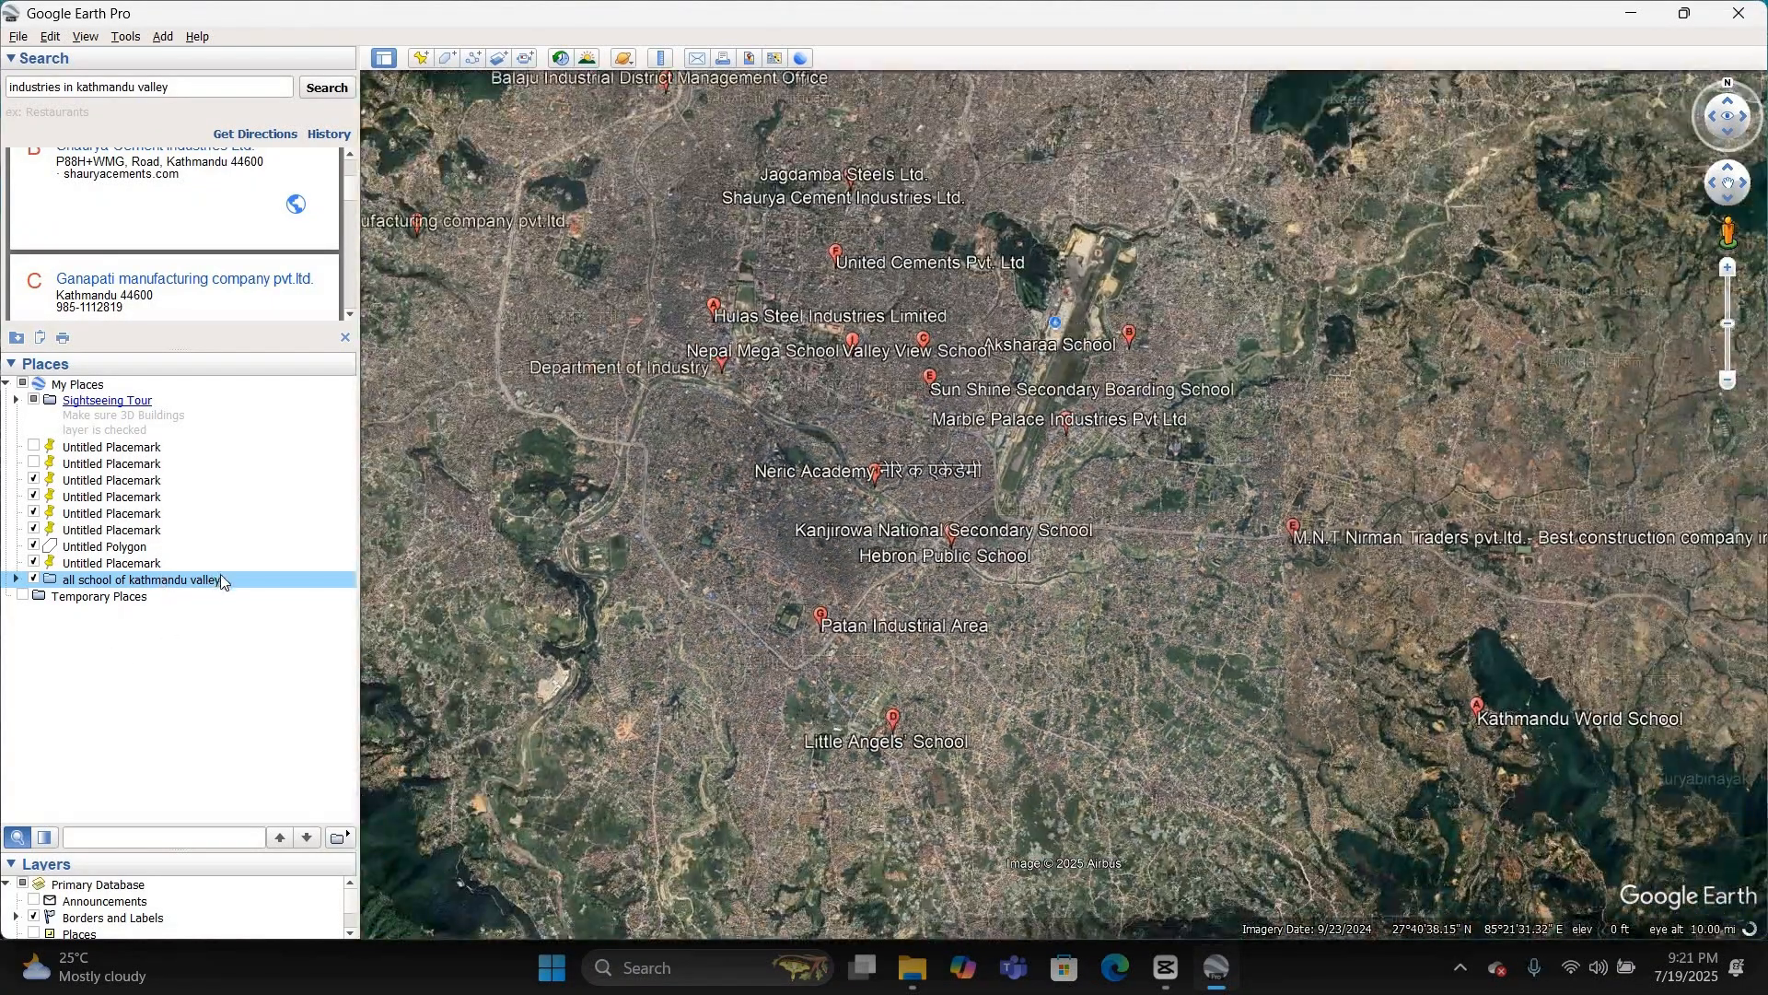
pyautogui.rightClick(218, 568)
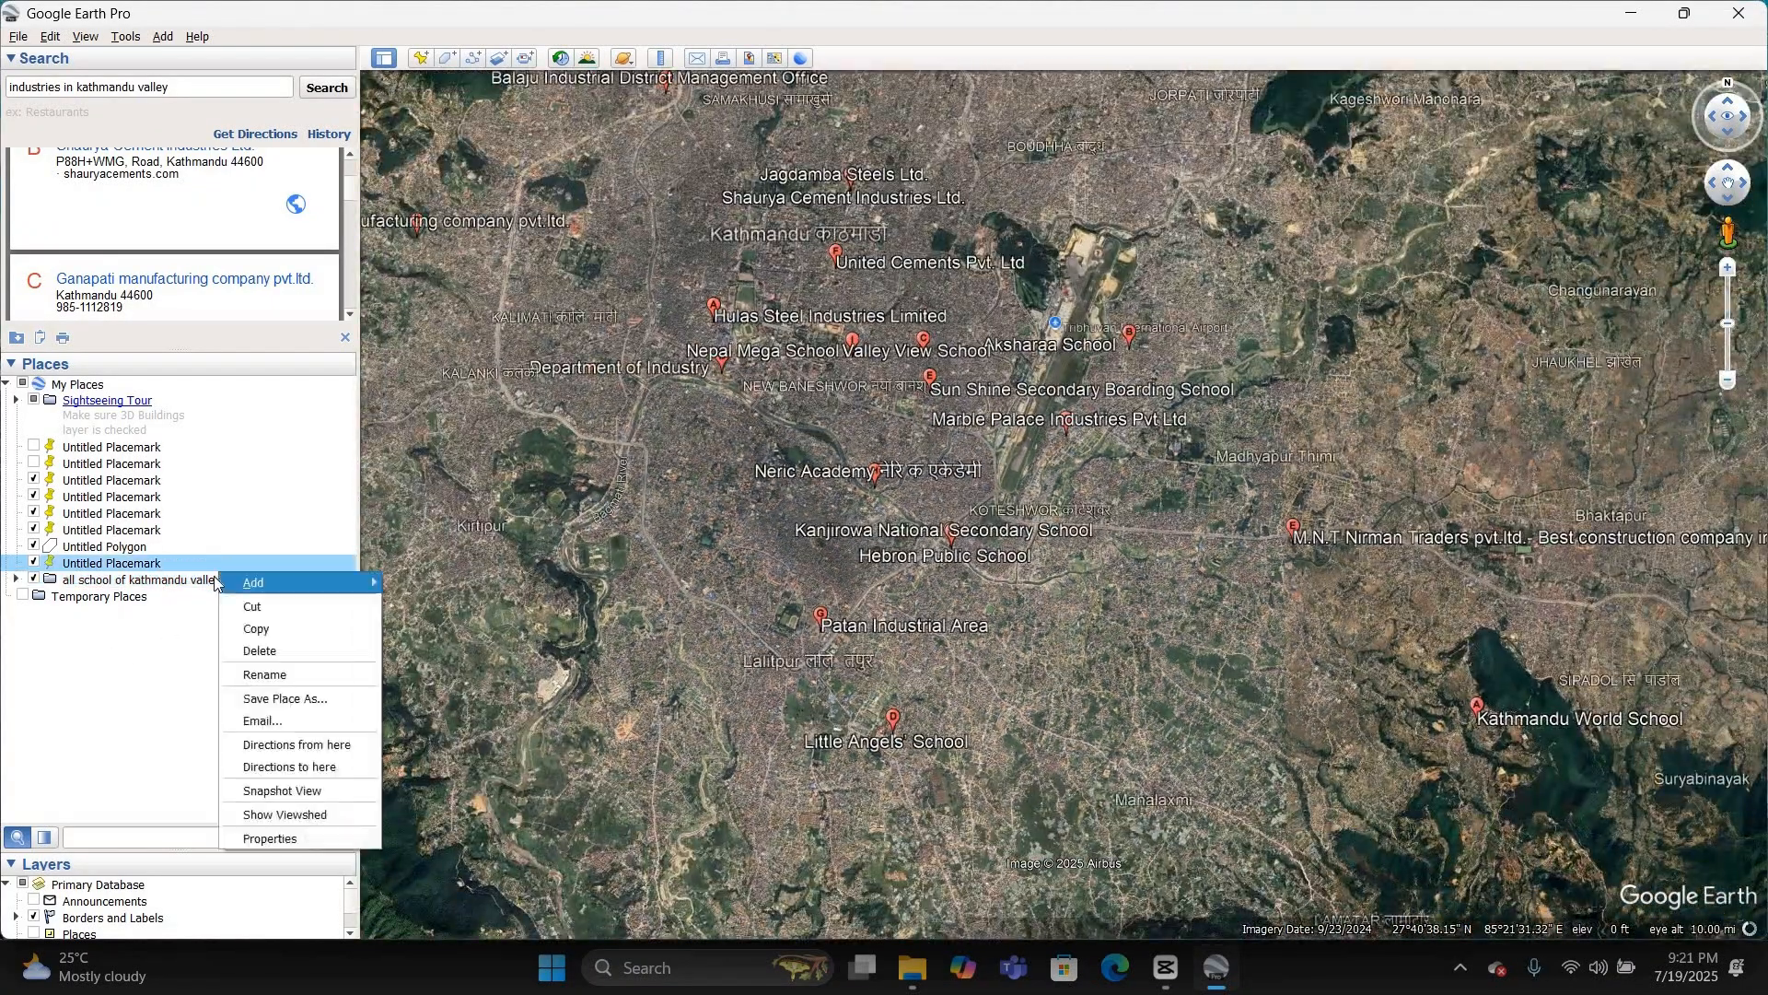
pyautogui.click(182, 561)
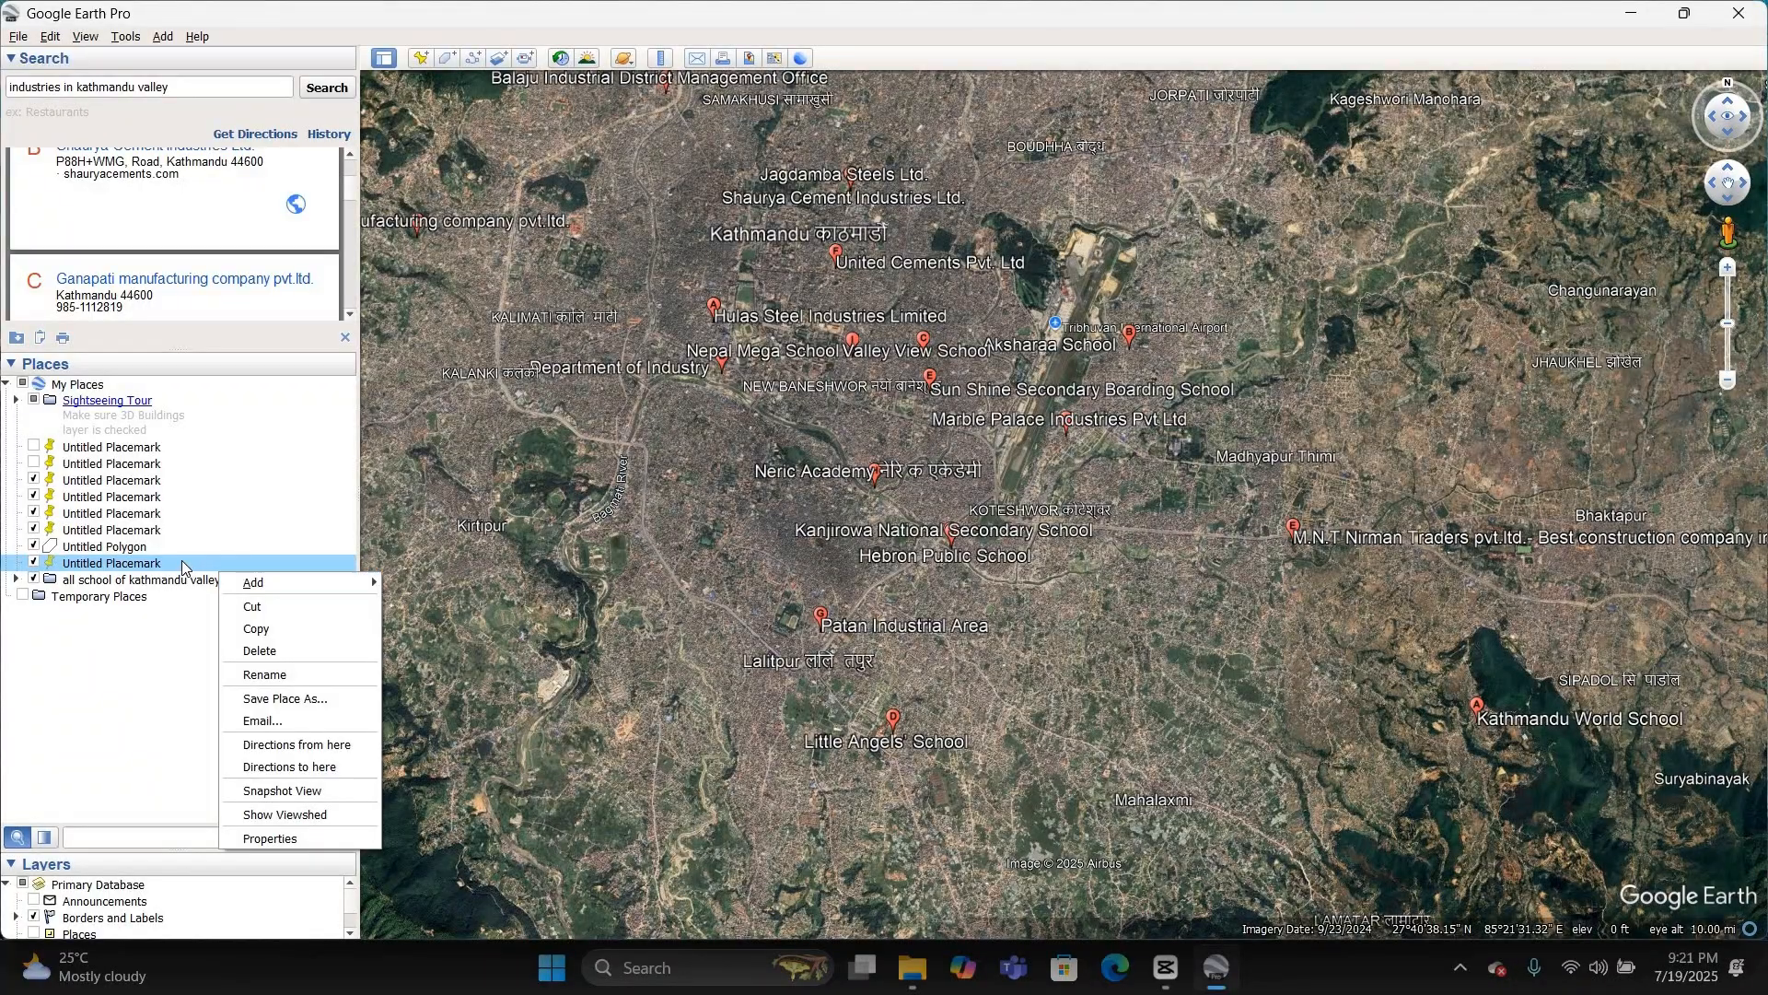
pyautogui.doubleClick(181, 561)
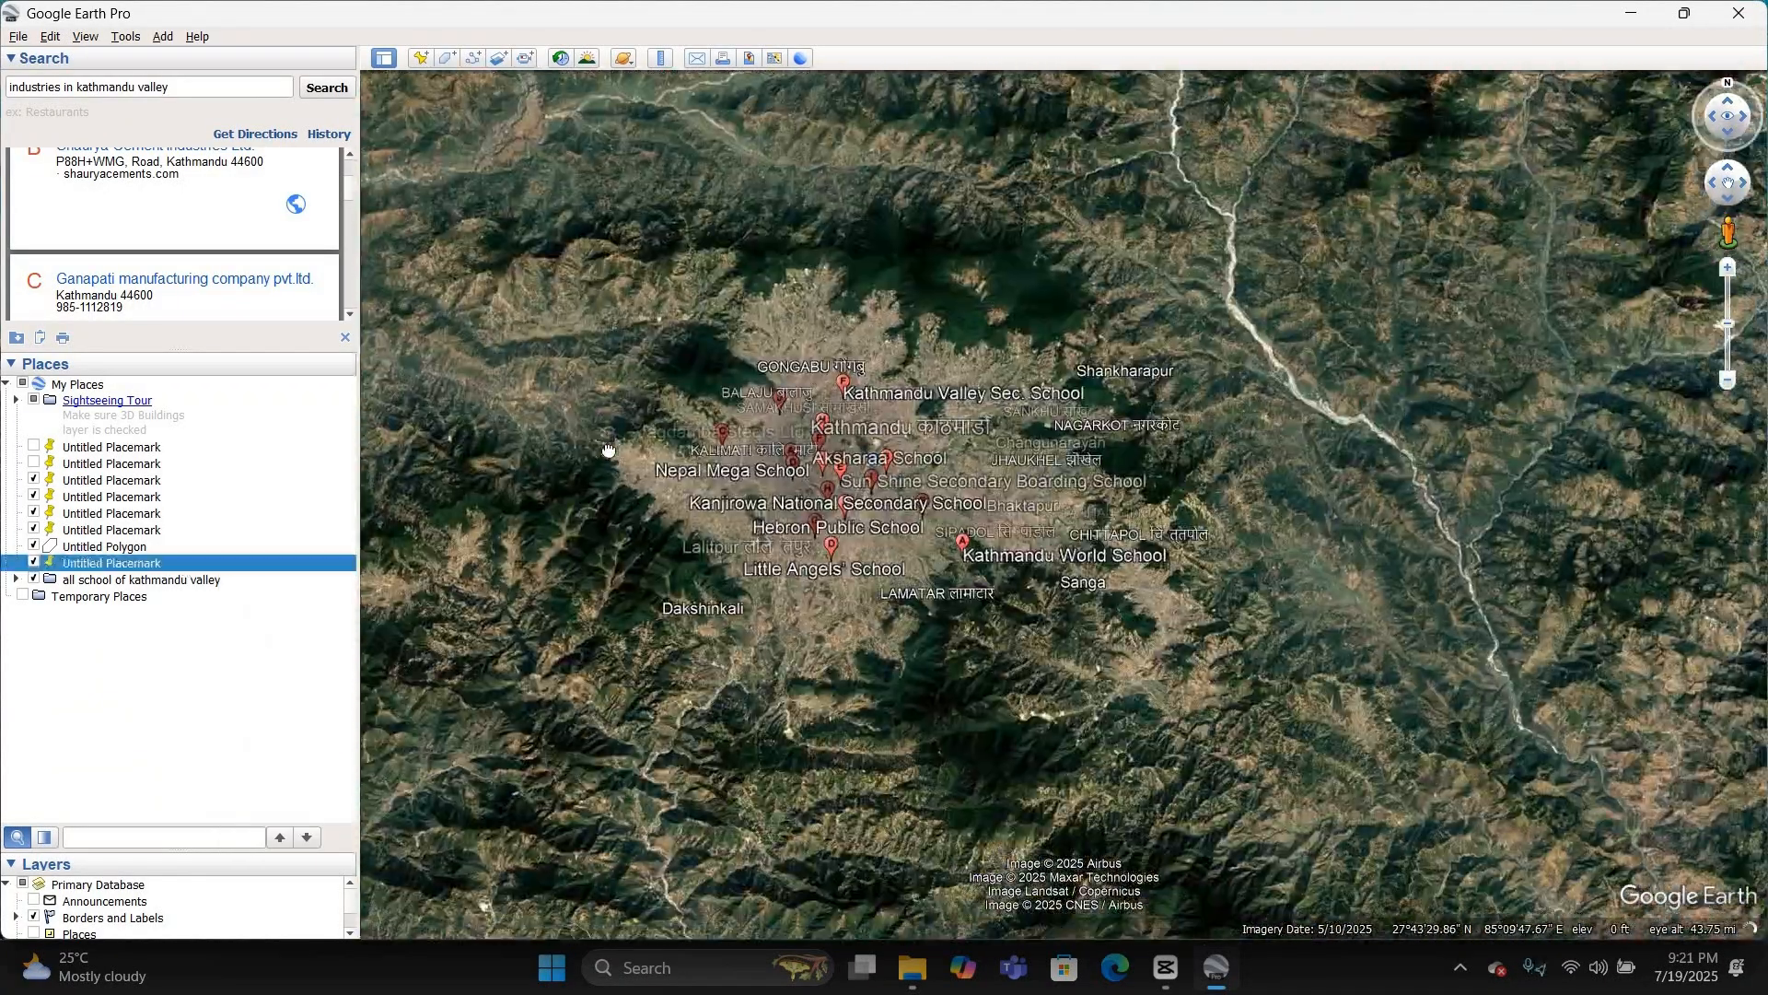
# Step: Frame the Kathmandu Valley and hide the remaining visible untitled placemarks and the untitled polygon in My Places
pyautogui.scroll(2, 771, 506)
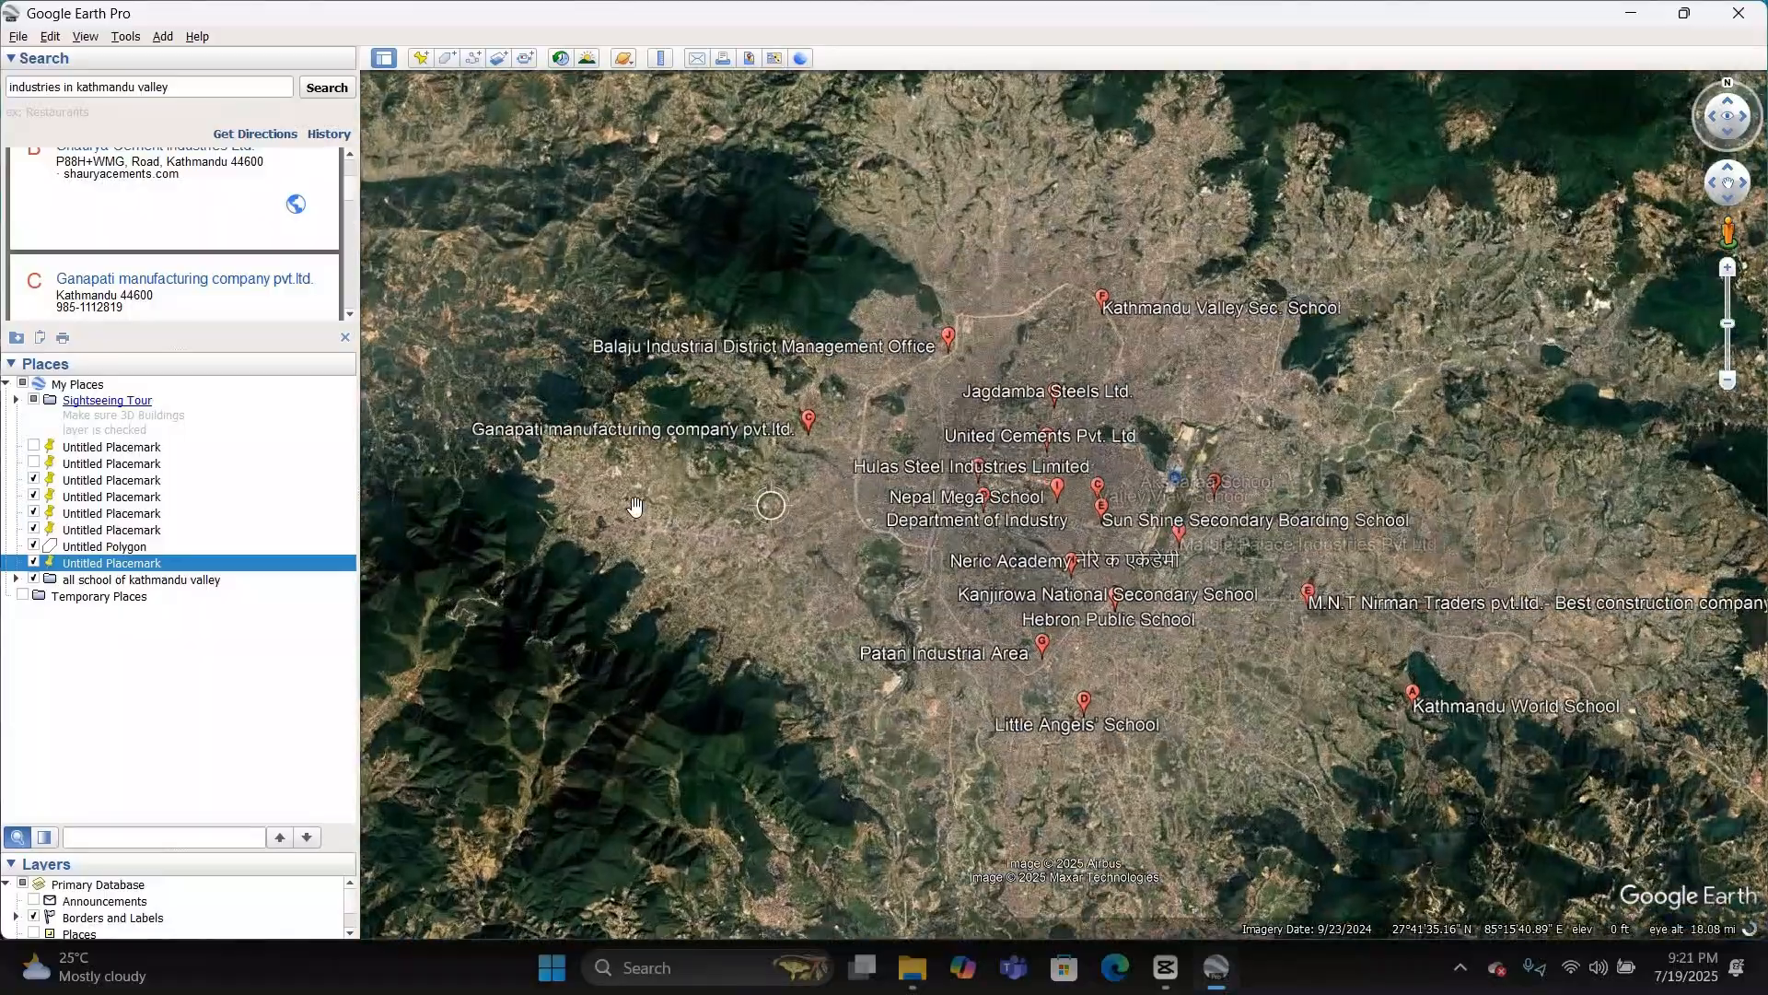
pyautogui.moveTo(954, 763); pyautogui.dragTo(806, 739)
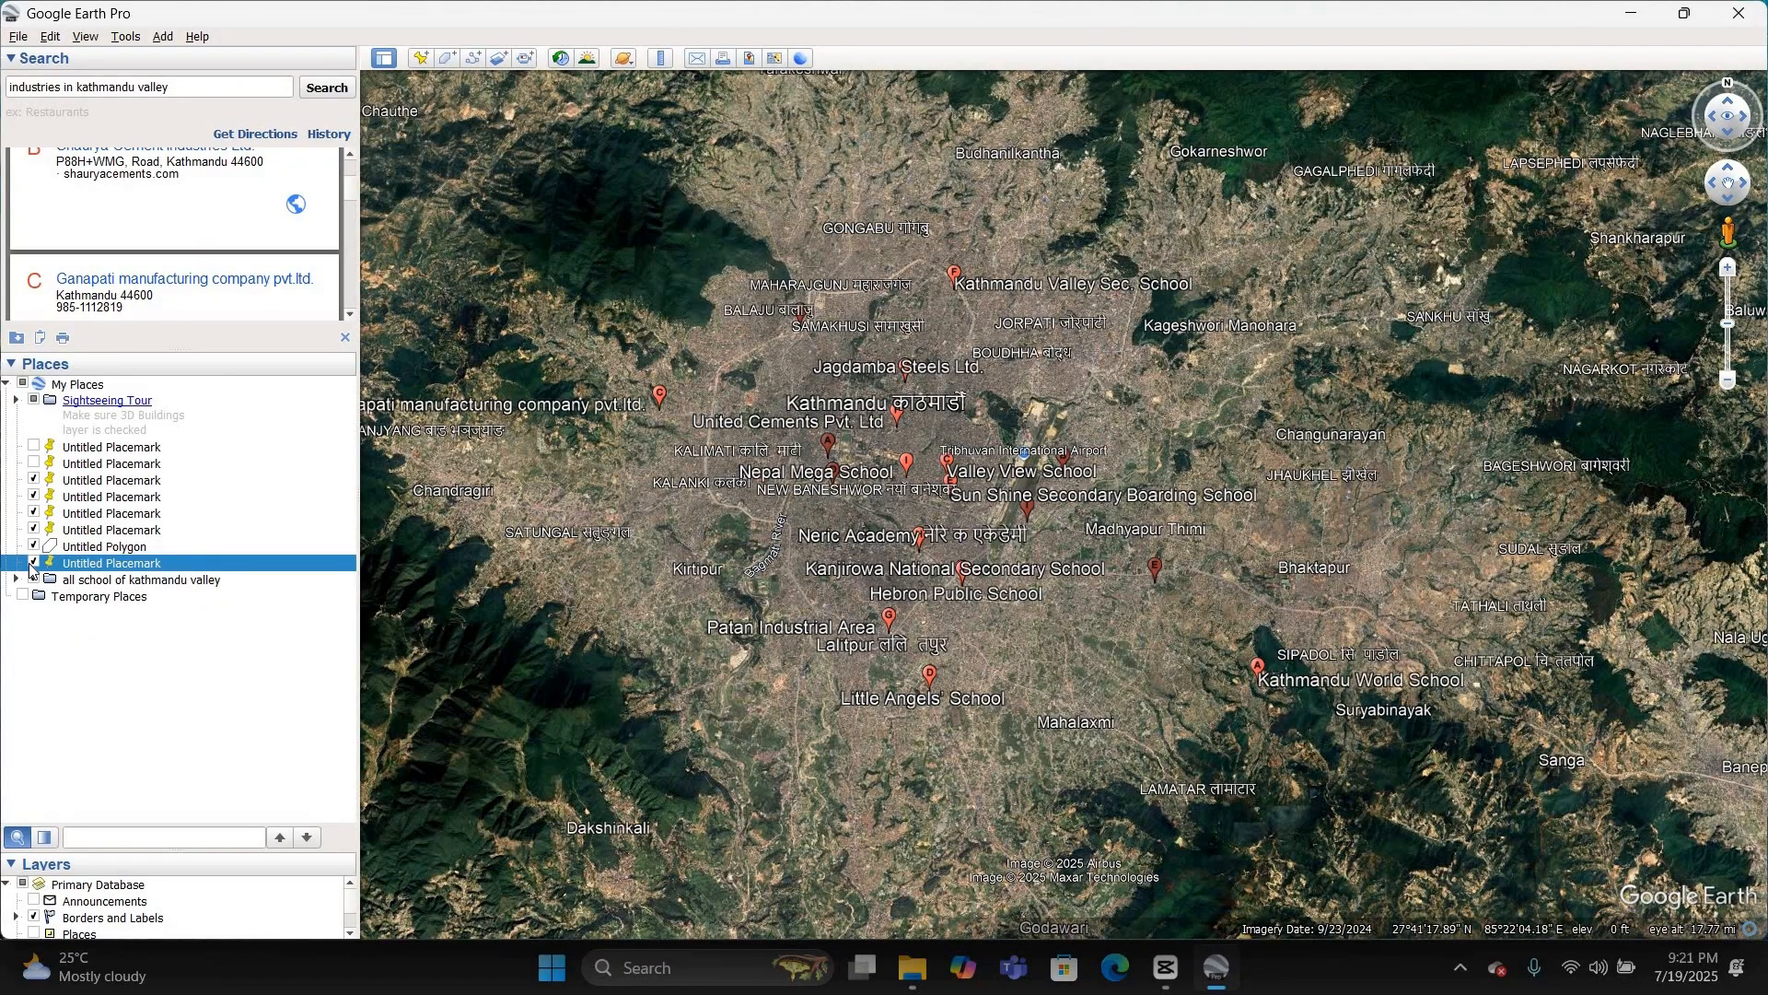
pyautogui.click(33, 563)
pyautogui.click(34, 547)
pyautogui.click(35, 529)
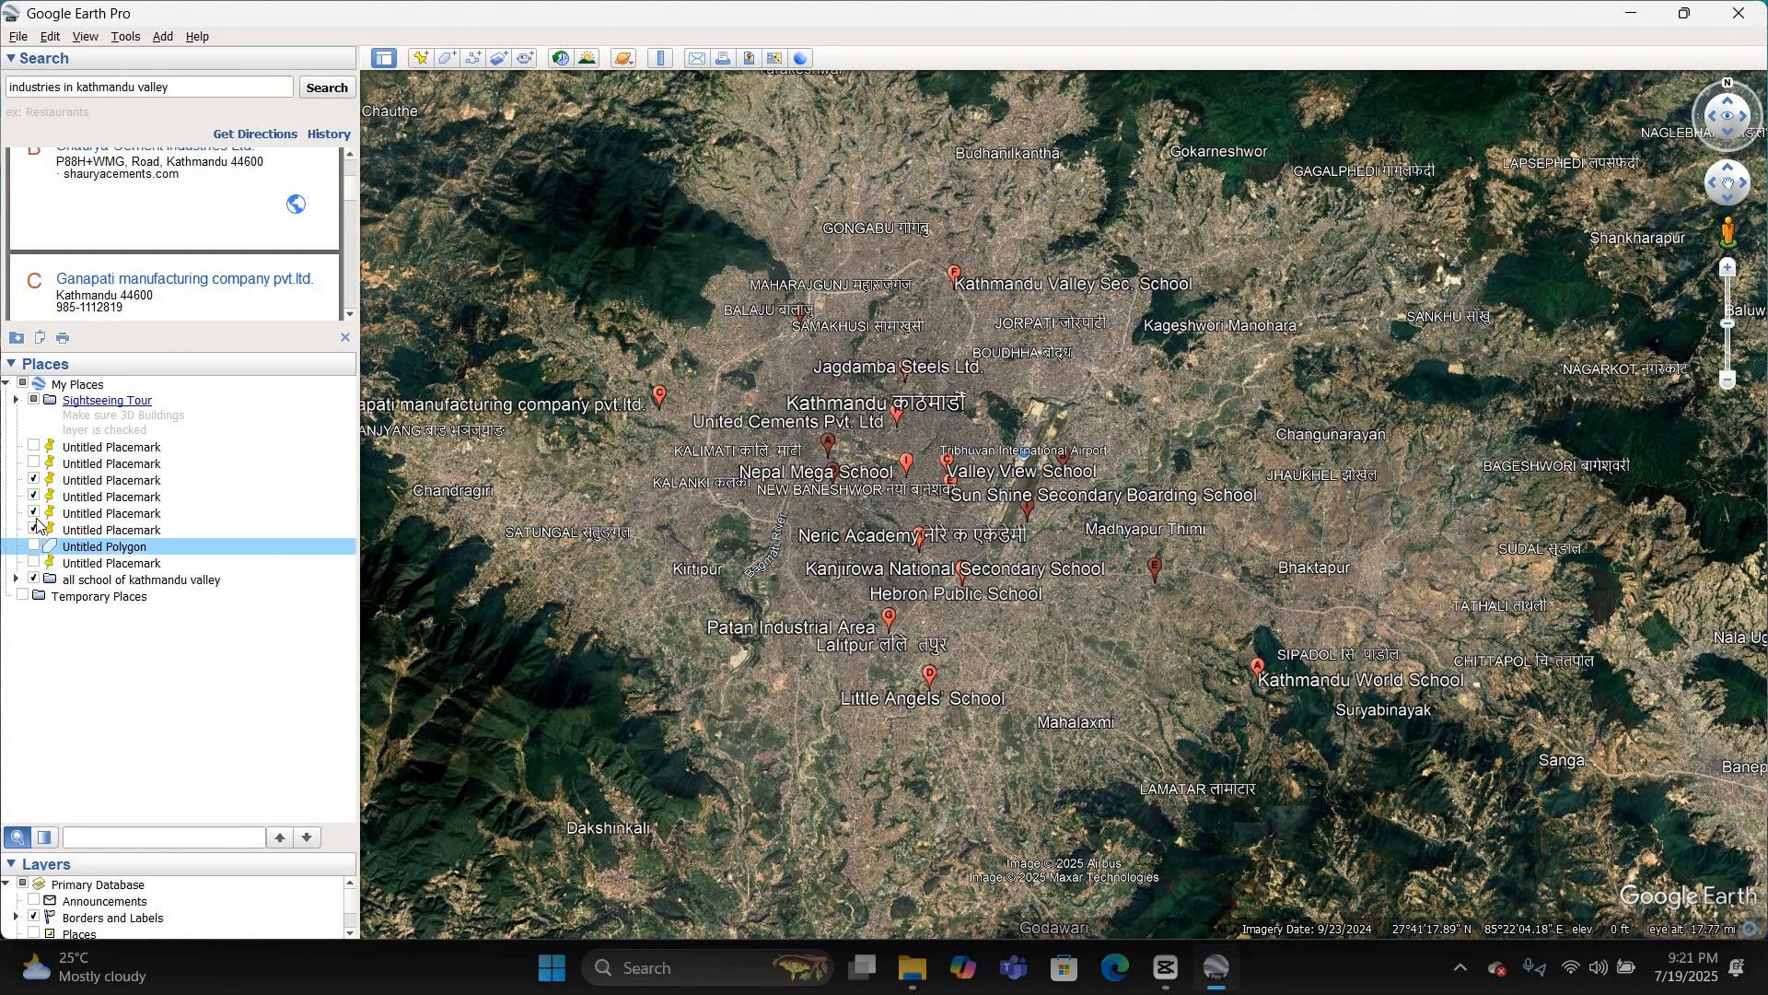
pyautogui.click(35, 513)
pyautogui.doubleClick(55, 480)
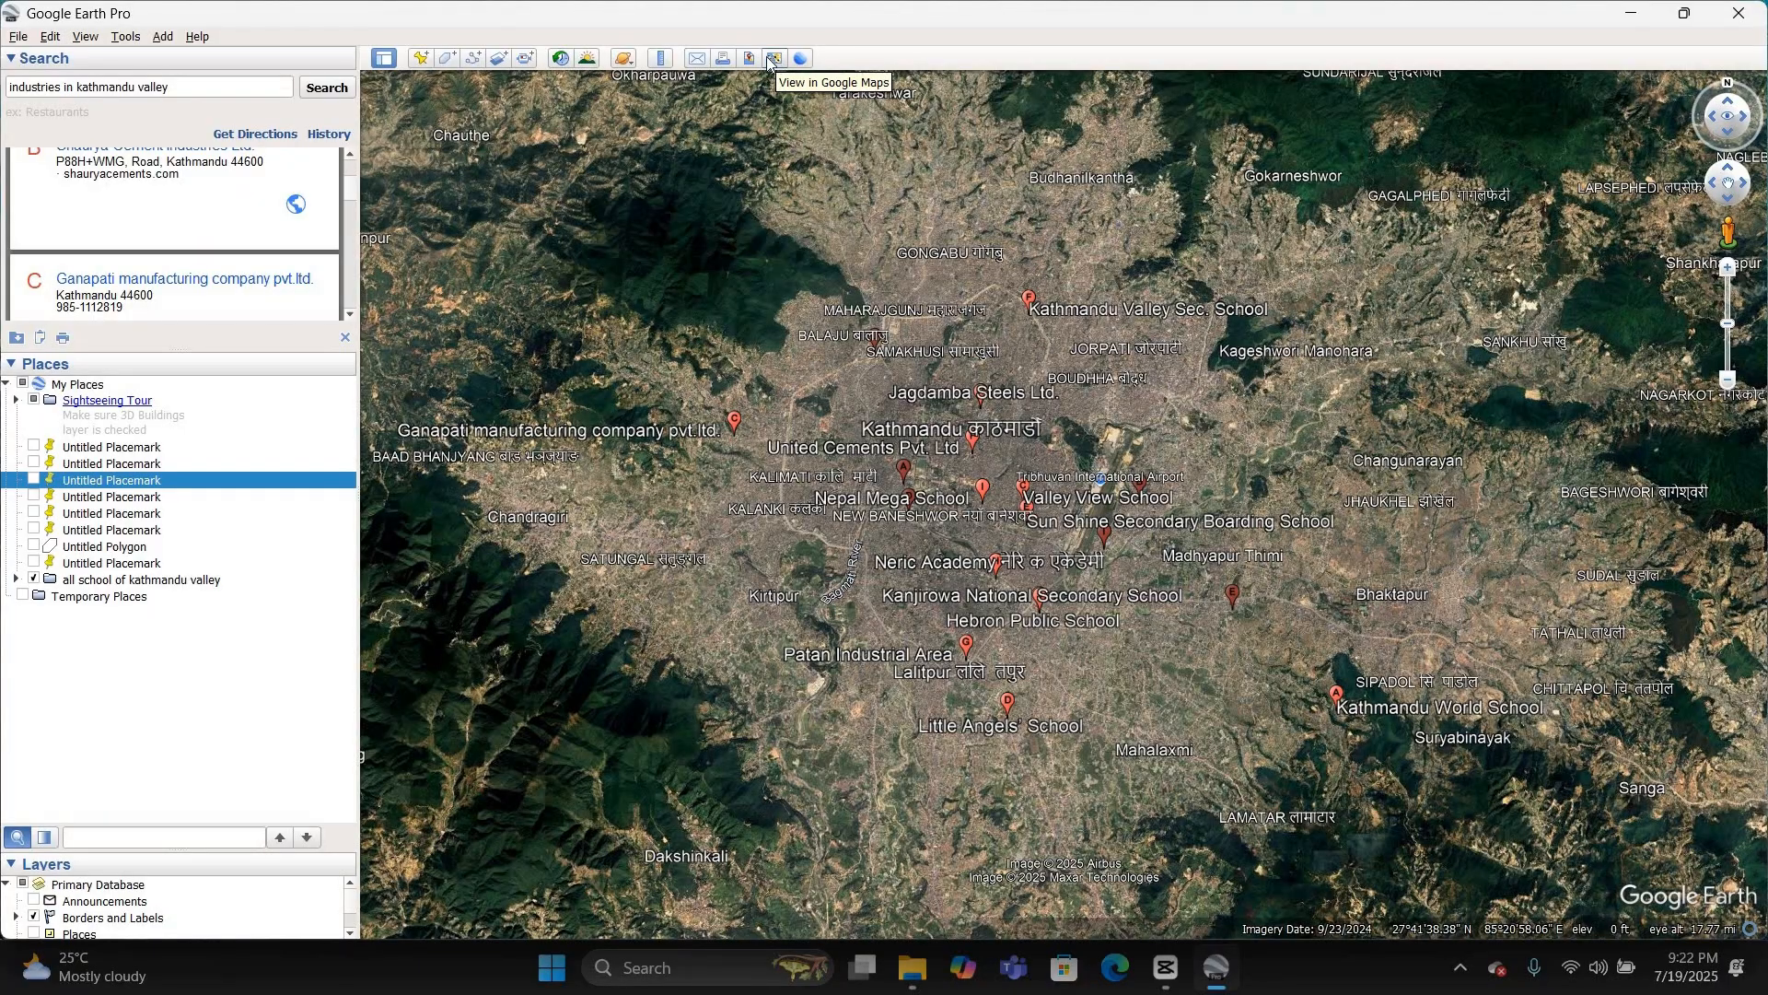
# Step: Start a Save Image map layout of the valley and check the entries in its legend settings
pyautogui.click(755, 60)
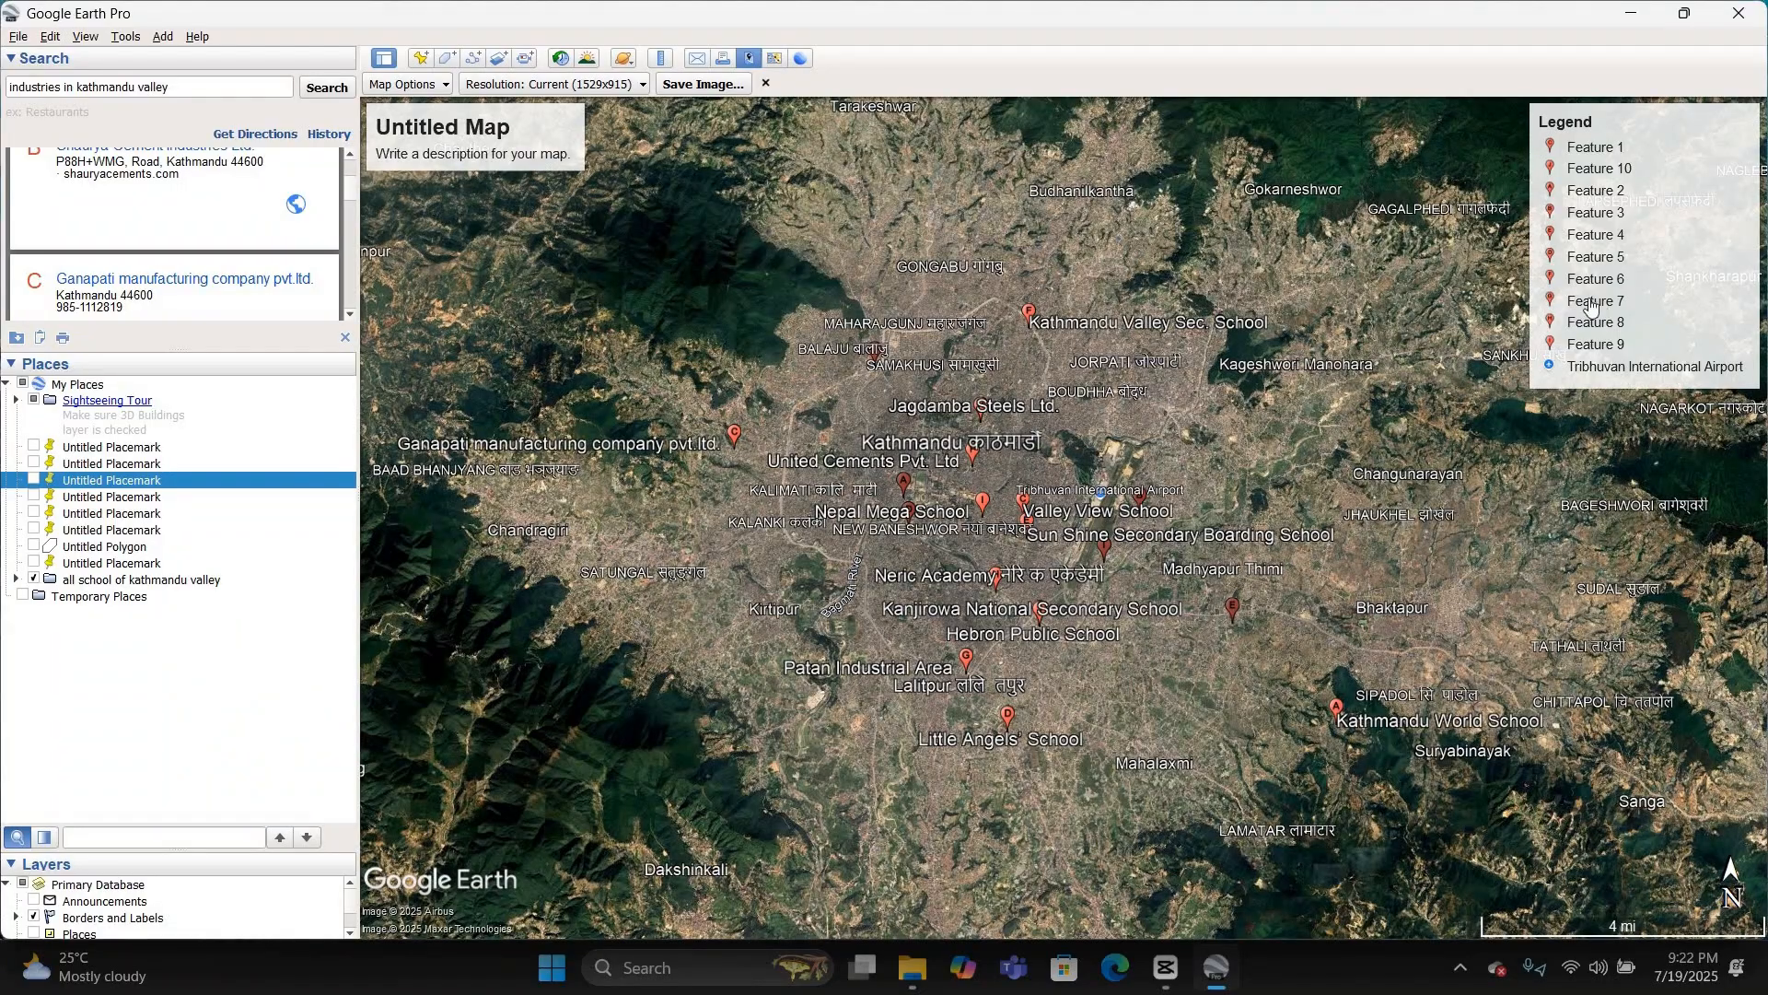
pyautogui.click(1632, 261)
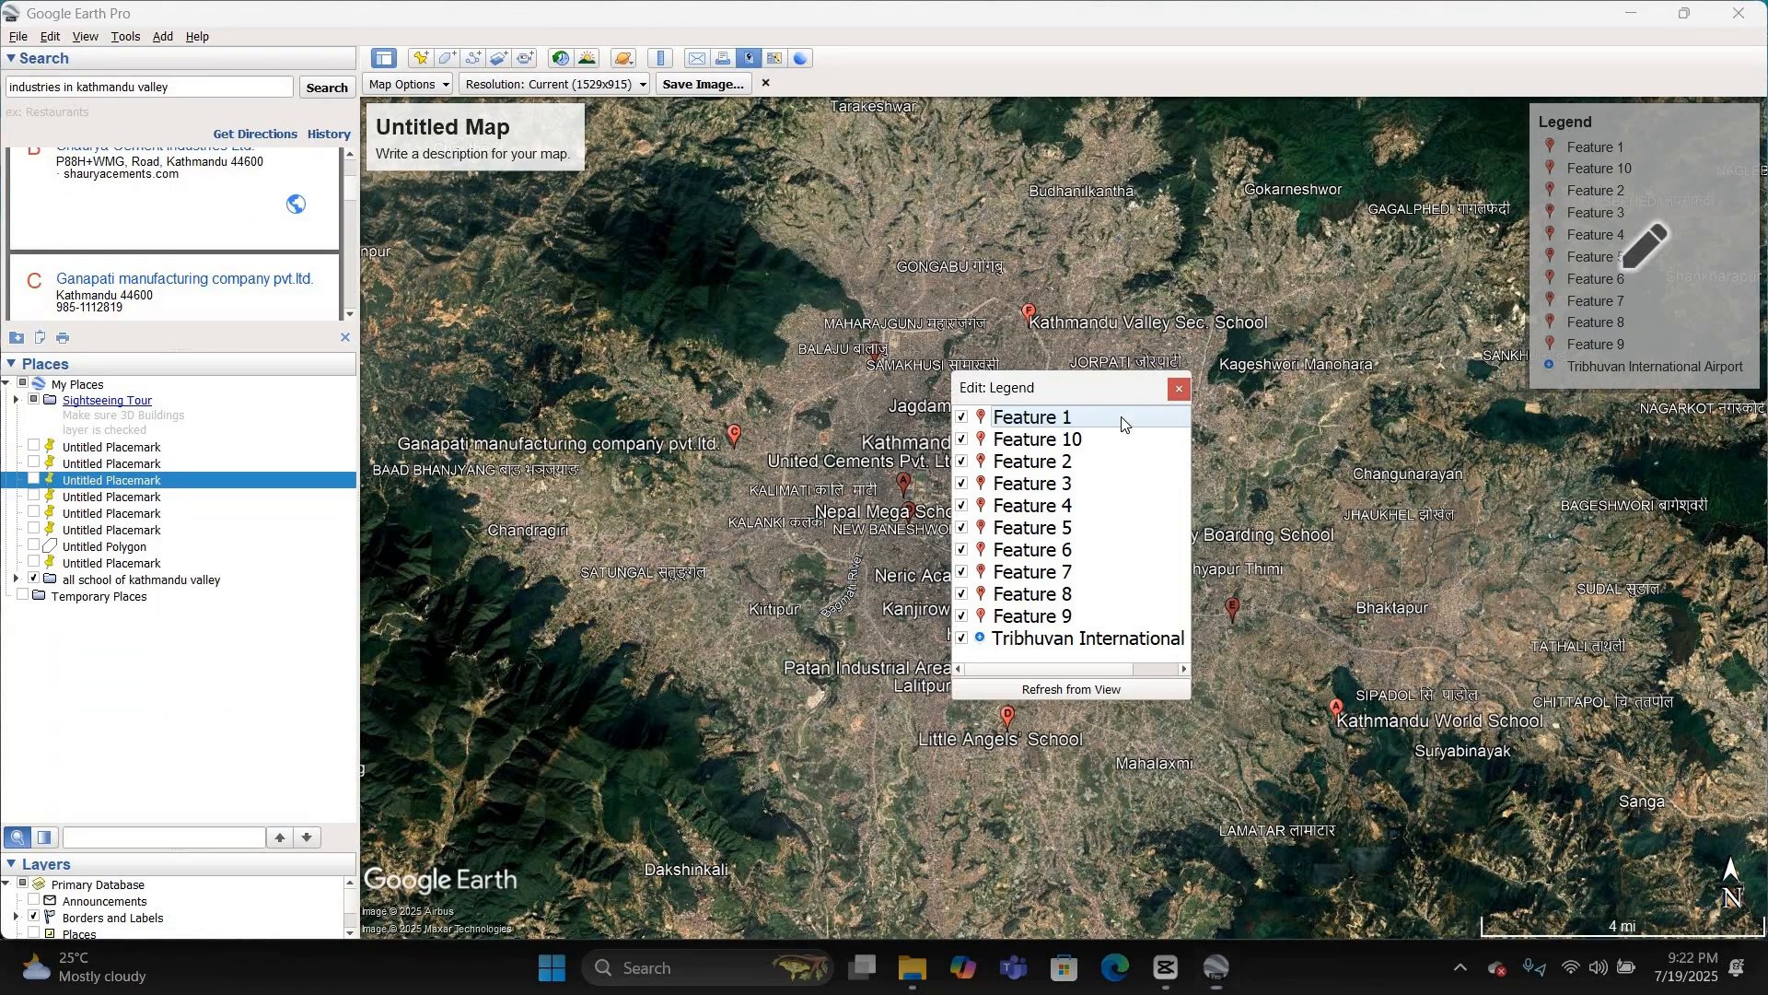
pyautogui.click(1181, 390)
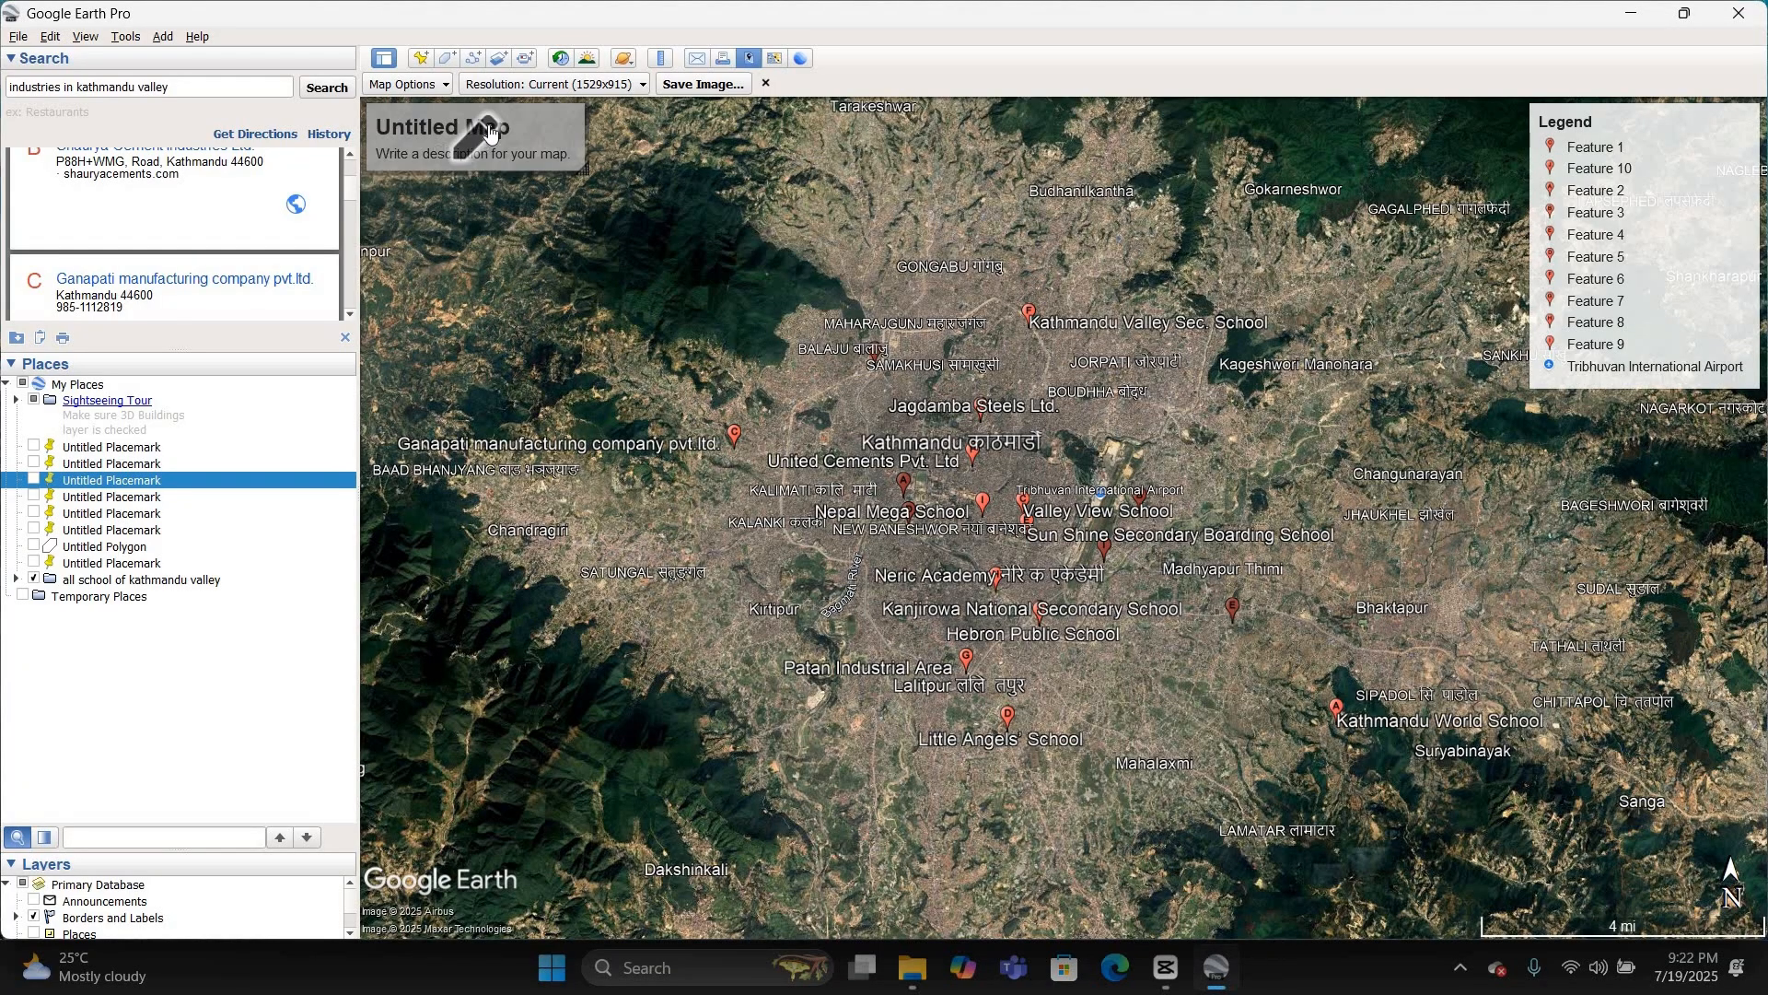
# Step: Expand the "all school of kathmandu valley" folder and refresh the map legend from the current view
pyautogui.click(16, 577)
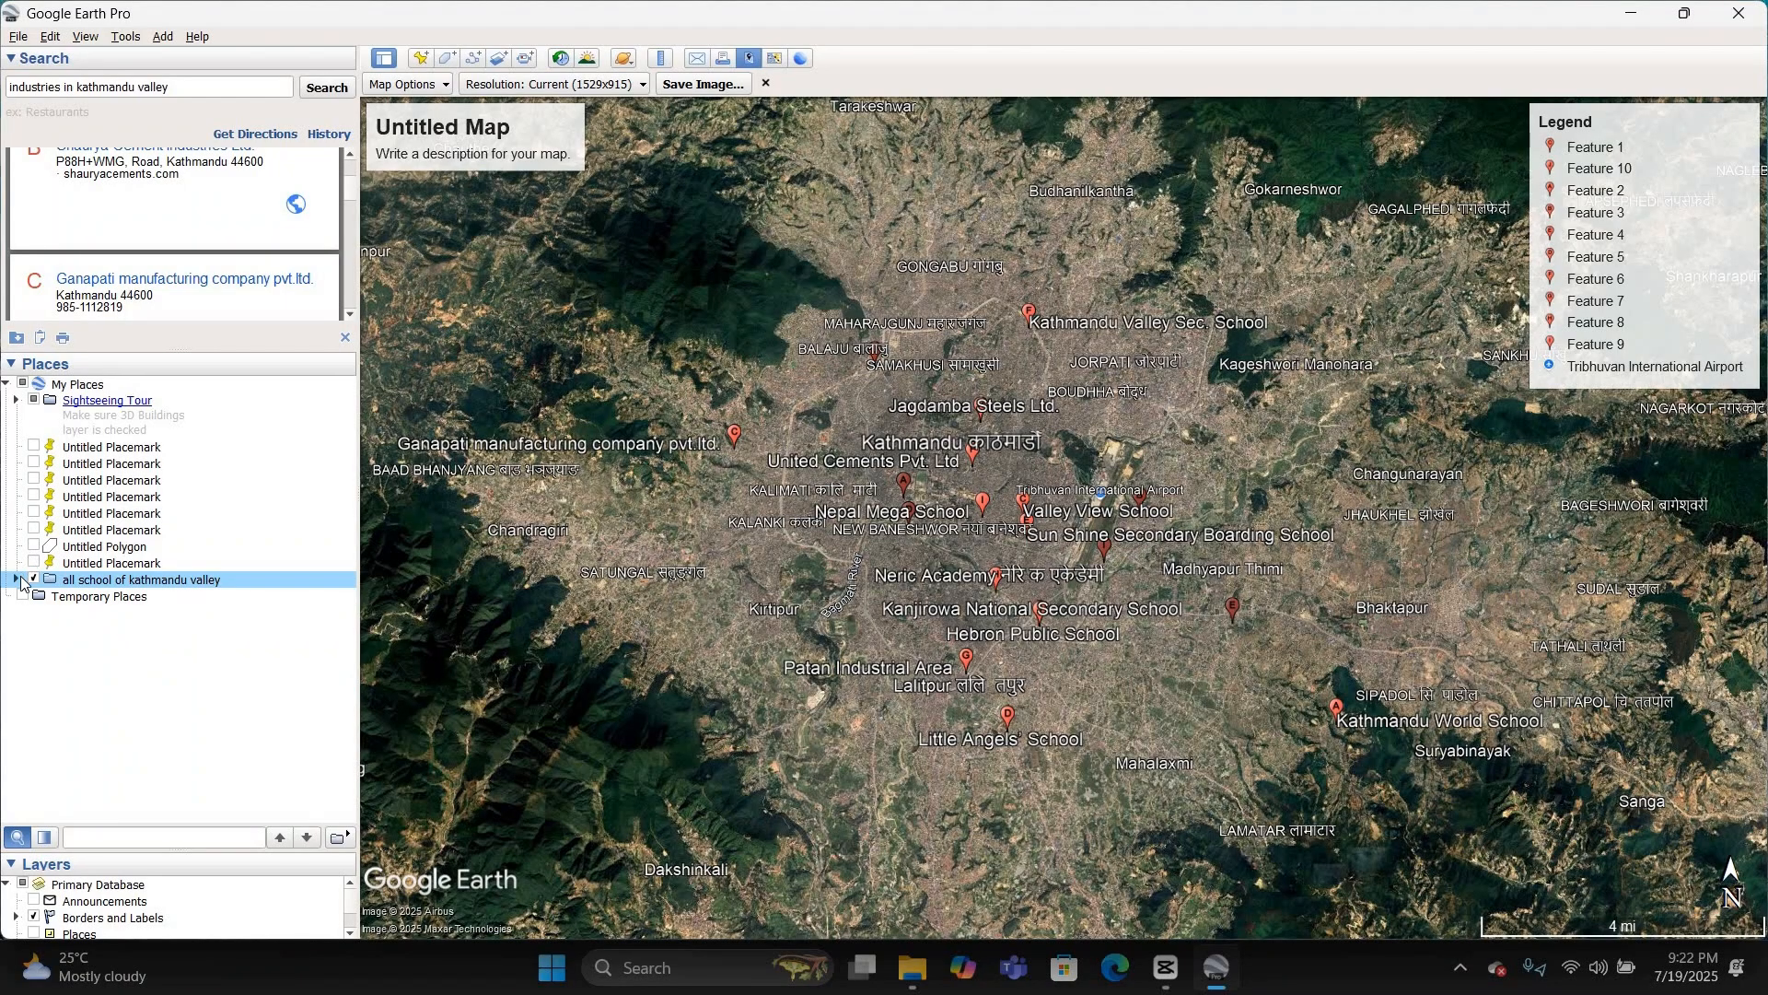
pyautogui.click(17, 580)
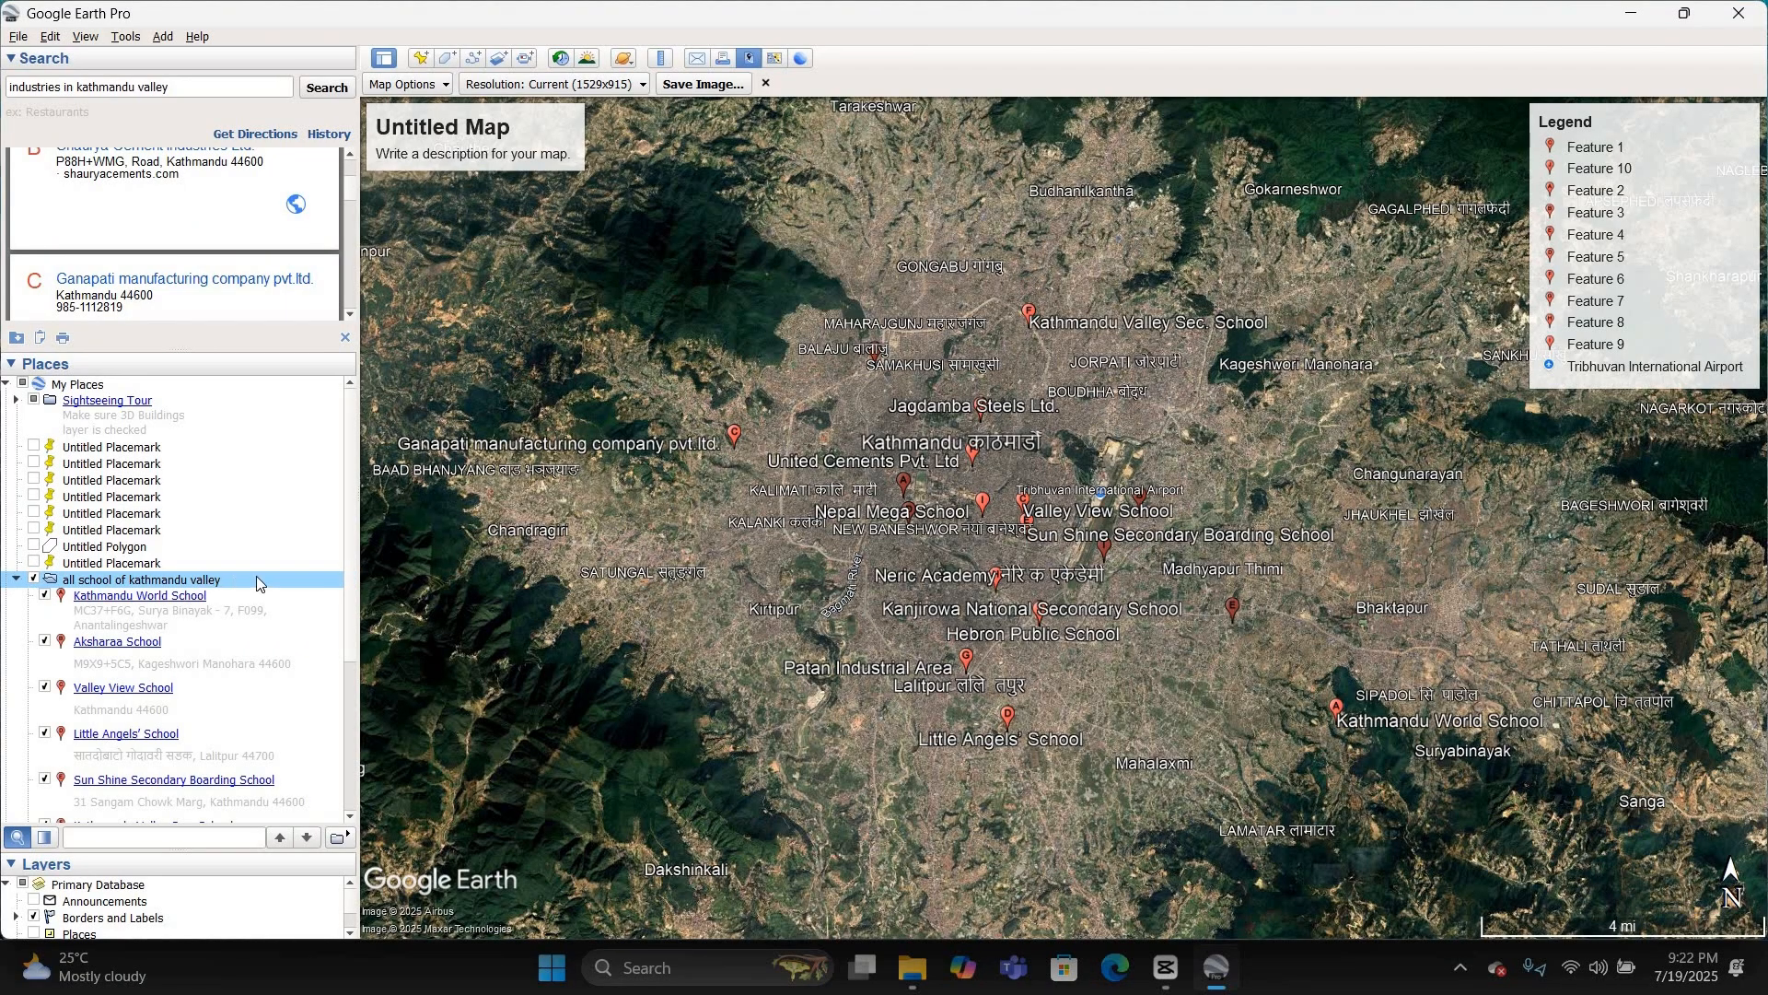
pyautogui.click(1610, 278)
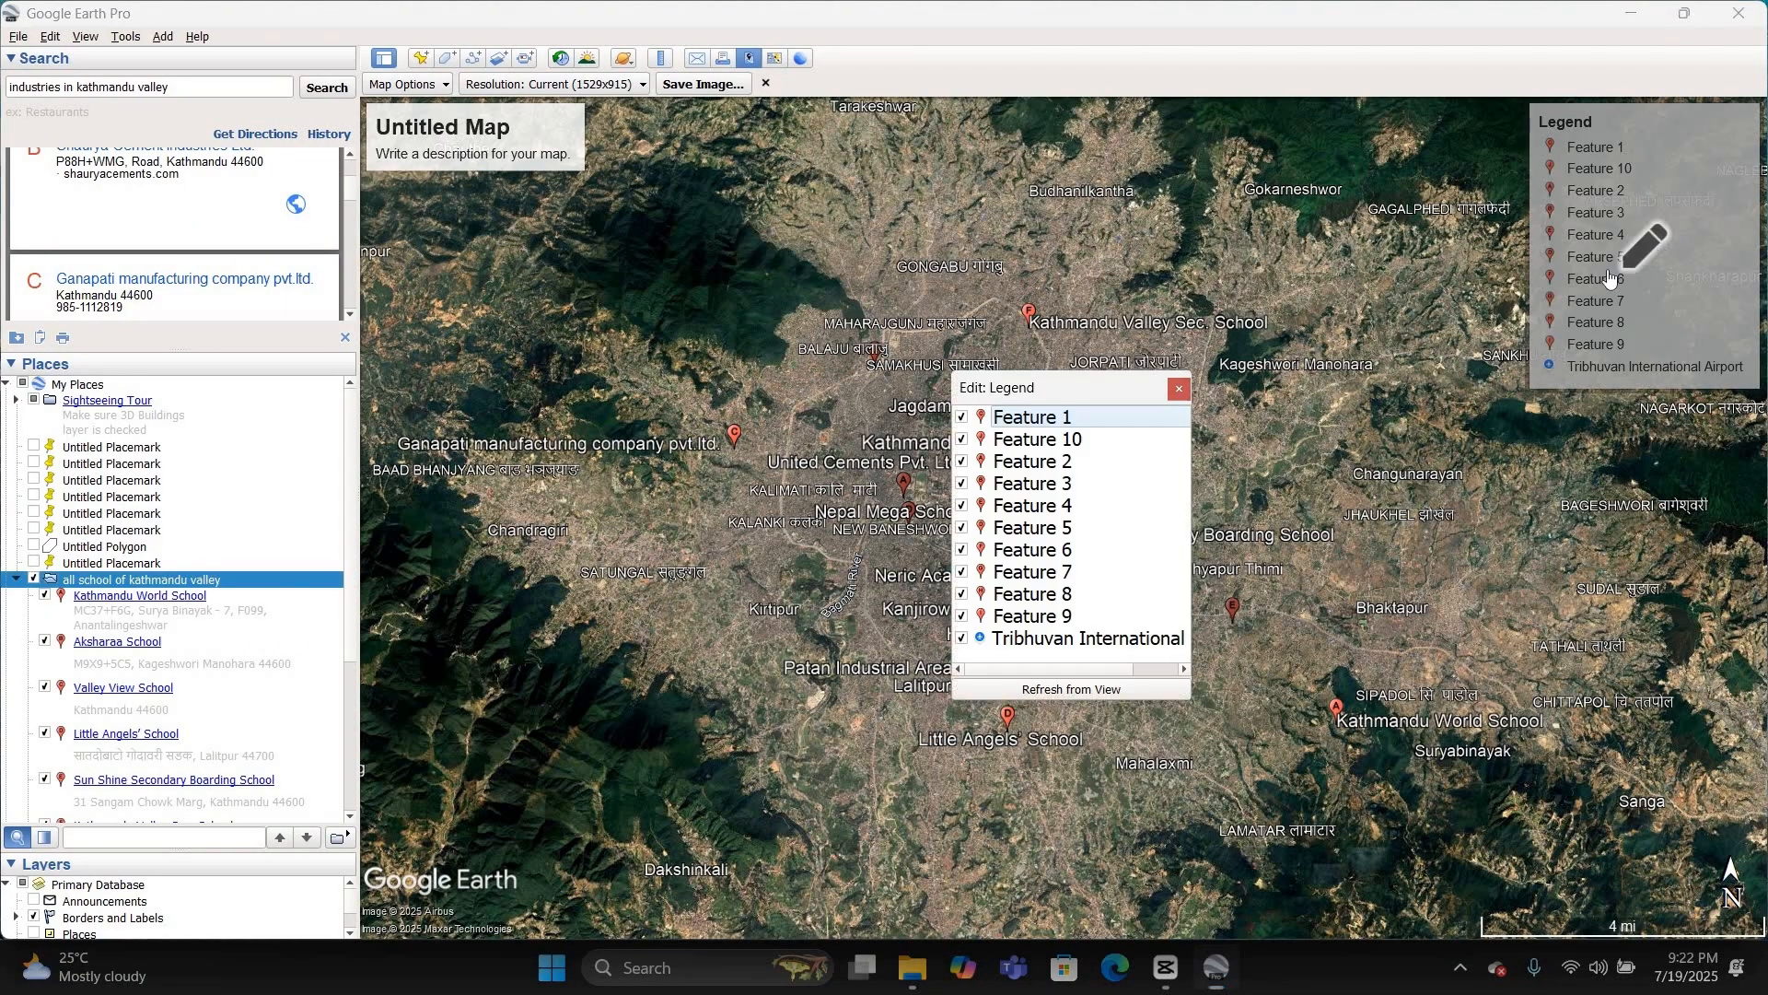
pyautogui.click(1070, 691)
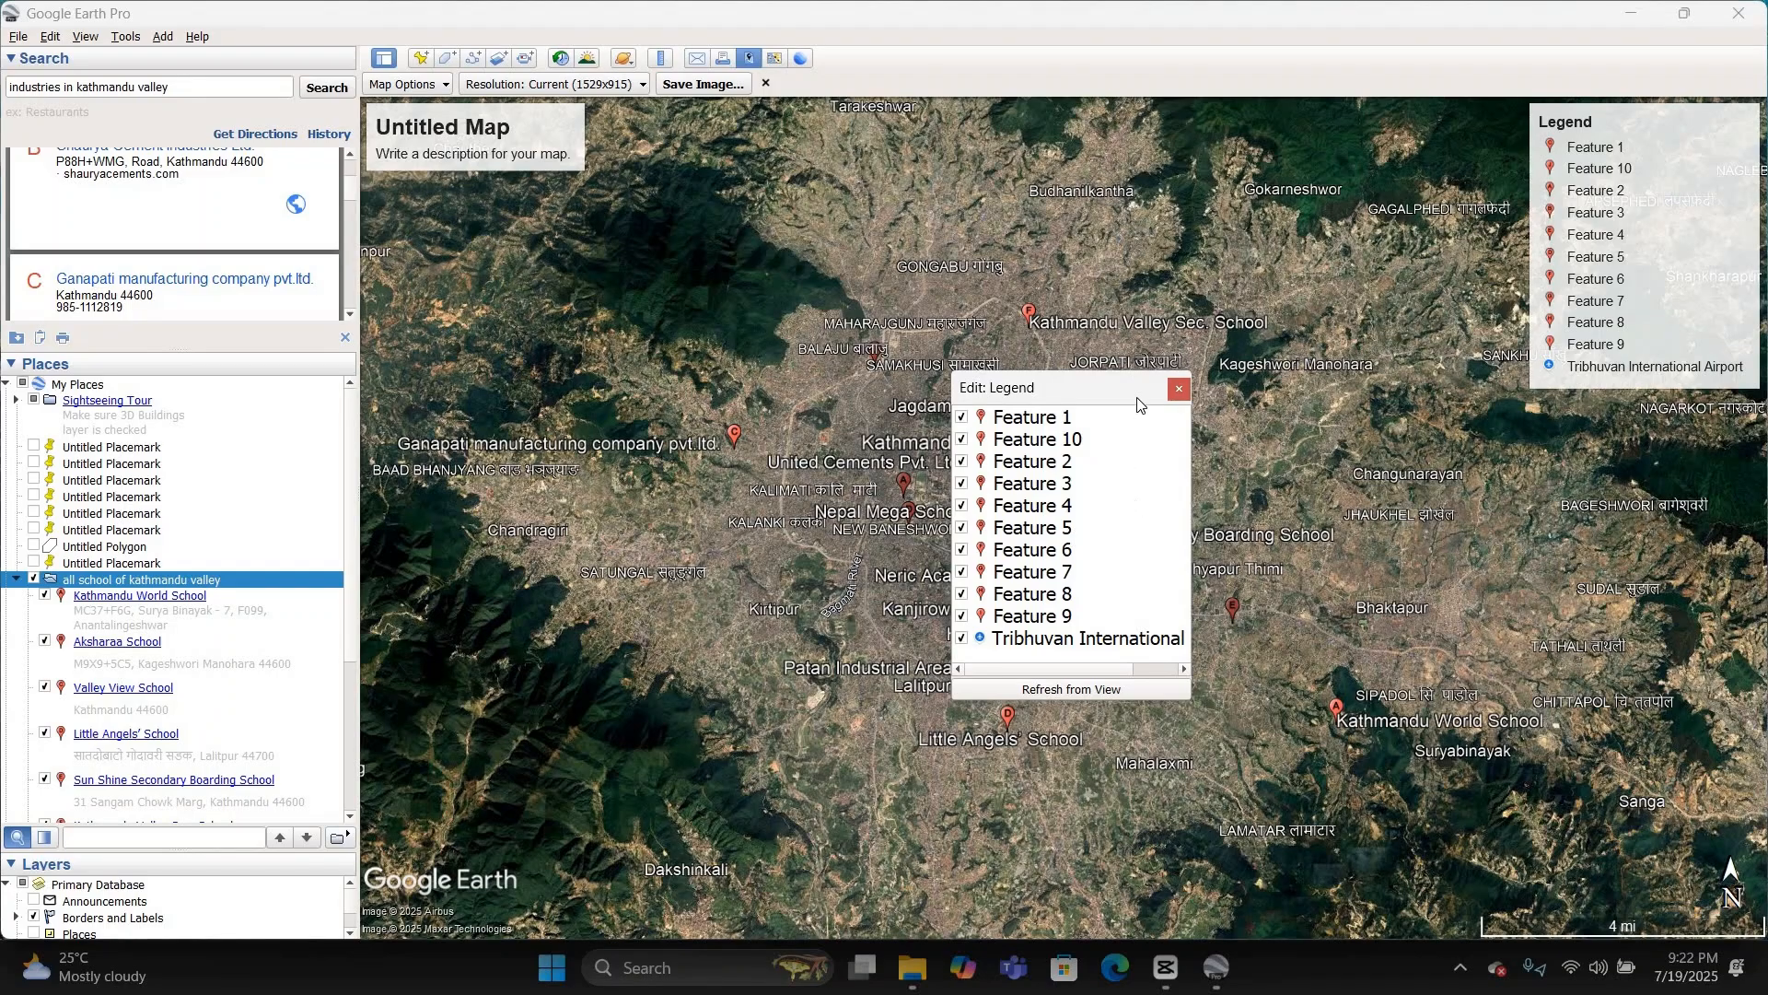
pyautogui.click(73, 655)
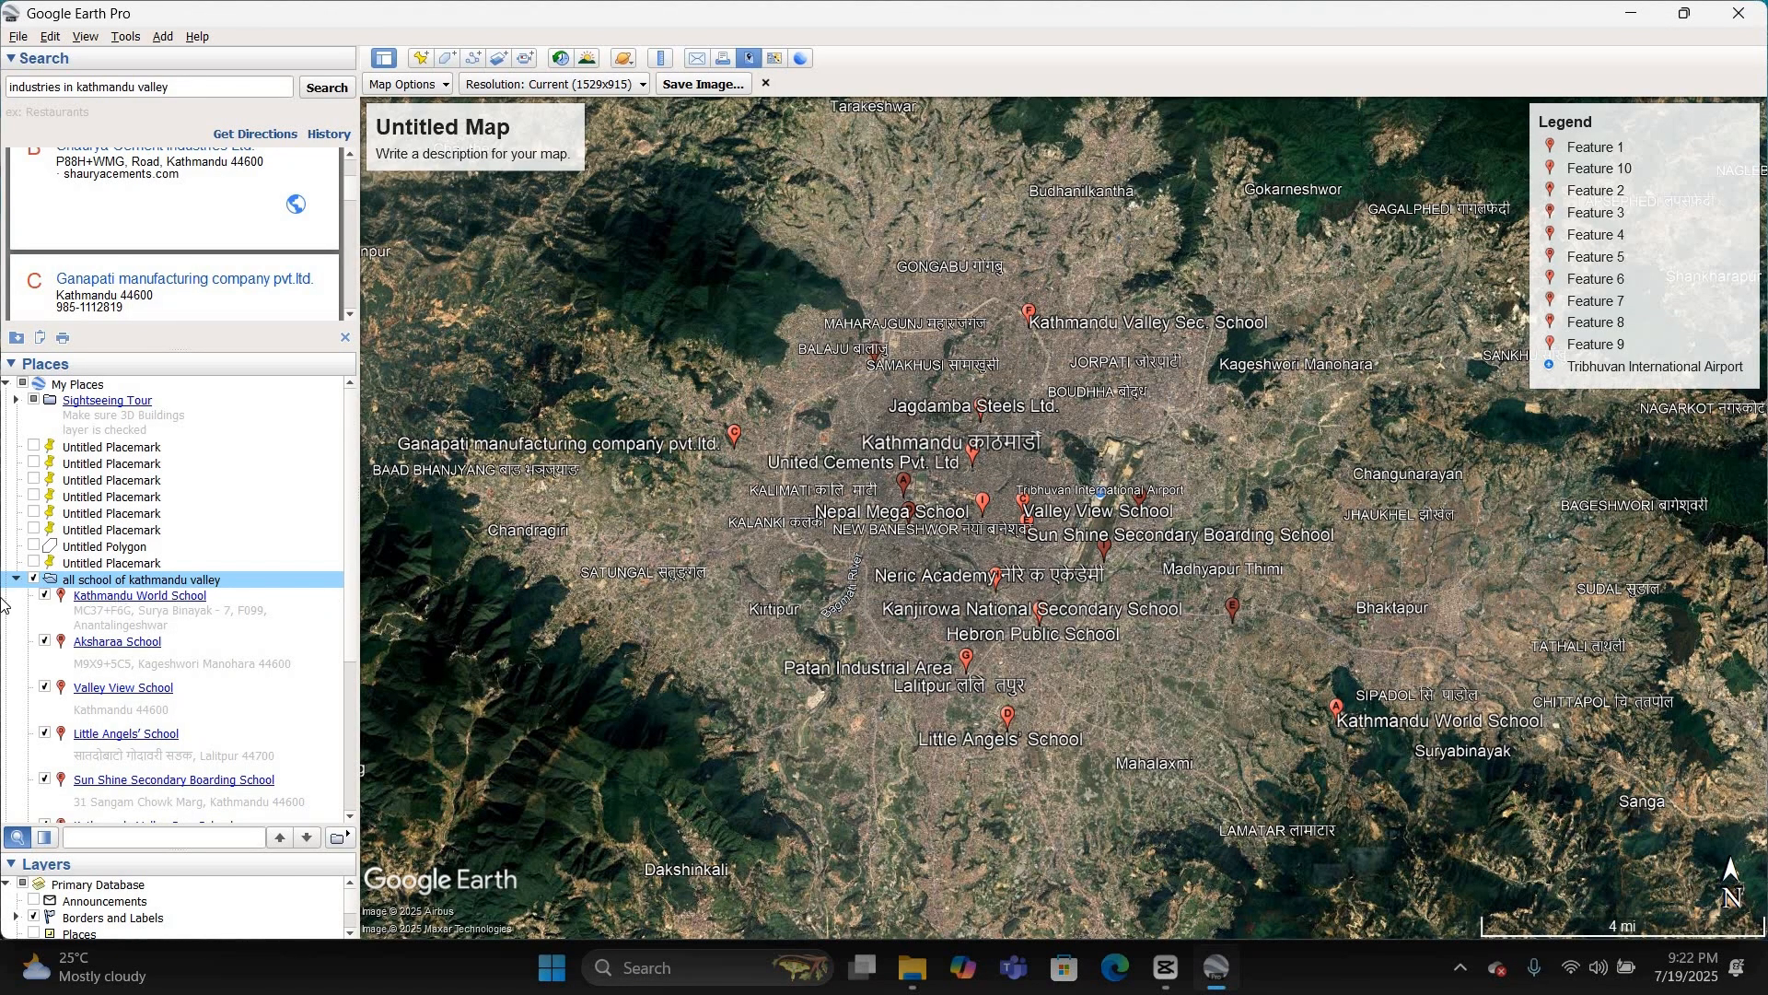
# Step: View the Kathmandu World School details and compare the school placemarks with the map legend's entries
pyautogui.click(118, 599)
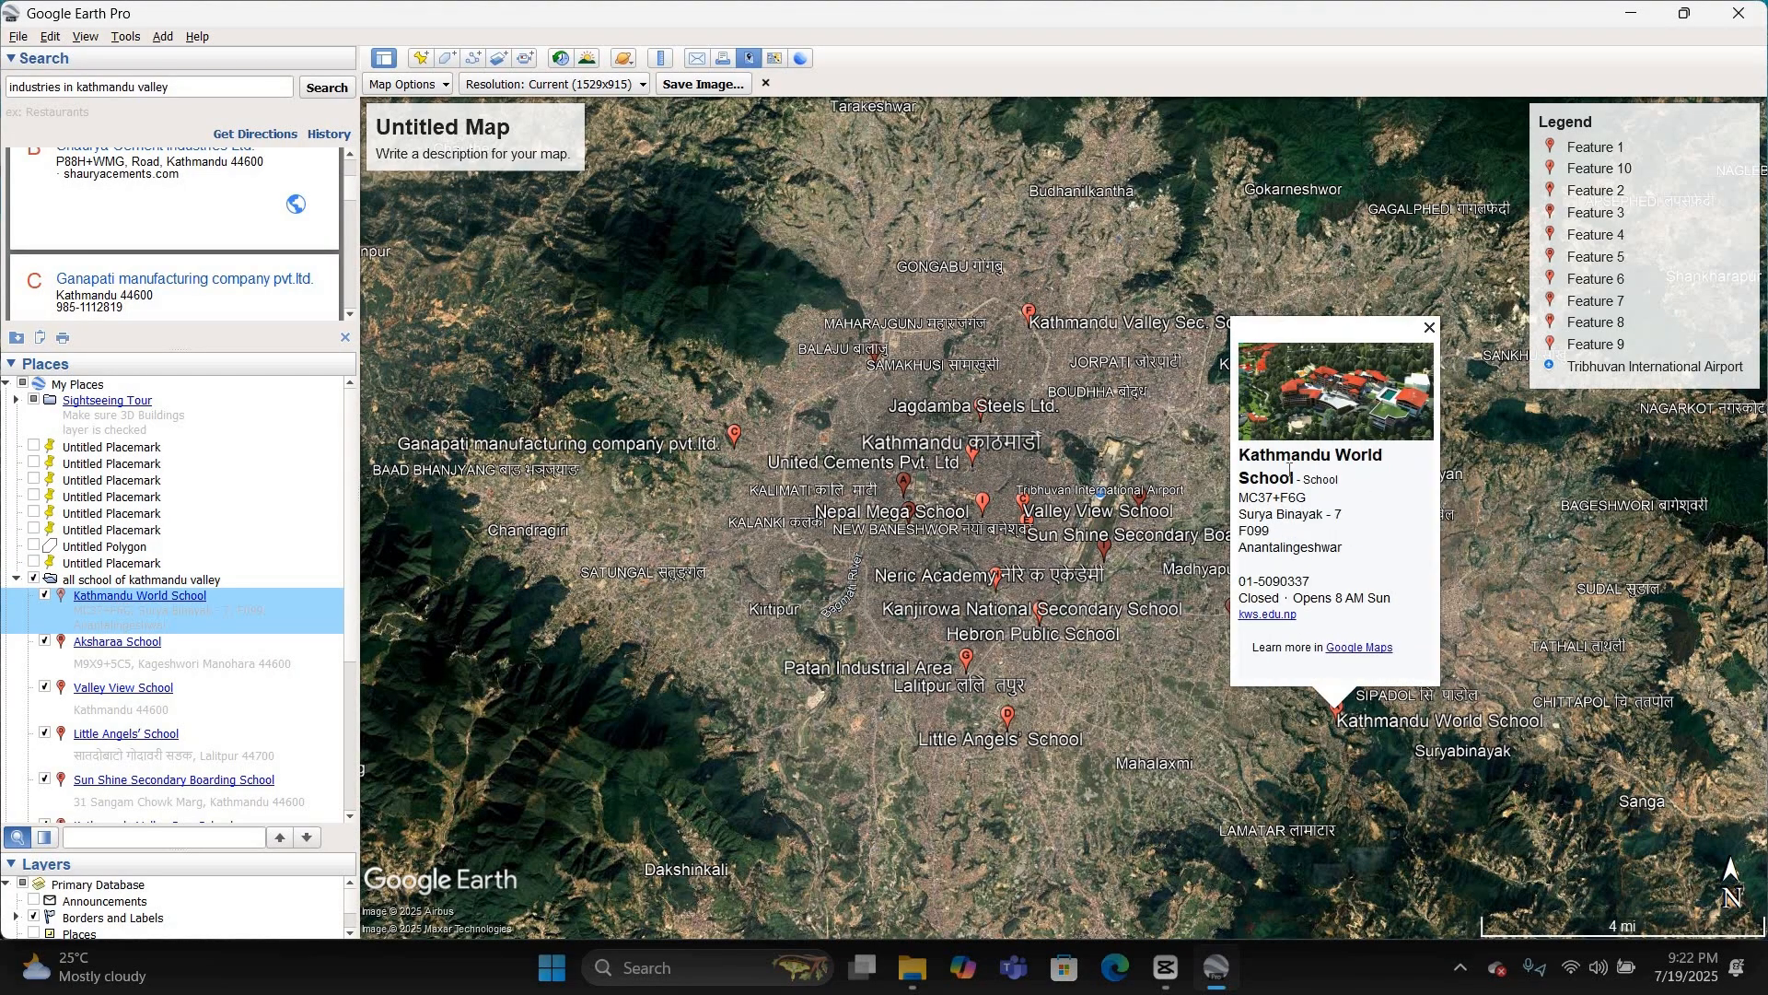
pyautogui.moveTo(1293, 478); pyautogui.dragTo(1467, 371)
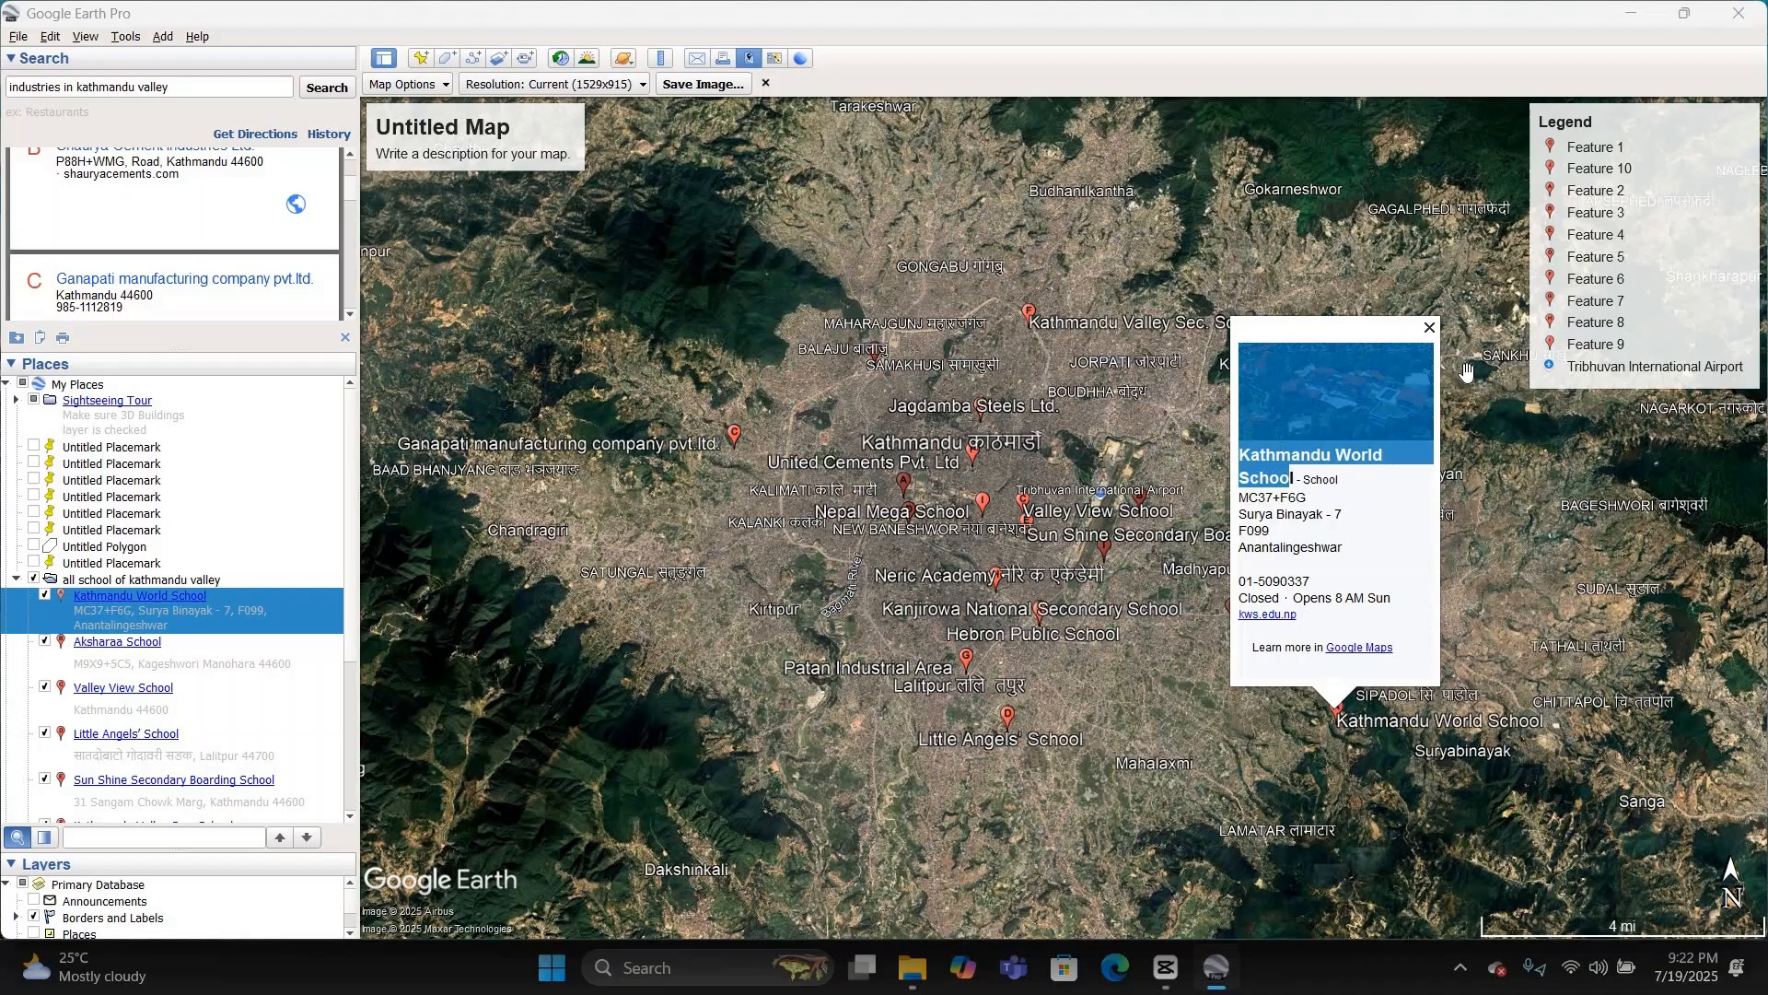
pyautogui.click(1429, 327)
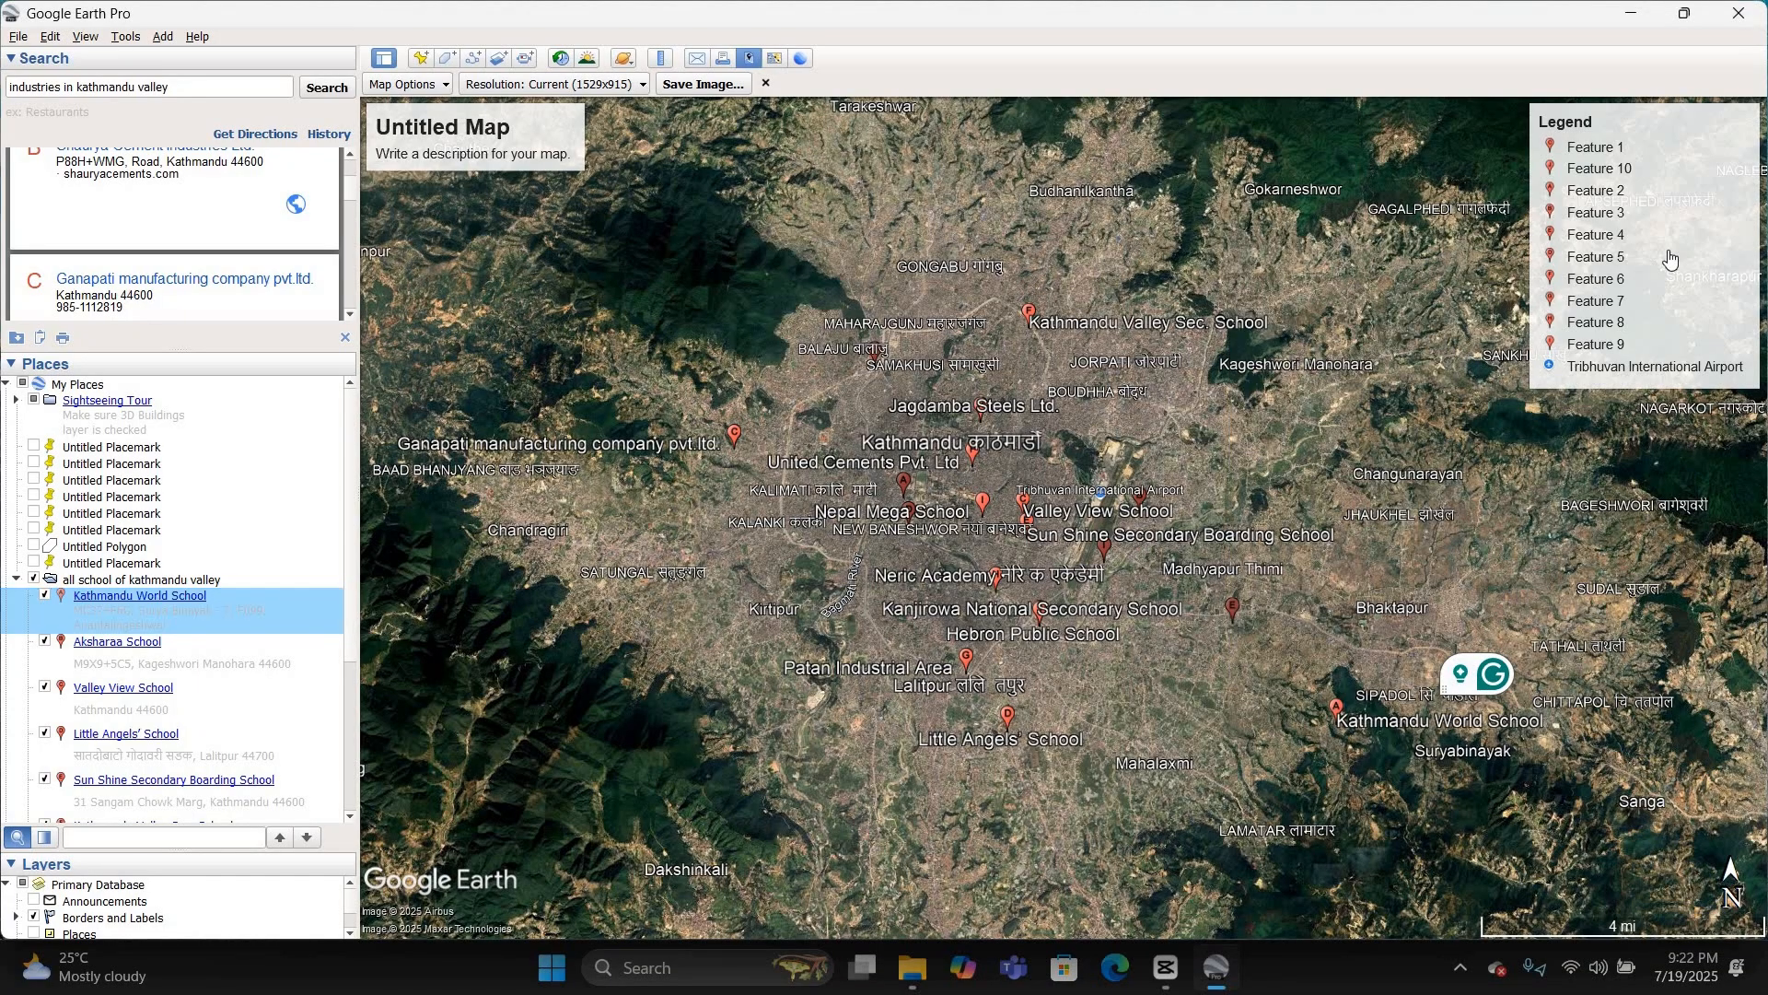
pyautogui.click(1648, 241)
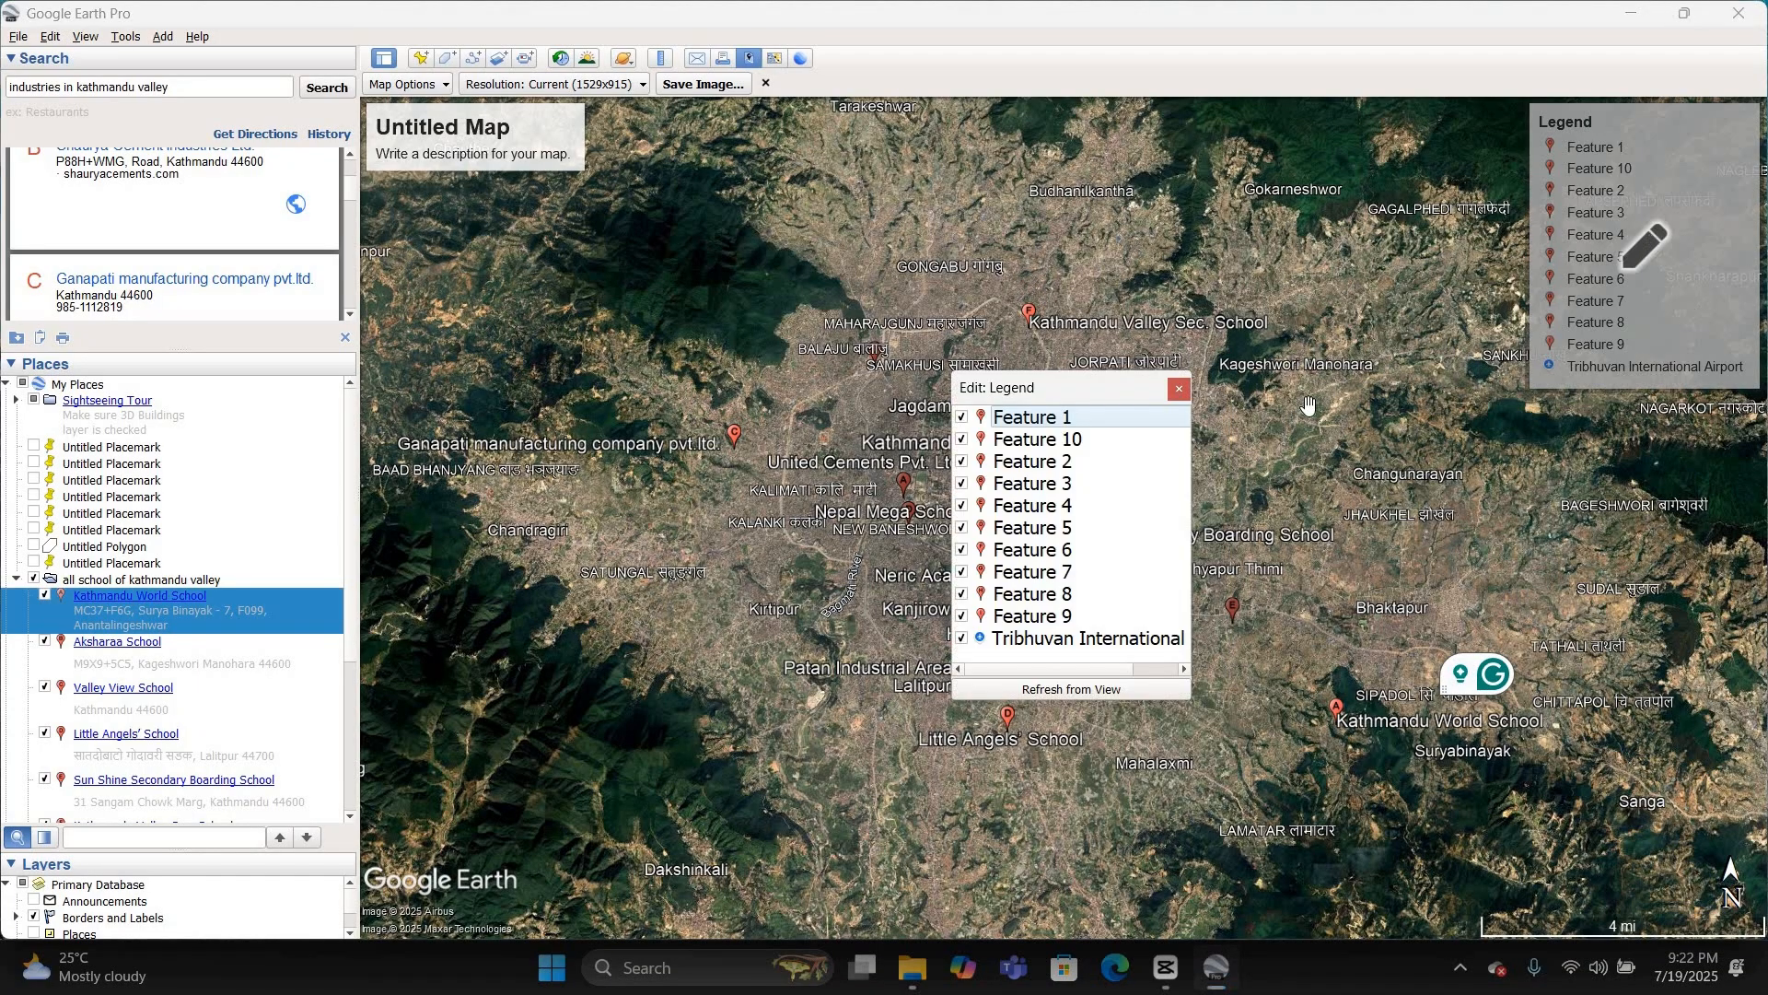
pyautogui.click(1179, 388)
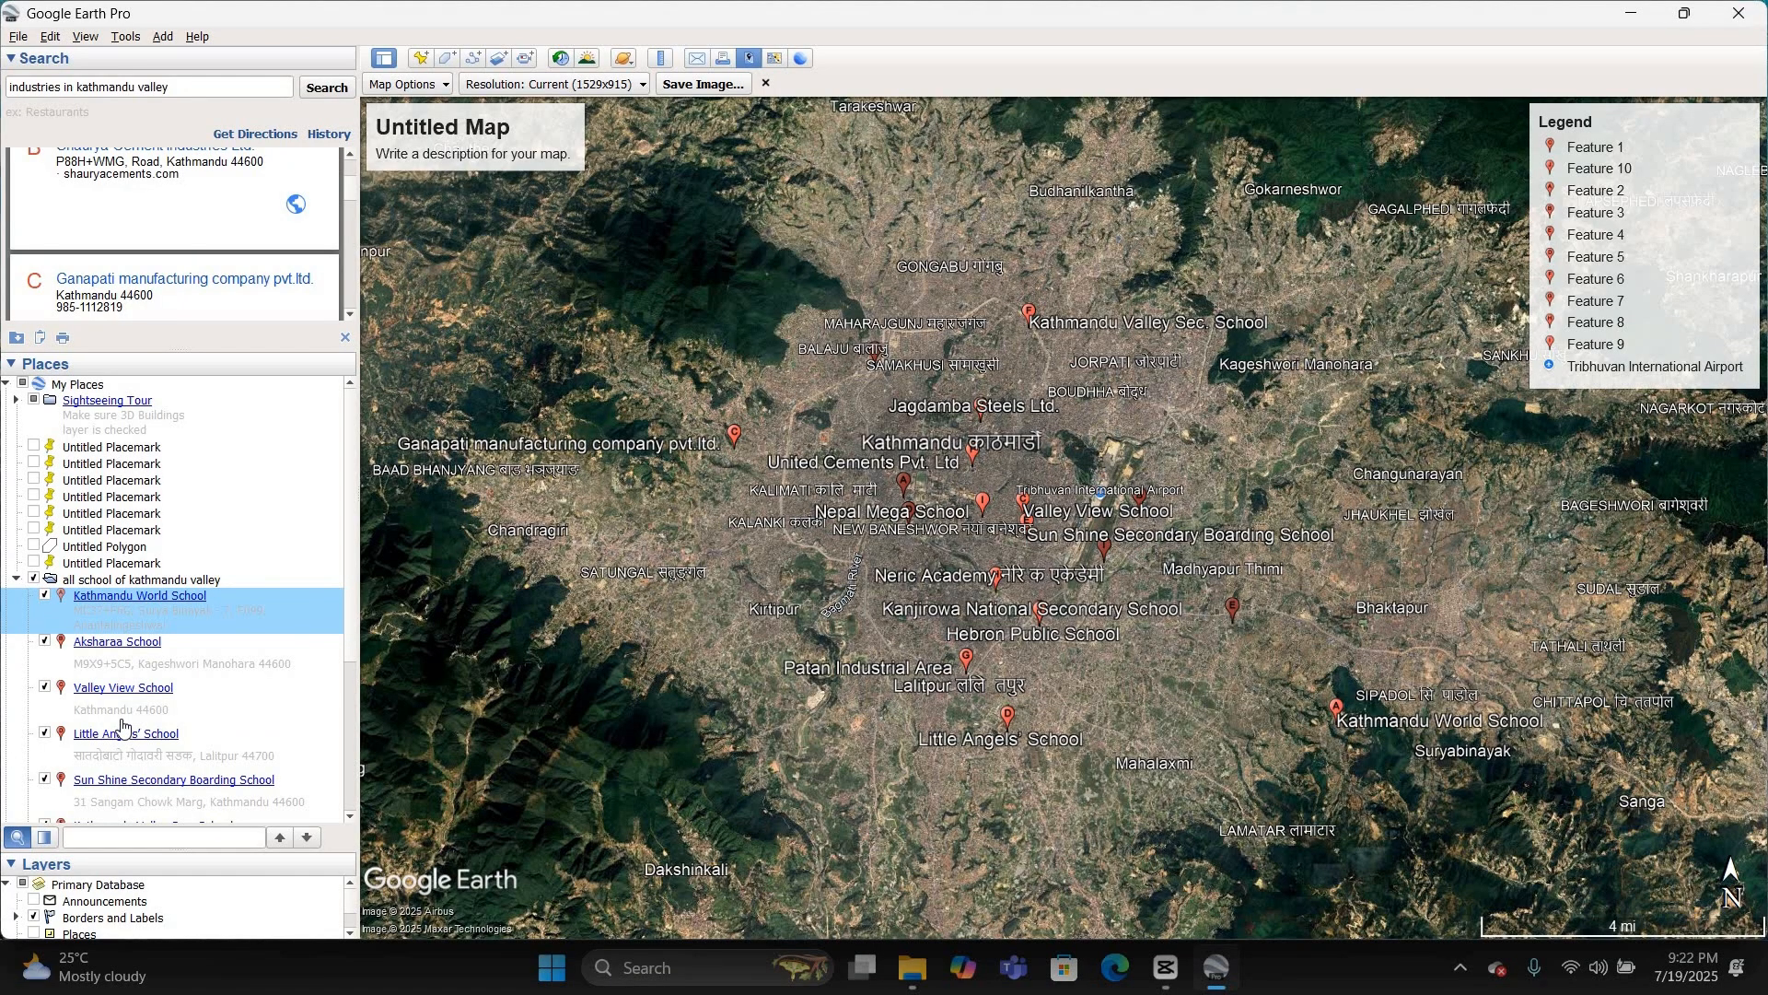
pyautogui.scroll(-5, 123, 725)
pyautogui.scroll(5, 131, 701)
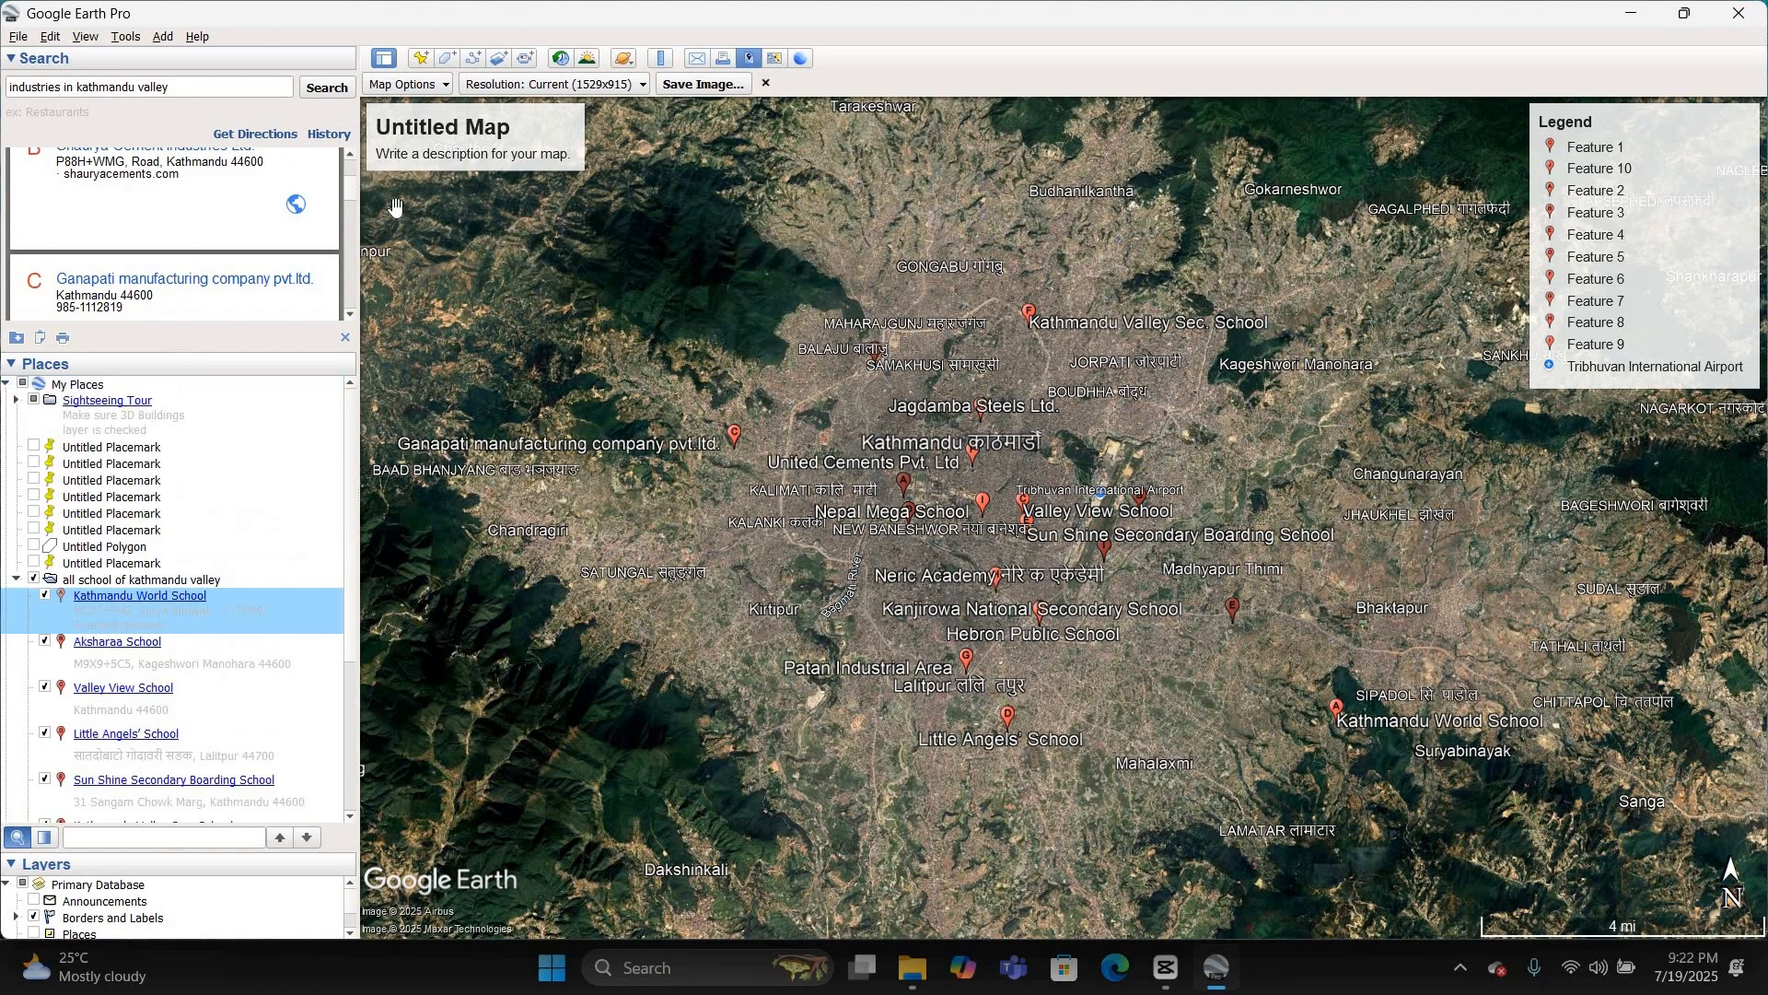
# Step: Set the map layout's title to "Kathmadu Schools"
pyautogui.click(488, 138)
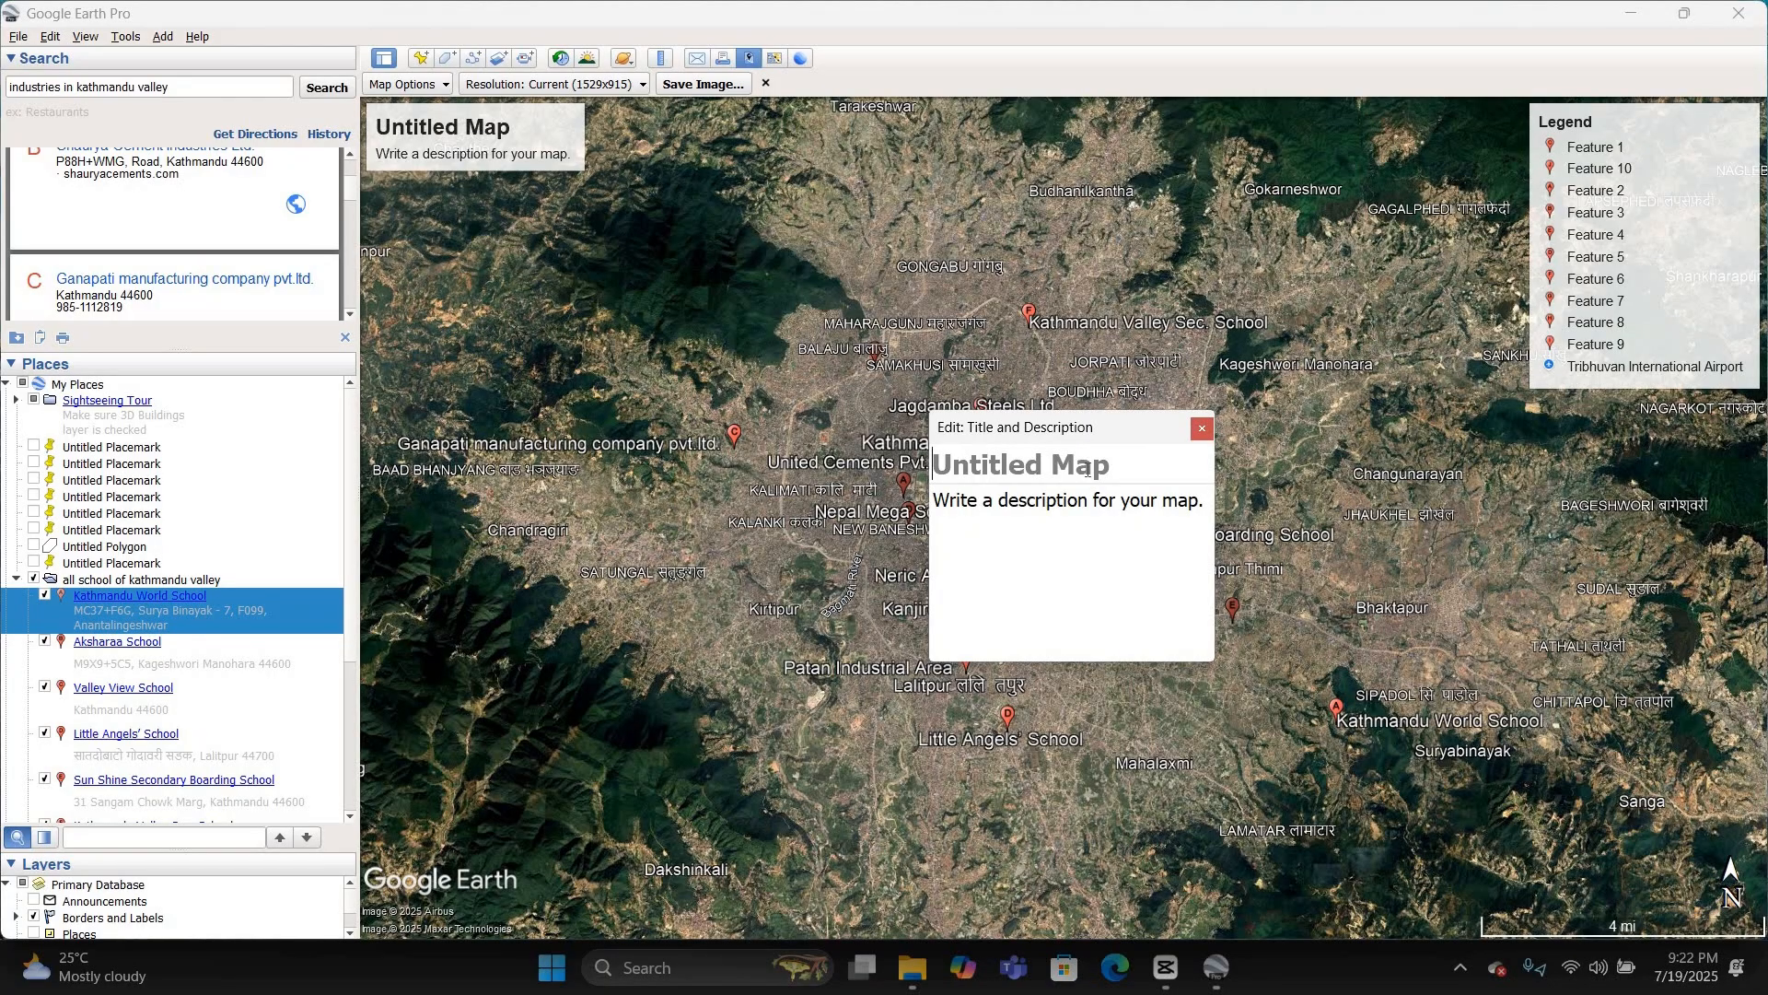
pyautogui.write('K')
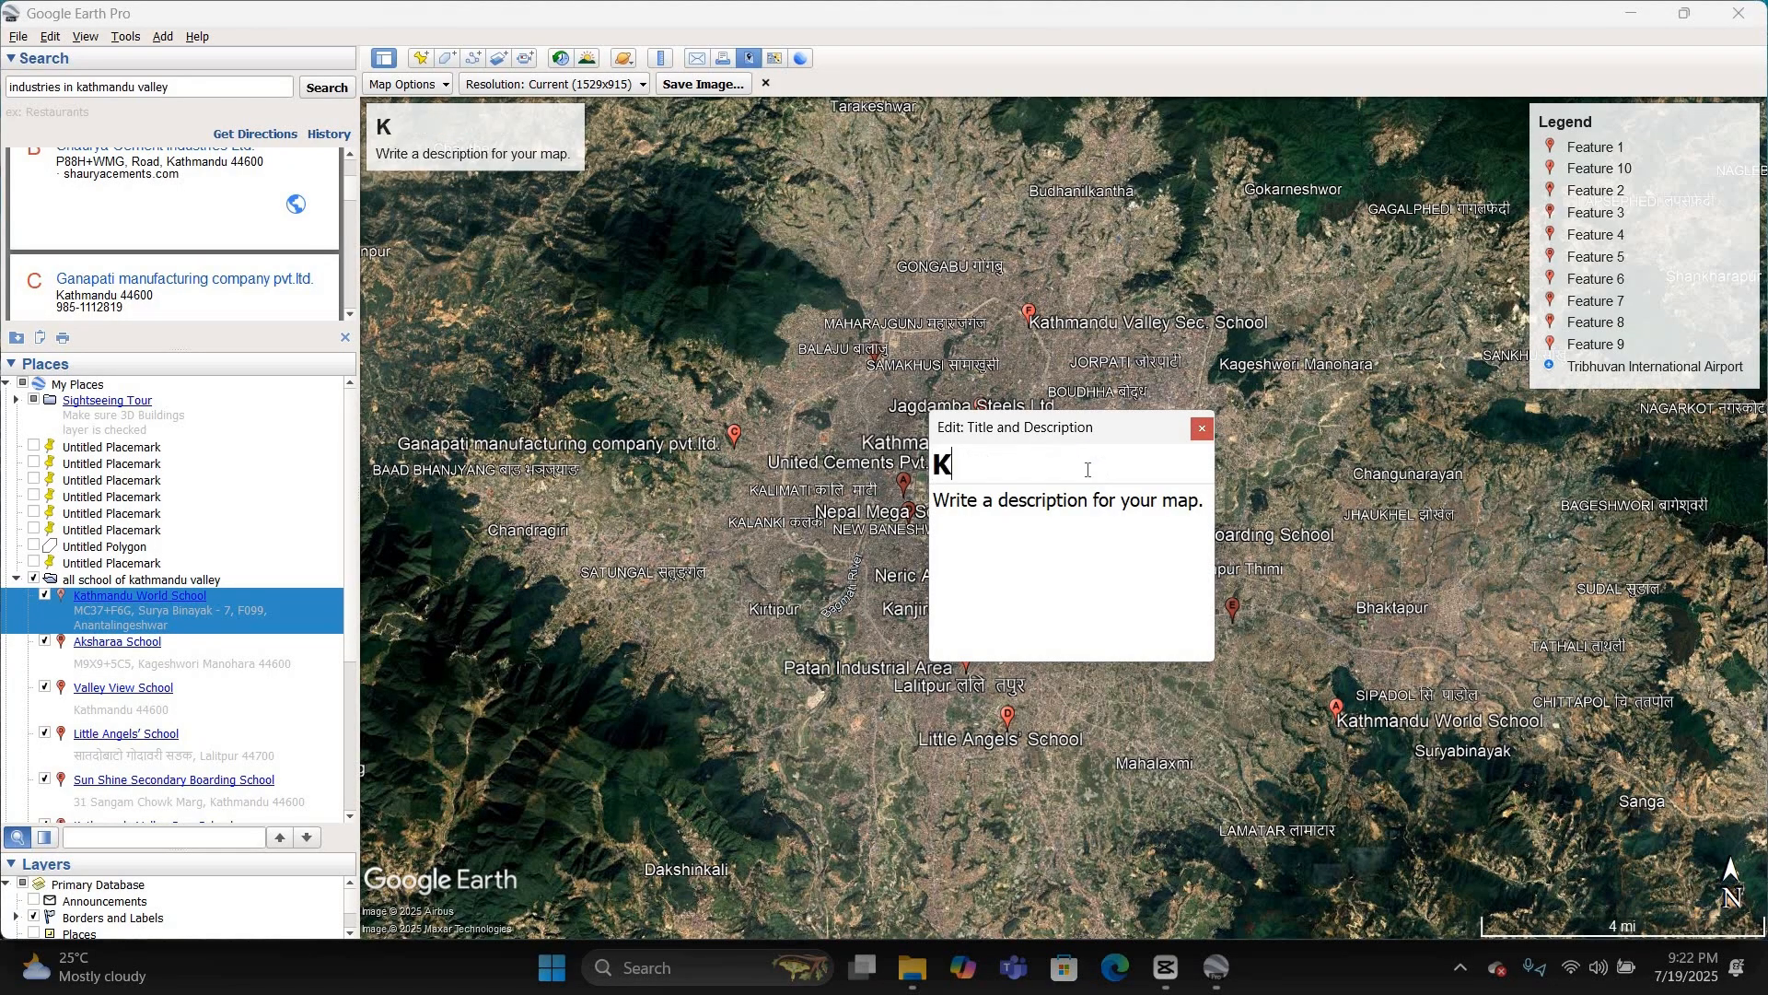
pyautogui.write('athmadu ')
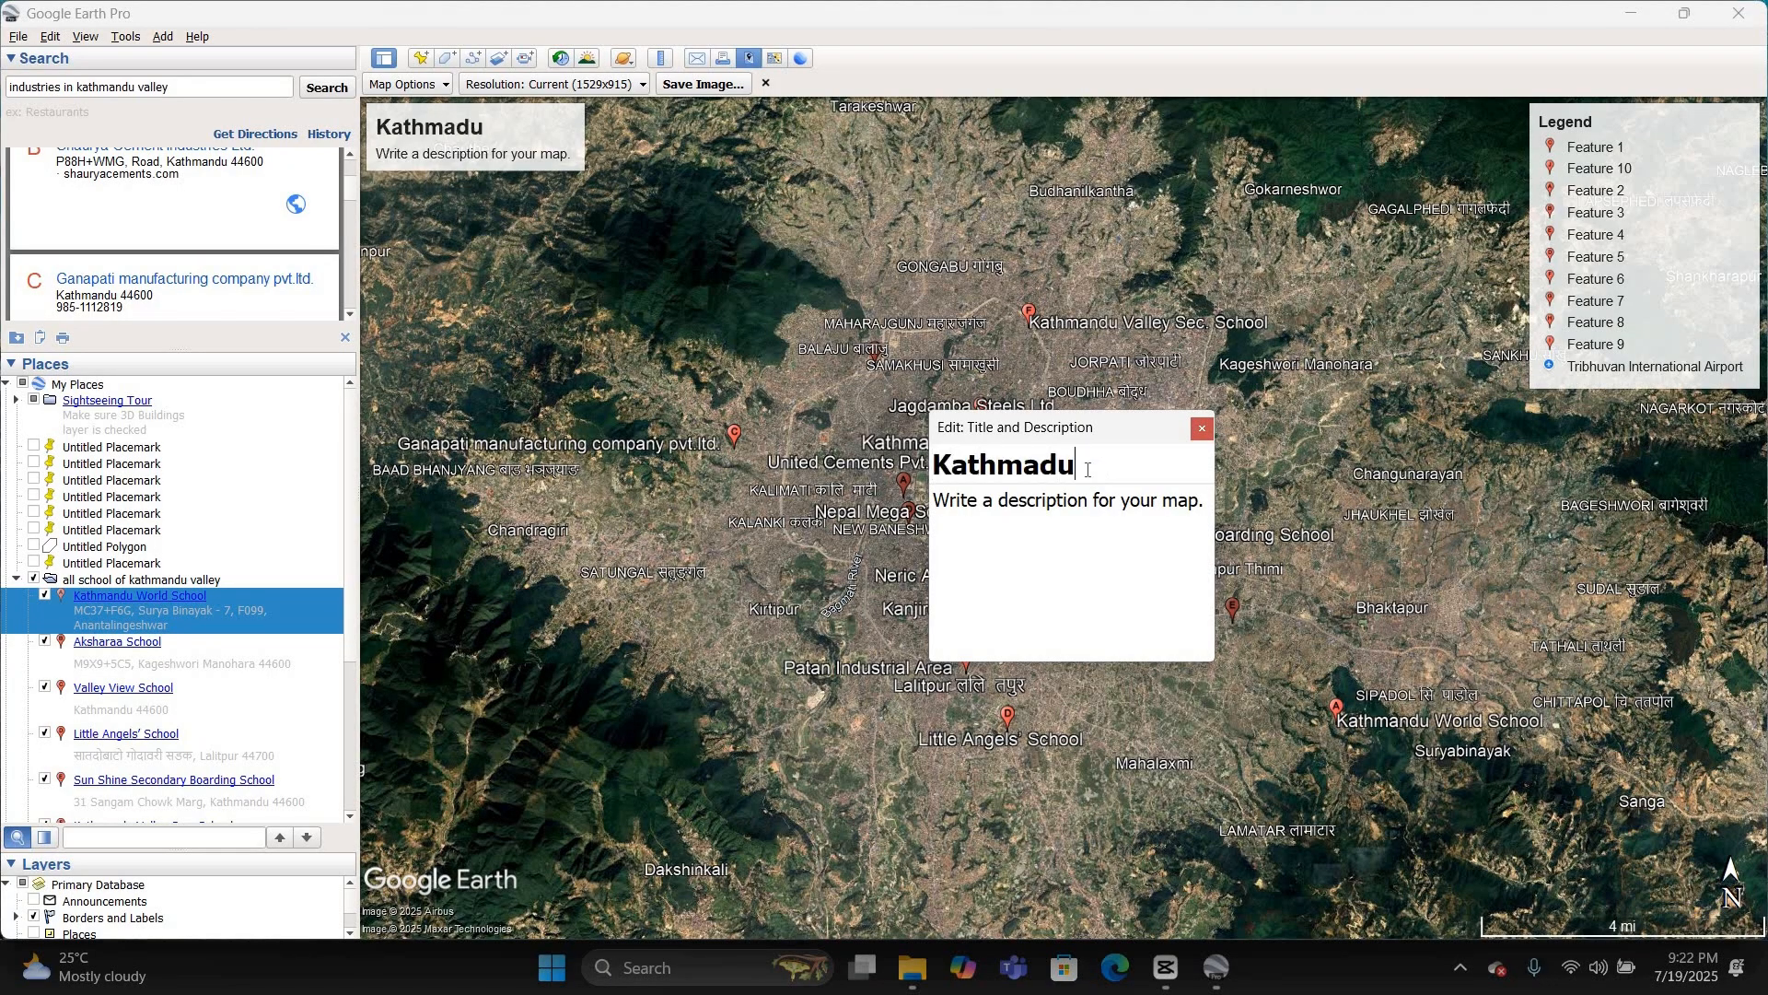
pyautogui.write('Schoos')
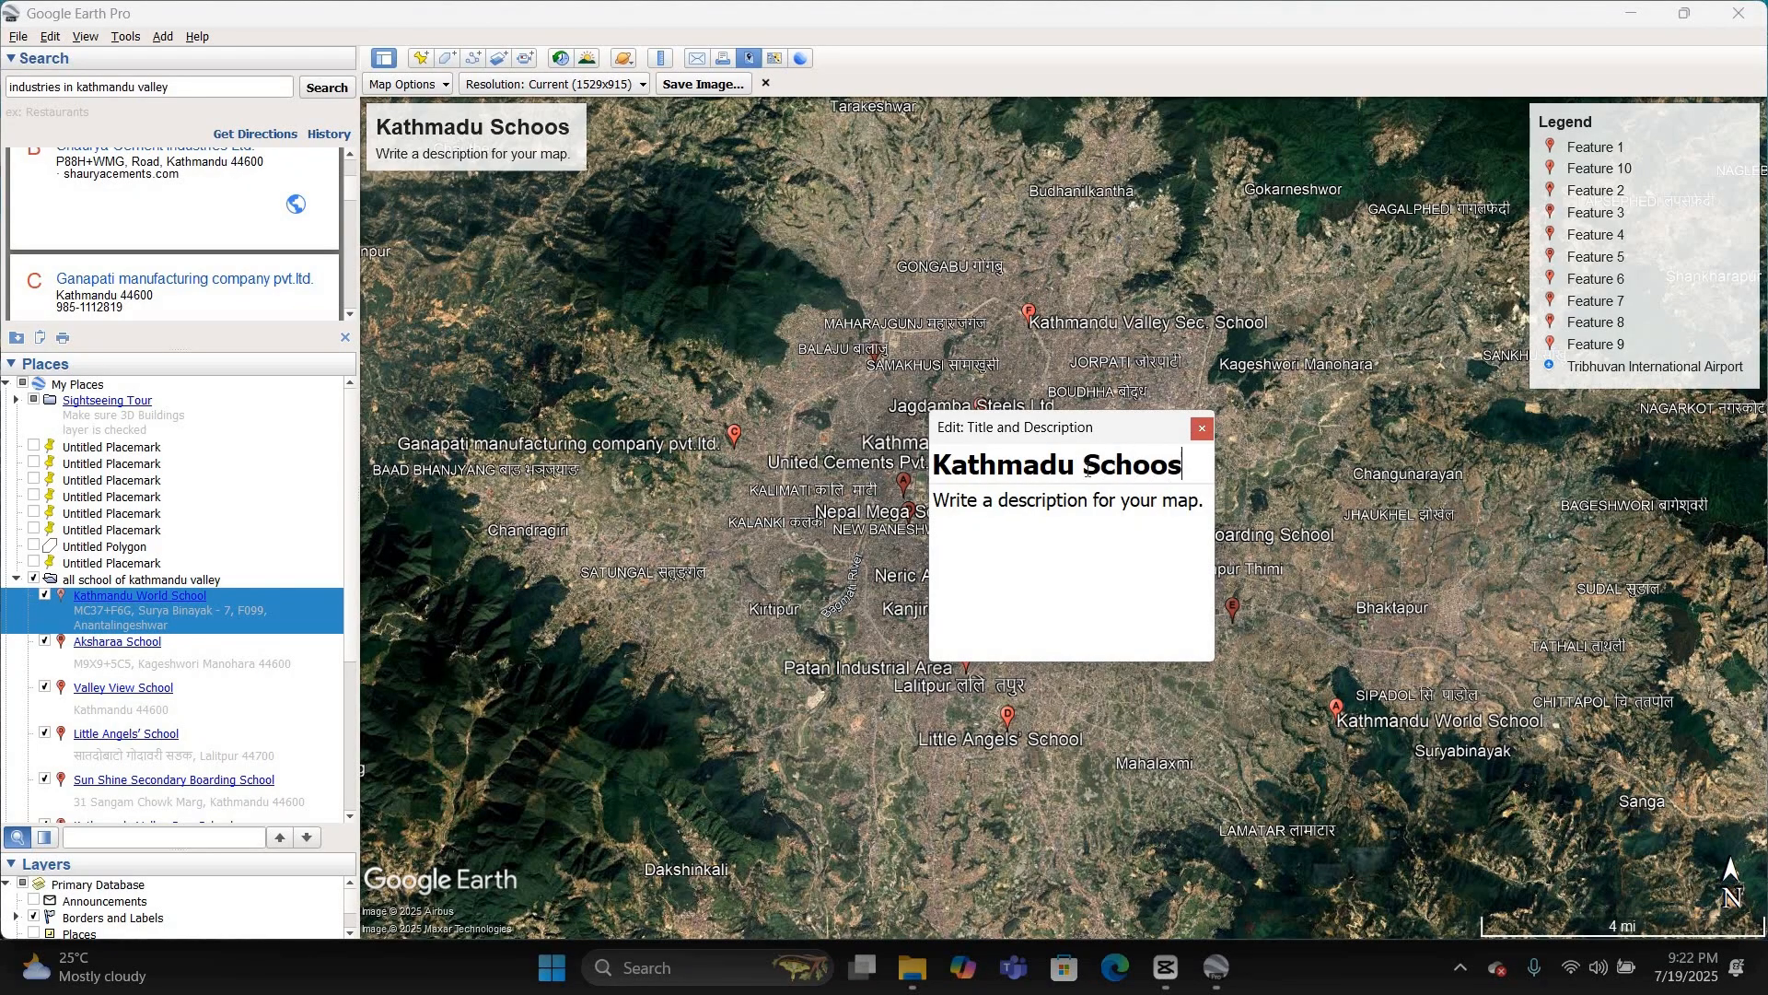
pyautogui.press('BackSpace')
pyautogui.write('ls')
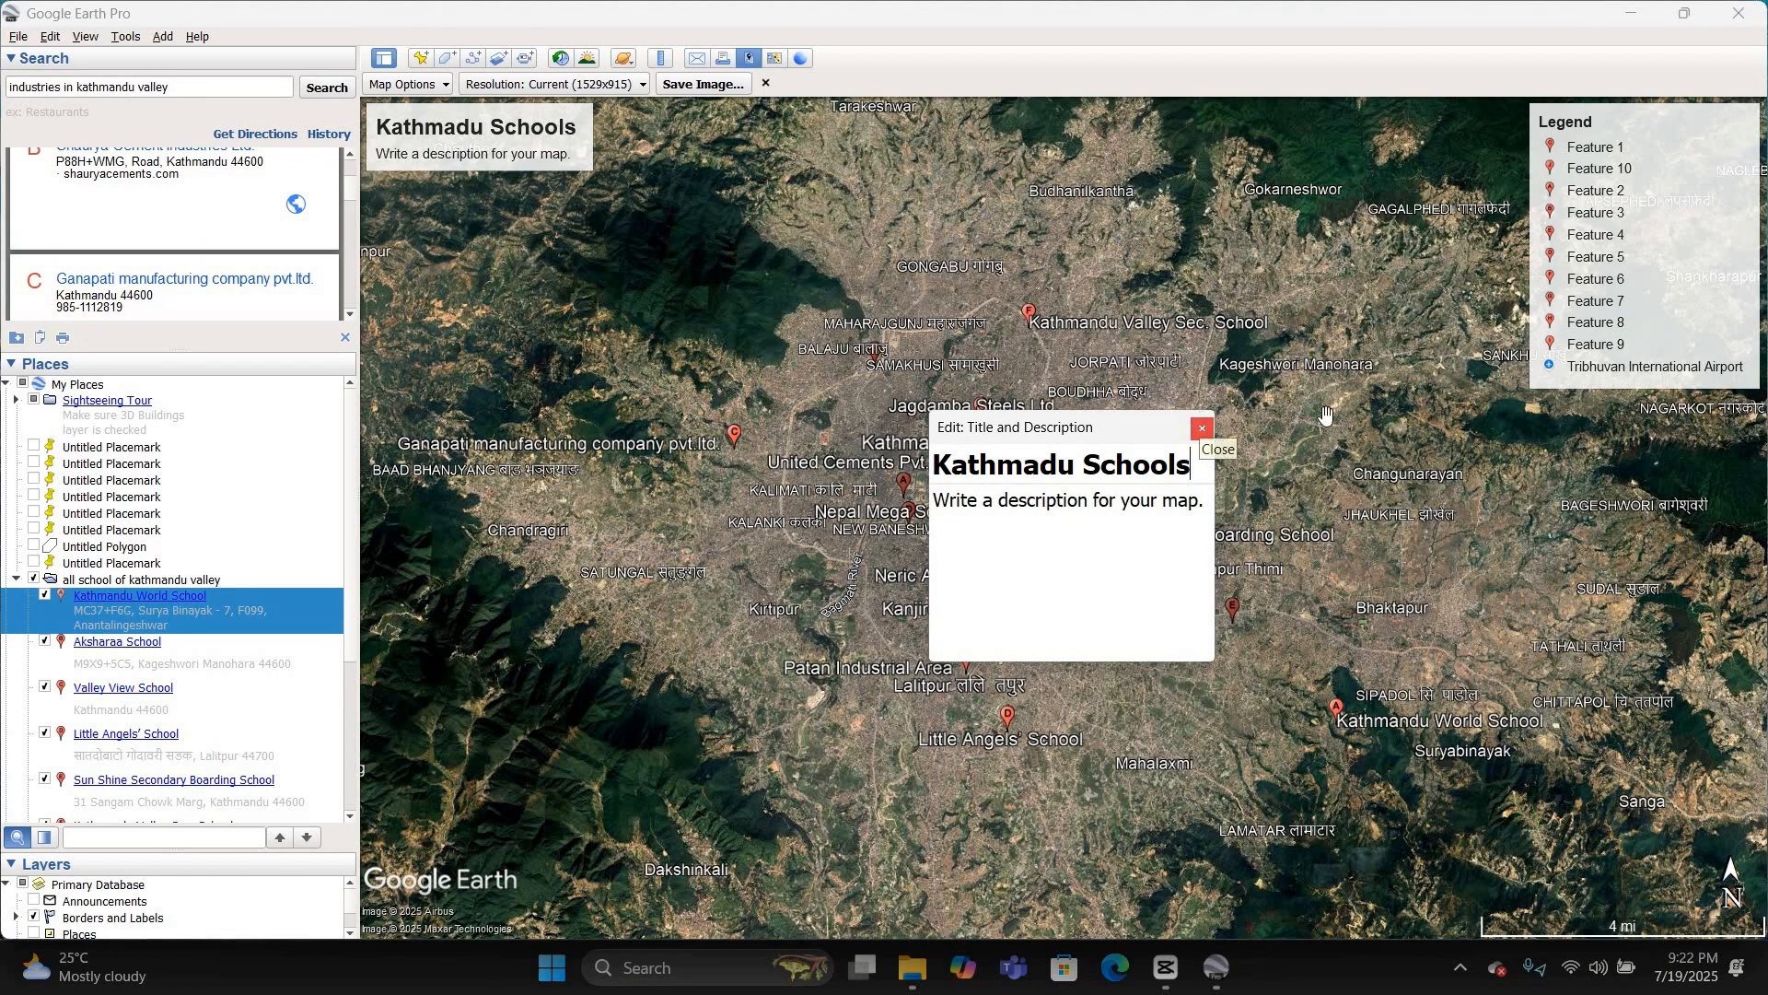
# Step: Close the title editor and exclude Tribhuvan International Airport from the map legend
pyautogui.click(1201, 428)
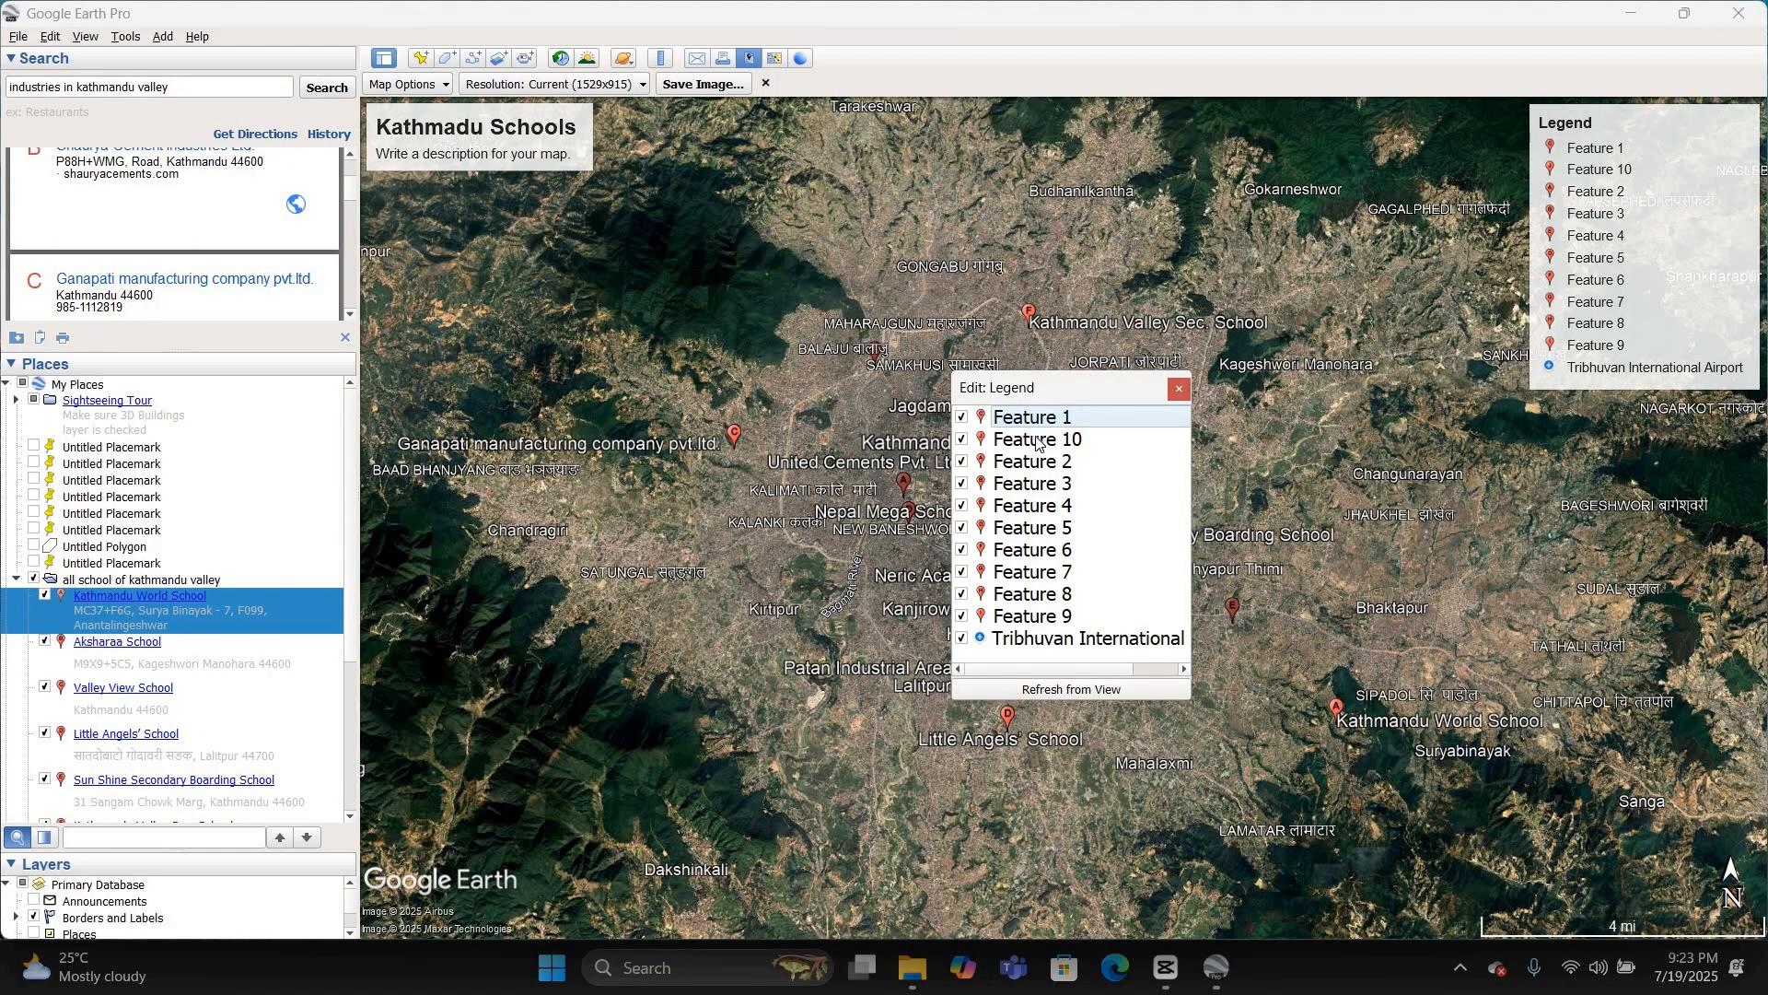
pyautogui.click(1037, 442)
pyautogui.click(1045, 625)
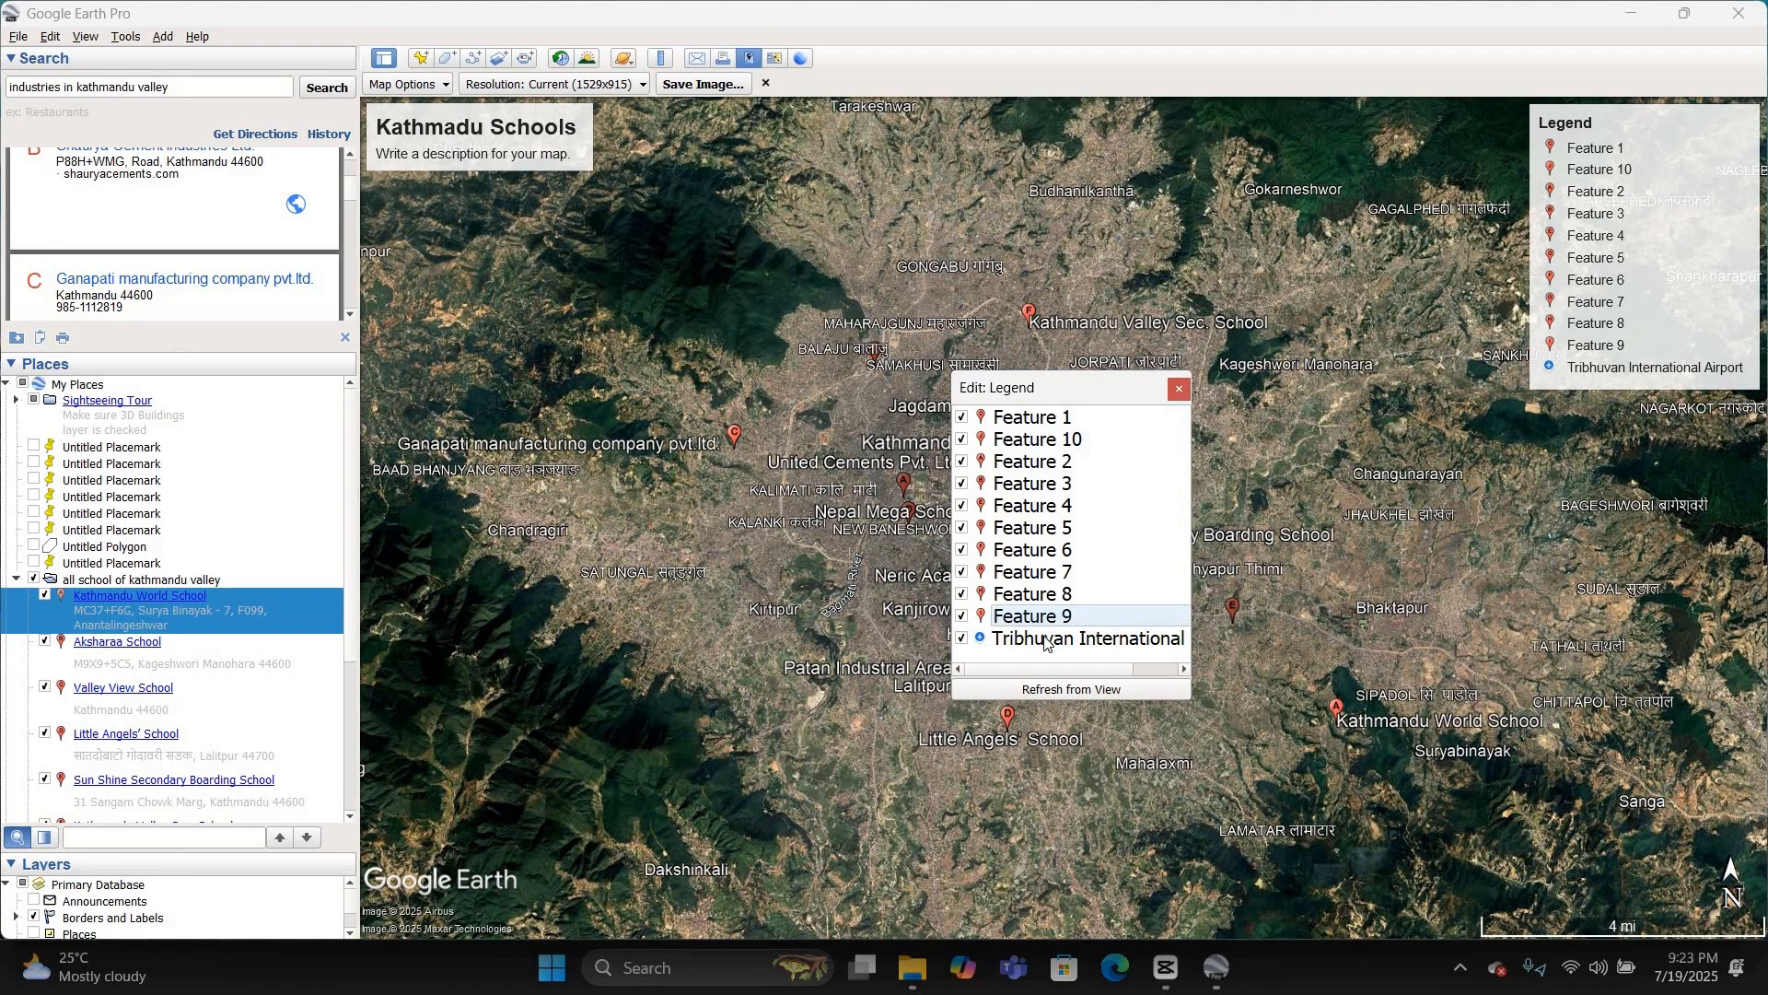
pyautogui.click(1047, 640)
pyautogui.click(1043, 622)
pyautogui.click(965, 638)
pyautogui.click(1034, 640)
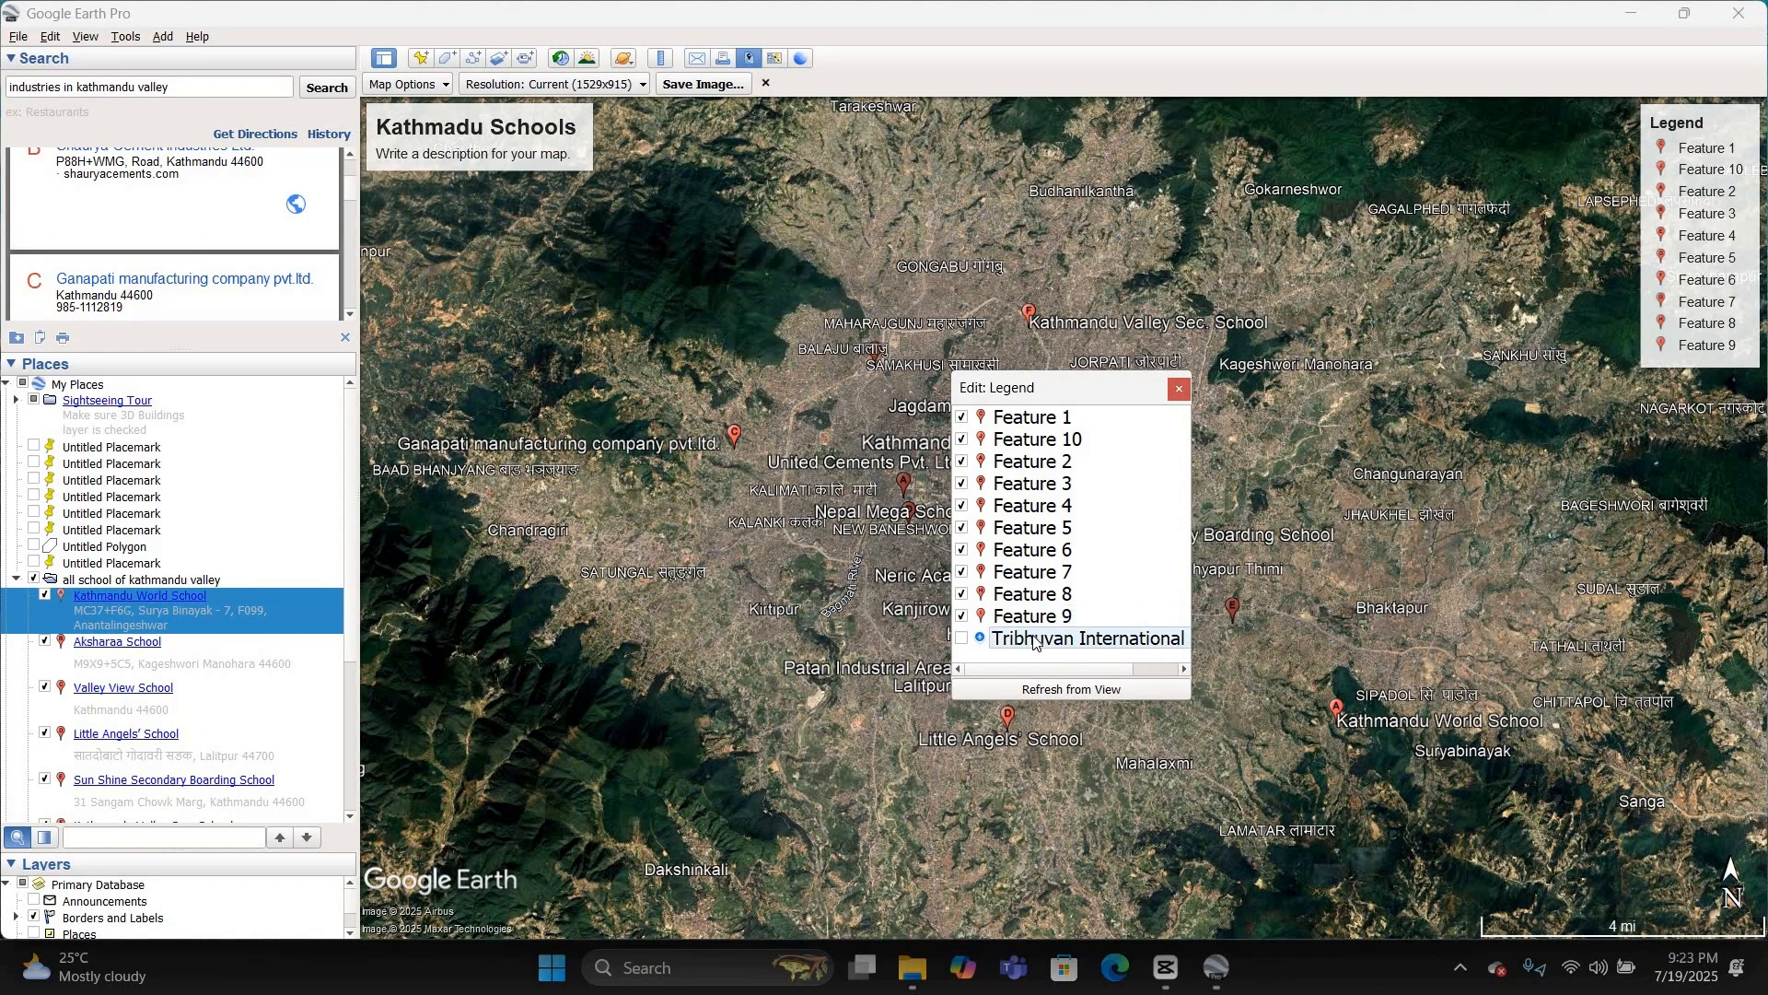
pyautogui.click(1069, 693)
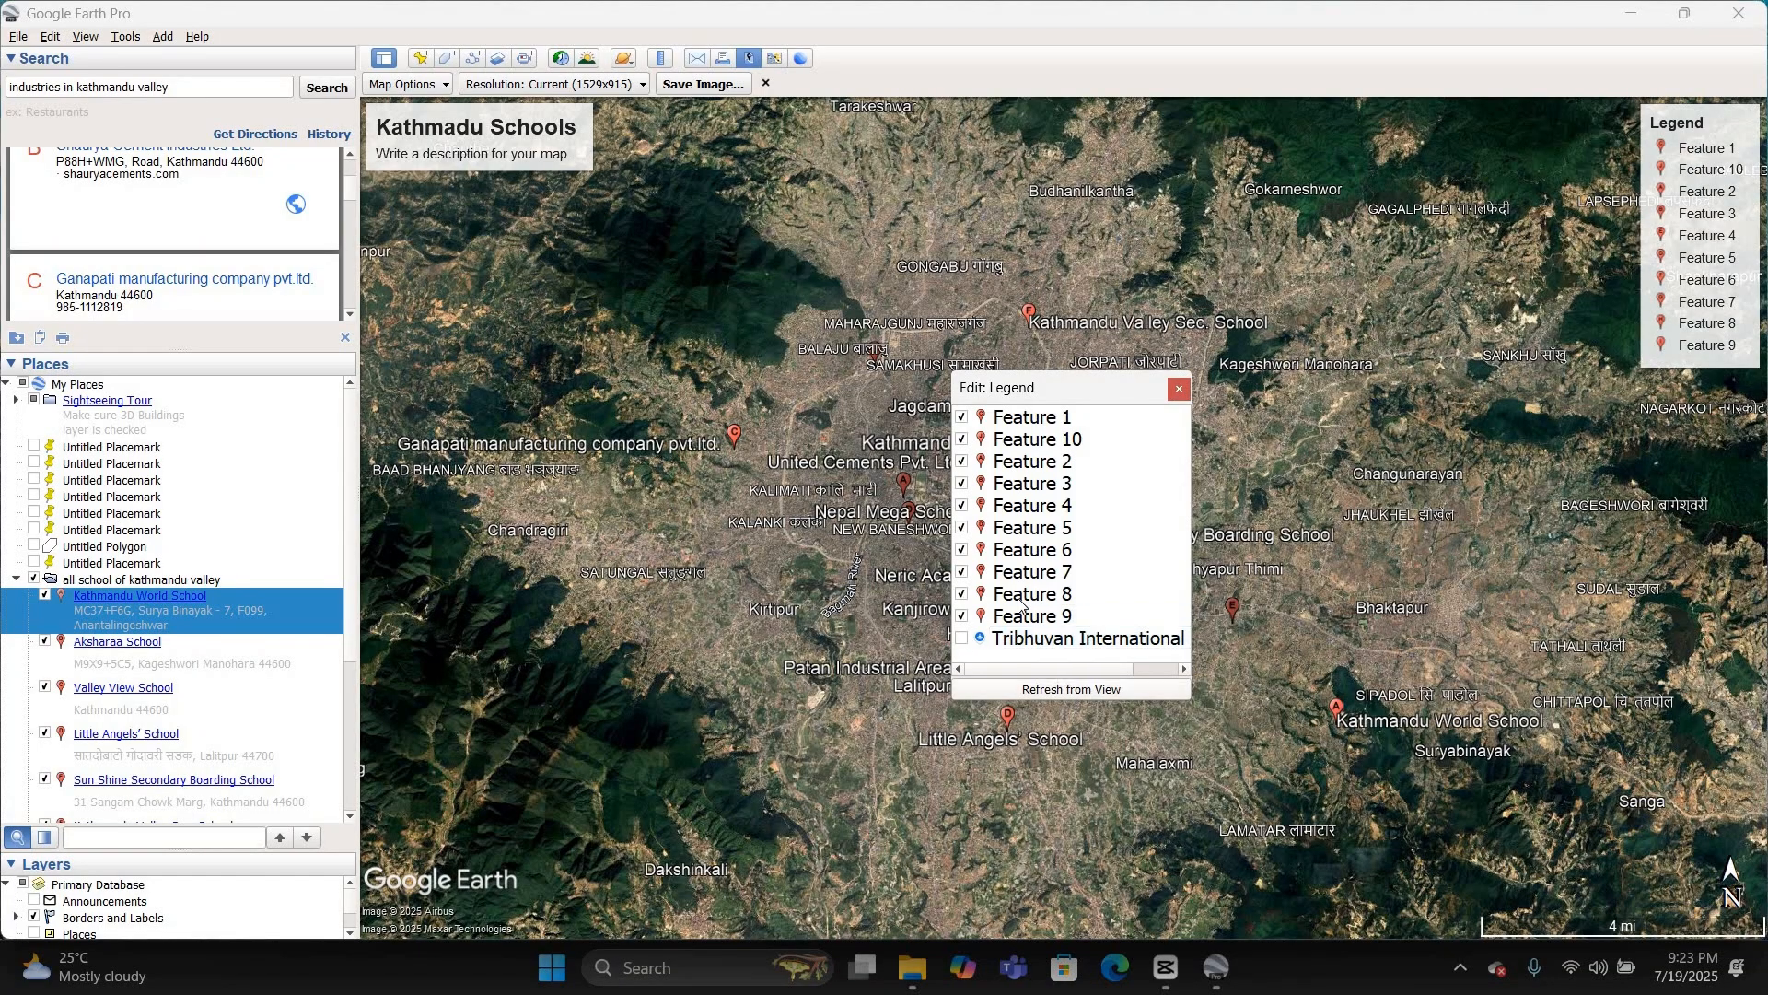
# Step: Exclude Features 1 to 8 and Feature 10 from the map legend, leaving Feature 9 as the only entry
pyautogui.click(961, 419)
pyautogui.click(962, 440)
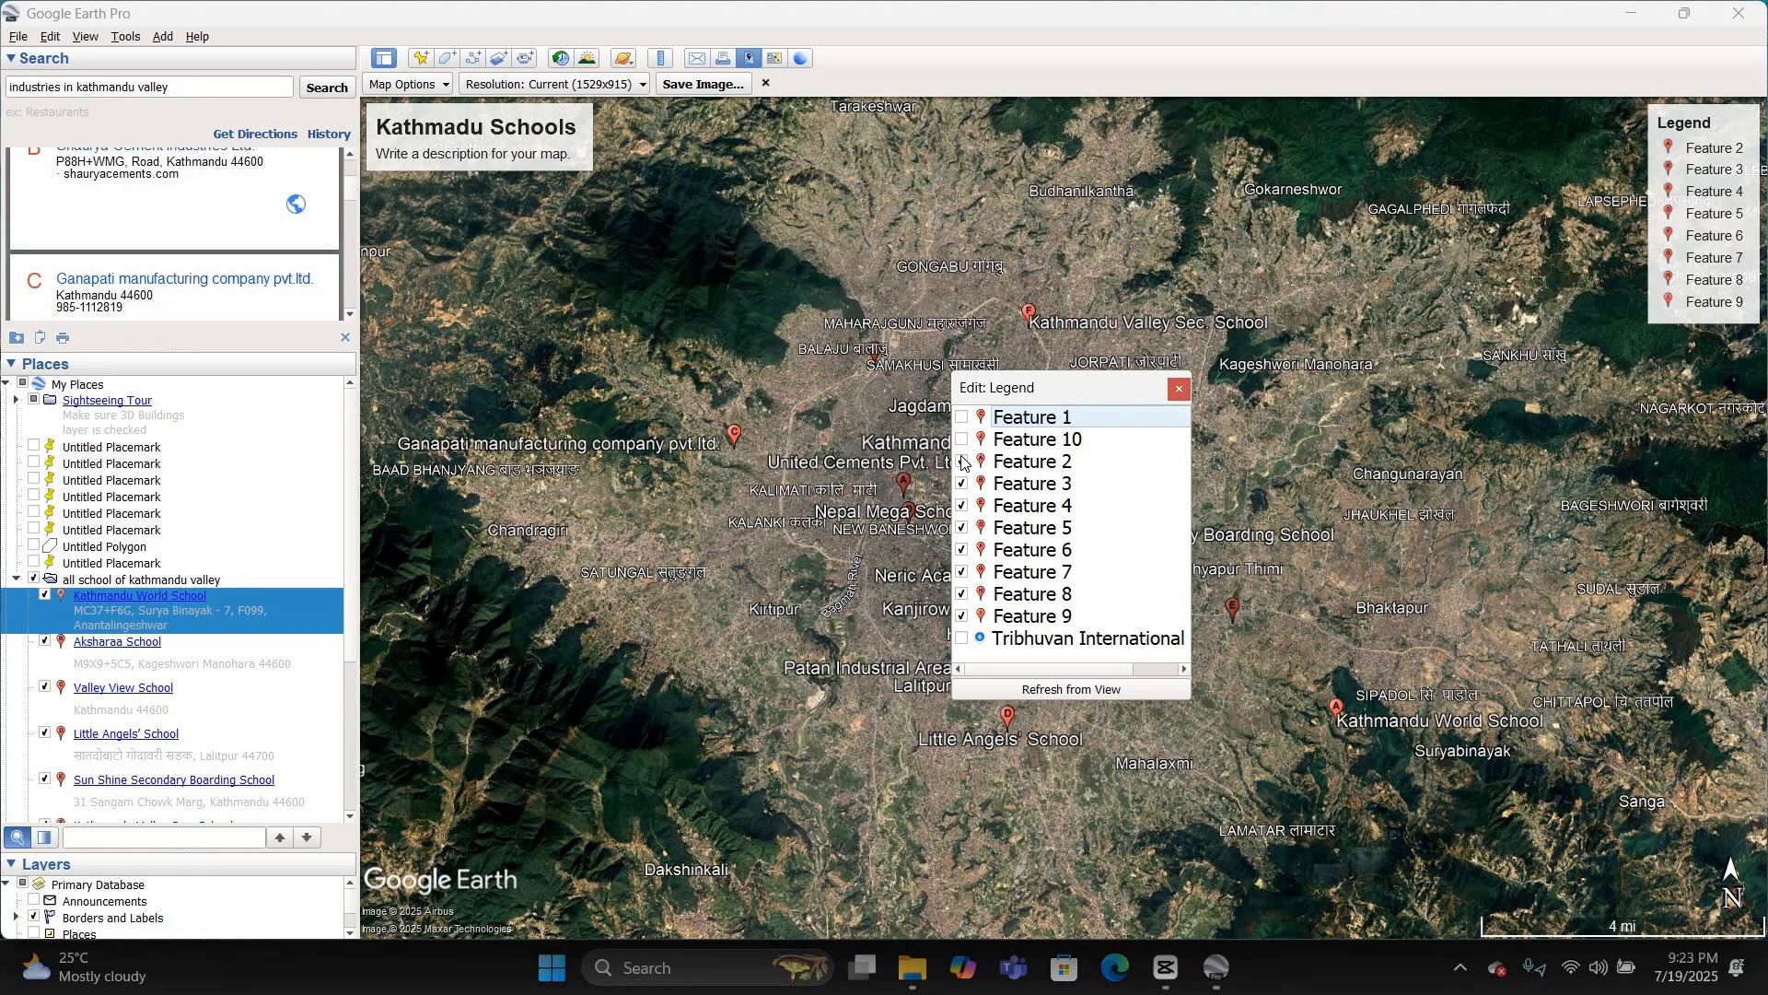
pyautogui.click(962, 462)
pyautogui.click(962, 507)
pyautogui.click(962, 528)
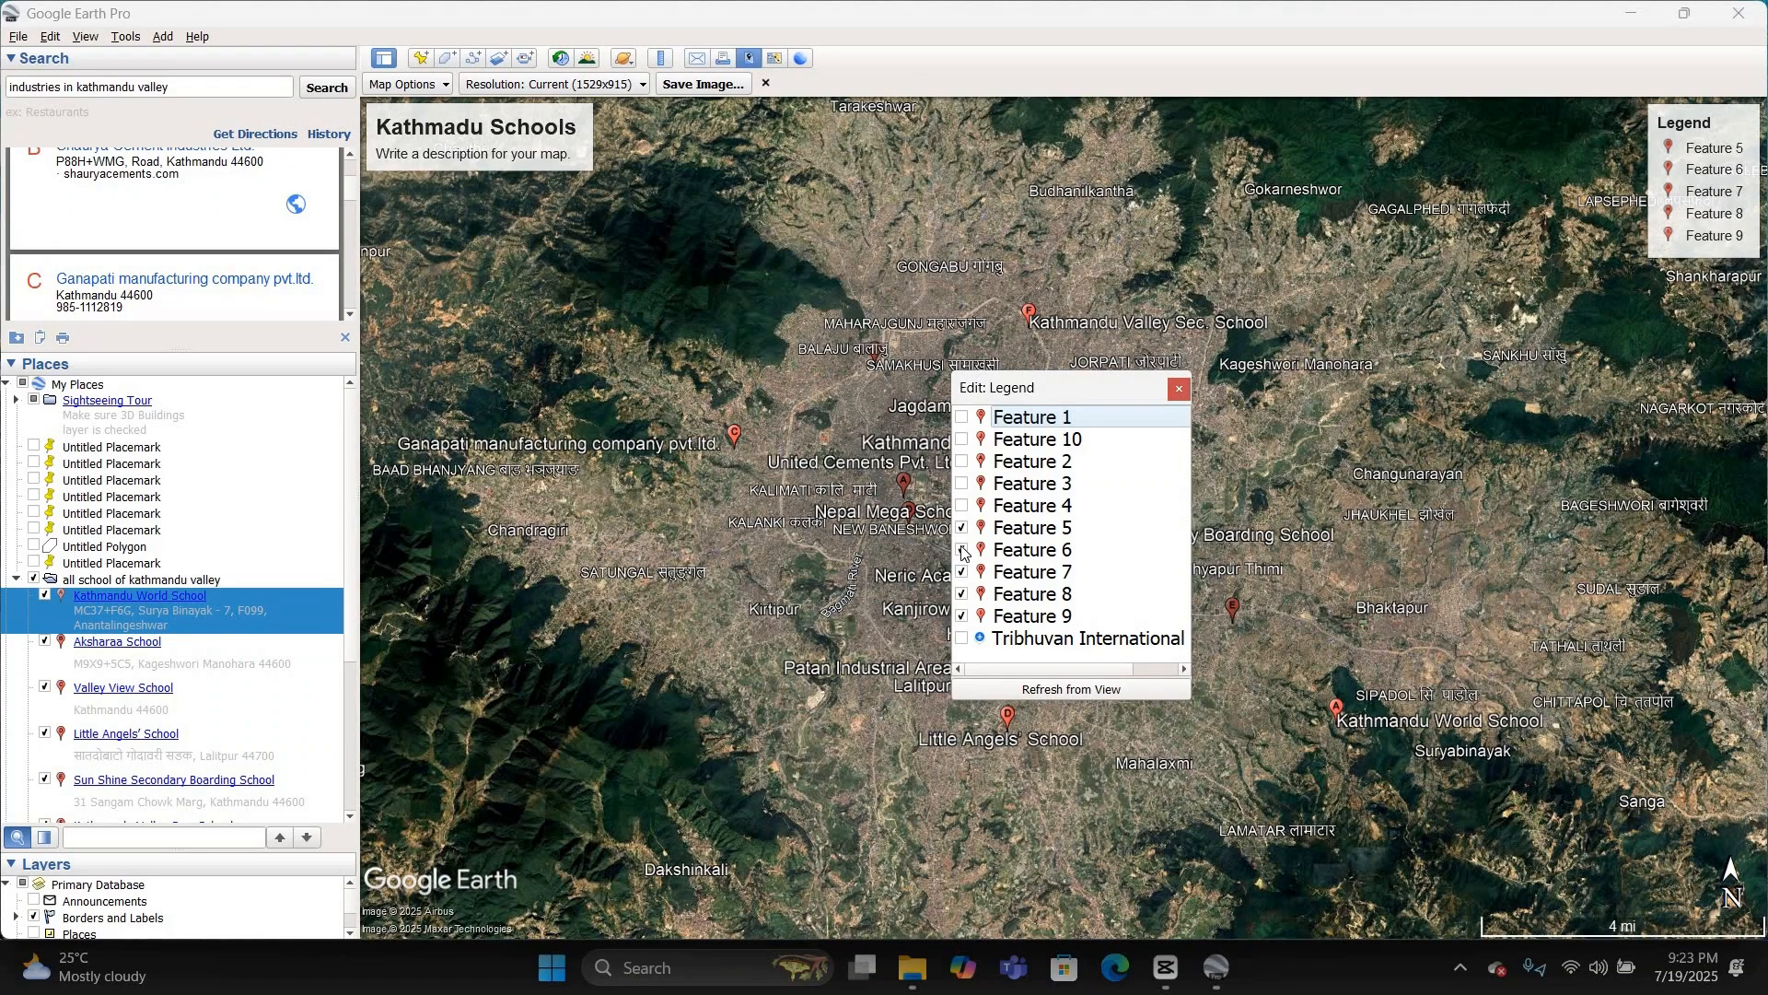
pyautogui.click(962, 550)
pyautogui.click(962, 574)
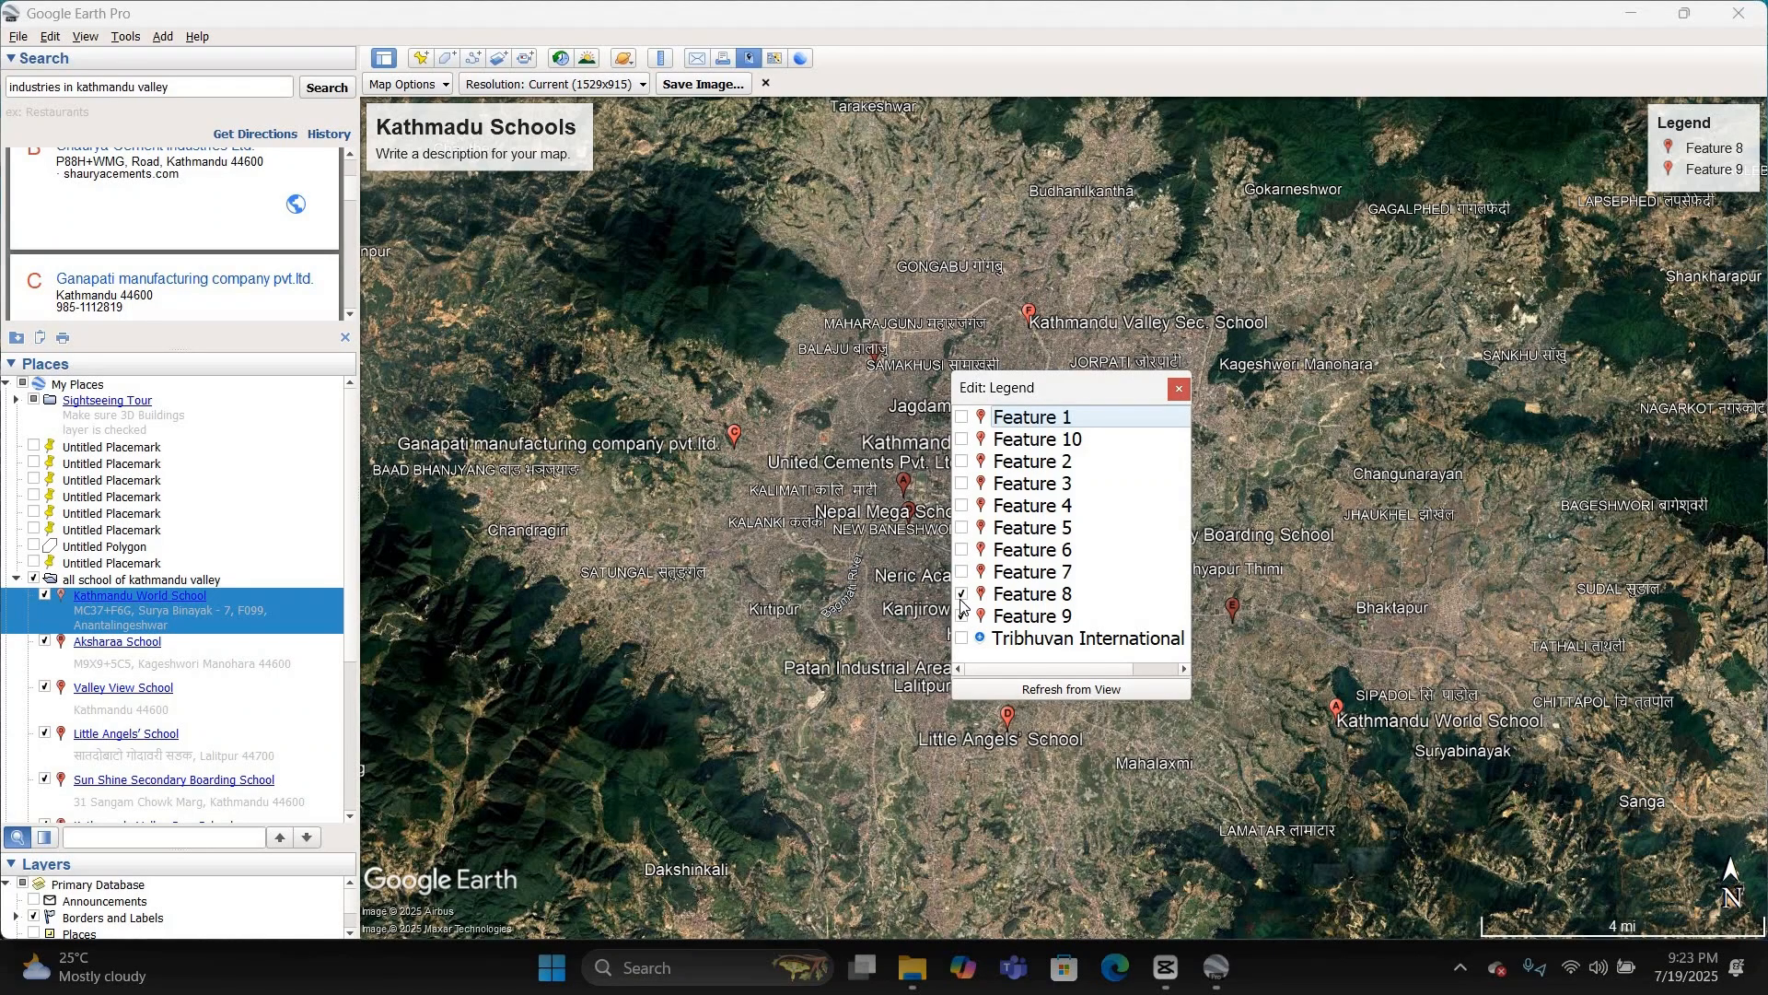
pyautogui.click(962, 595)
# Step: Rename the legend entry Feature 9 to "School" and close the legend editor
pyautogui.doubleClick(1056, 619)
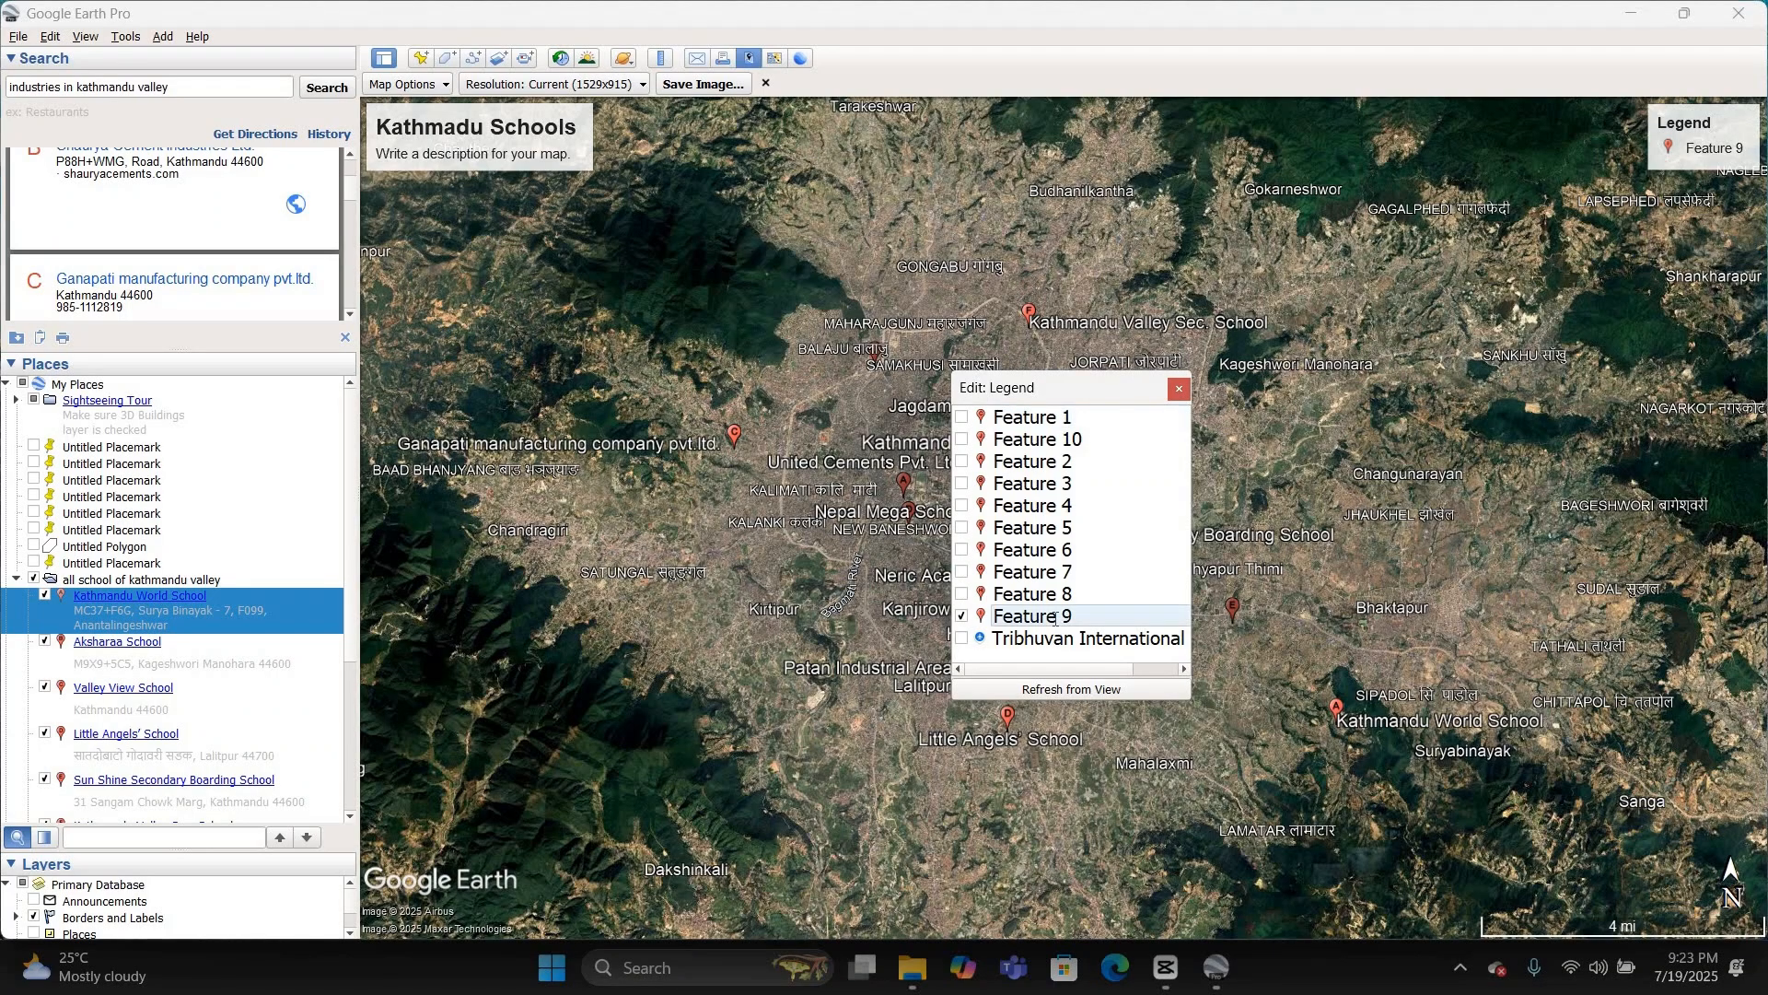
pyautogui.press('BackSpace')
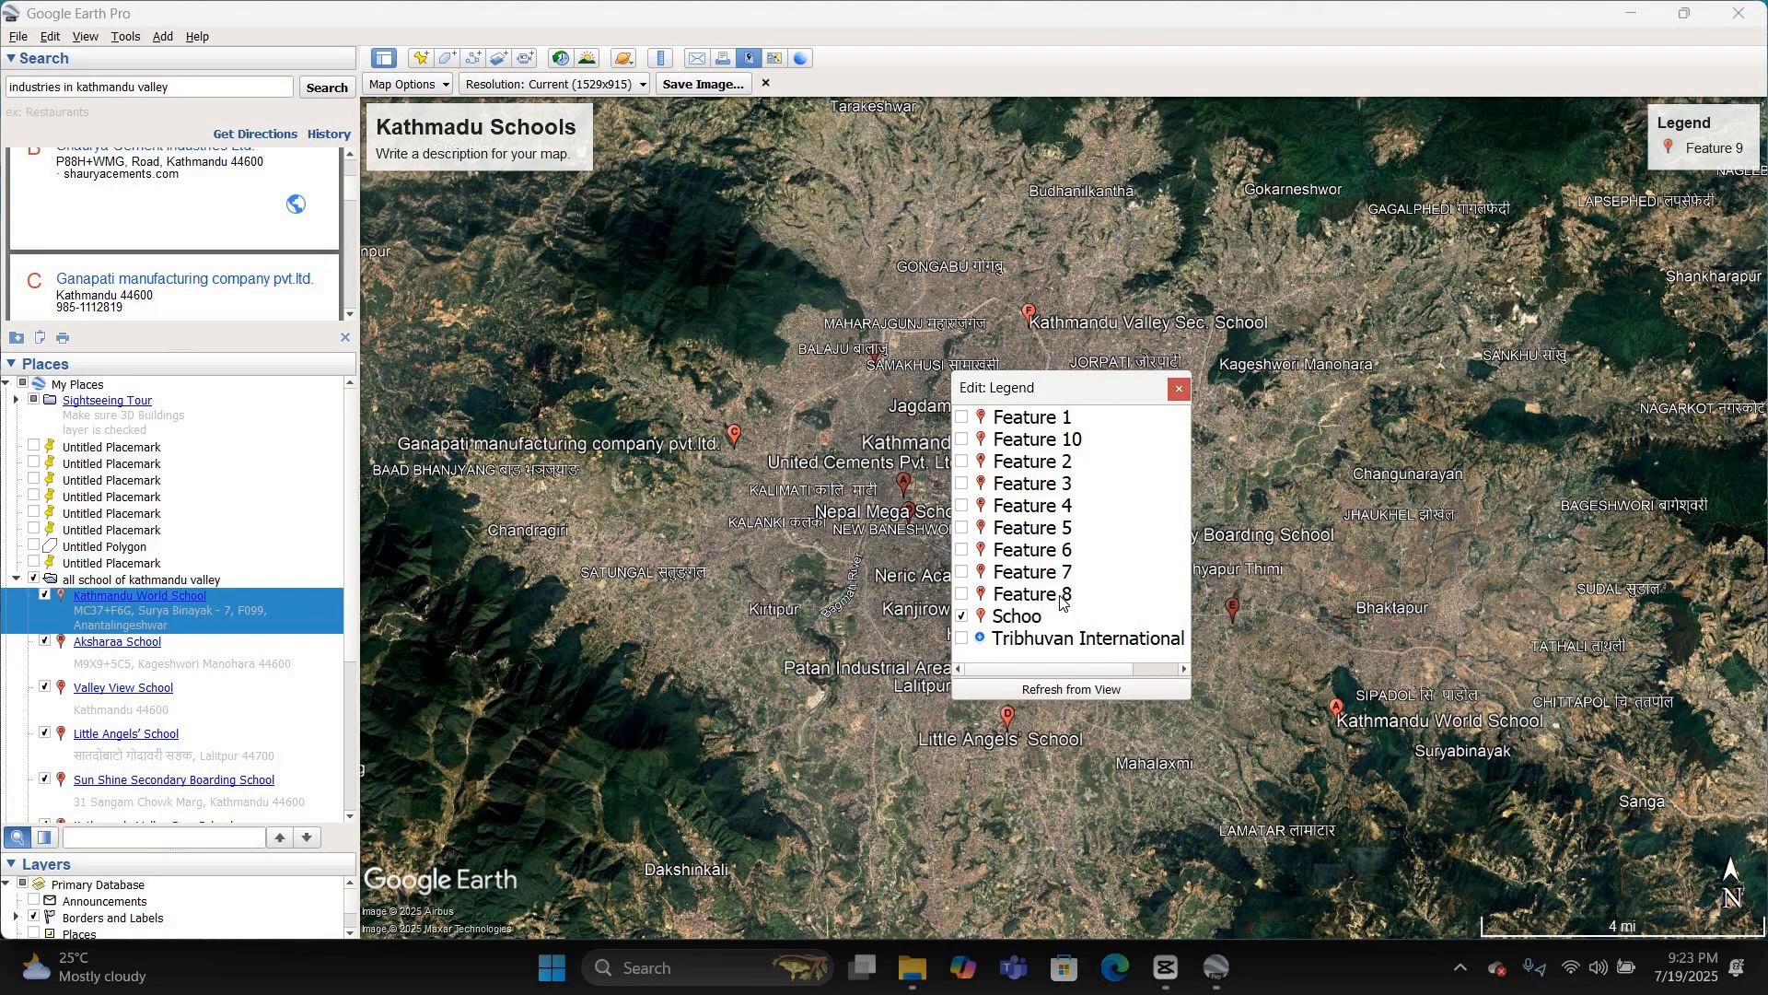
pyautogui.press('Return')
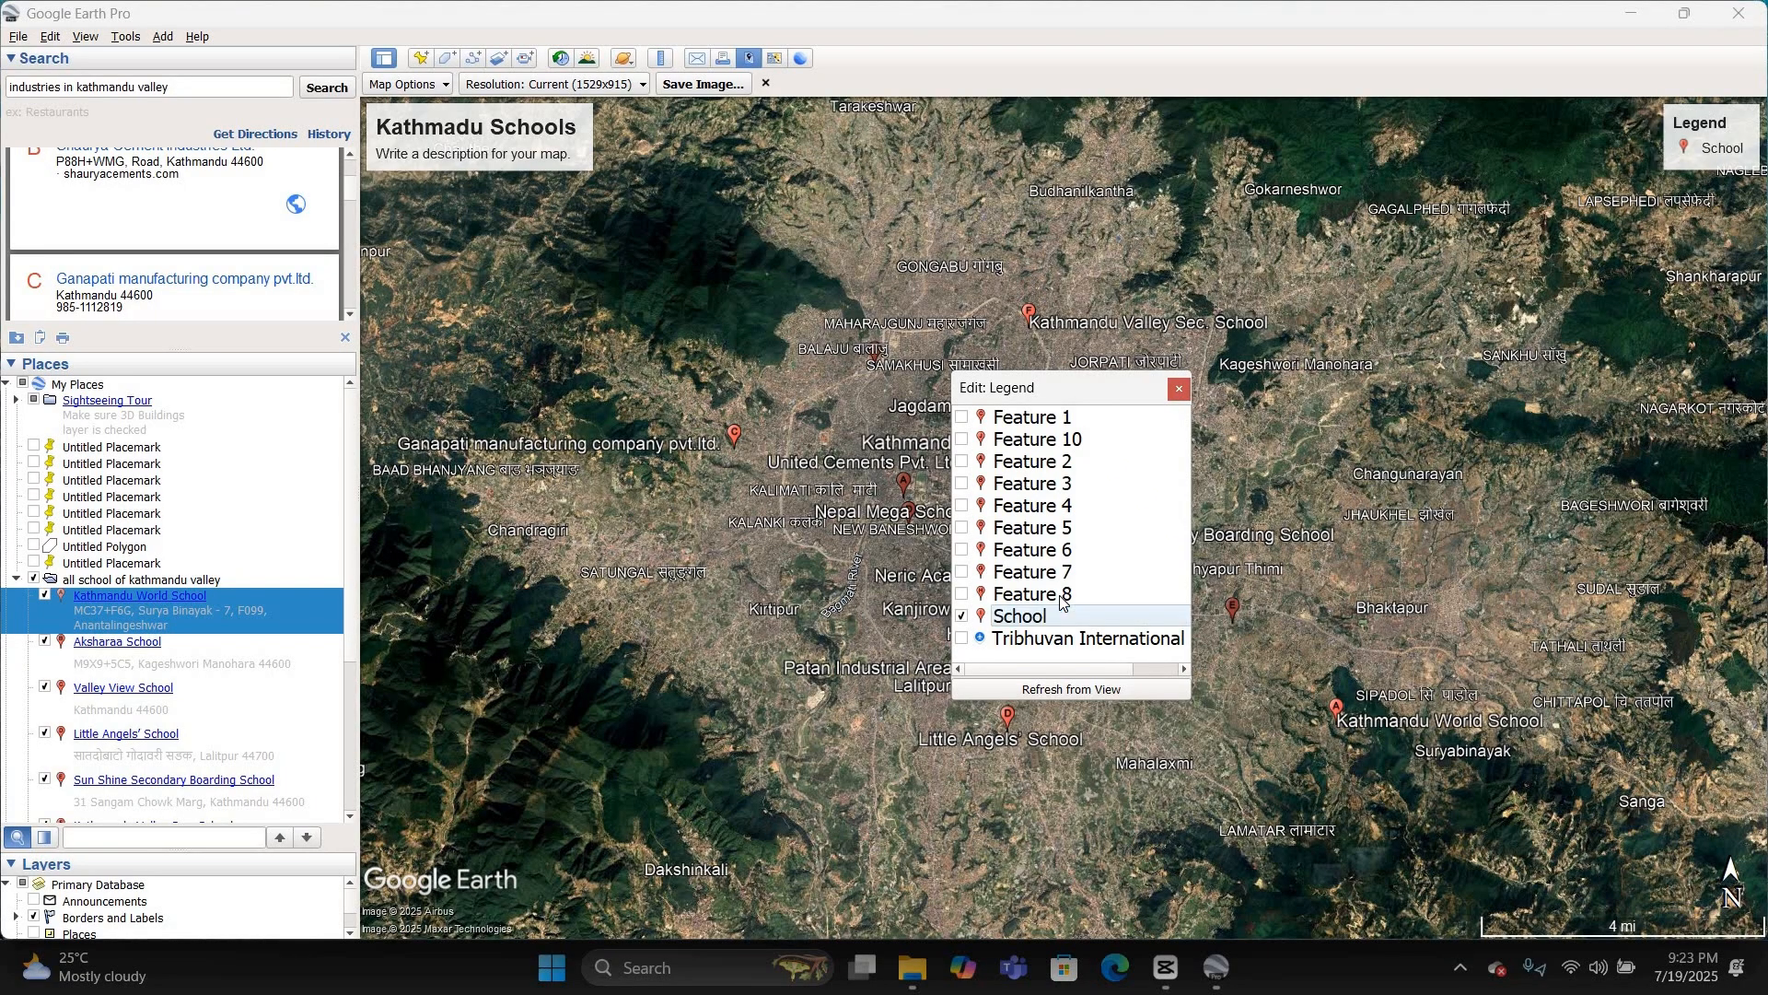
pyautogui.click(1179, 389)
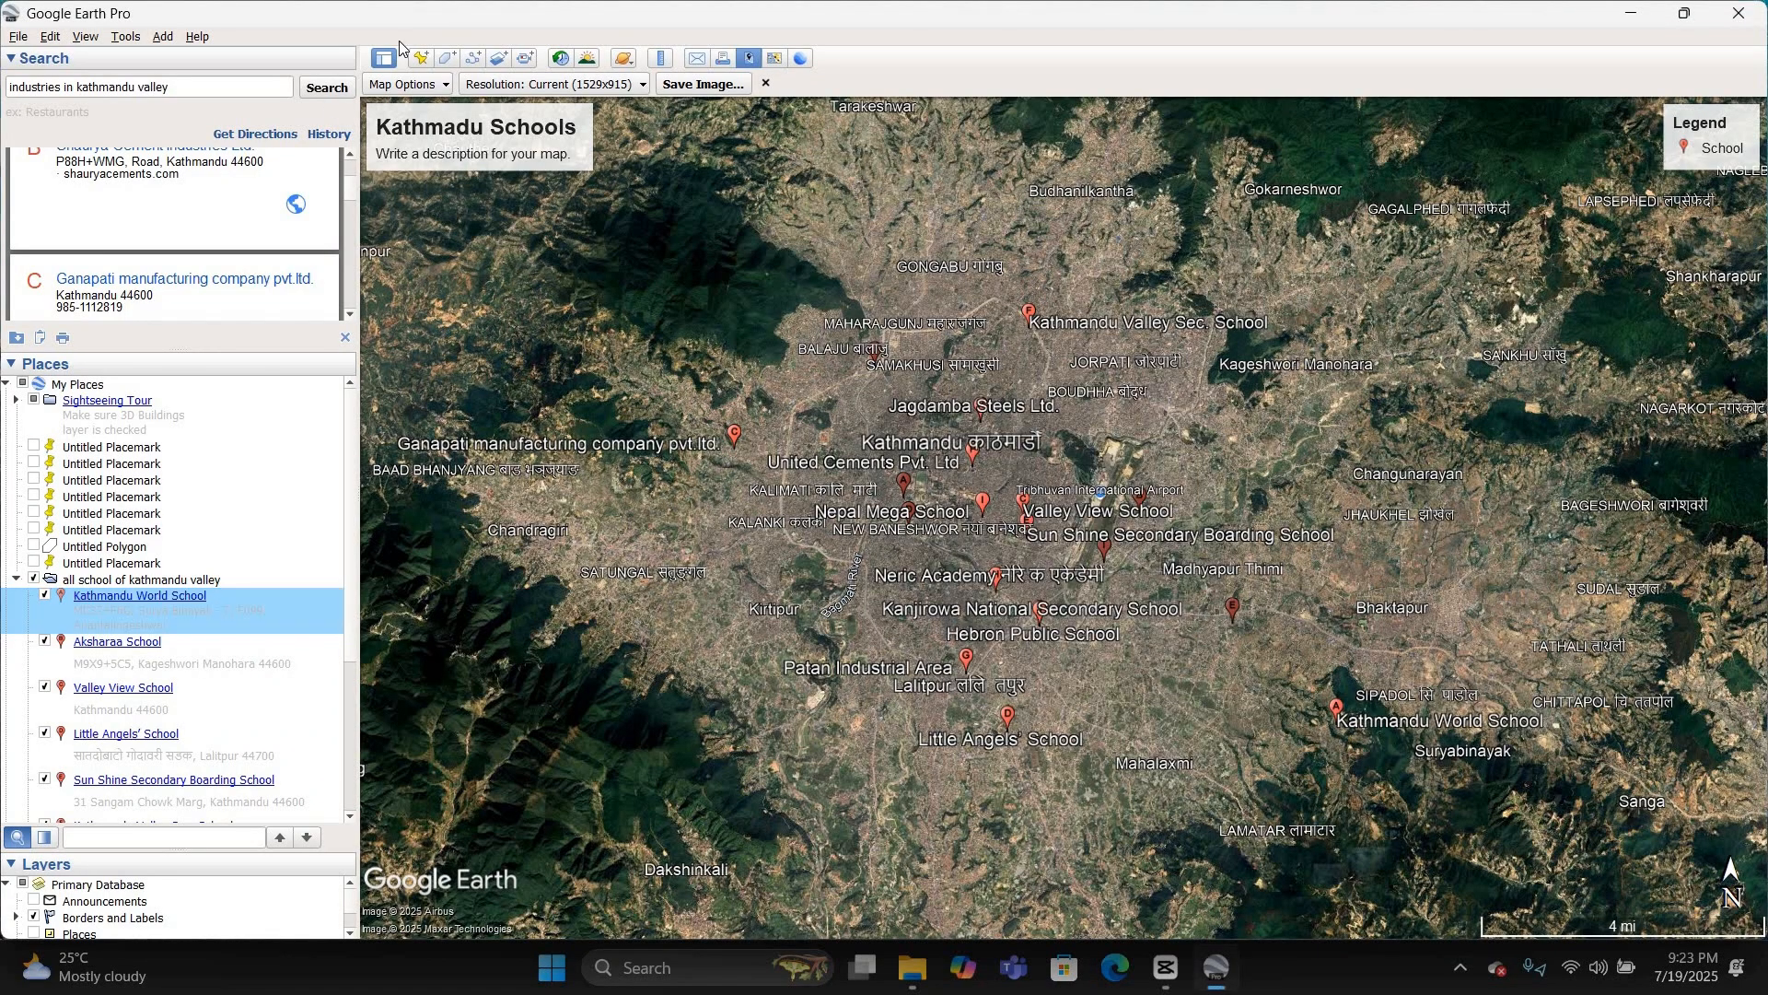
# Step: Save the map layout as the JPEG image "kathmanduvalley_school_map" in the Downloads folder
pyautogui.click(735, 81)
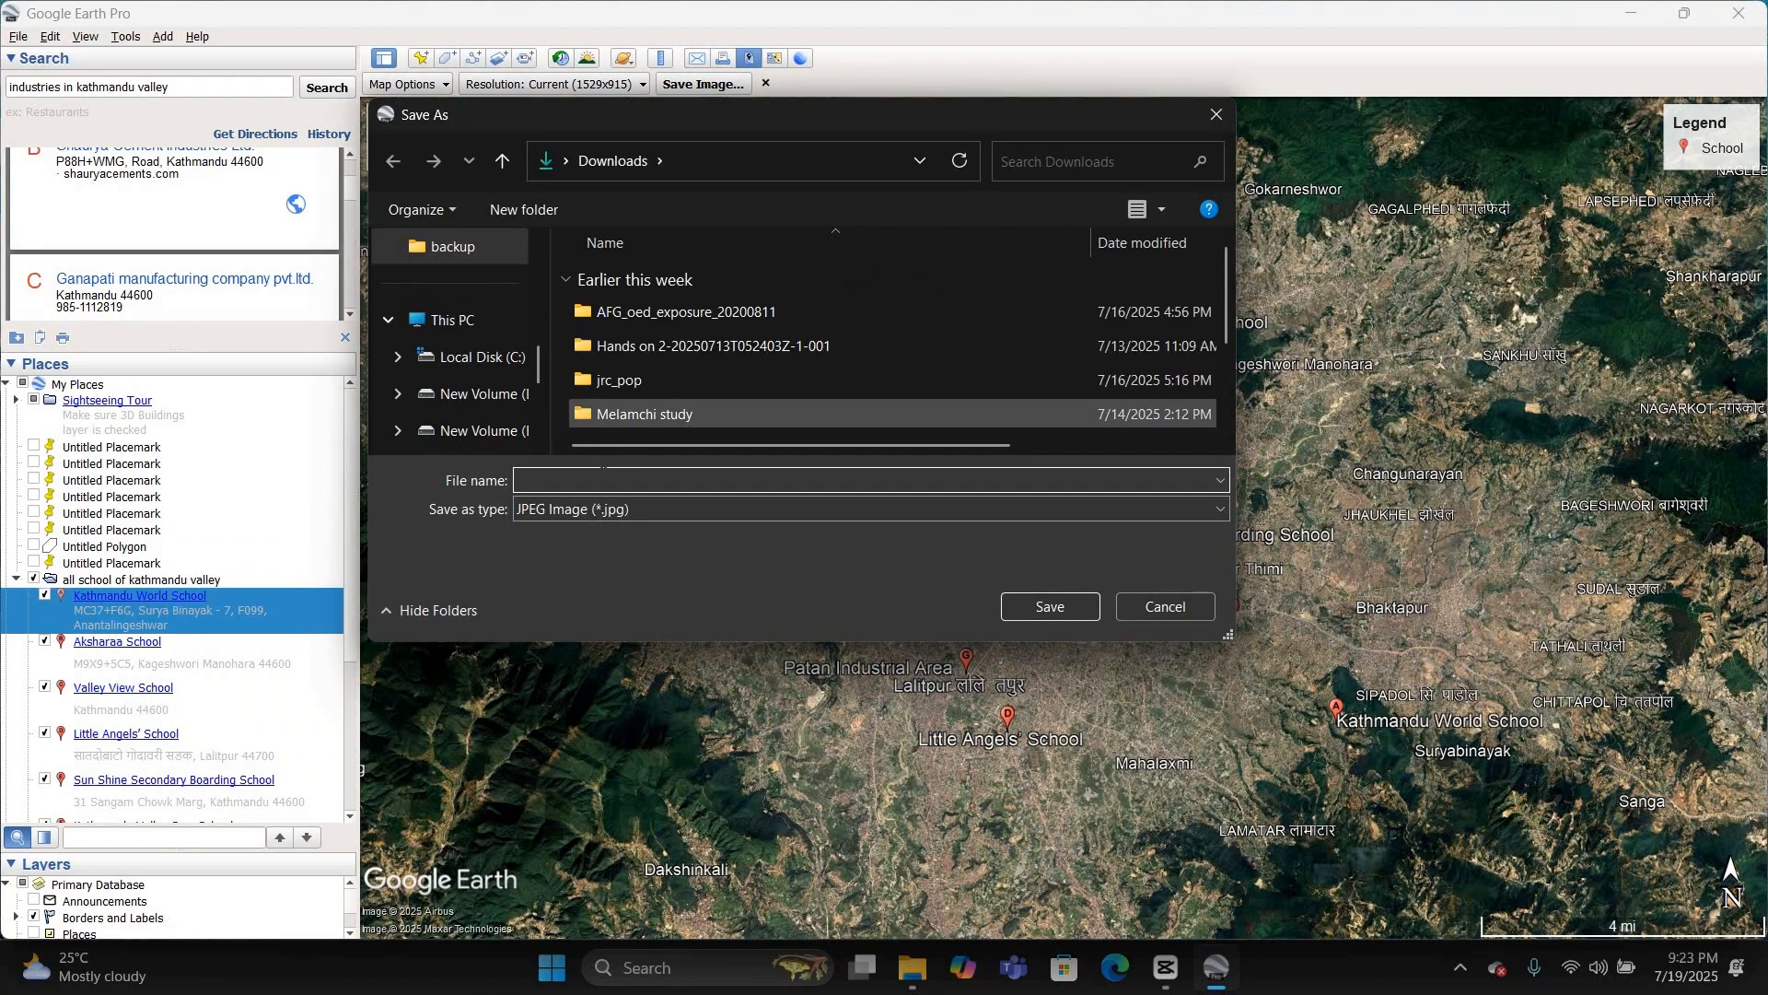
pyautogui.write('kathmanduvalley_school_map')
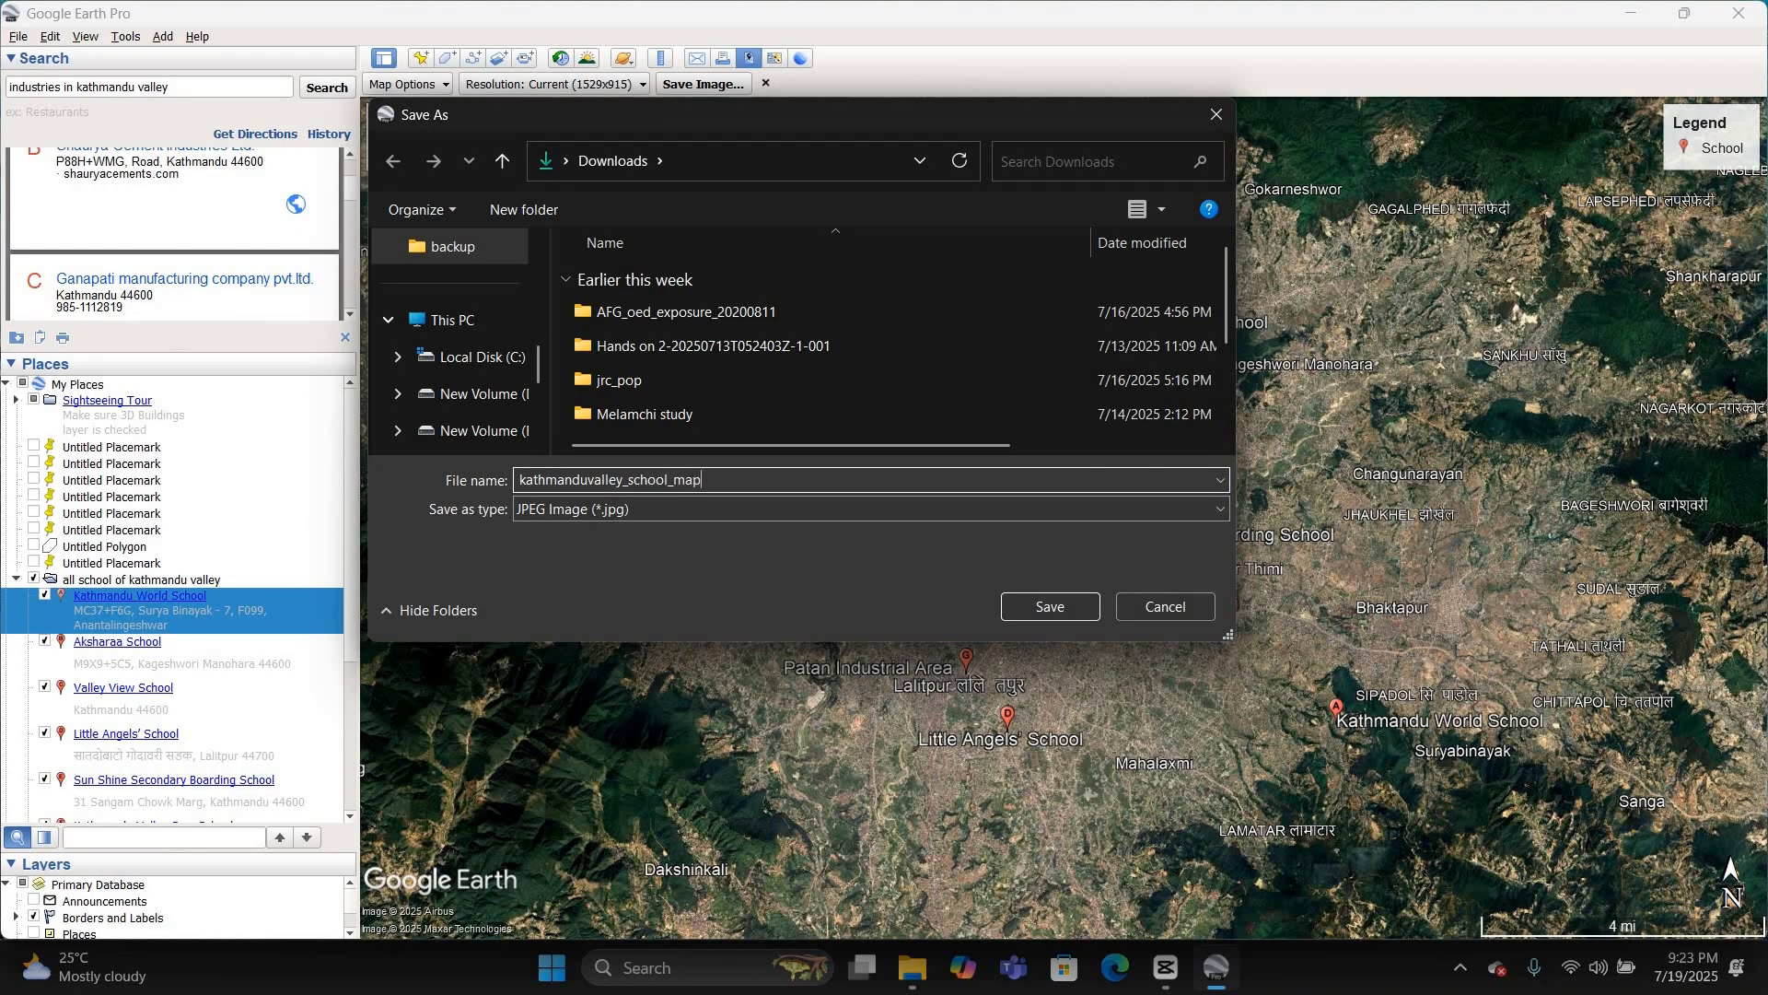
pyautogui.press('Return')
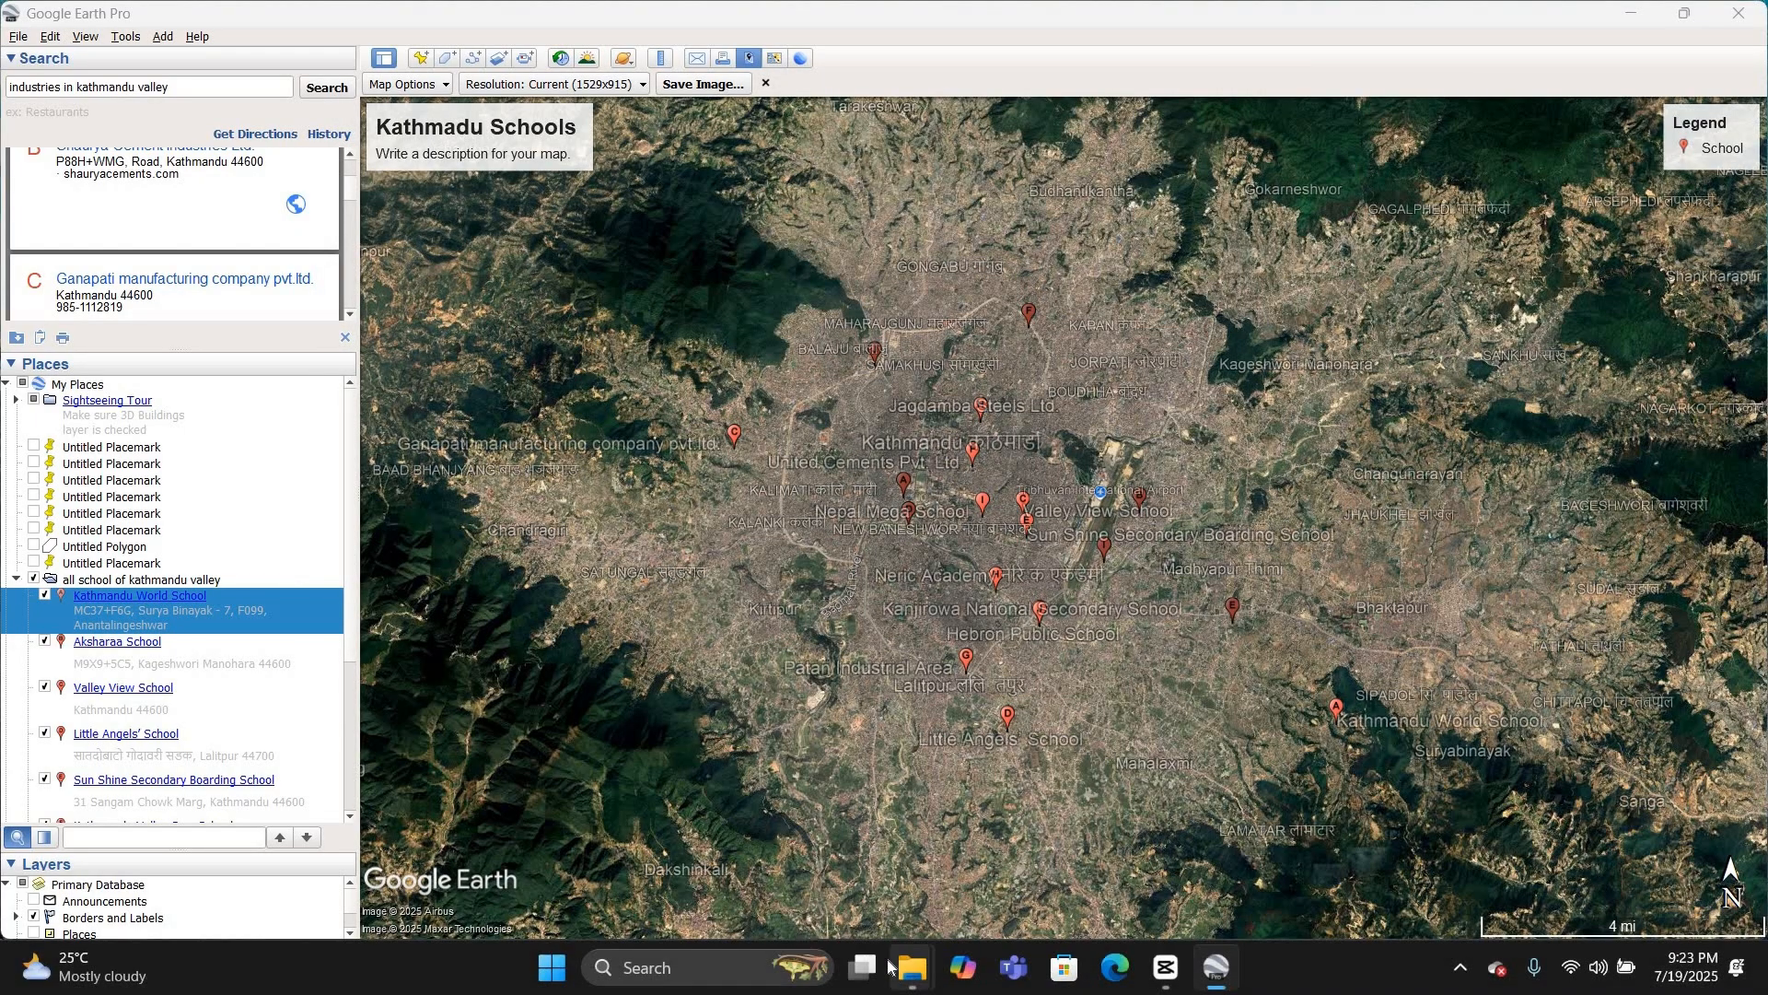
# Step: Switch to File Explorer, open kathmanduvalley_school_map.jpg from Downloads and view the exported map maximized
pyautogui.moveTo(902, 967)
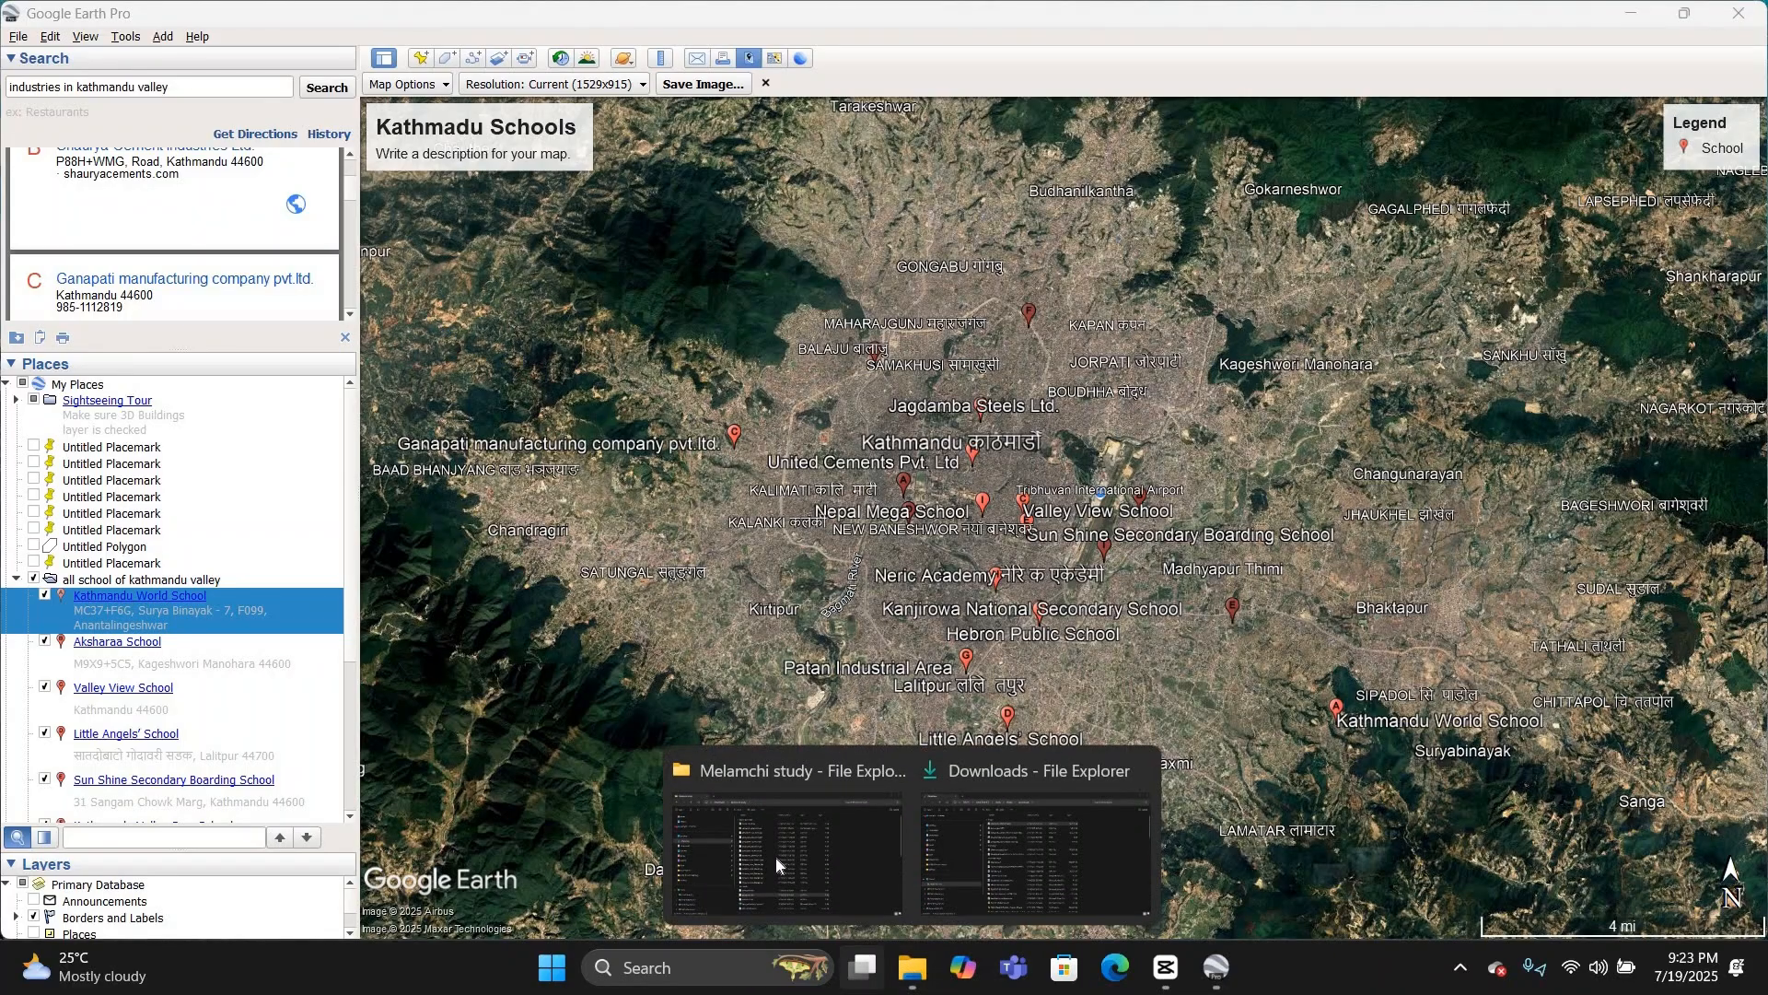
pyautogui.click(776, 855)
pyautogui.click(191, 367)
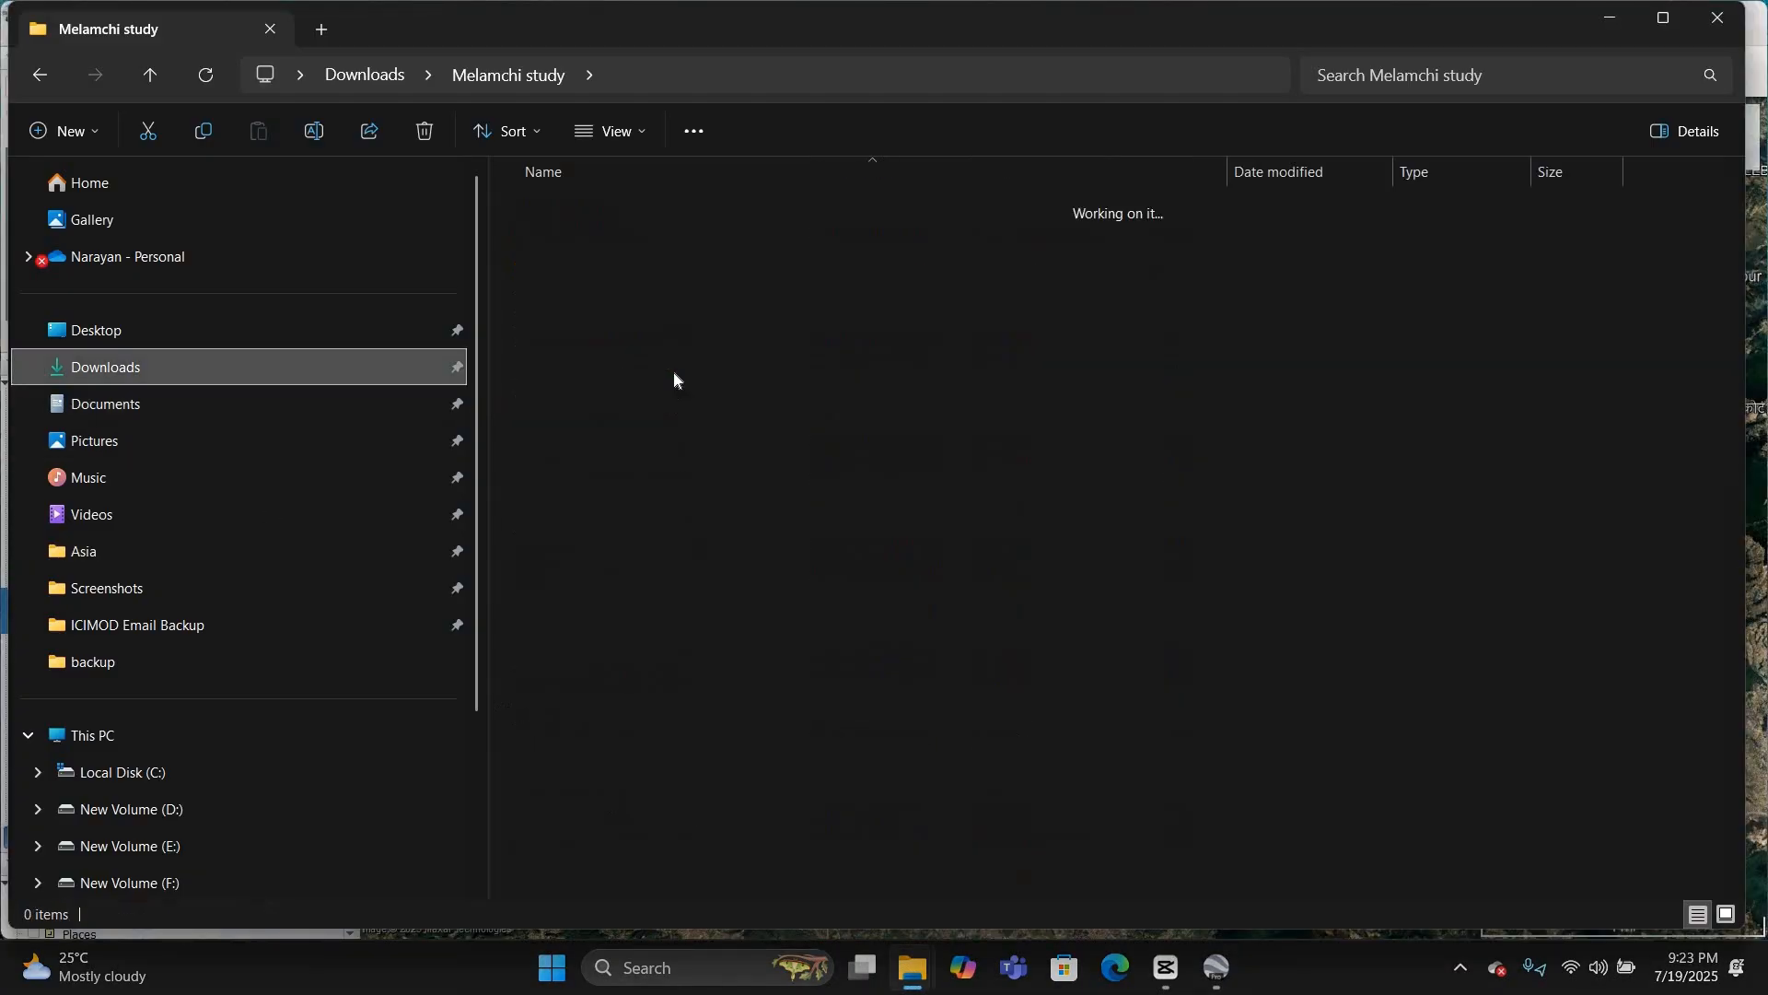
pyautogui.click(866, 372)
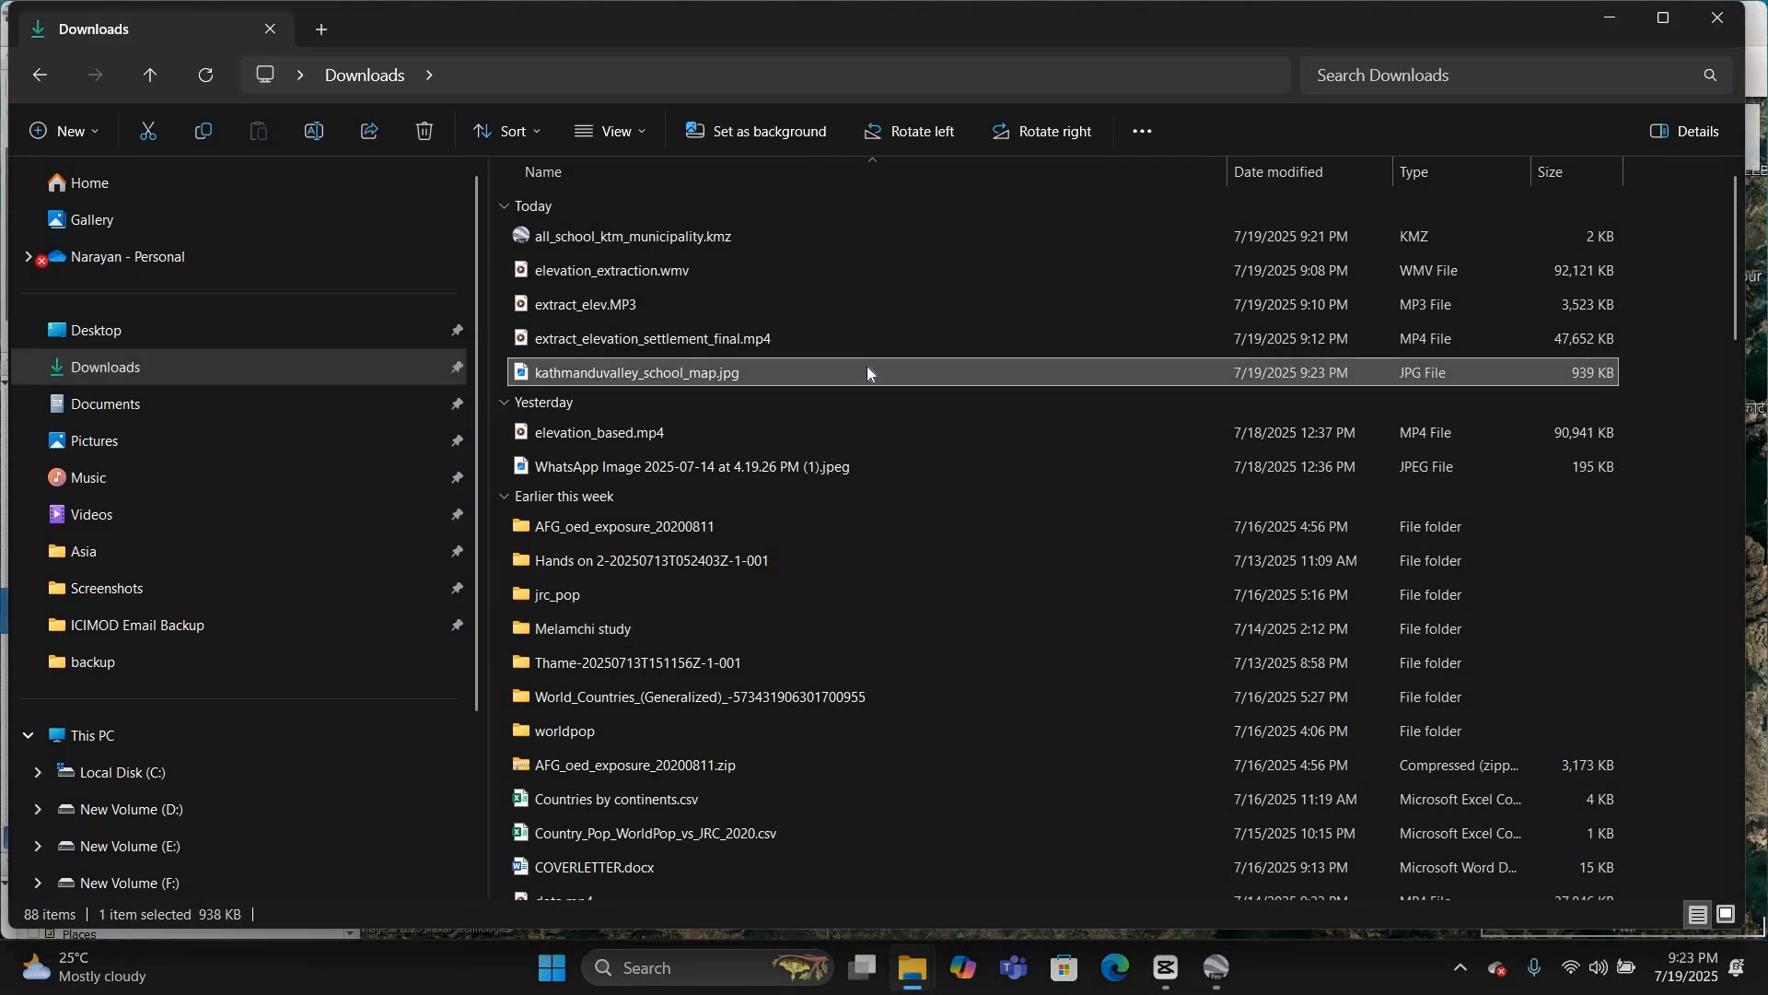
pyautogui.doubleClick(866, 370)
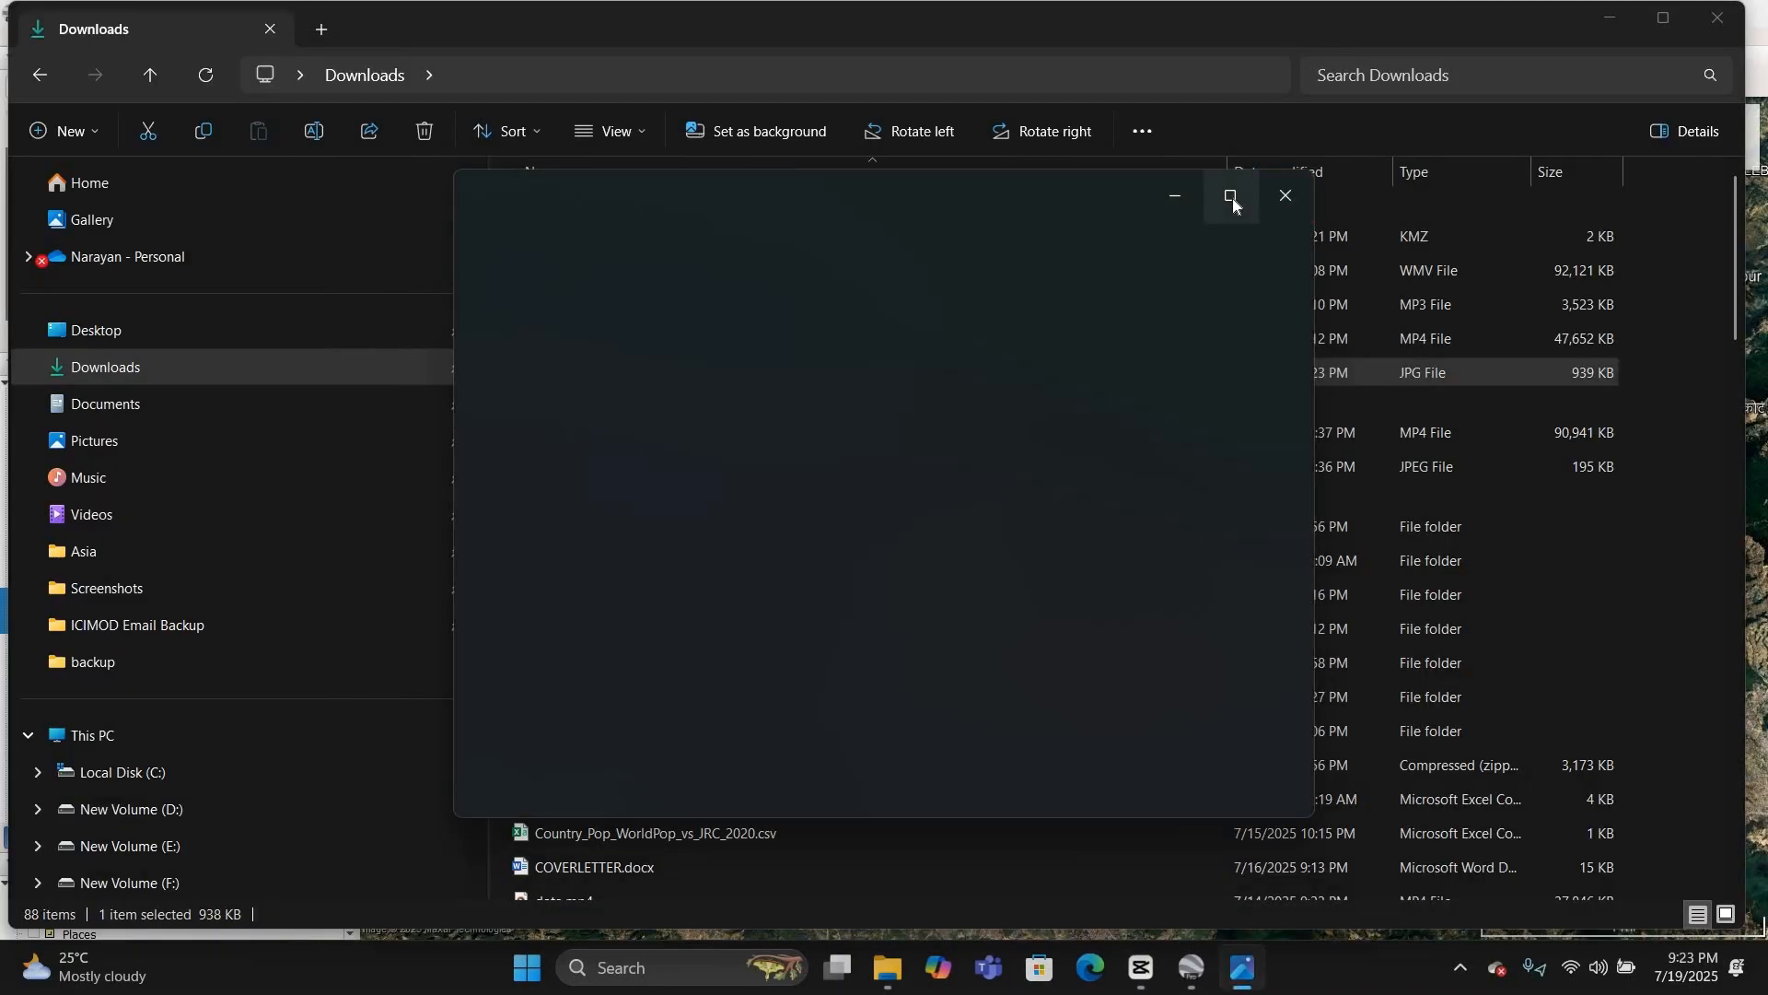
pyautogui.click(1230, 196)
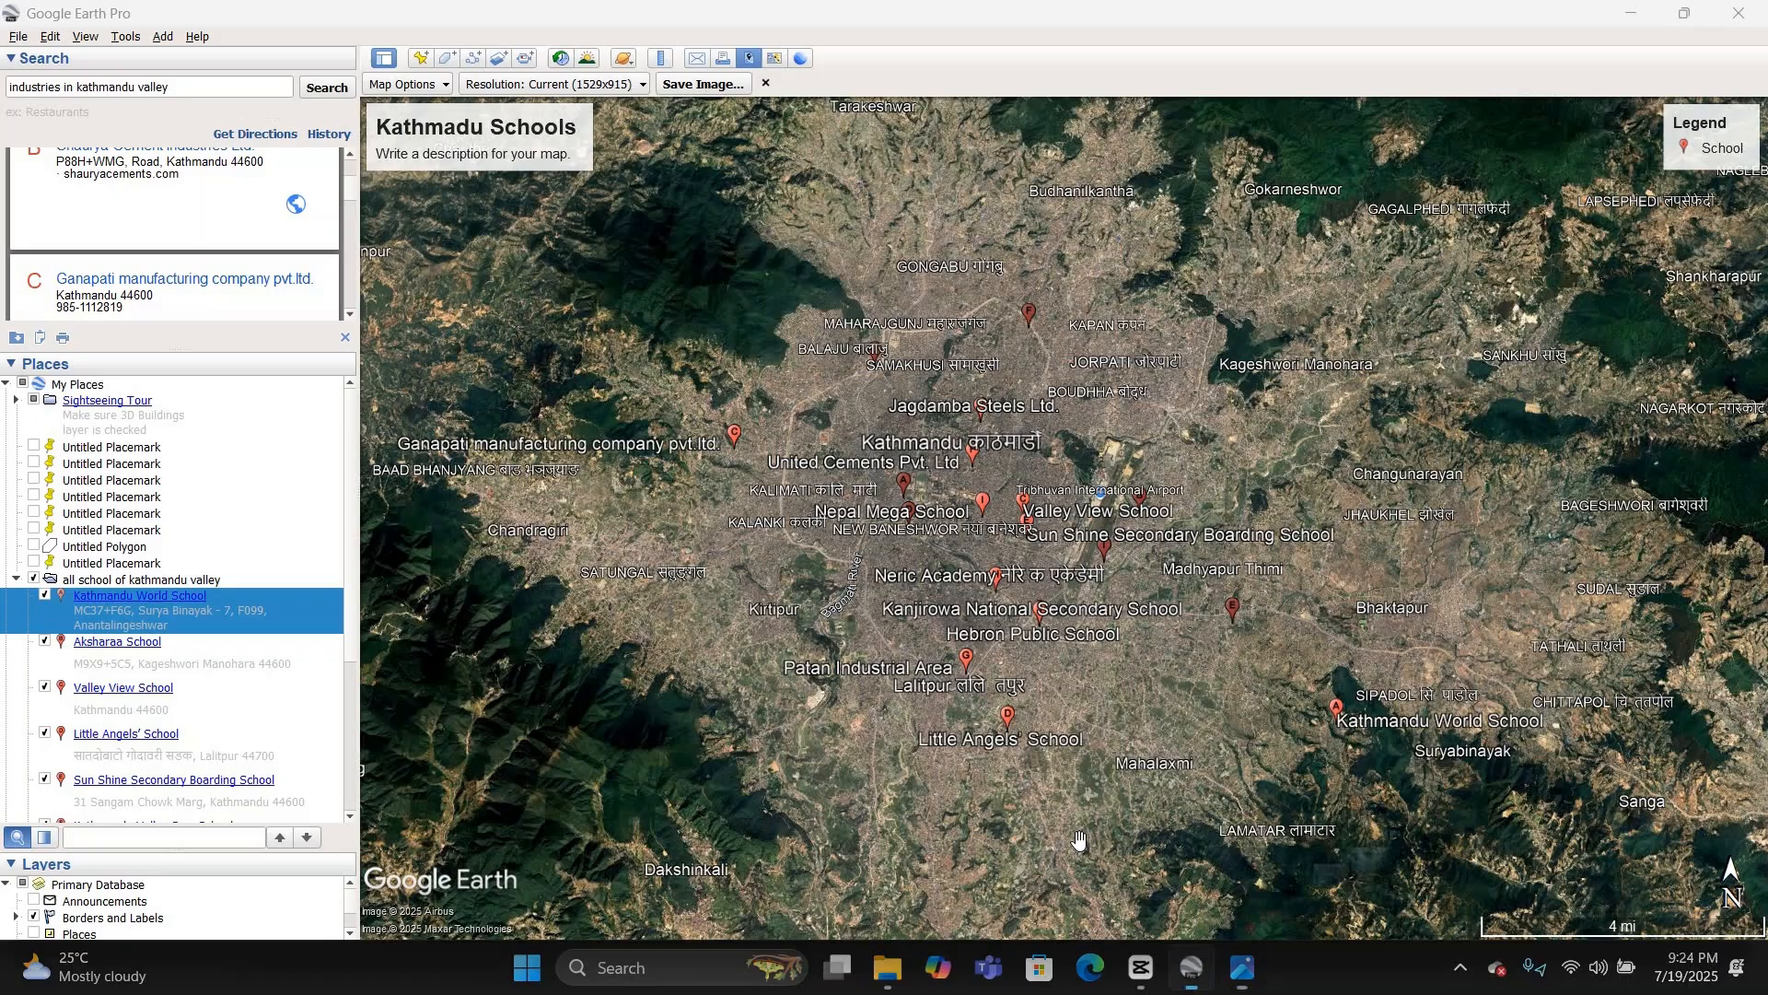
# Step: Return to Google Earth Pro and delete the placeholder description text under the map title
pyautogui.click(1192, 969)
pyautogui.click(470, 129)
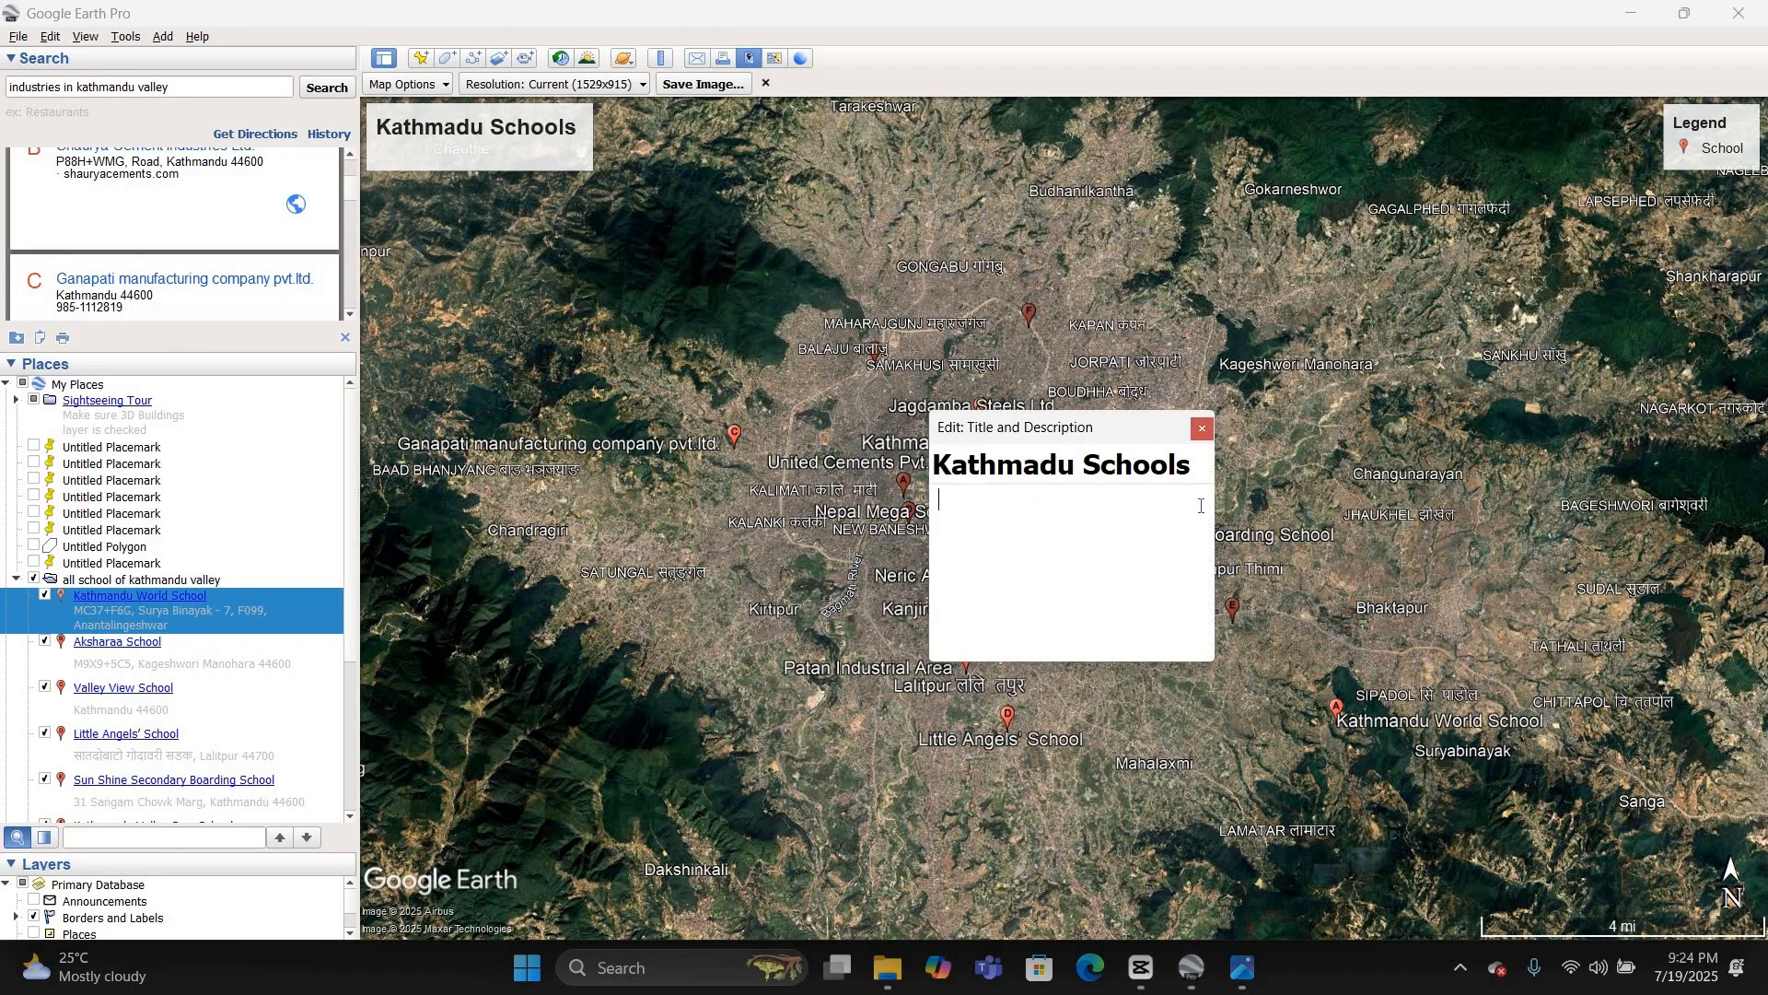
pyautogui.click(1262, 473)
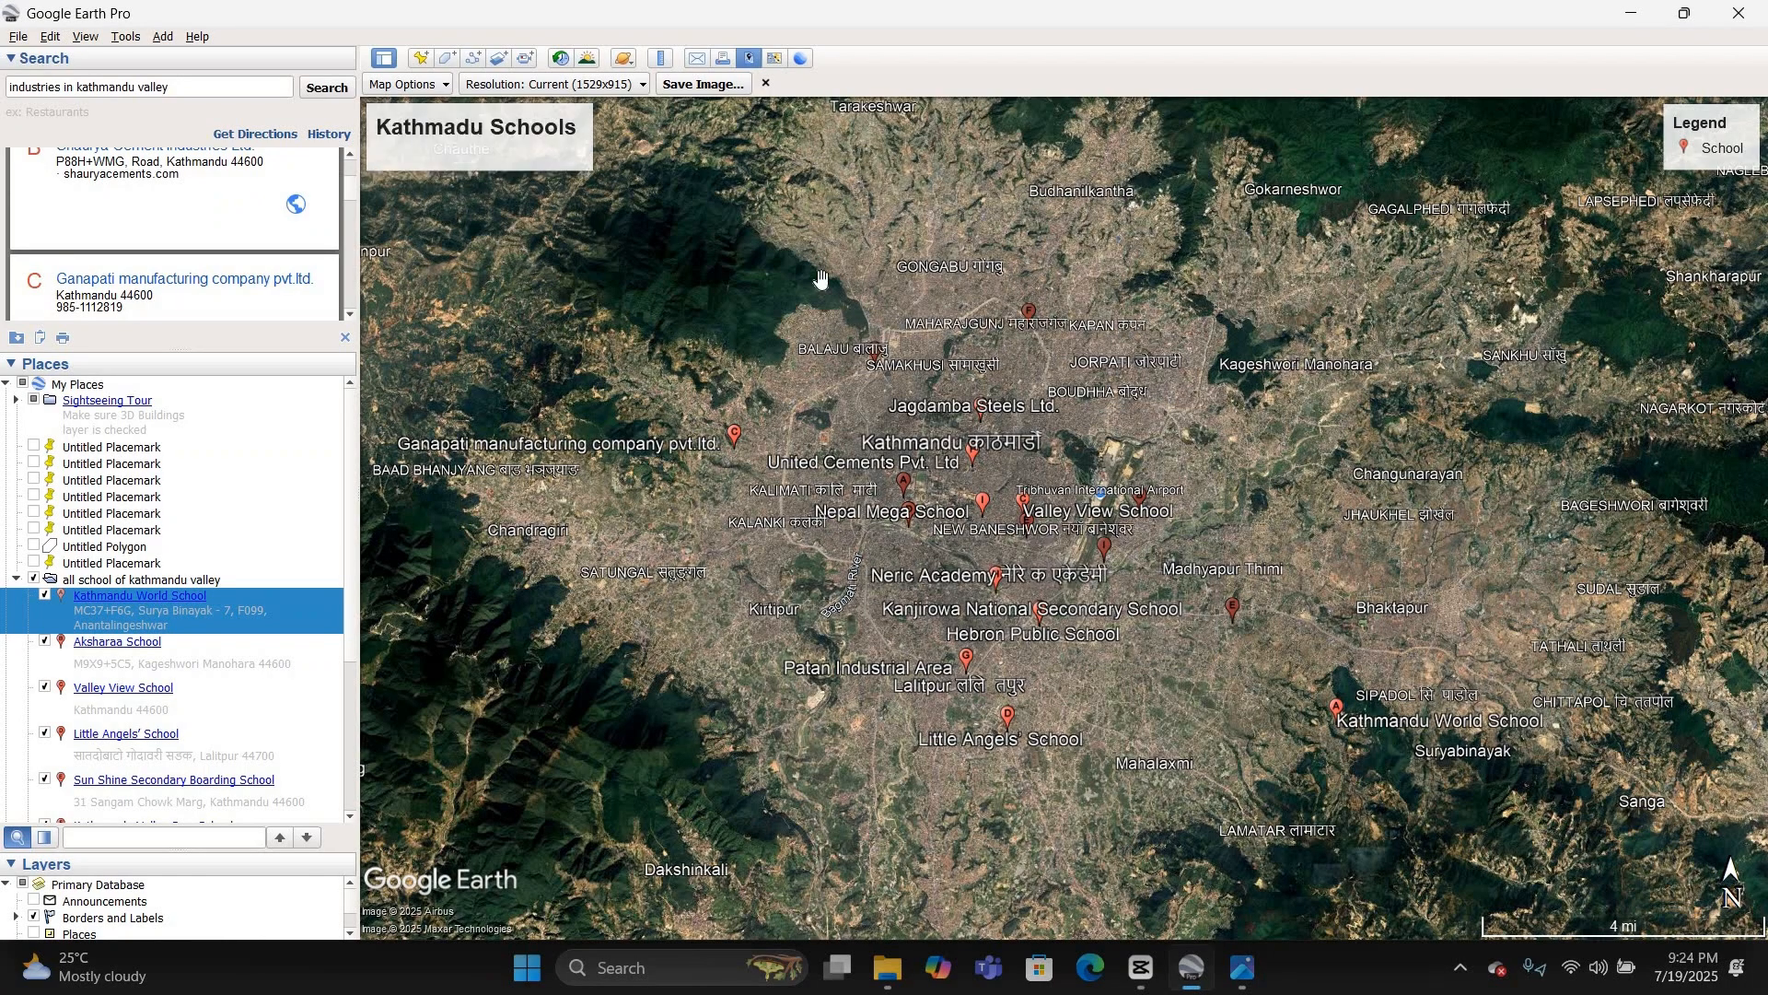
# Step: Try the second, muted styling preset on the map layout and start saving the map configuration, then cancel the save
pyautogui.click(405, 84)
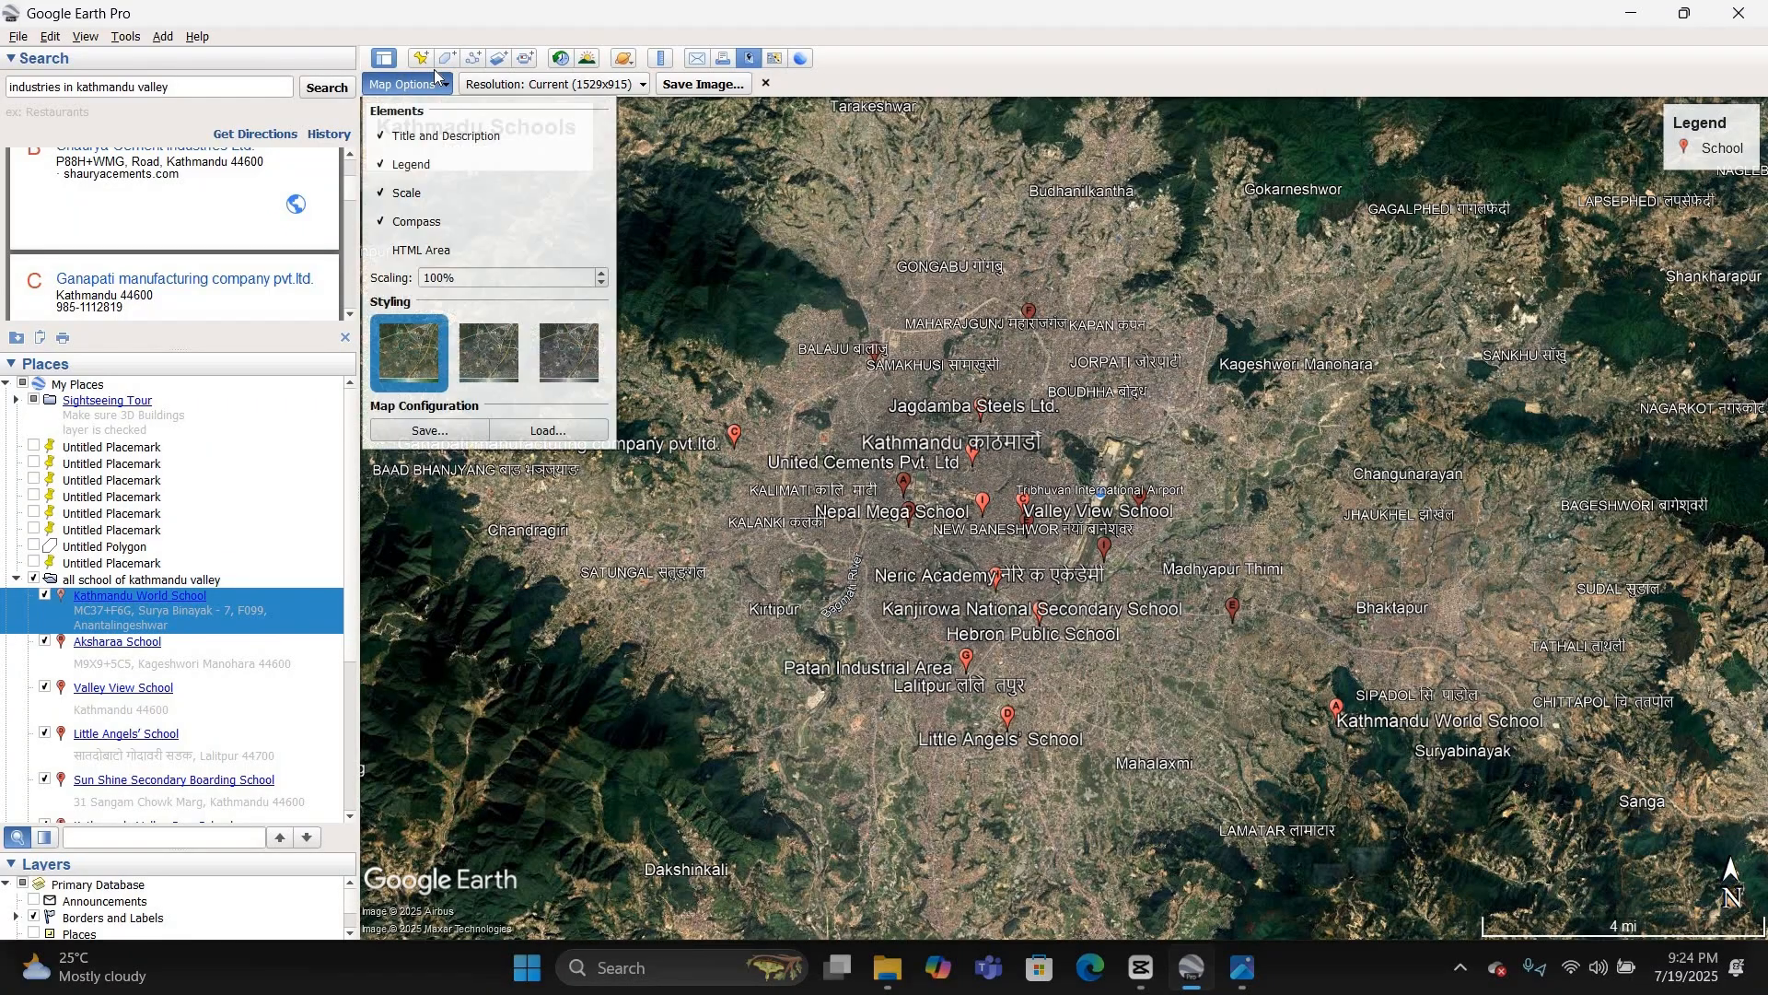
pyautogui.click(479, 346)
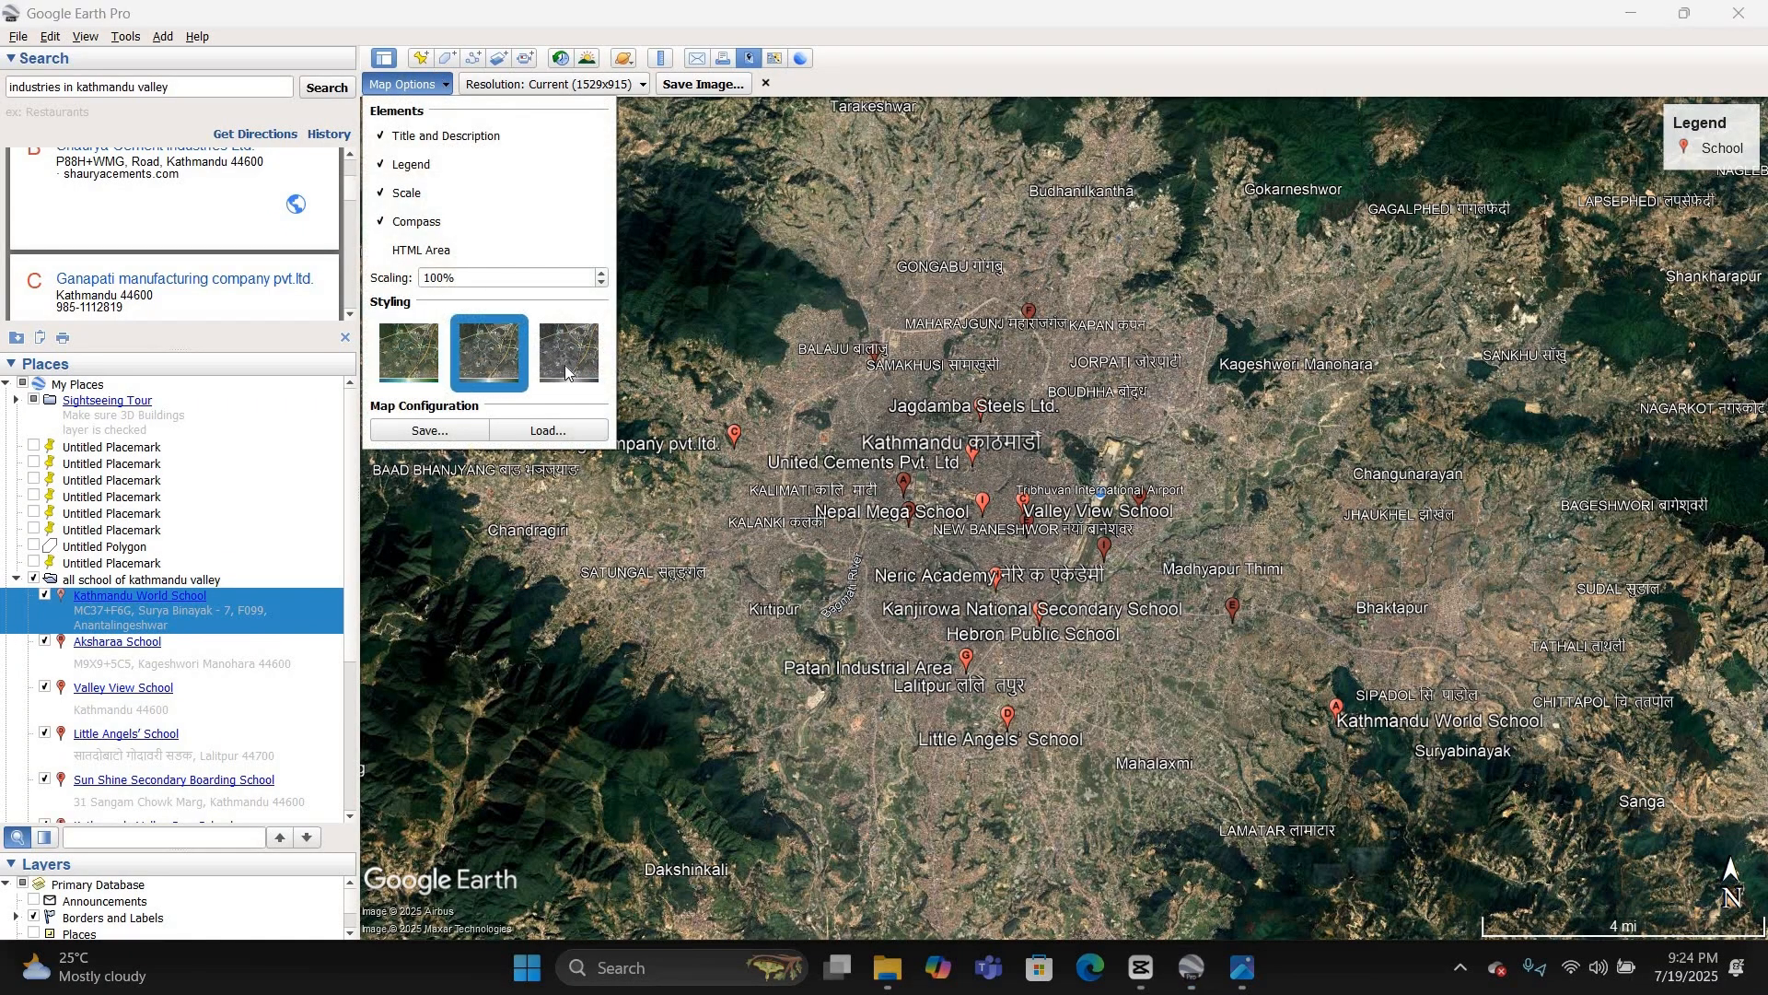
pyautogui.click(449, 432)
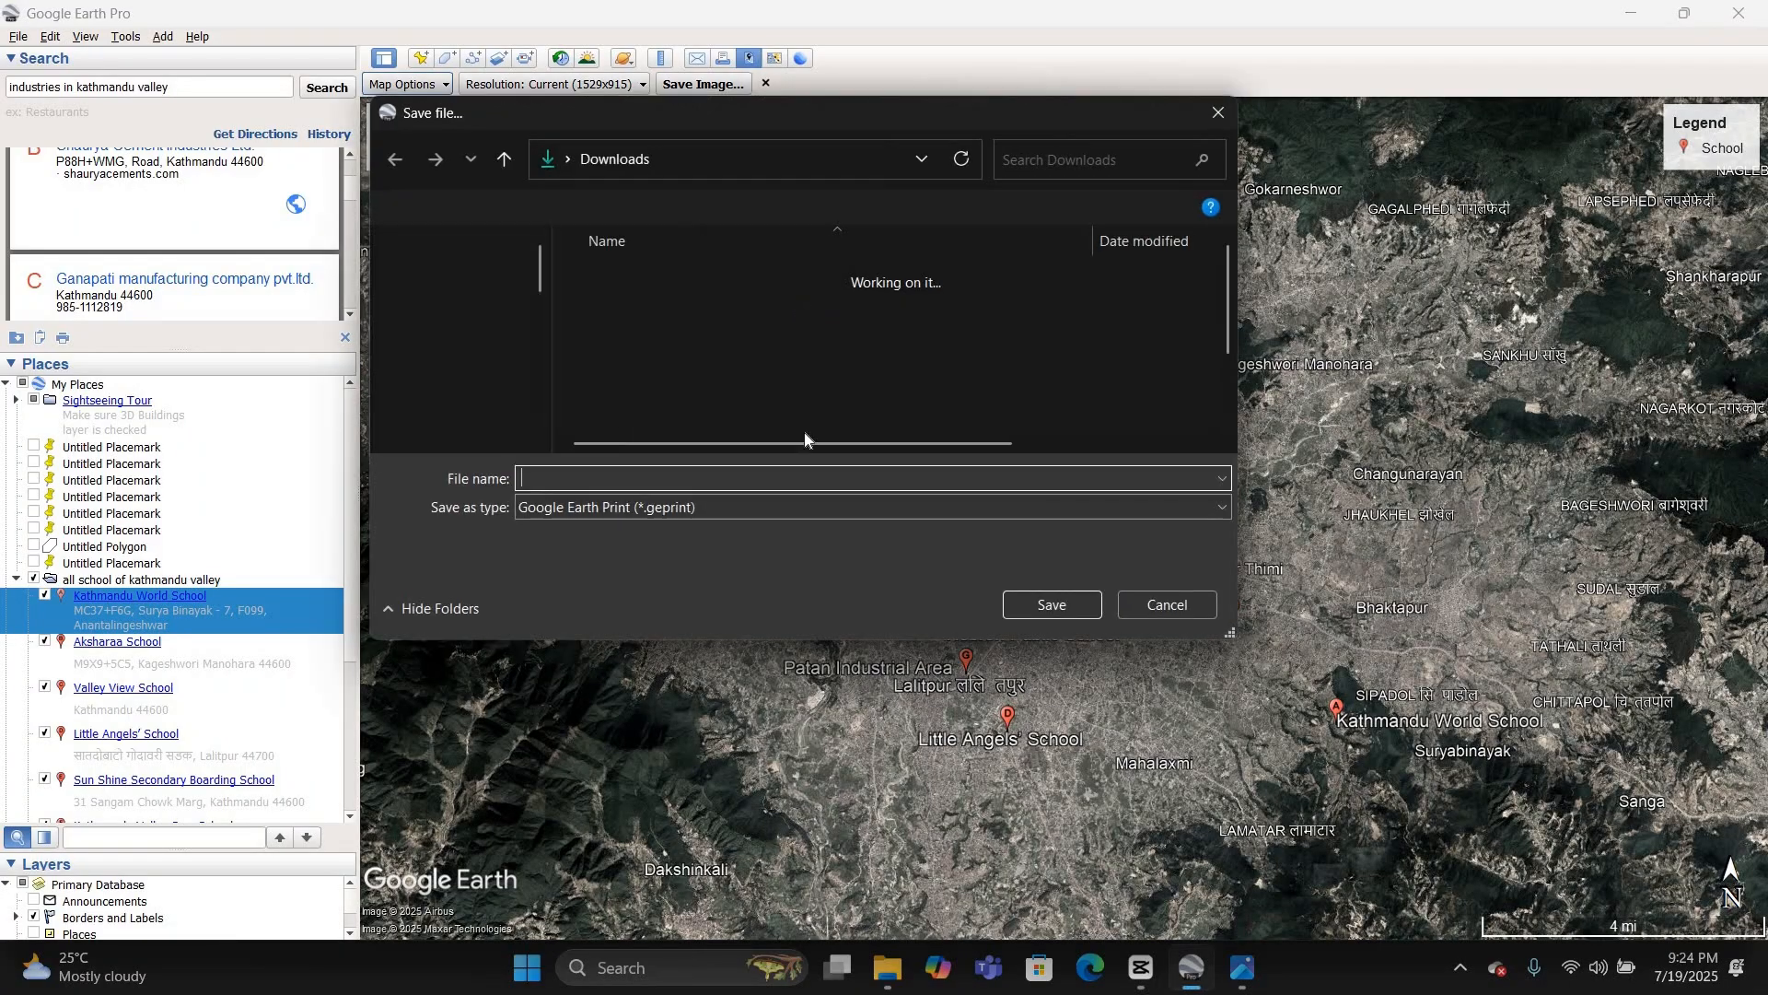
pyautogui.click(1167, 605)
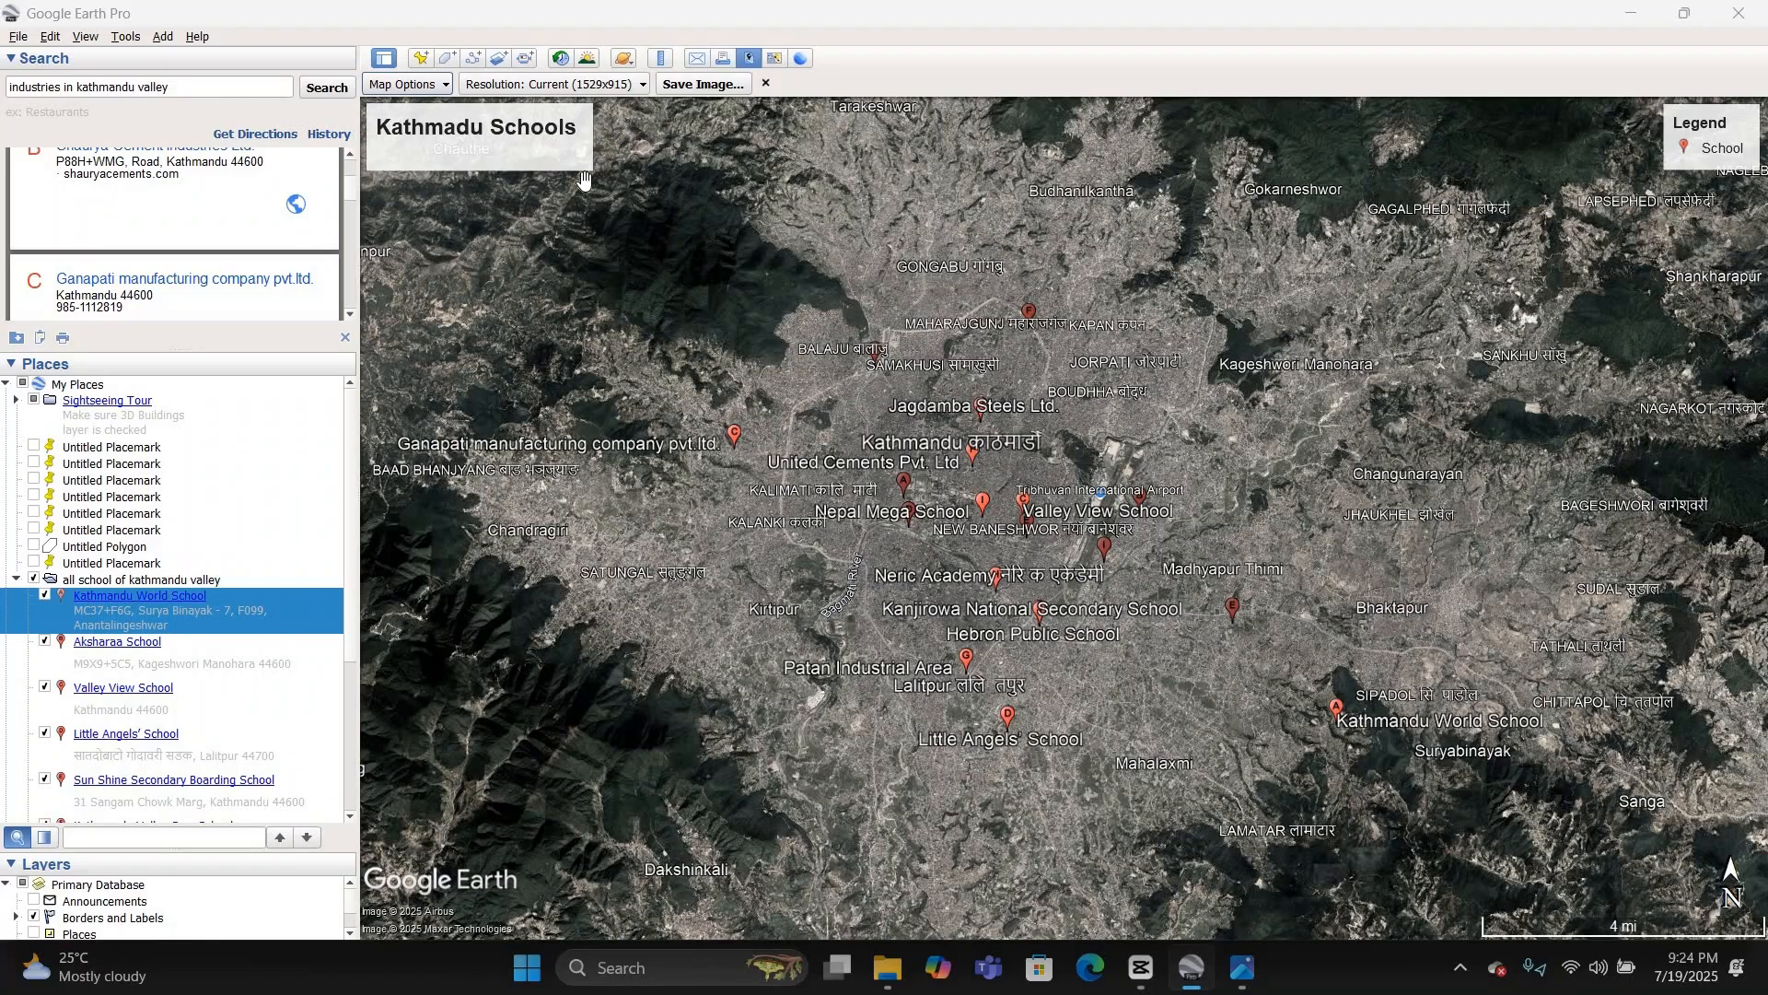
# Step: Close the map layout, then collapse and hide the "all school of kathmandu valley" folder
pyautogui.click(765, 83)
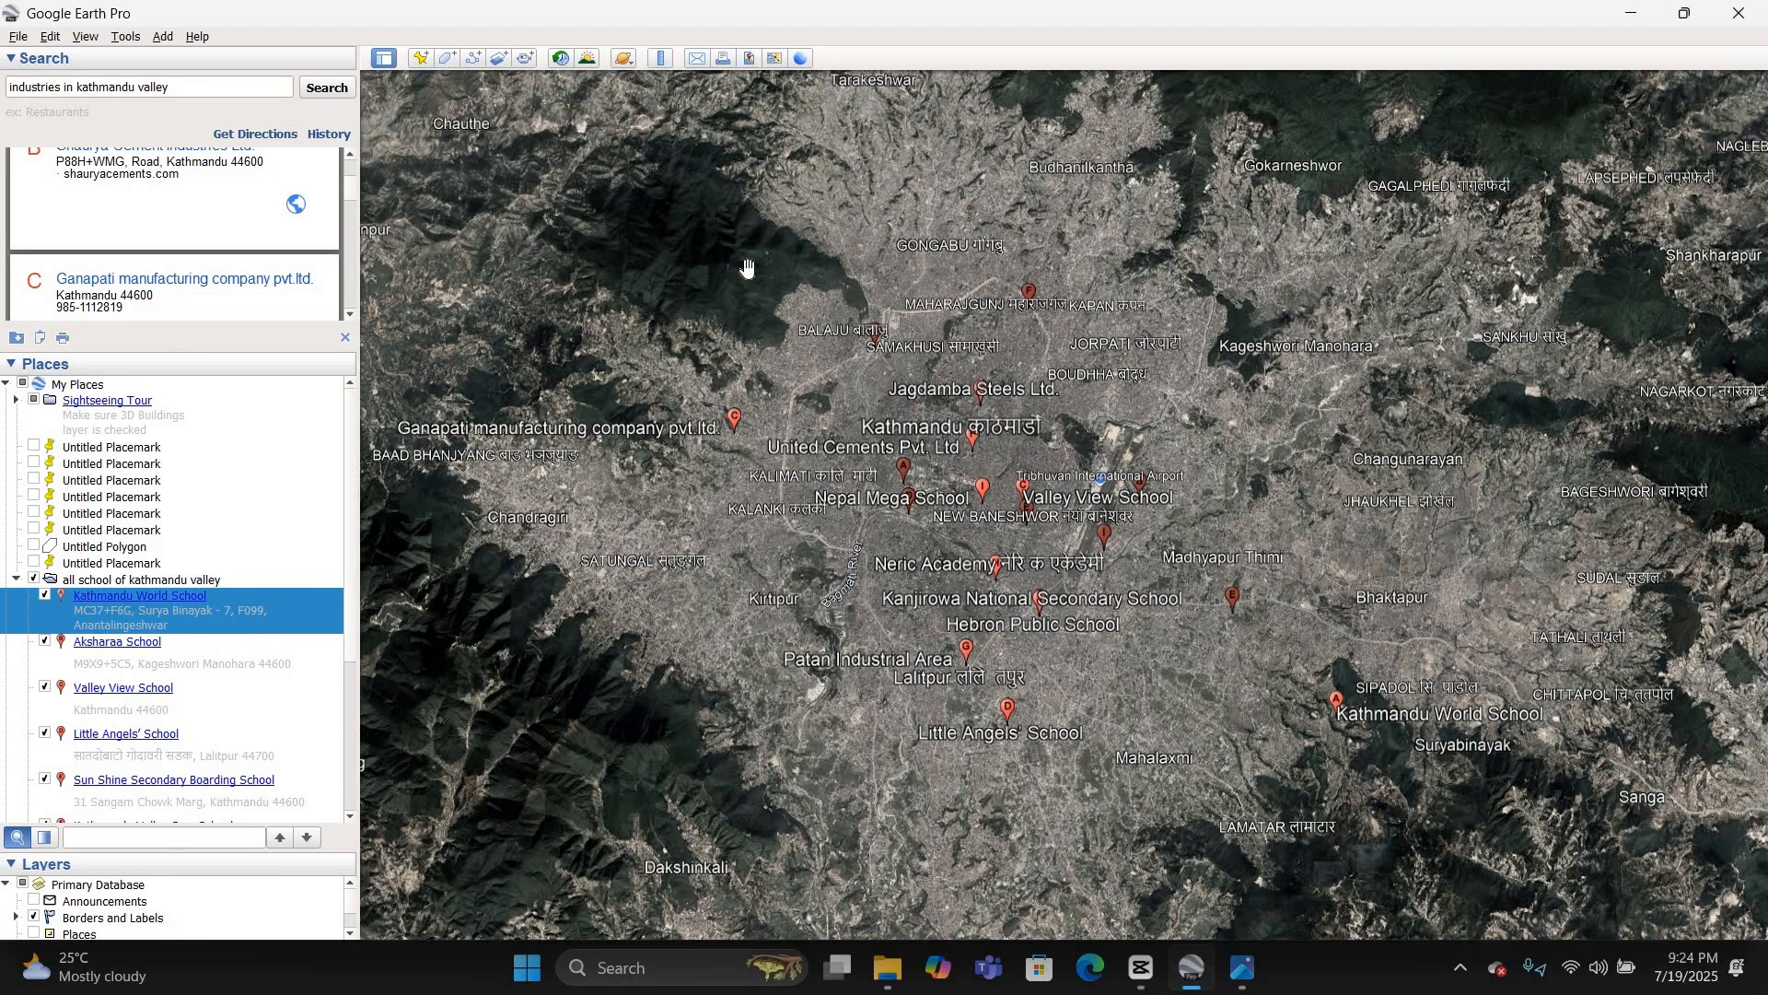
pyautogui.click(15, 582)
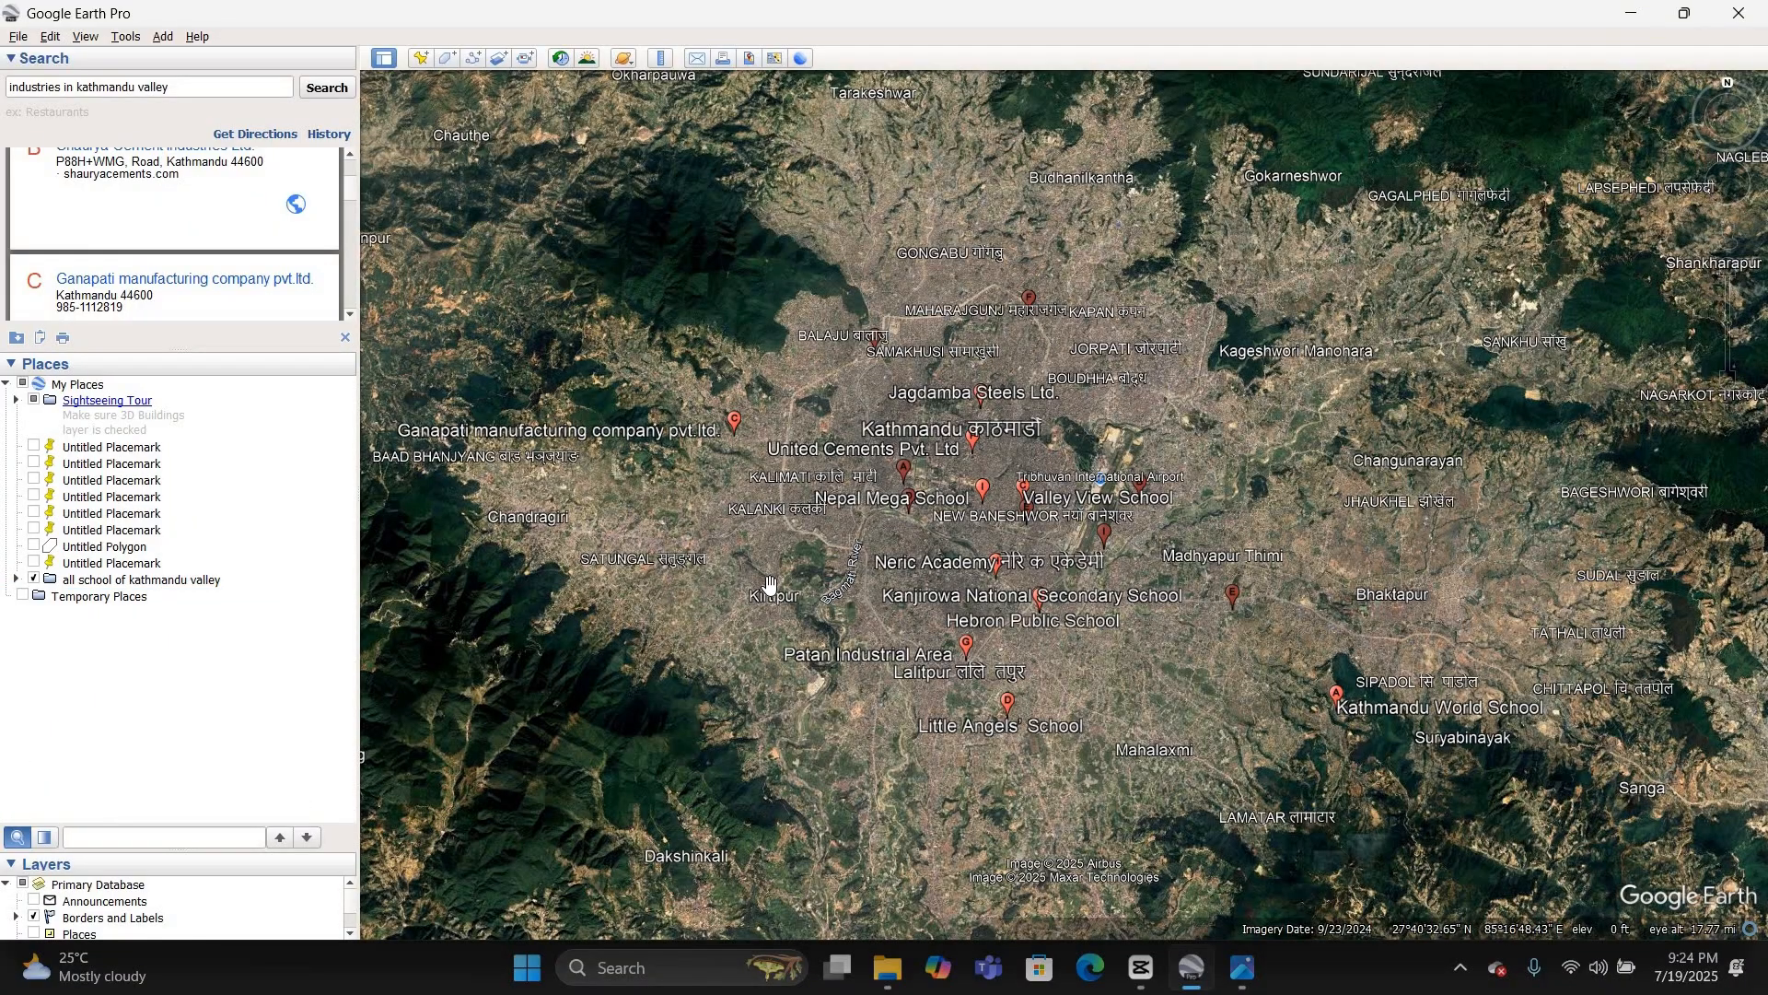
pyautogui.scroll(-2, 750, 582)
pyautogui.scroll(-3, 749, 582)
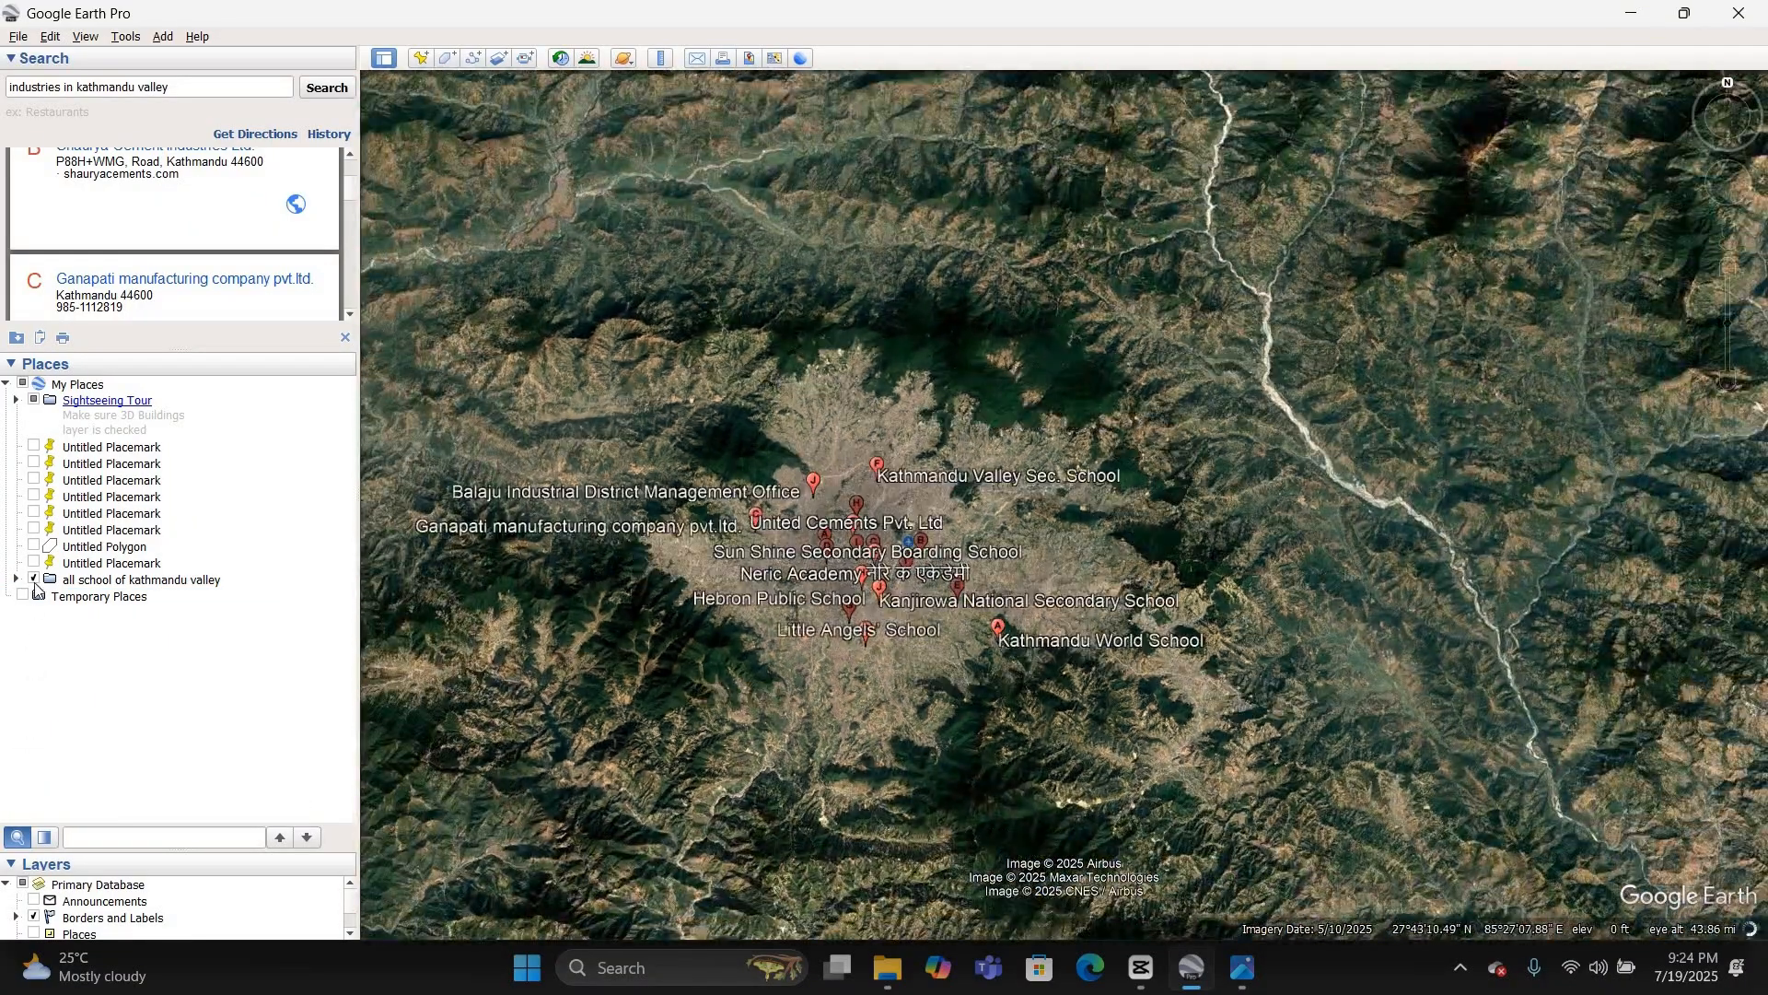
pyautogui.click(35, 581)
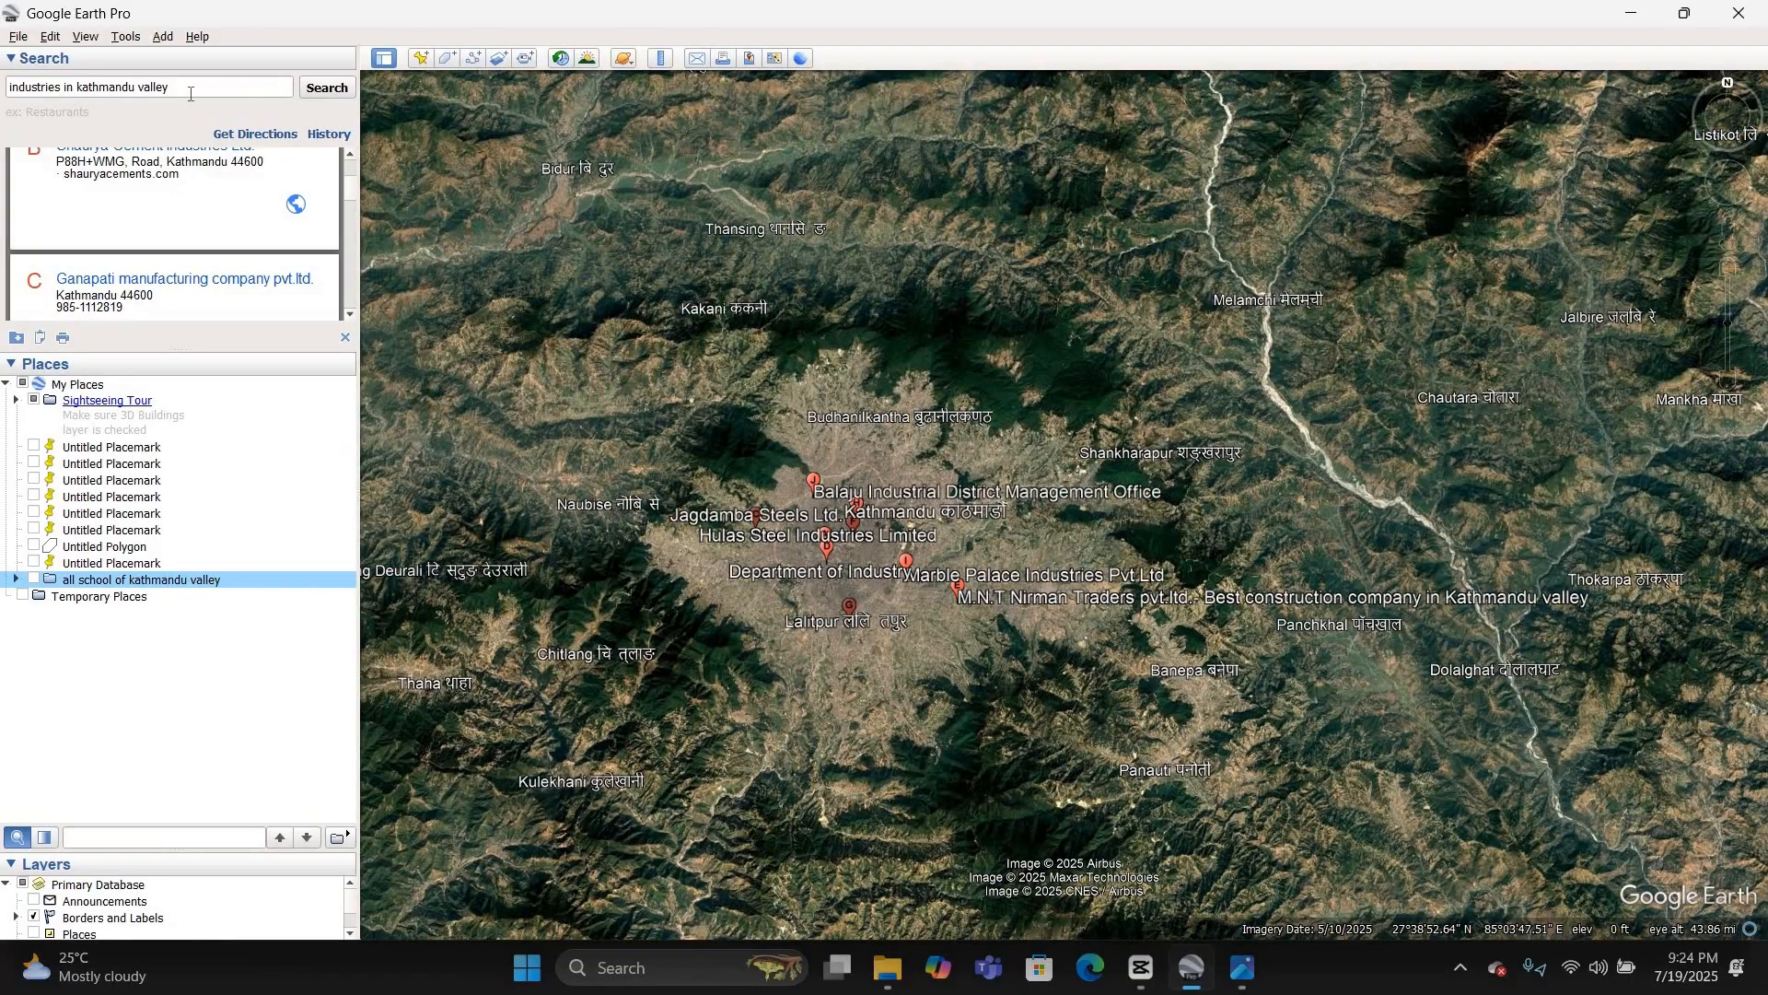
# Step: Clear the place search text and add a placemark named Melamchi at the river confluence beside the Melamchi label
pyautogui.moveTo(169, 88); pyautogui.dragTo(6, 87)
pyautogui.press('BackSpace')
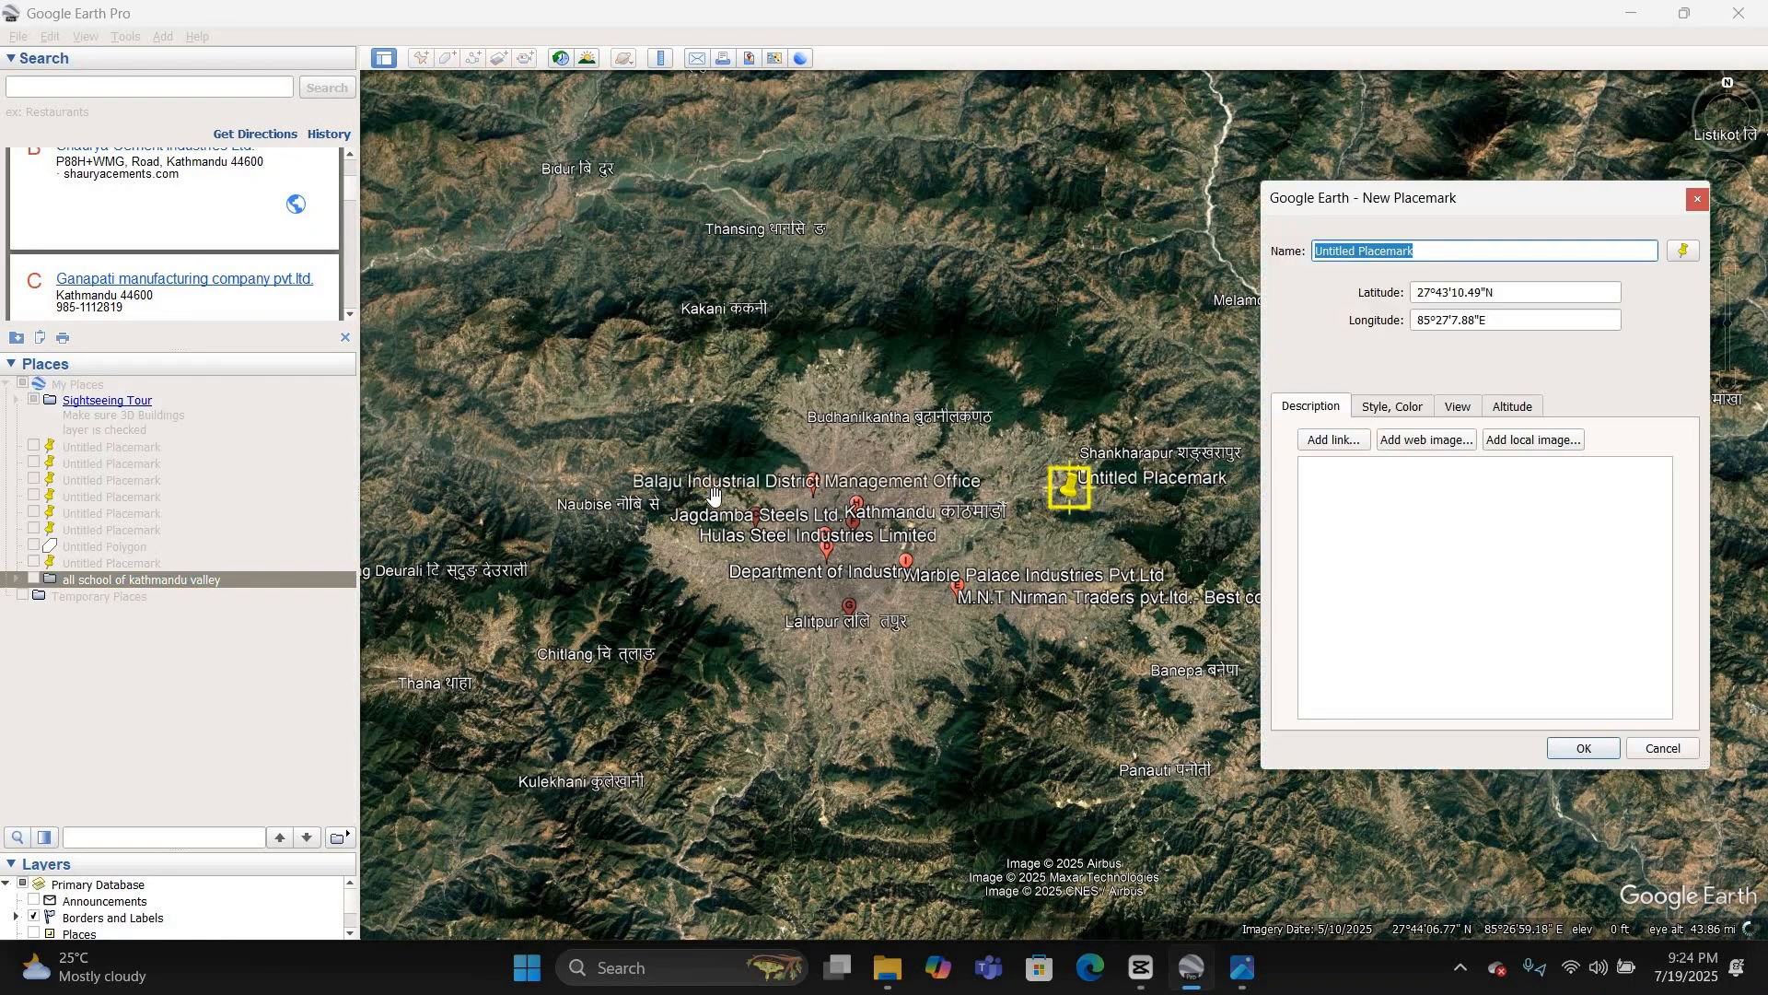
pyautogui.scroll(-1, 730, 487)
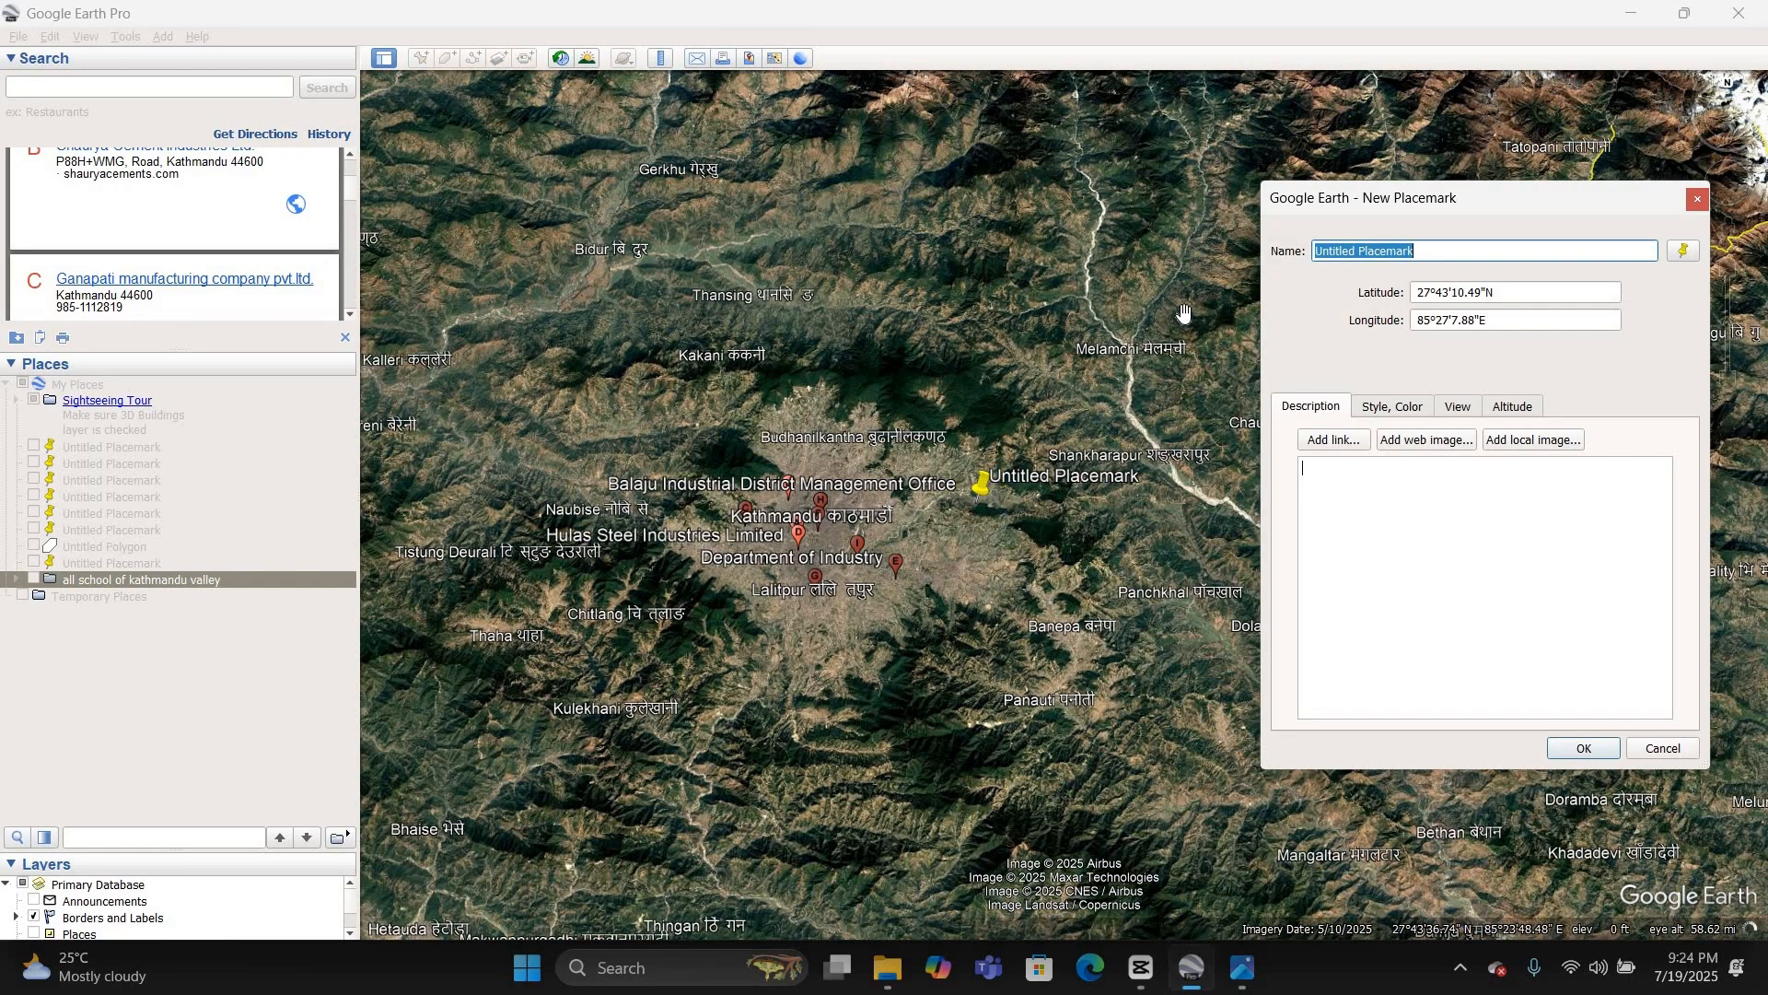
pyautogui.scroll(3, 1184, 315)
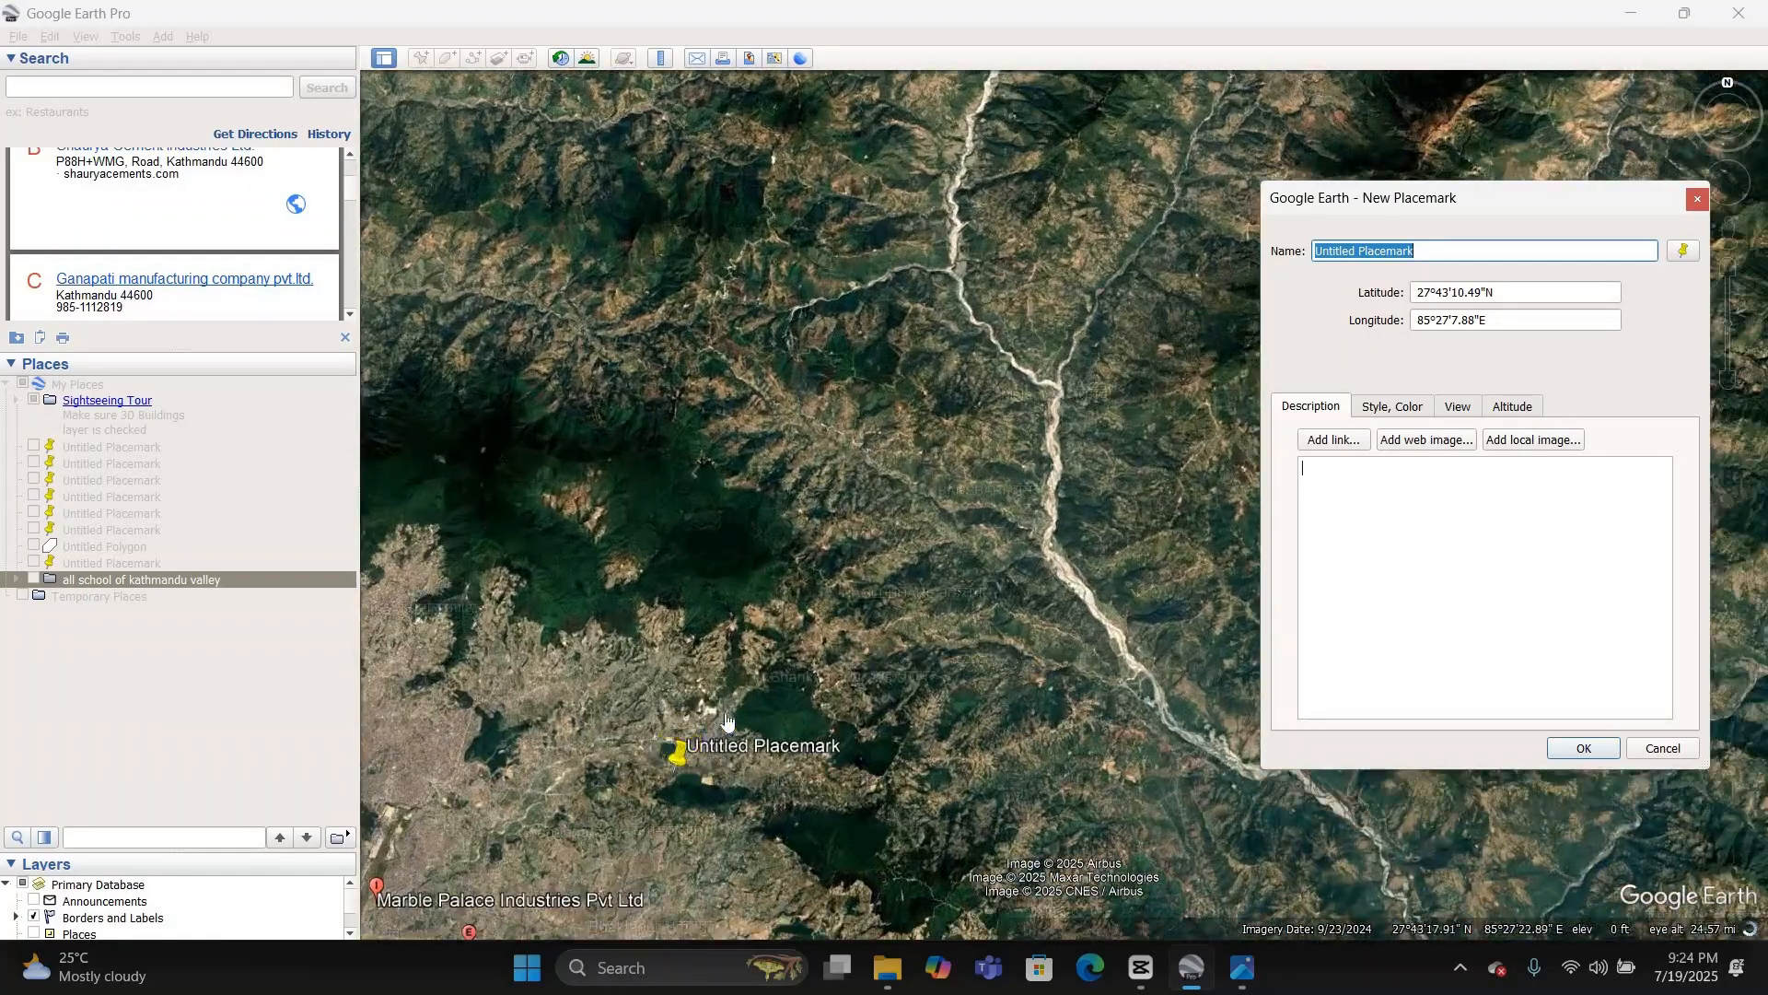
pyautogui.moveTo(689, 778); pyautogui.dragTo(1137, 387)
pyautogui.click(1047, 396)
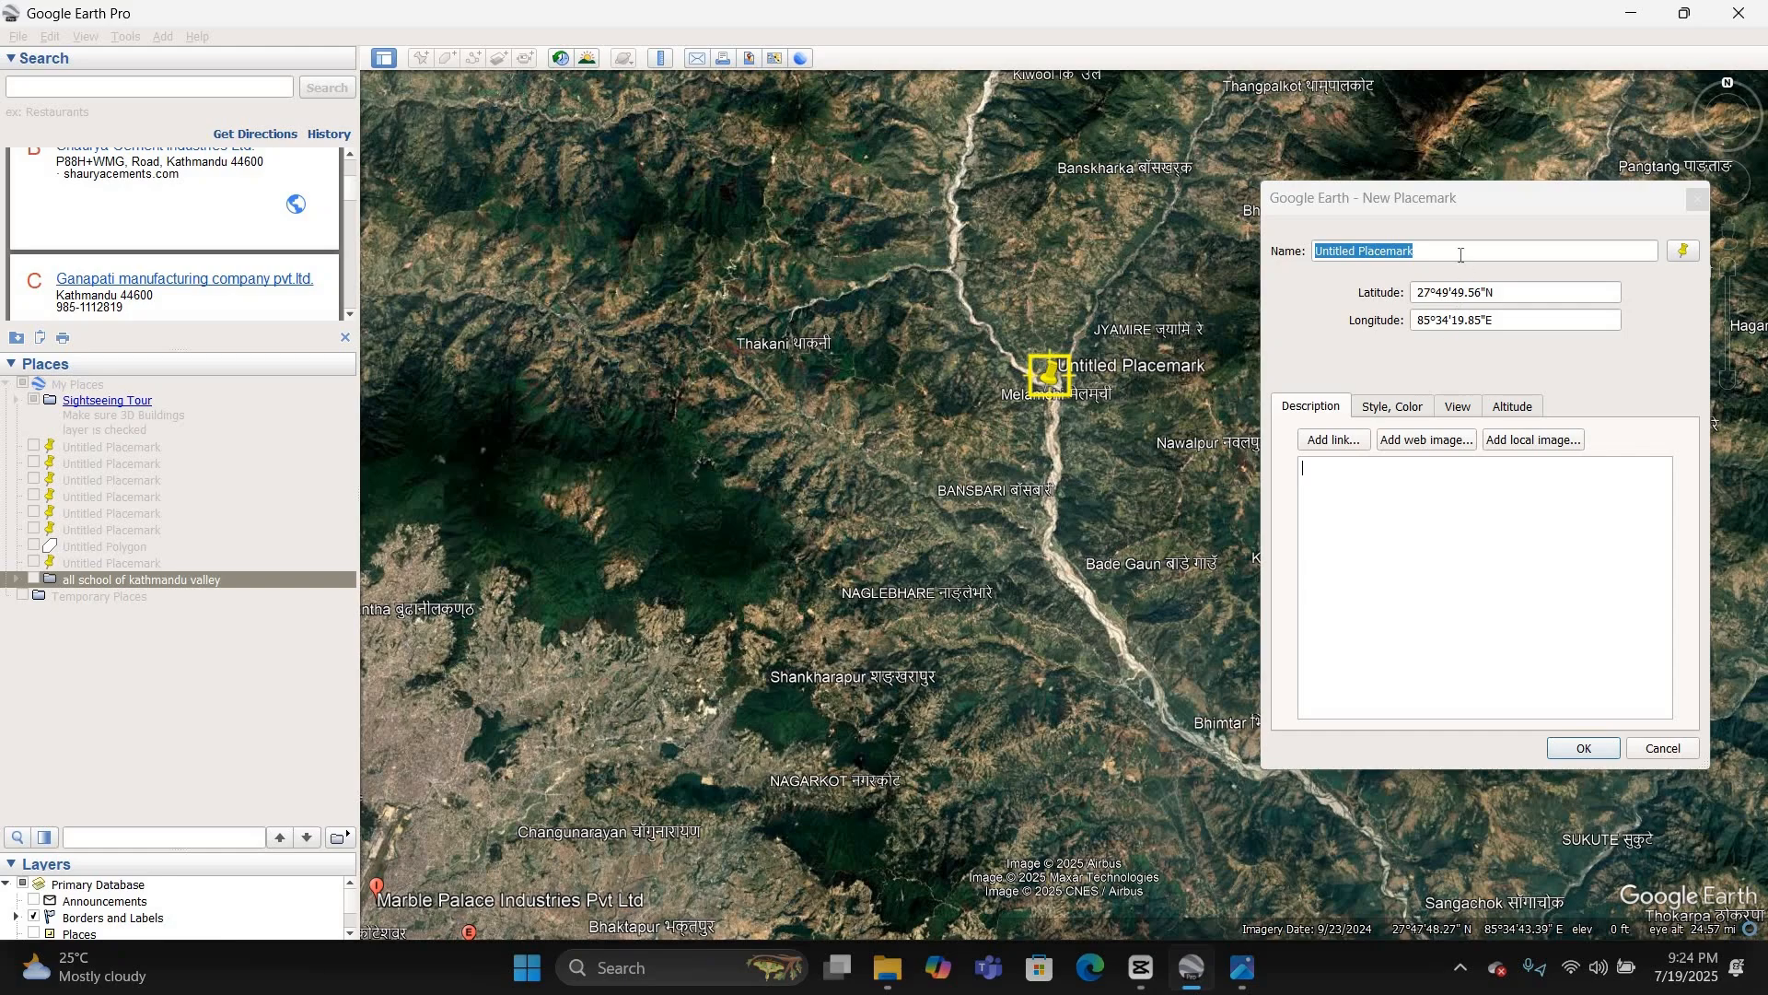
pyautogui.moveTo(1460, 256); pyautogui.dragTo(1283, 260)
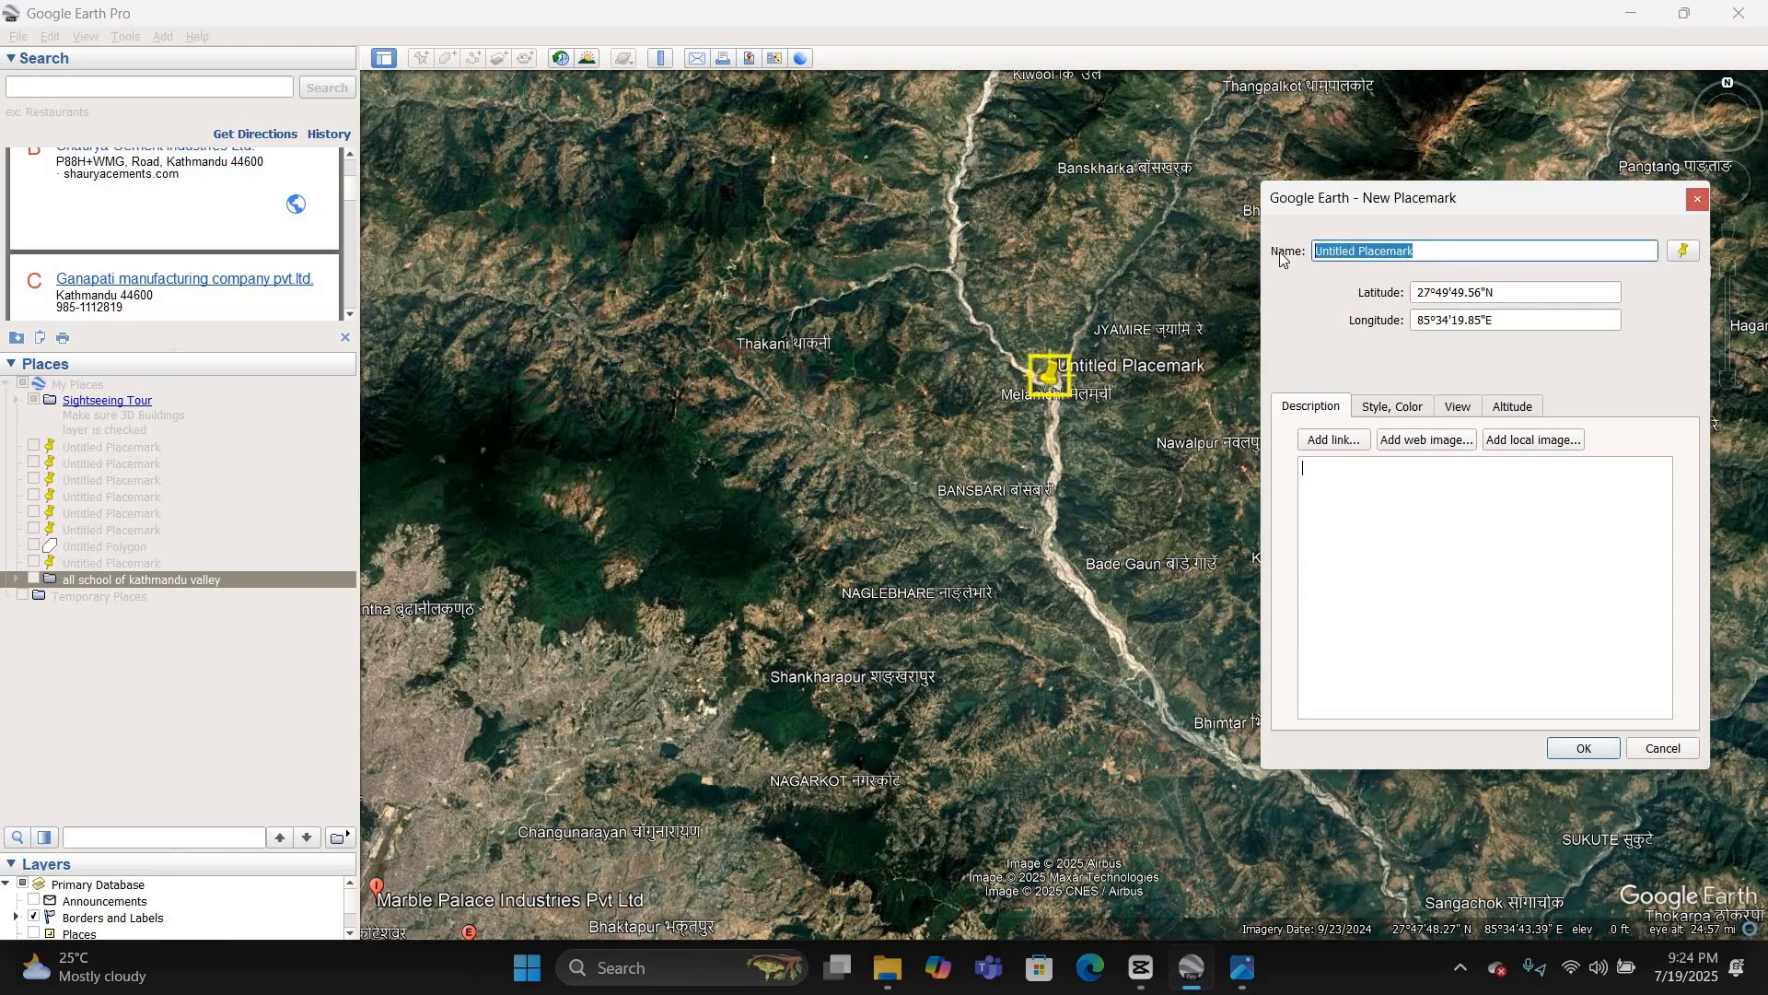
pyautogui.write('Melamchi')
pyautogui.press('Return')
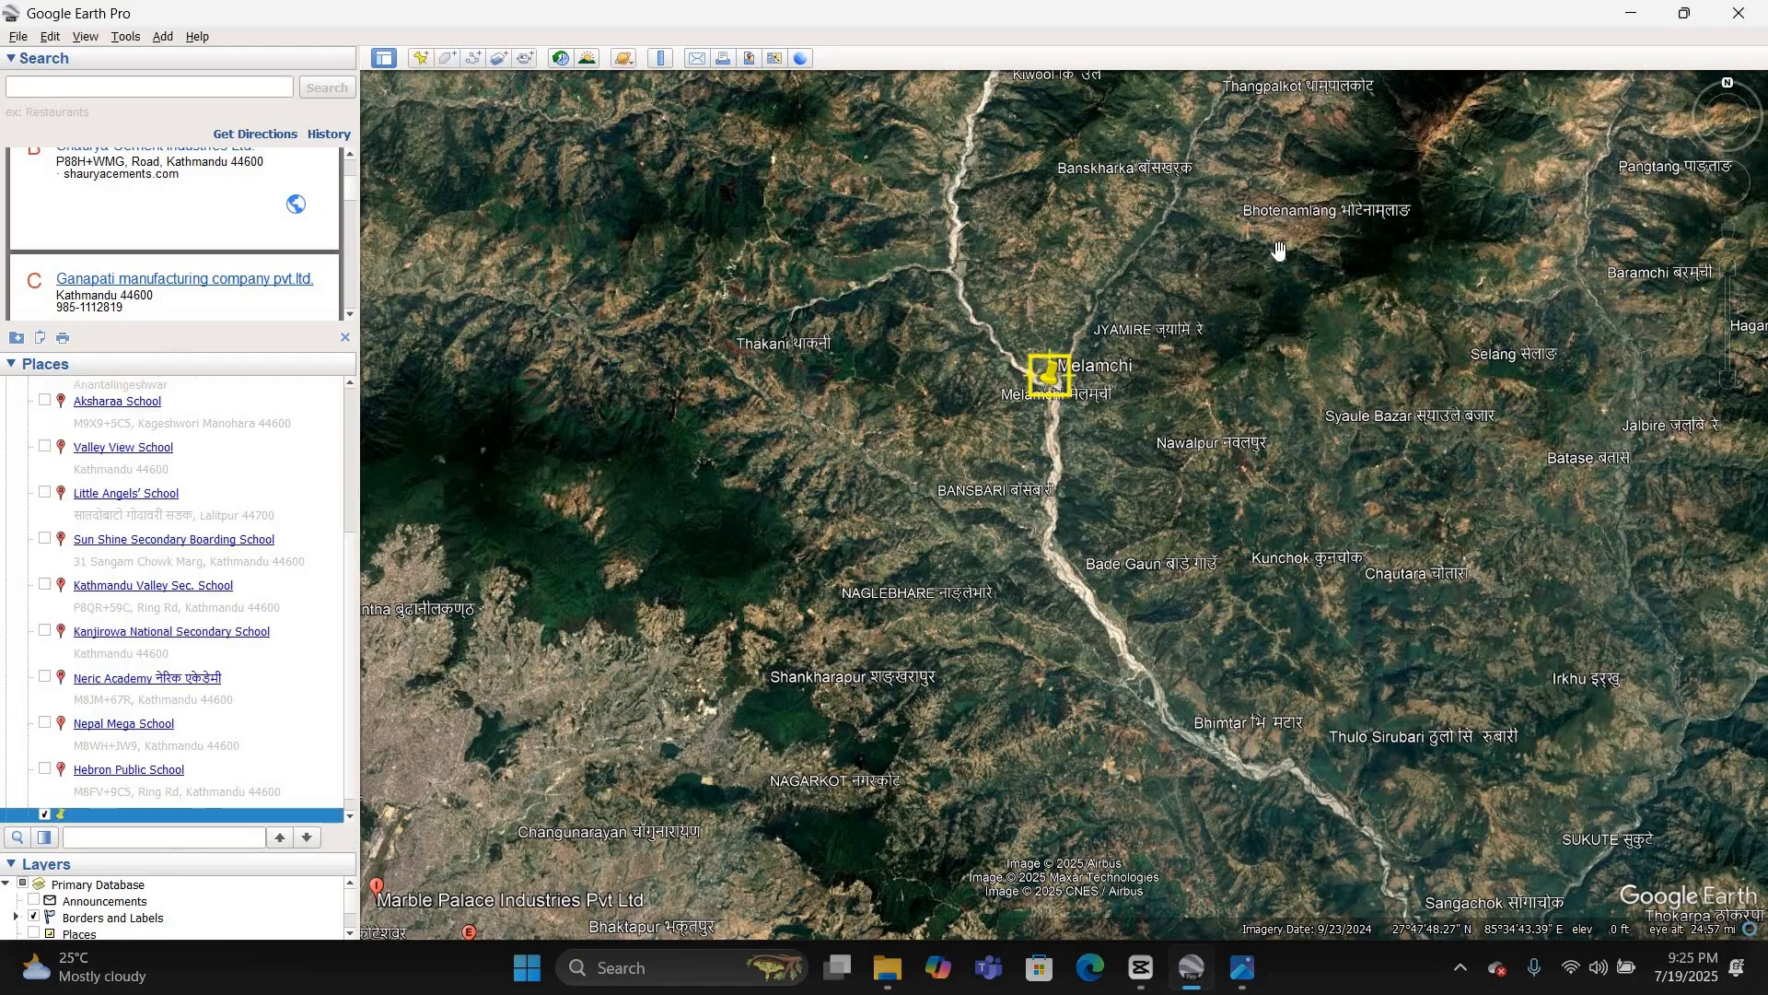
# Step: Add a placemark named palchok at the Palchok settlement, east of the river upstream of Melamchi
pyautogui.scroll(5, 1108, 351)
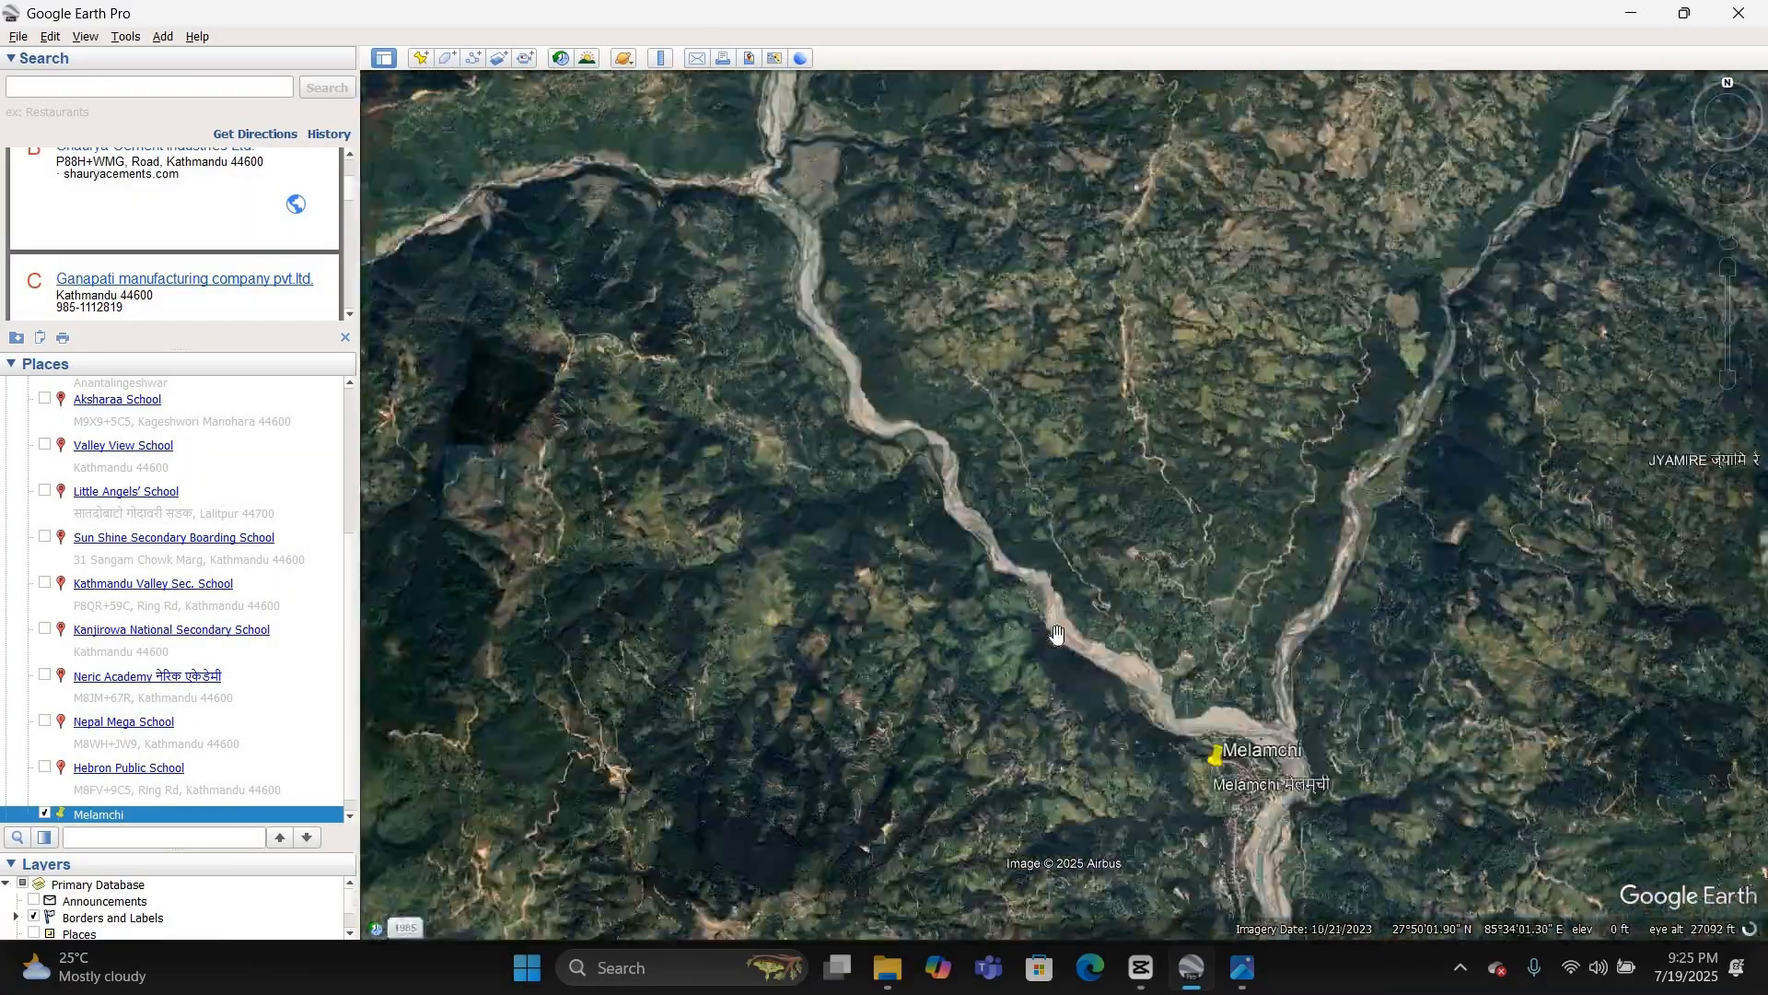
pyautogui.moveTo(1057, 635); pyautogui.dragTo(1116, 679)
pyautogui.scroll(-2, 1026, 710)
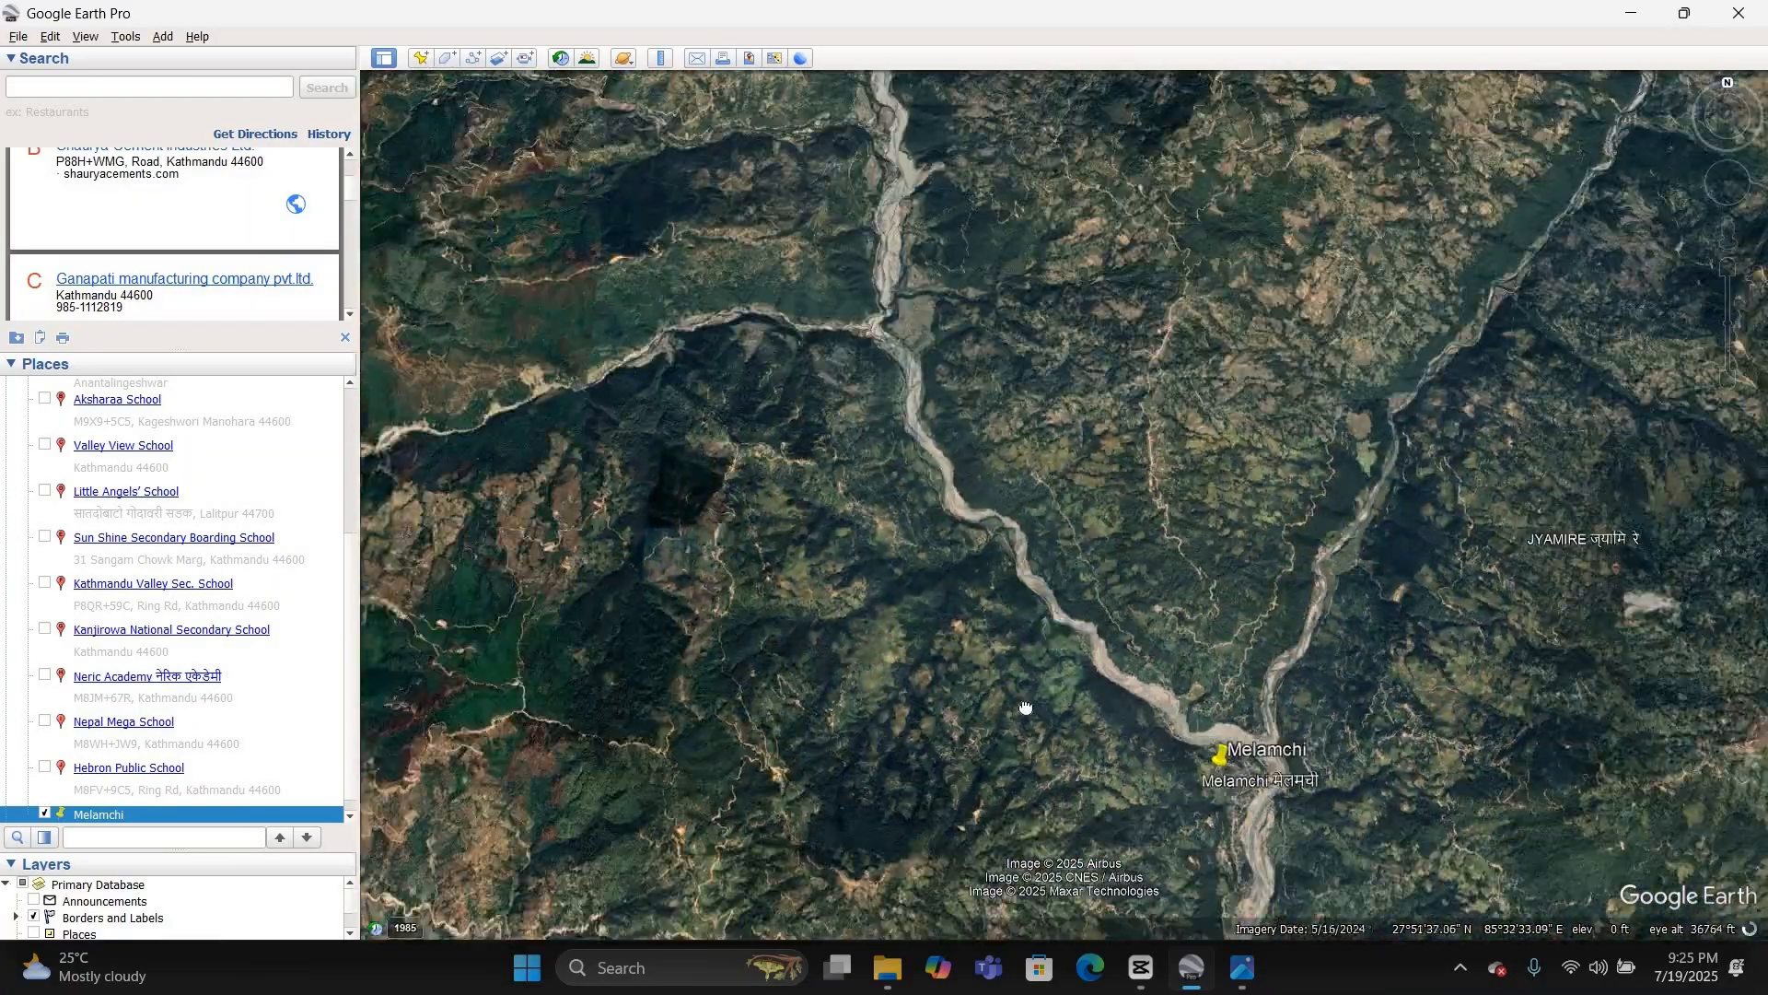
pyautogui.moveTo(795, 331); pyautogui.dragTo(945, 611)
pyautogui.scroll(-2, 867, 481)
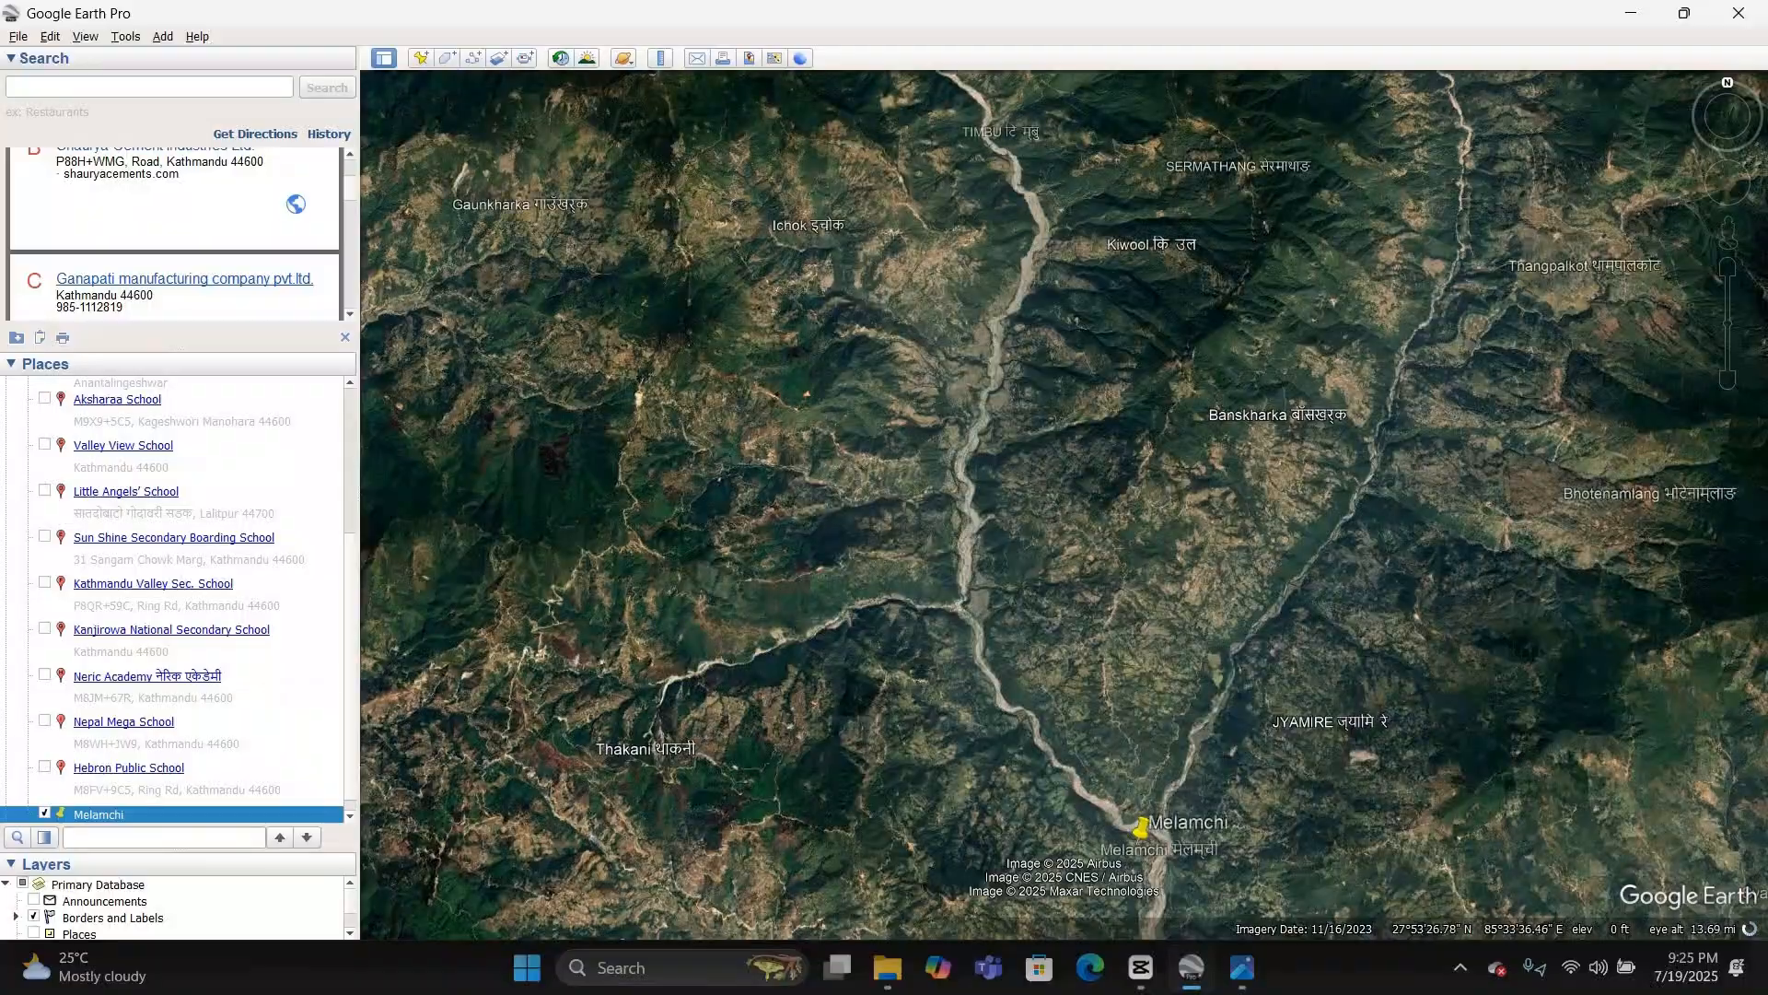
pyautogui.scroll(2, 1121, 423)
pyautogui.scroll(-2, 1121, 422)
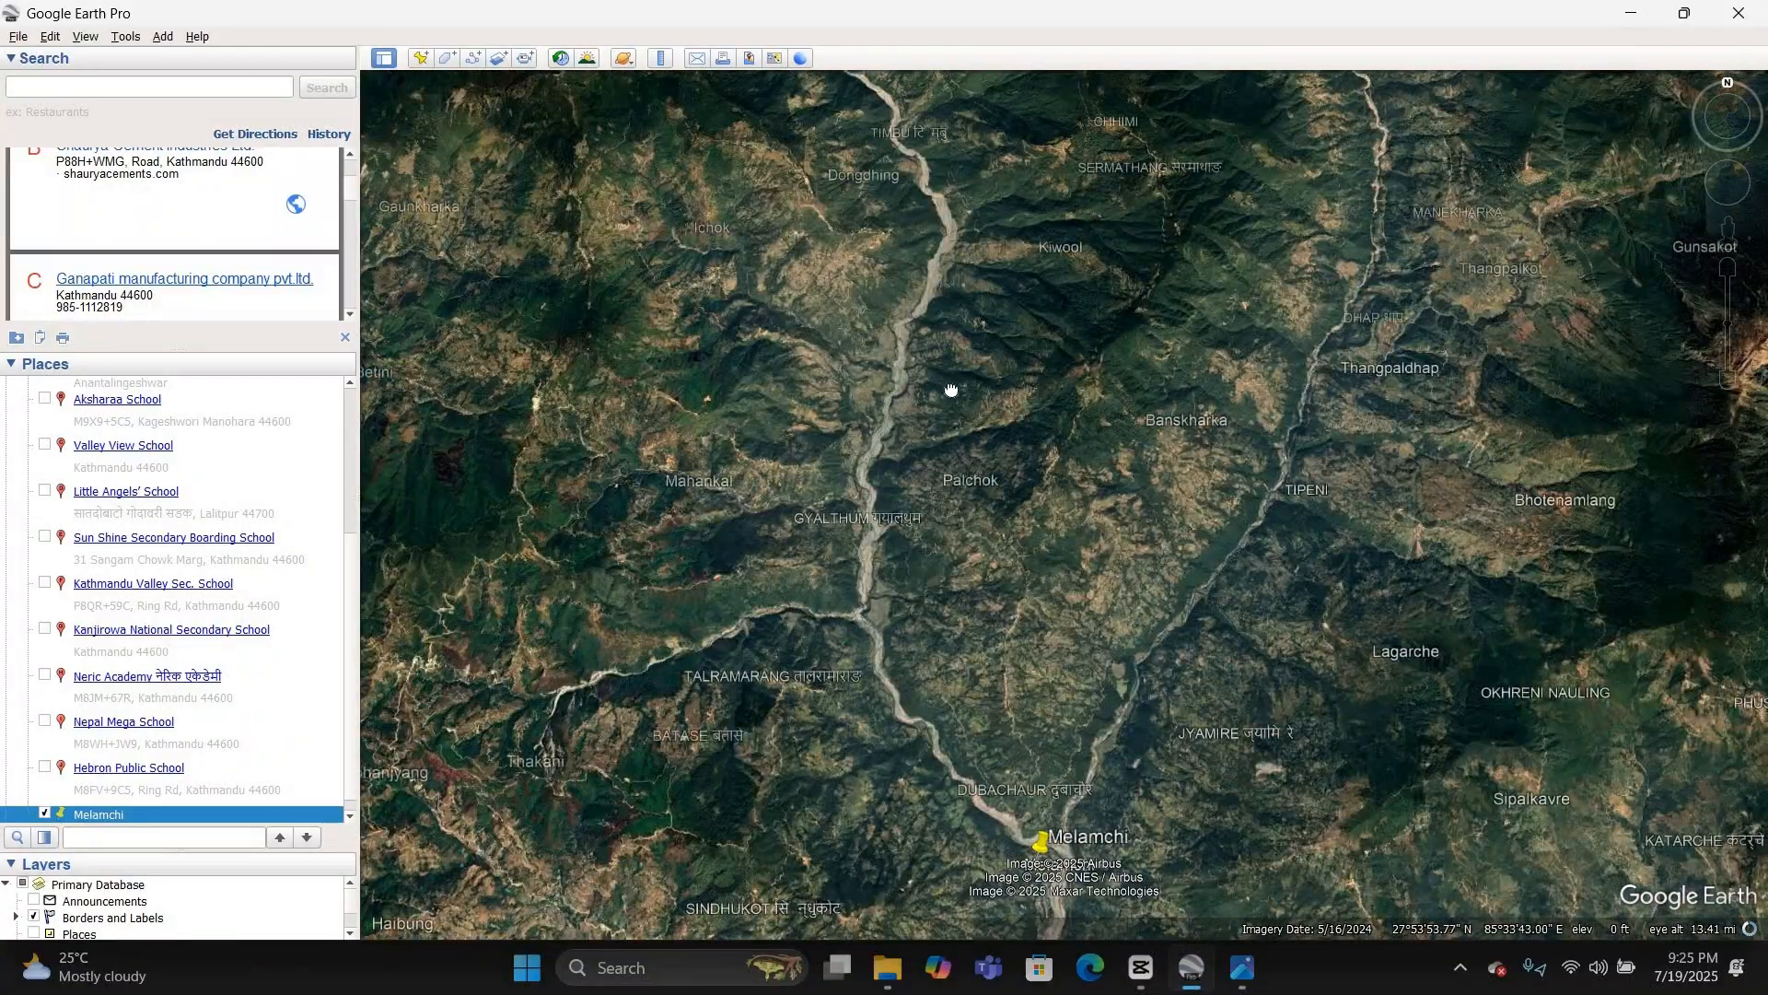
pyautogui.moveTo(842, 433); pyautogui.dragTo(941, 499)
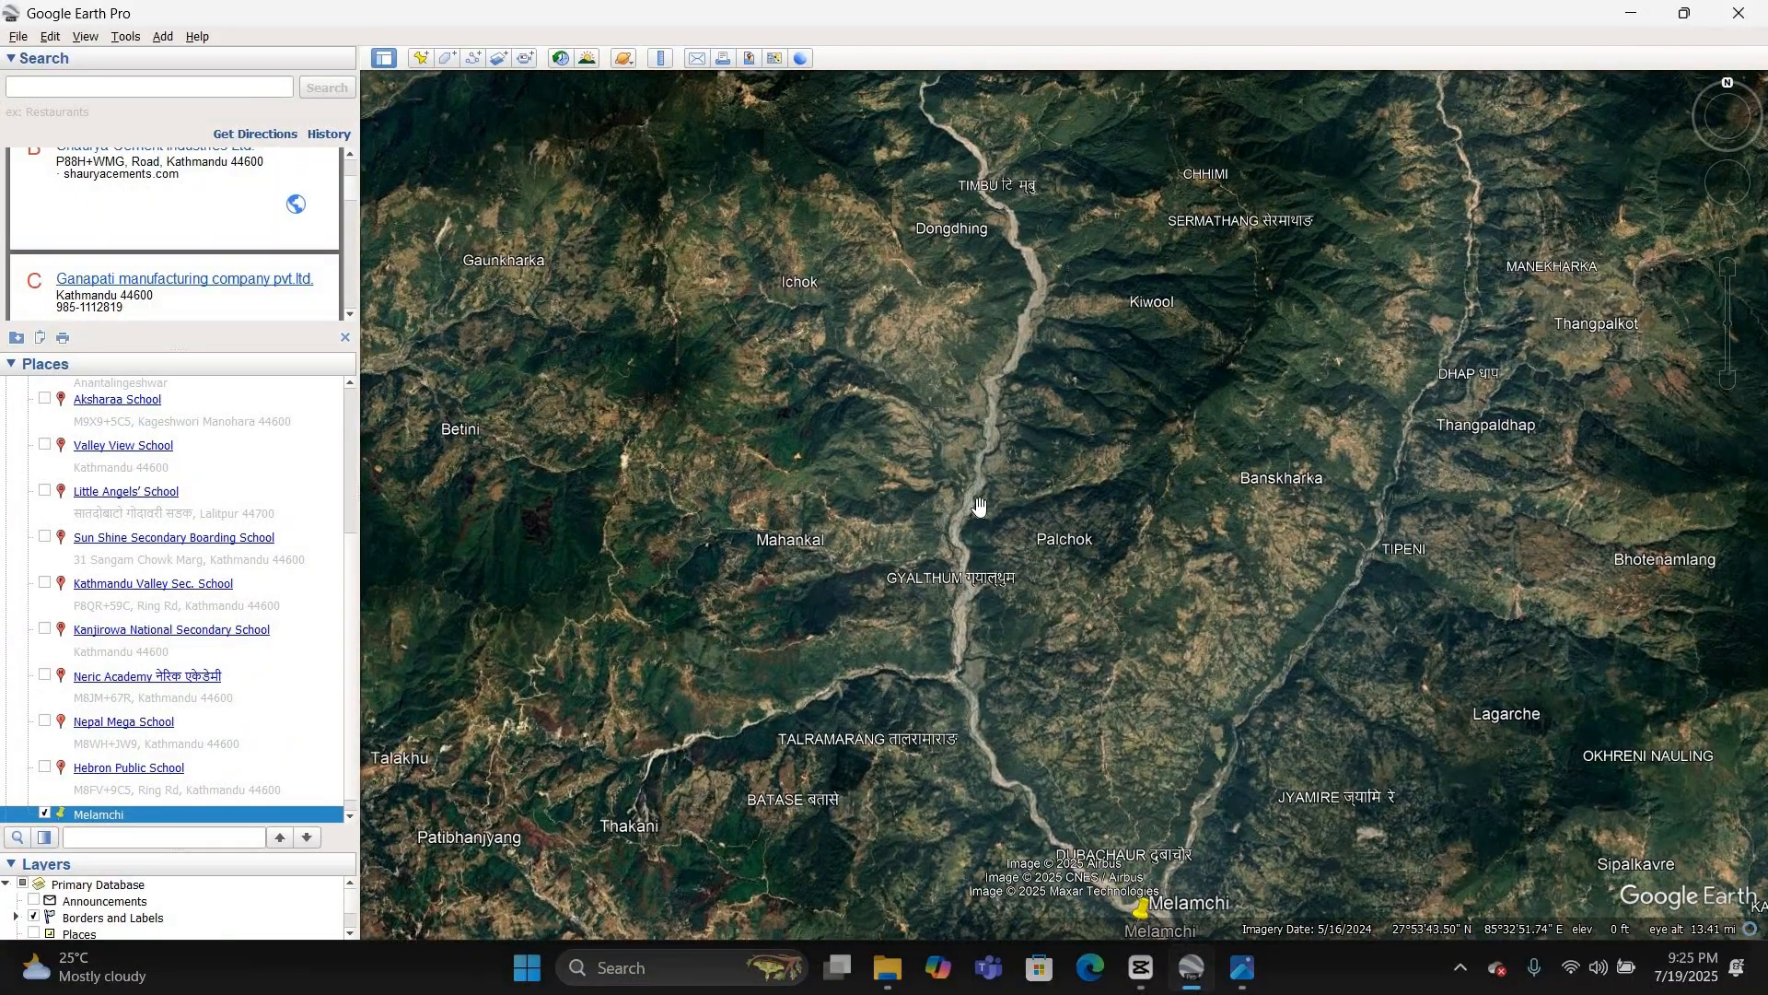
pyautogui.scroll(2, 967, 505)
pyautogui.scroll(-1, 643, 369)
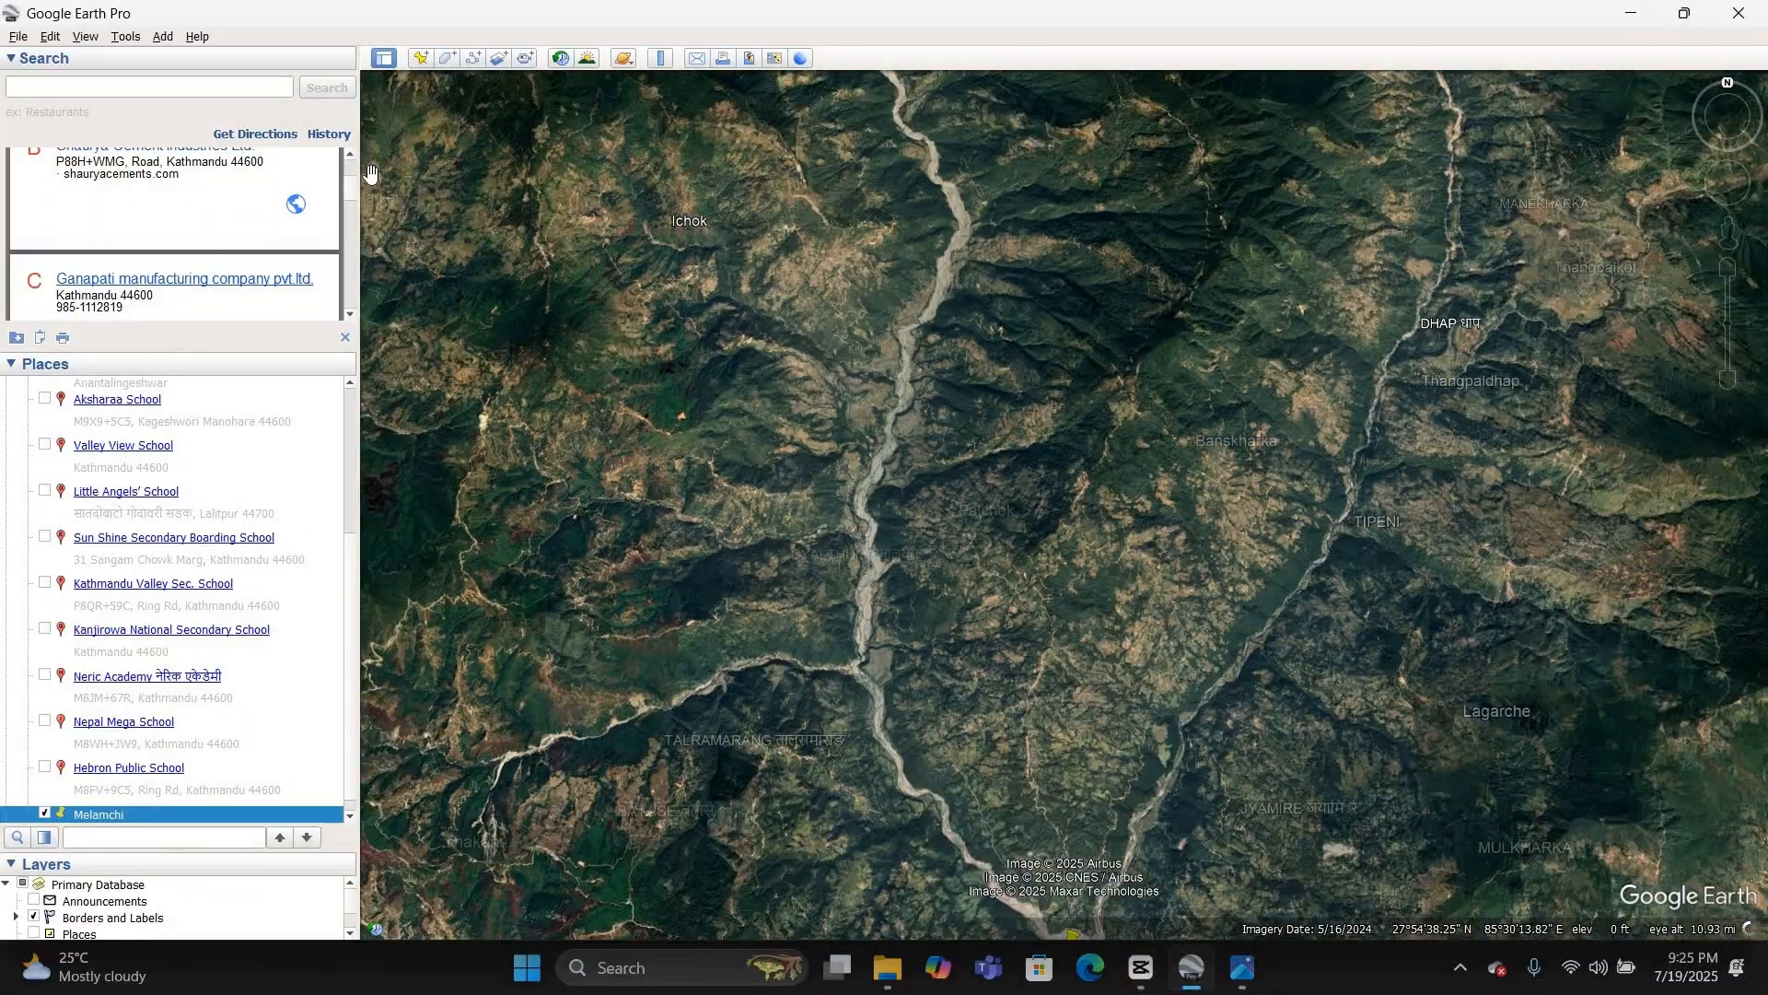
pyautogui.click(422, 58)
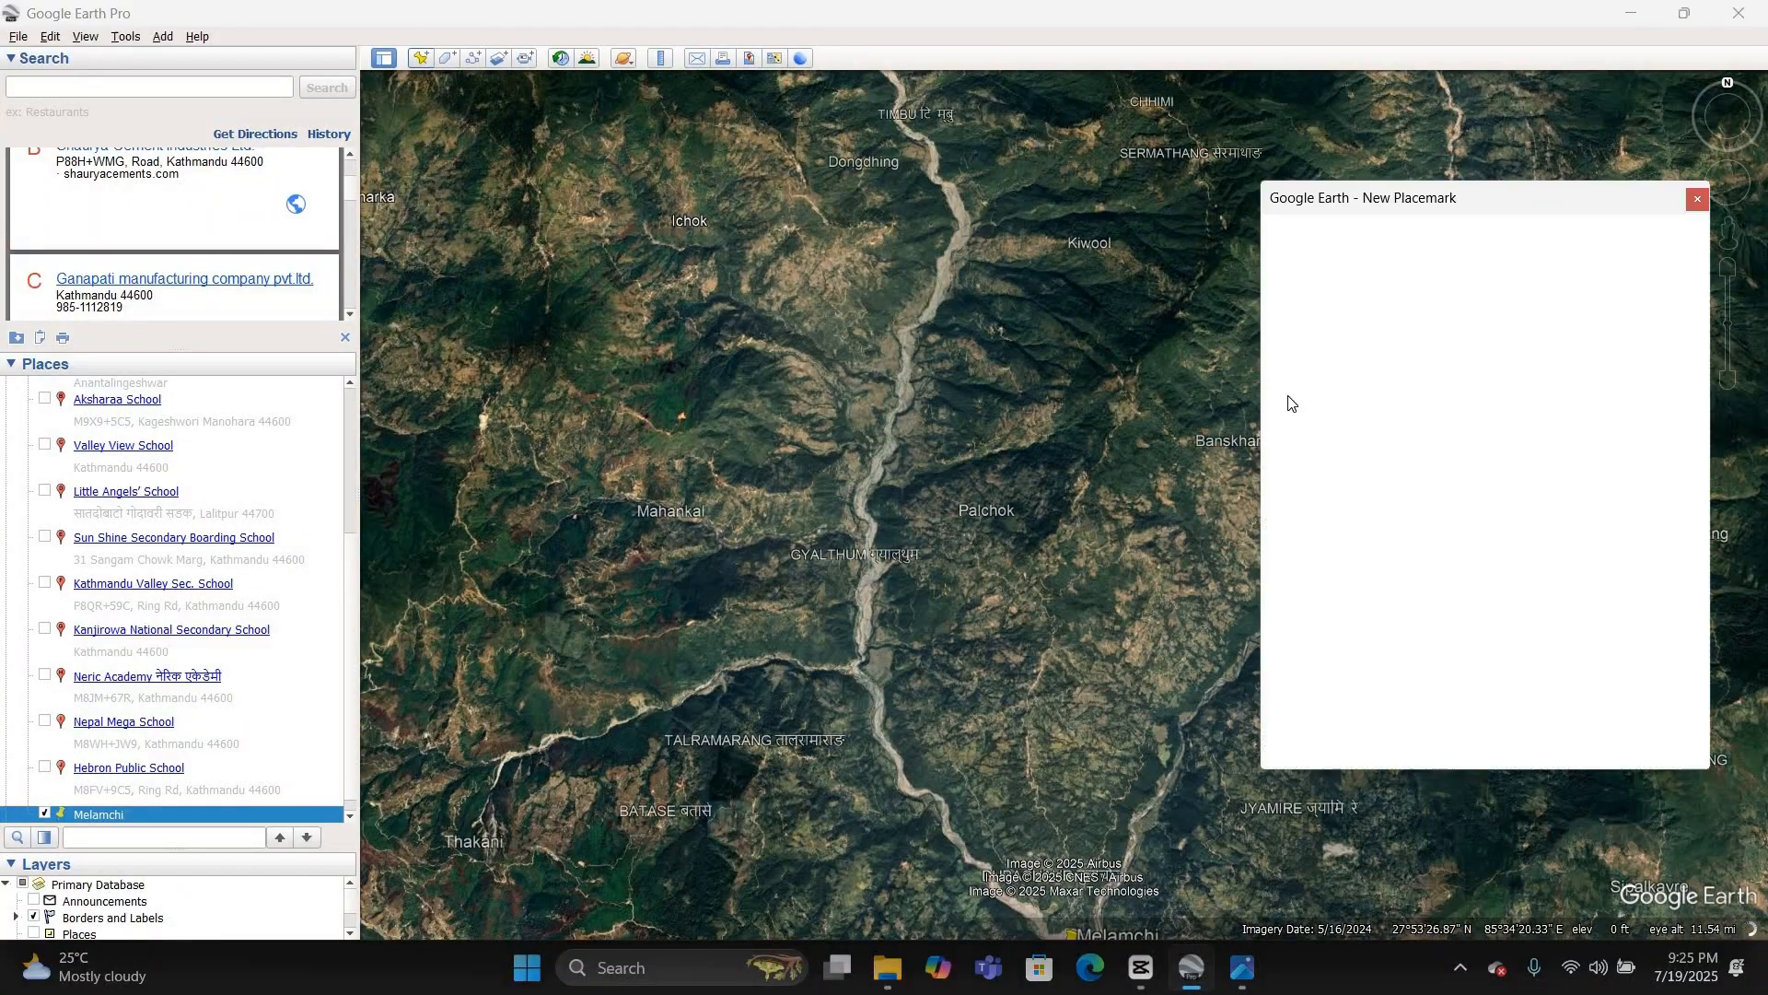
pyautogui.click(958, 512)
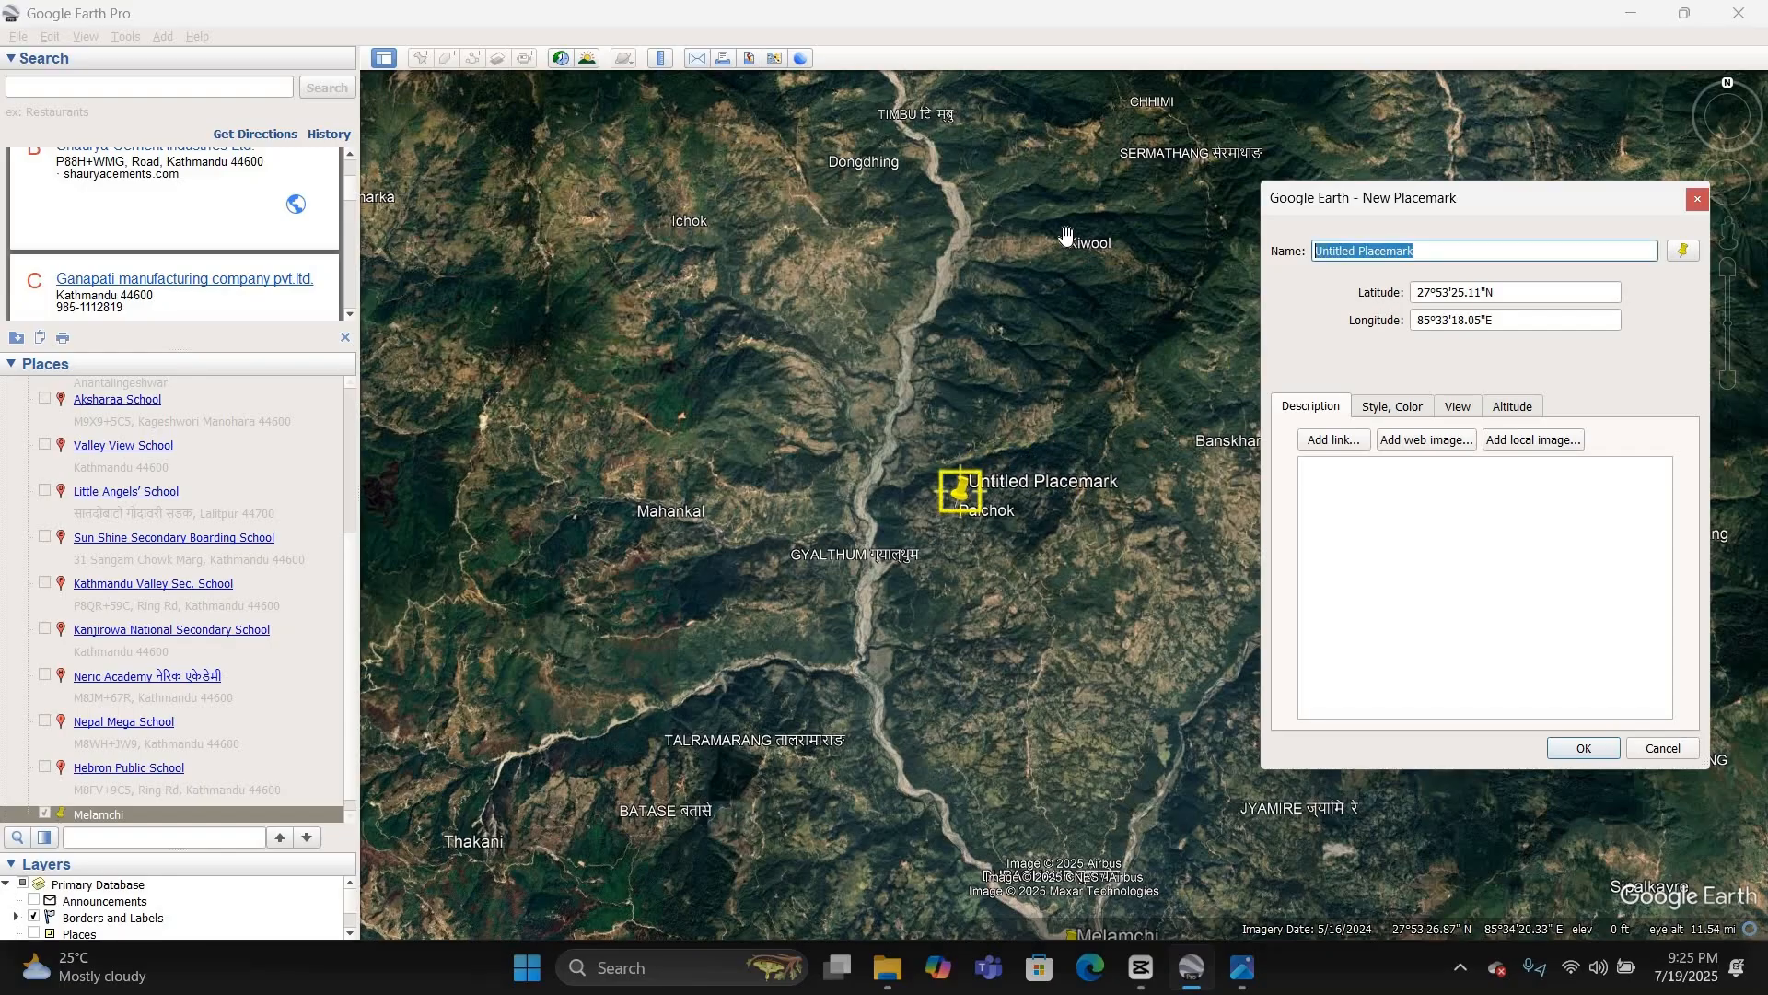
pyautogui.write('palchok')
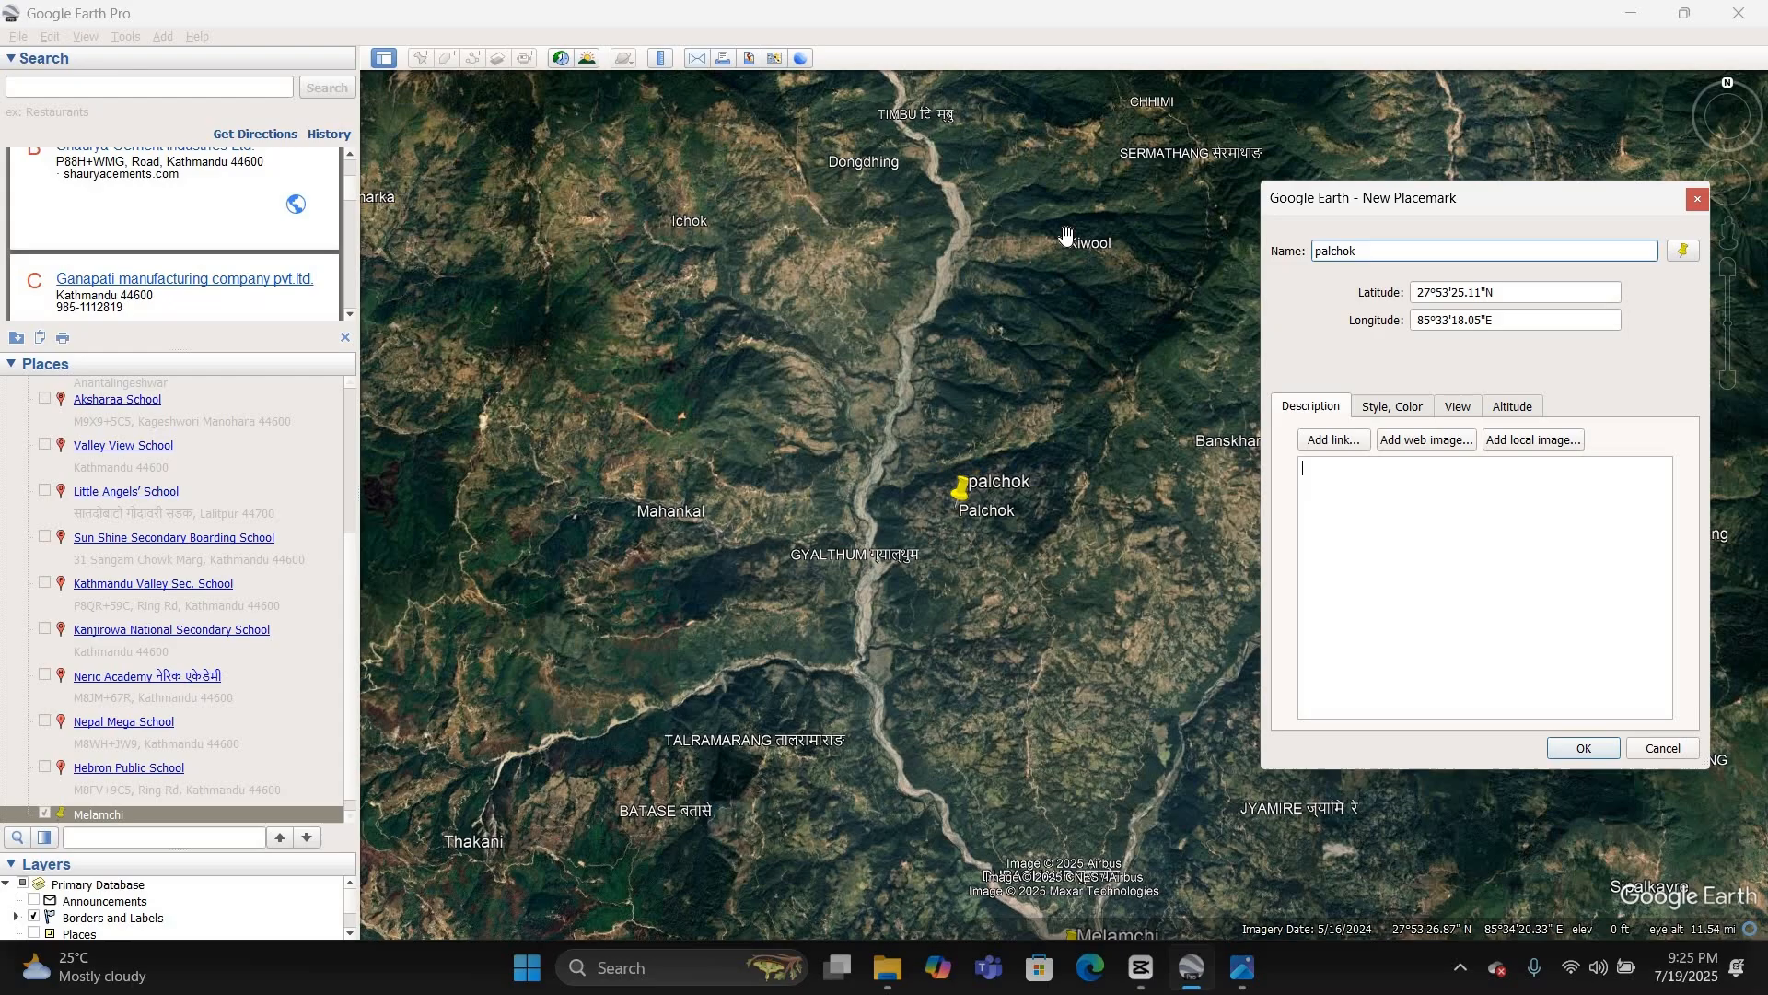
pyautogui.press('Return')
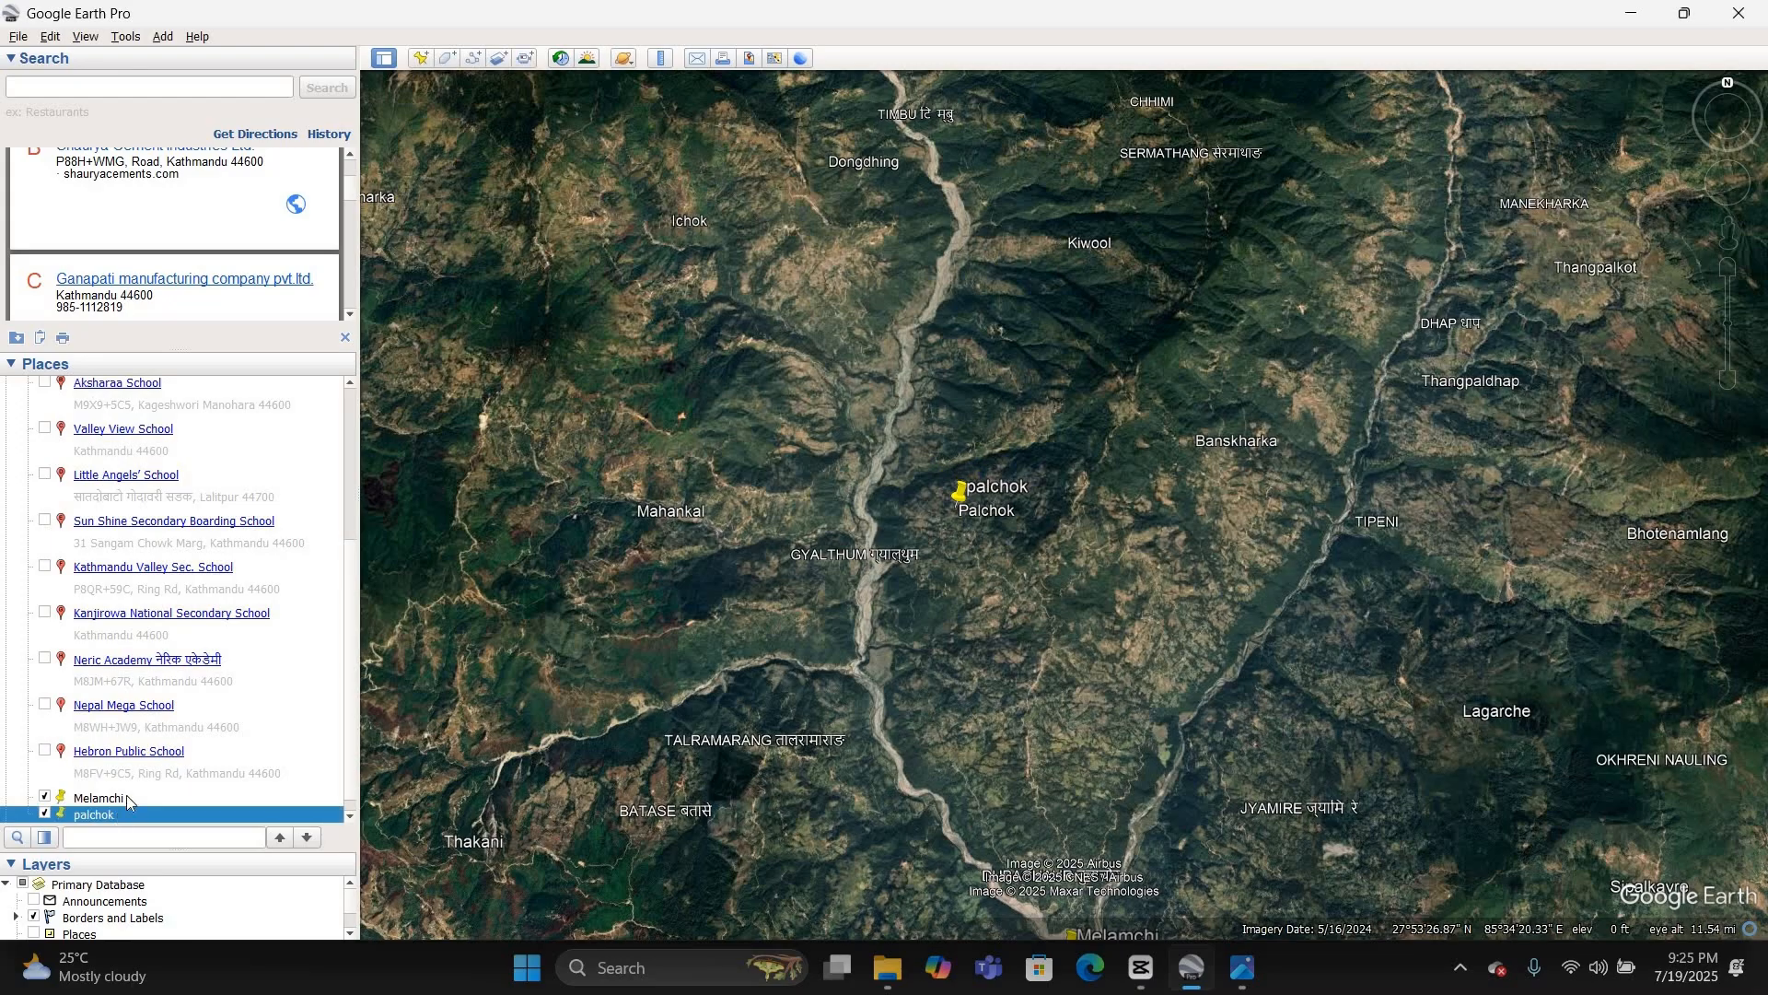
# Step: Add a new folder named settelment beside the Melamchi and palchok placemarks
pyautogui.scroll(4, 134, 755)
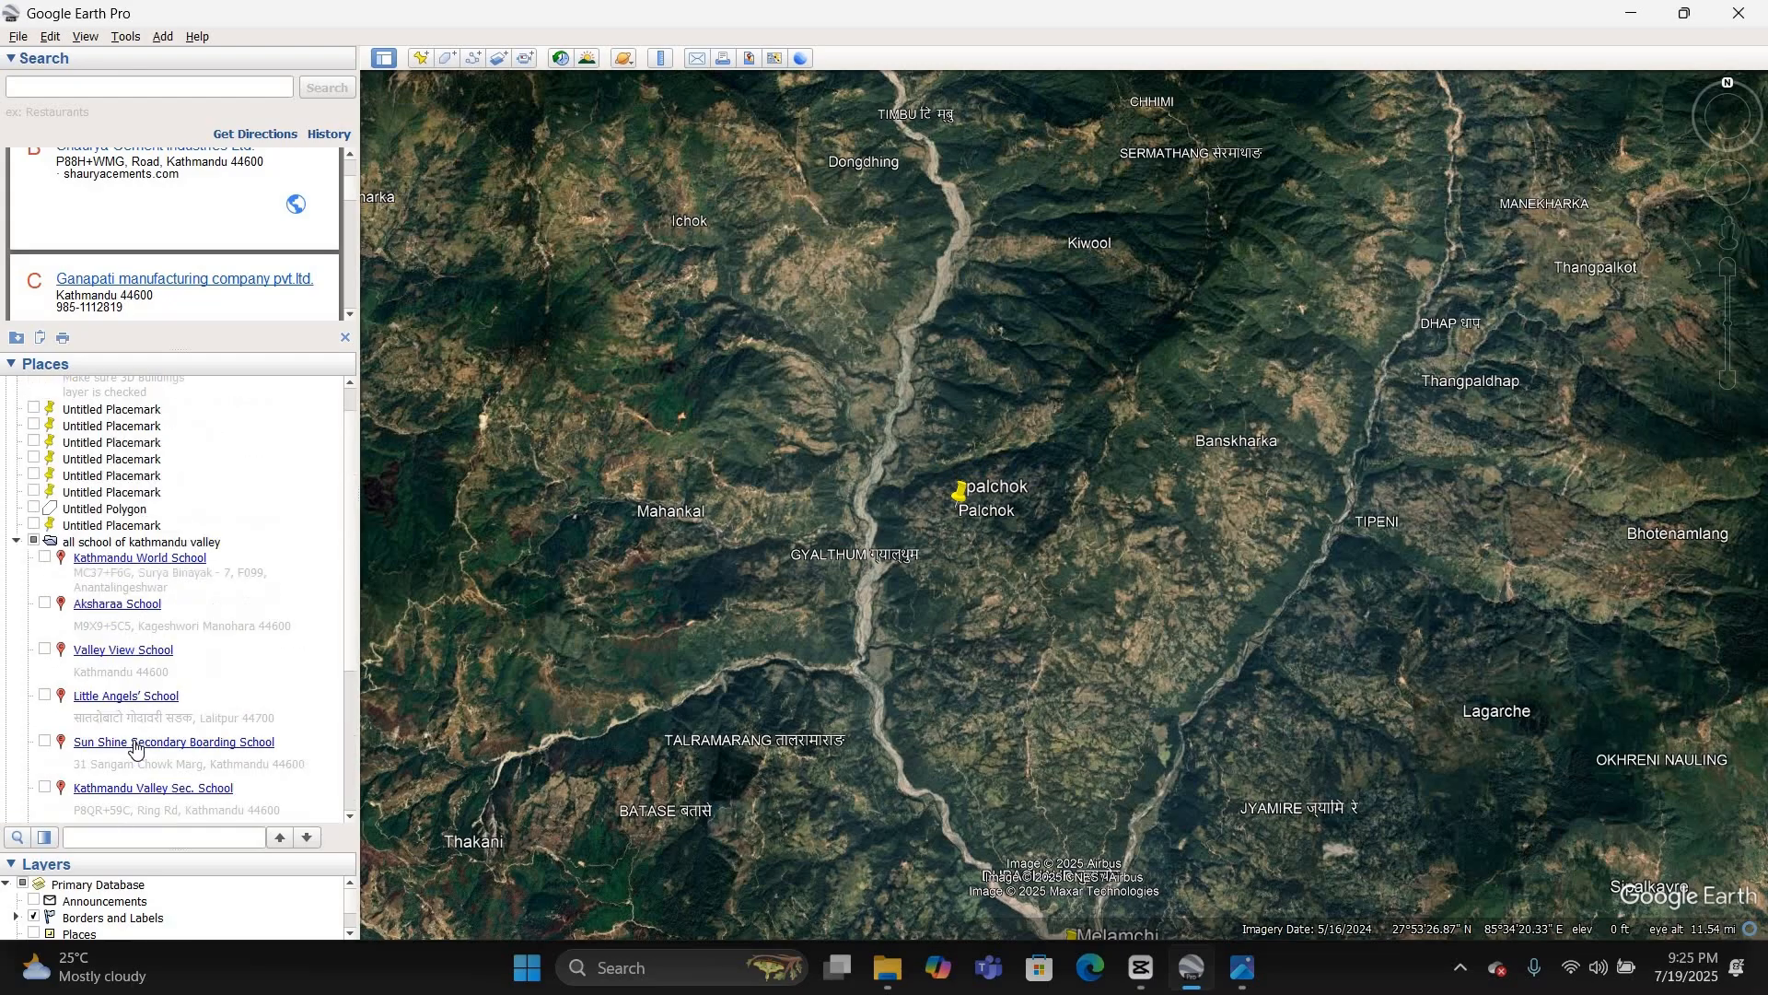
pyautogui.click(17, 543)
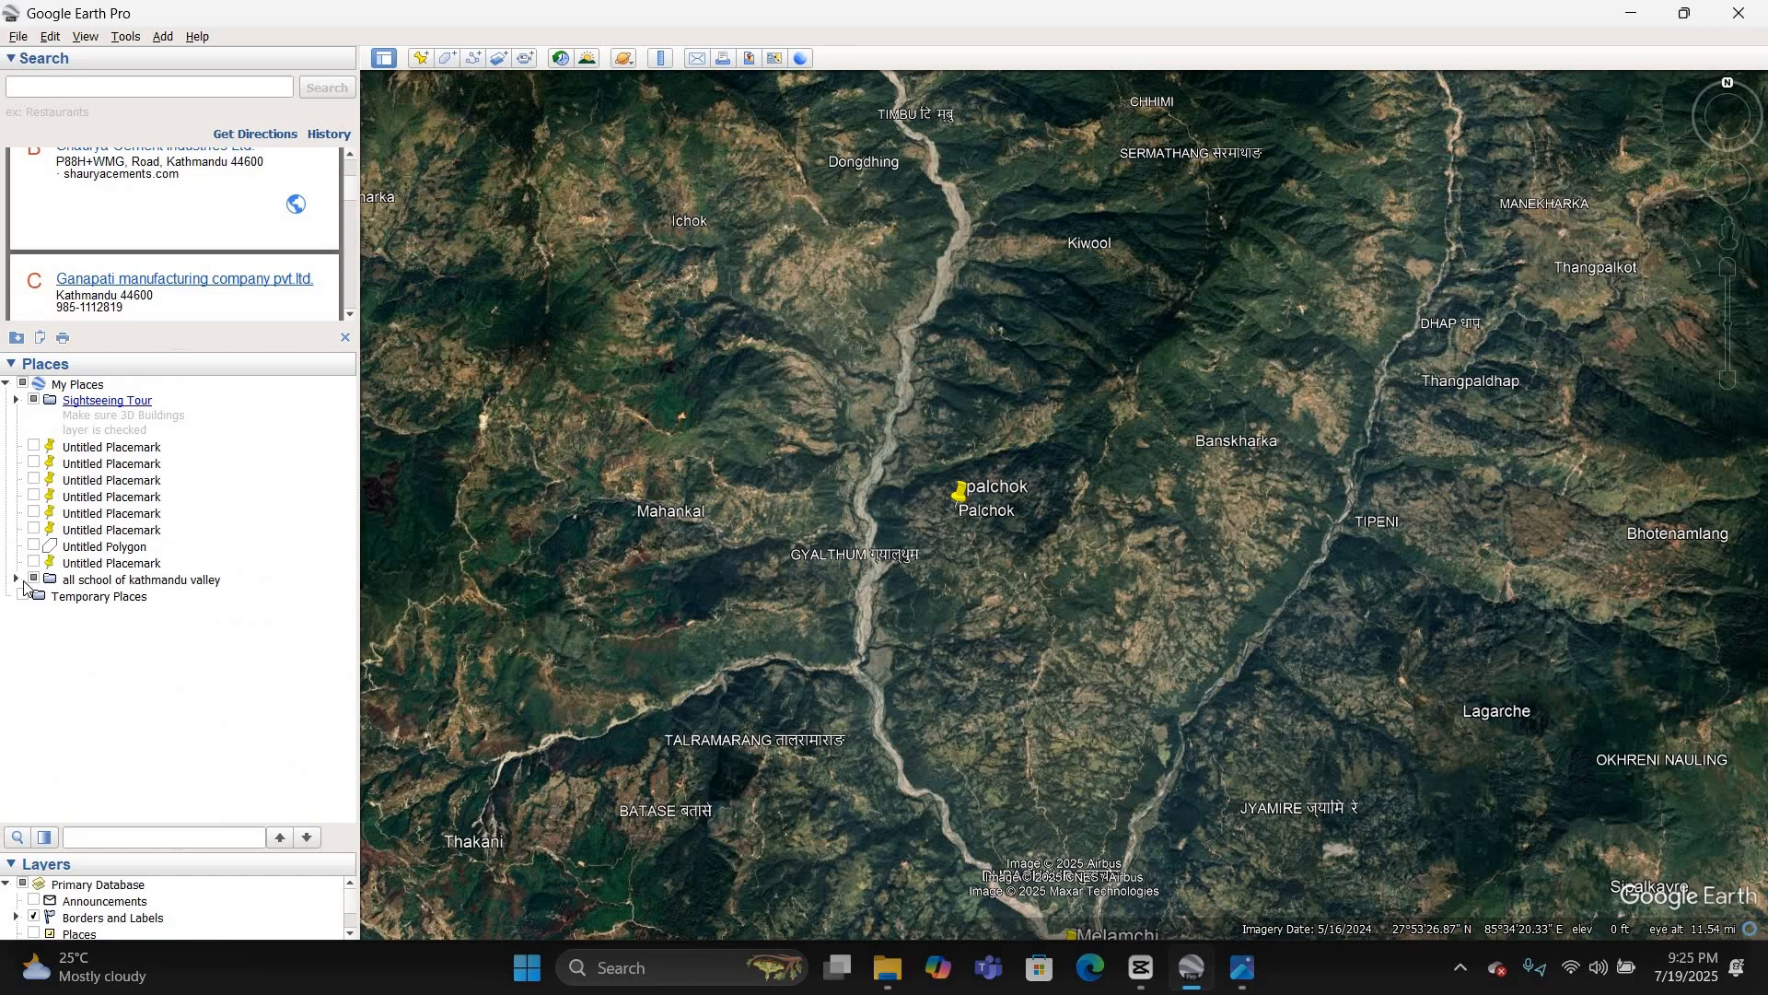
pyautogui.click(17, 581)
pyautogui.scroll(-5, 166, 700)
pyautogui.click(256, 798)
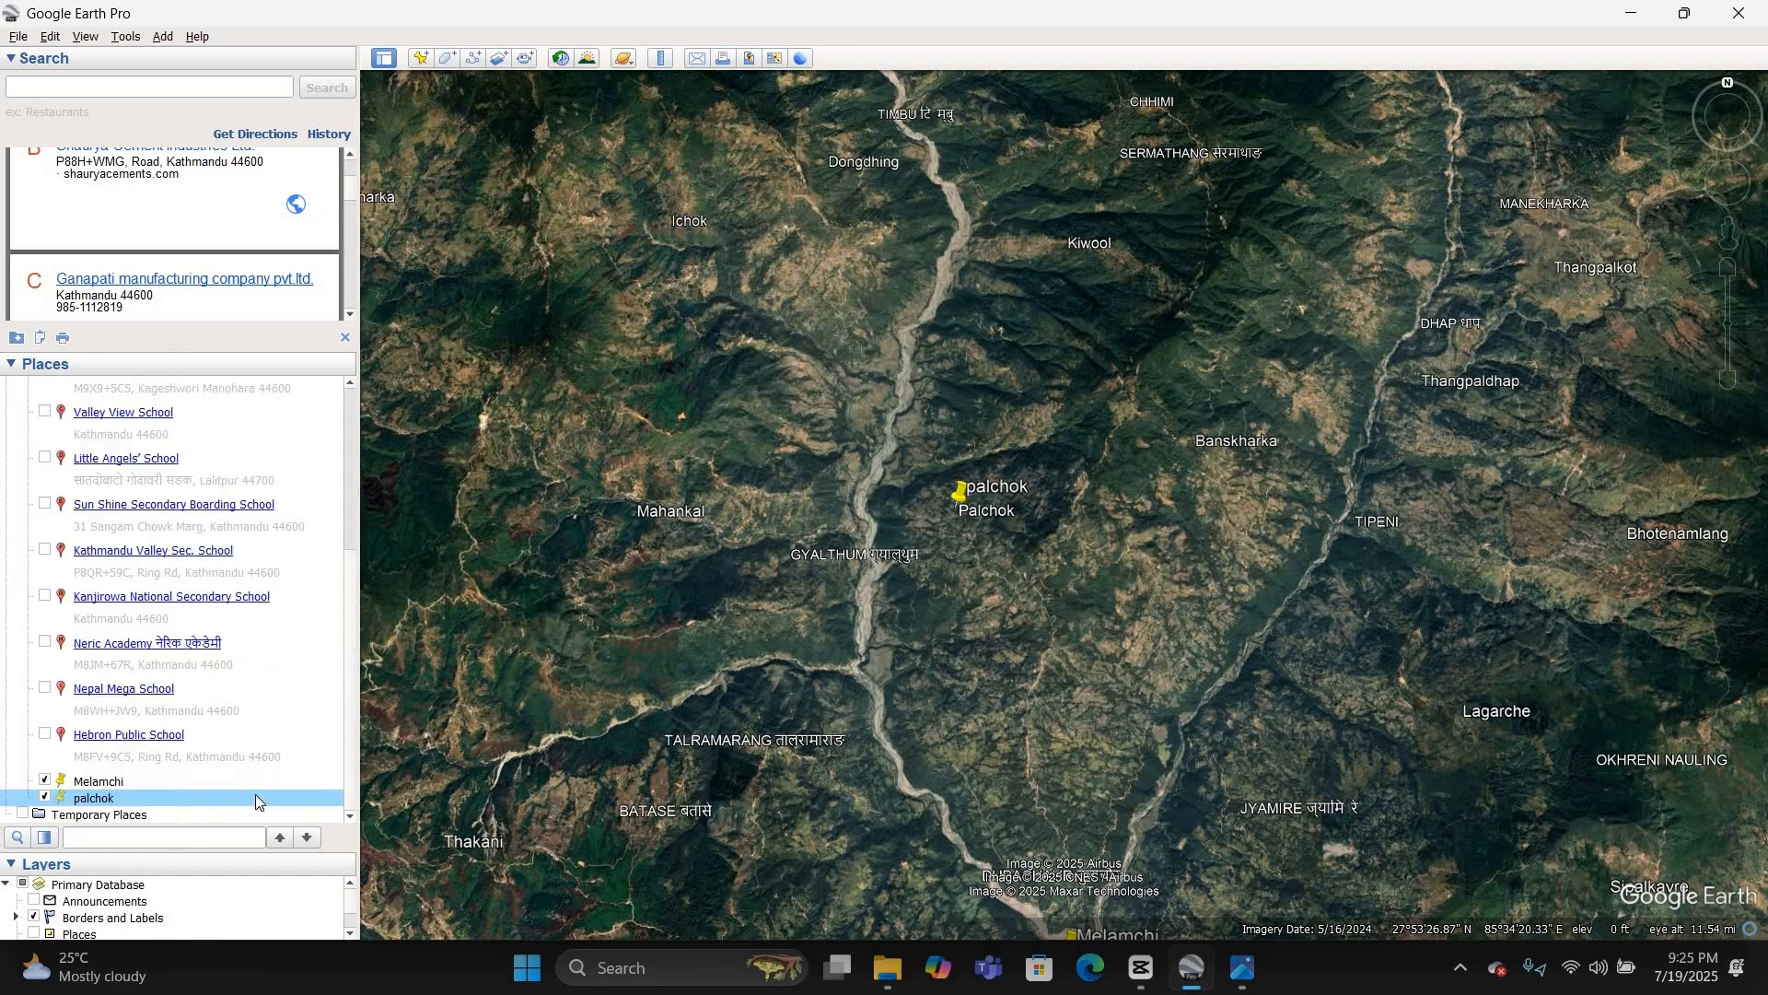
pyautogui.rightClick(254, 781)
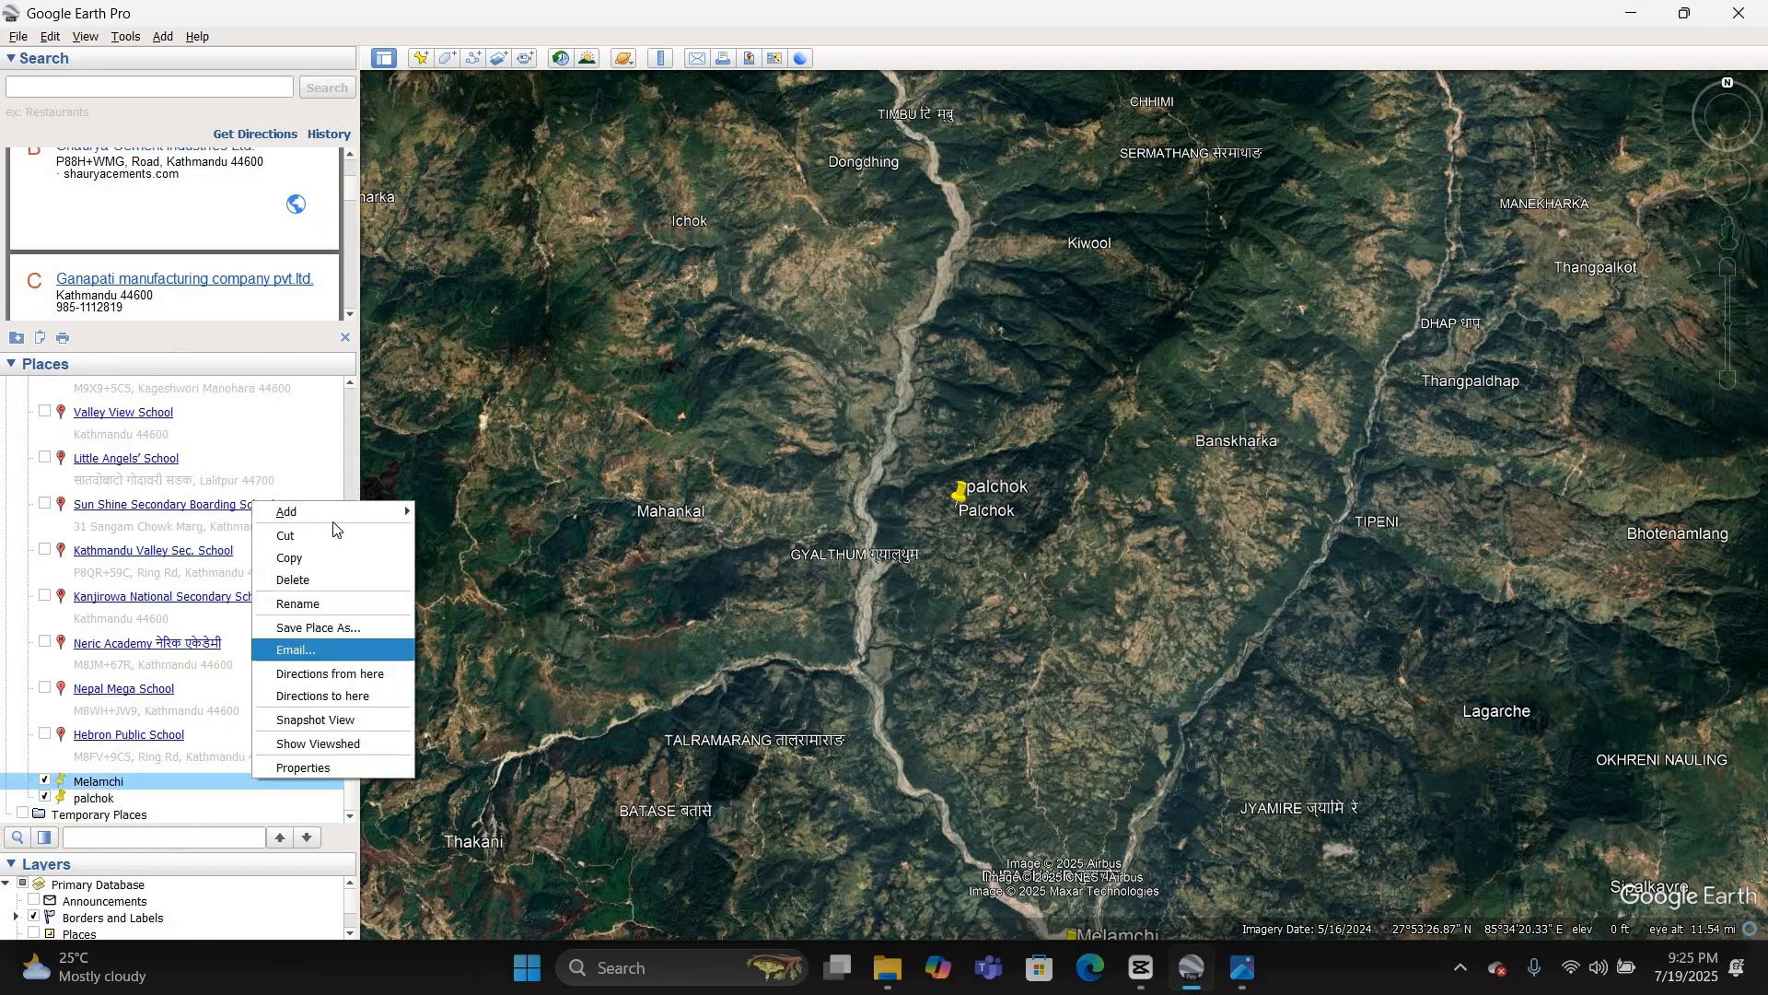
pyautogui.moveTo(348, 512)
pyautogui.click(460, 512)
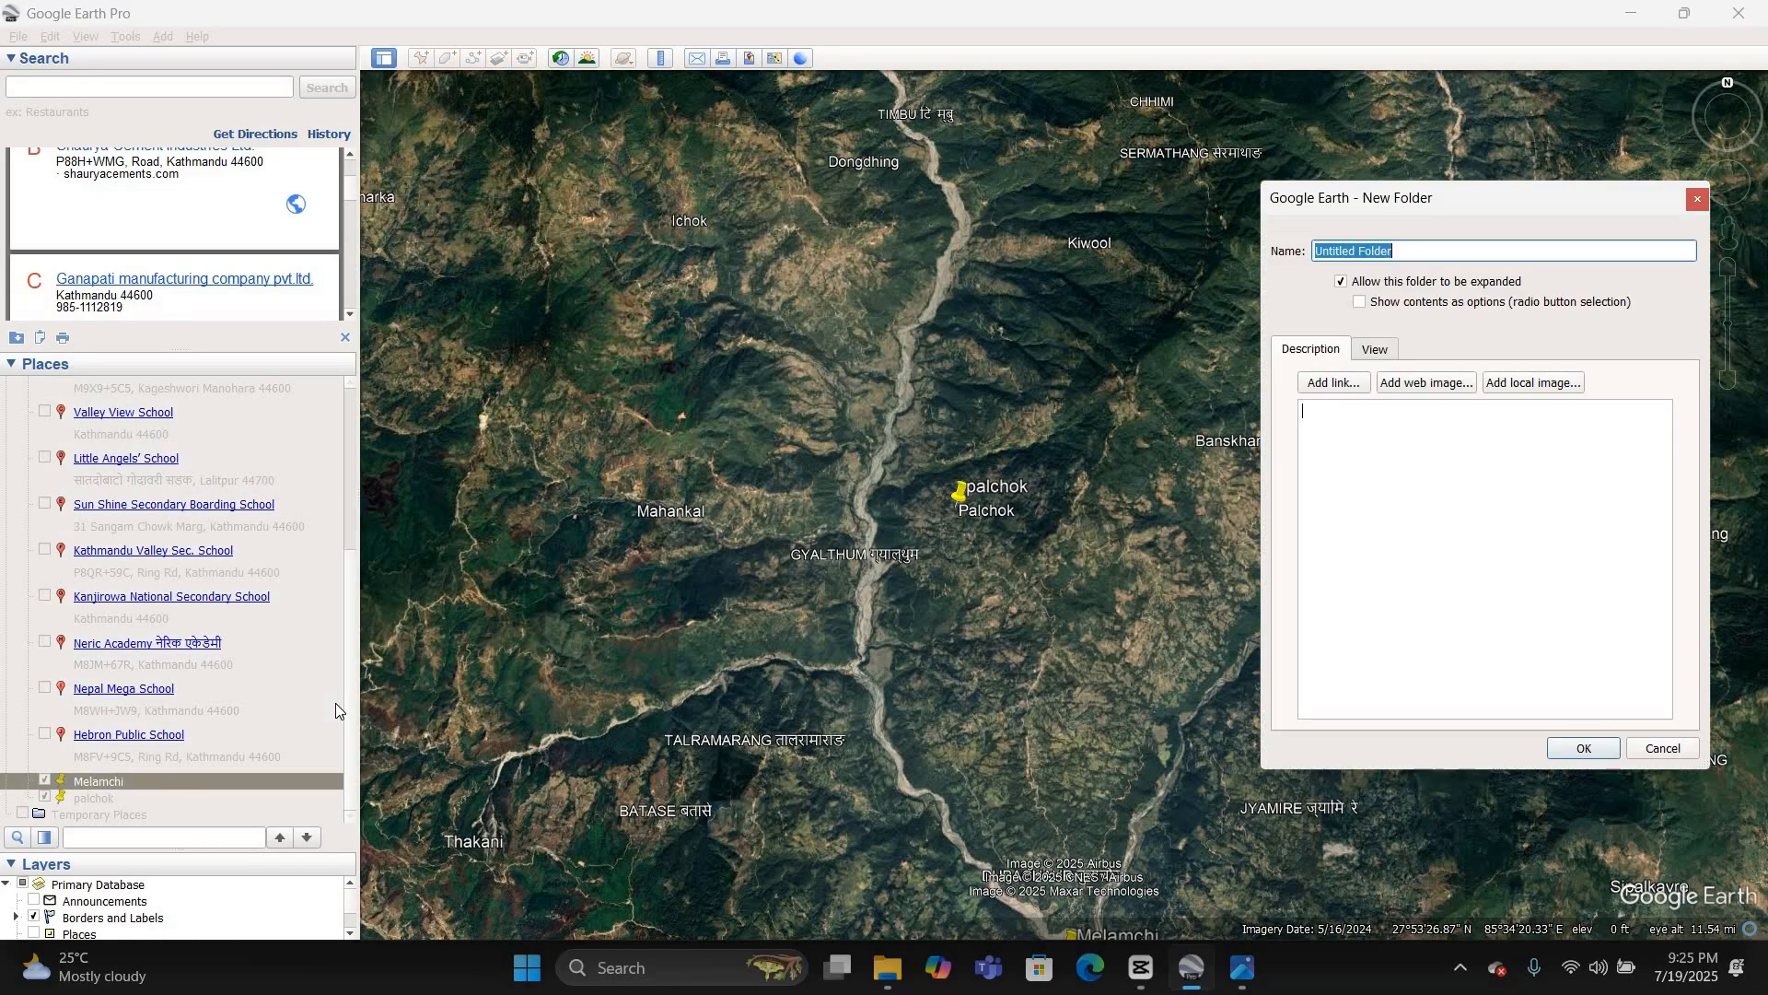
pyautogui.write('se')
pyautogui.write('ttelment')
pyautogui.press('Return')
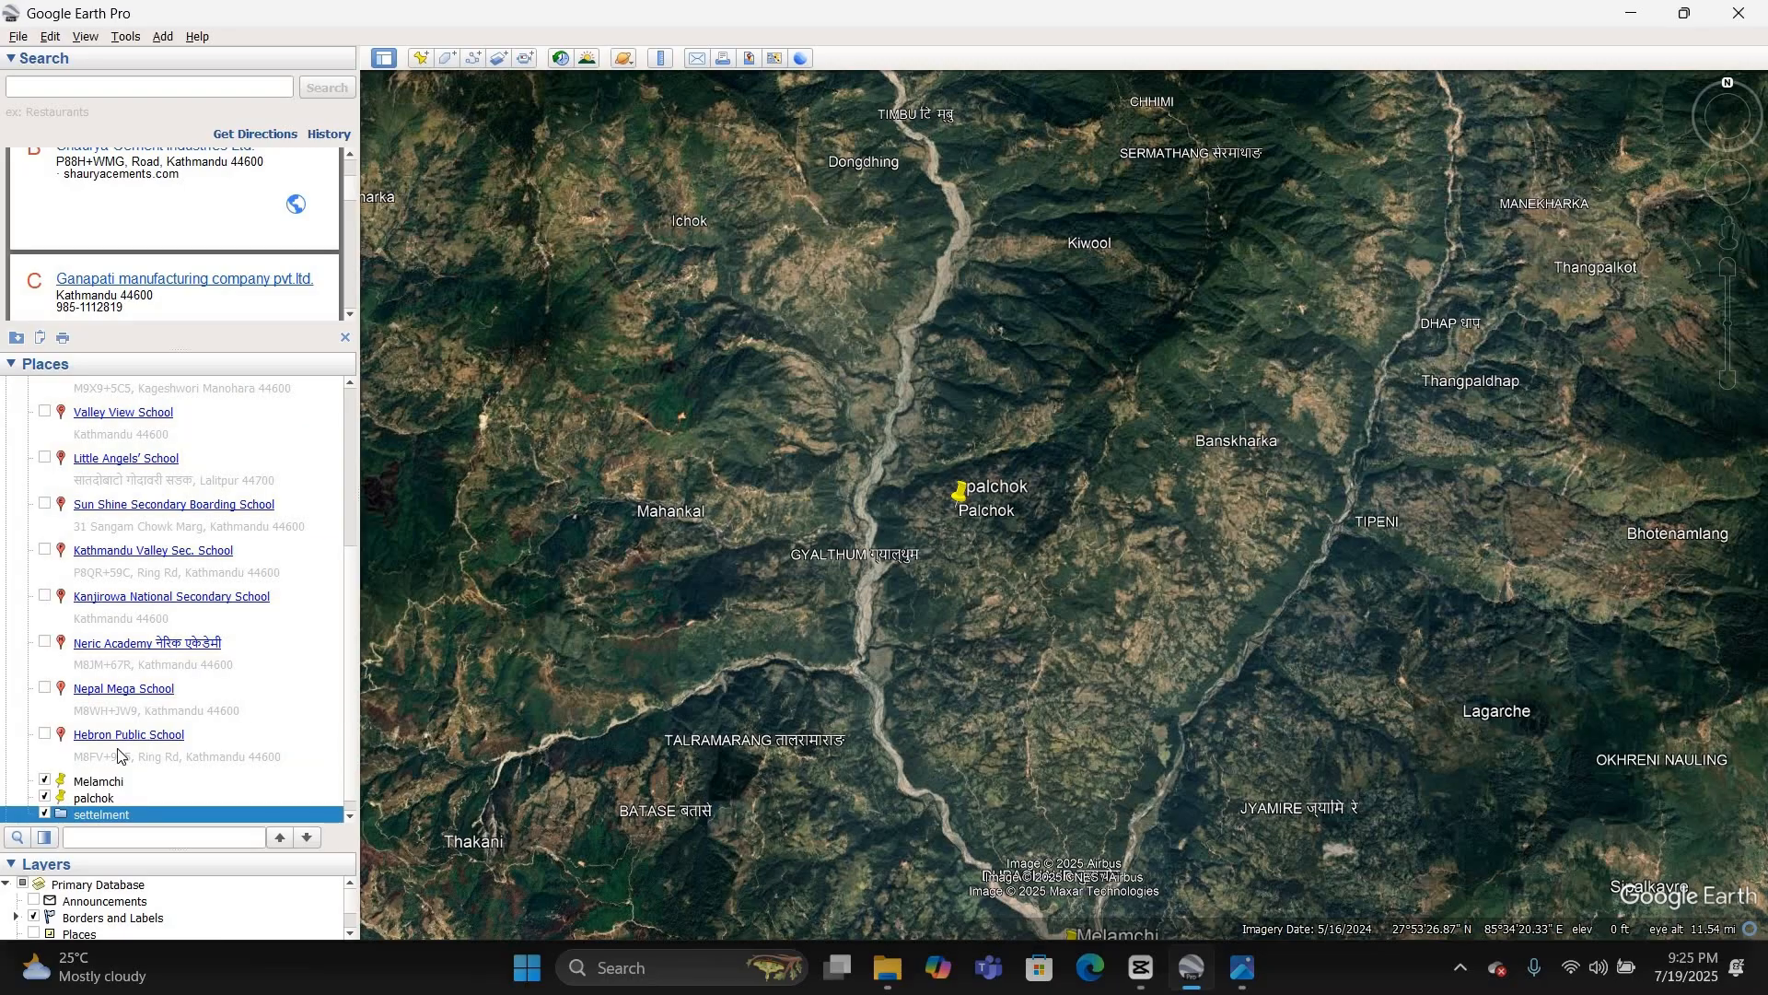
# Step: Move the Melamchi and palchok placemarks into the settelment folder and collapse the folder
pyautogui.scroll(-1, 117, 749)
pyautogui.moveTo(119, 762); pyautogui.dragTo(125, 797)
pyautogui.keyDown('shift'); pyautogui.click(122, 782); pyautogui.keyUp('shift')
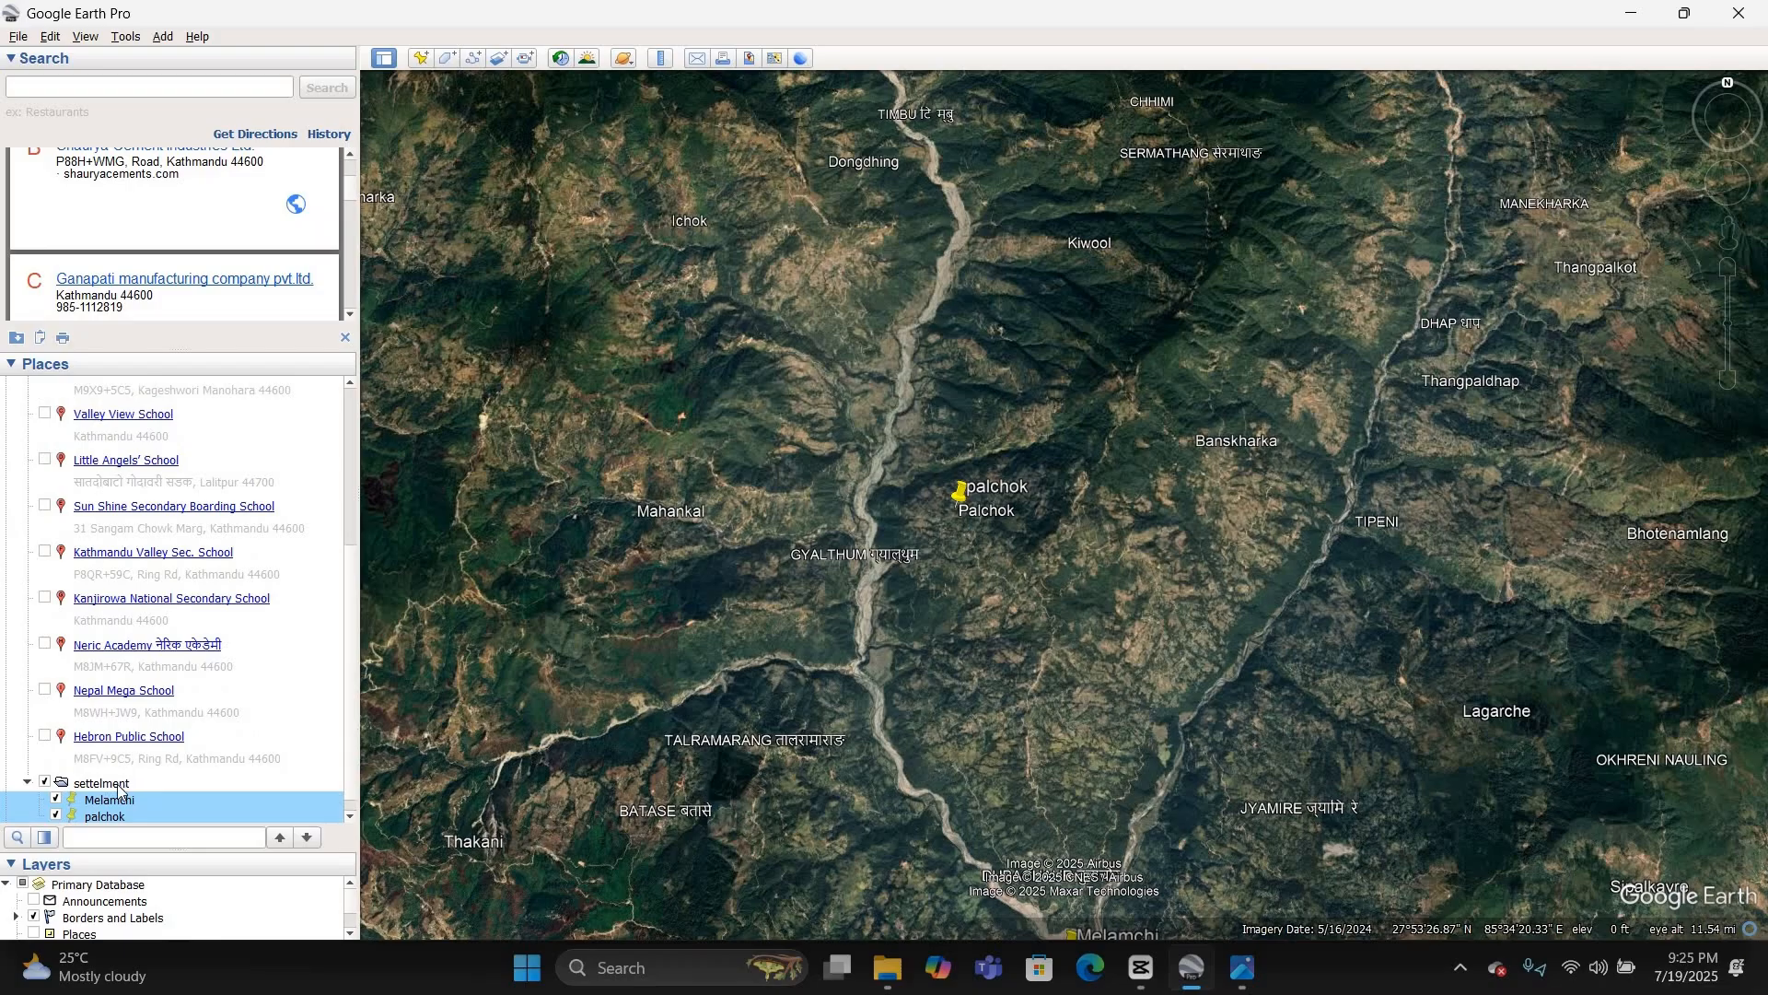
pyautogui.click(118, 785)
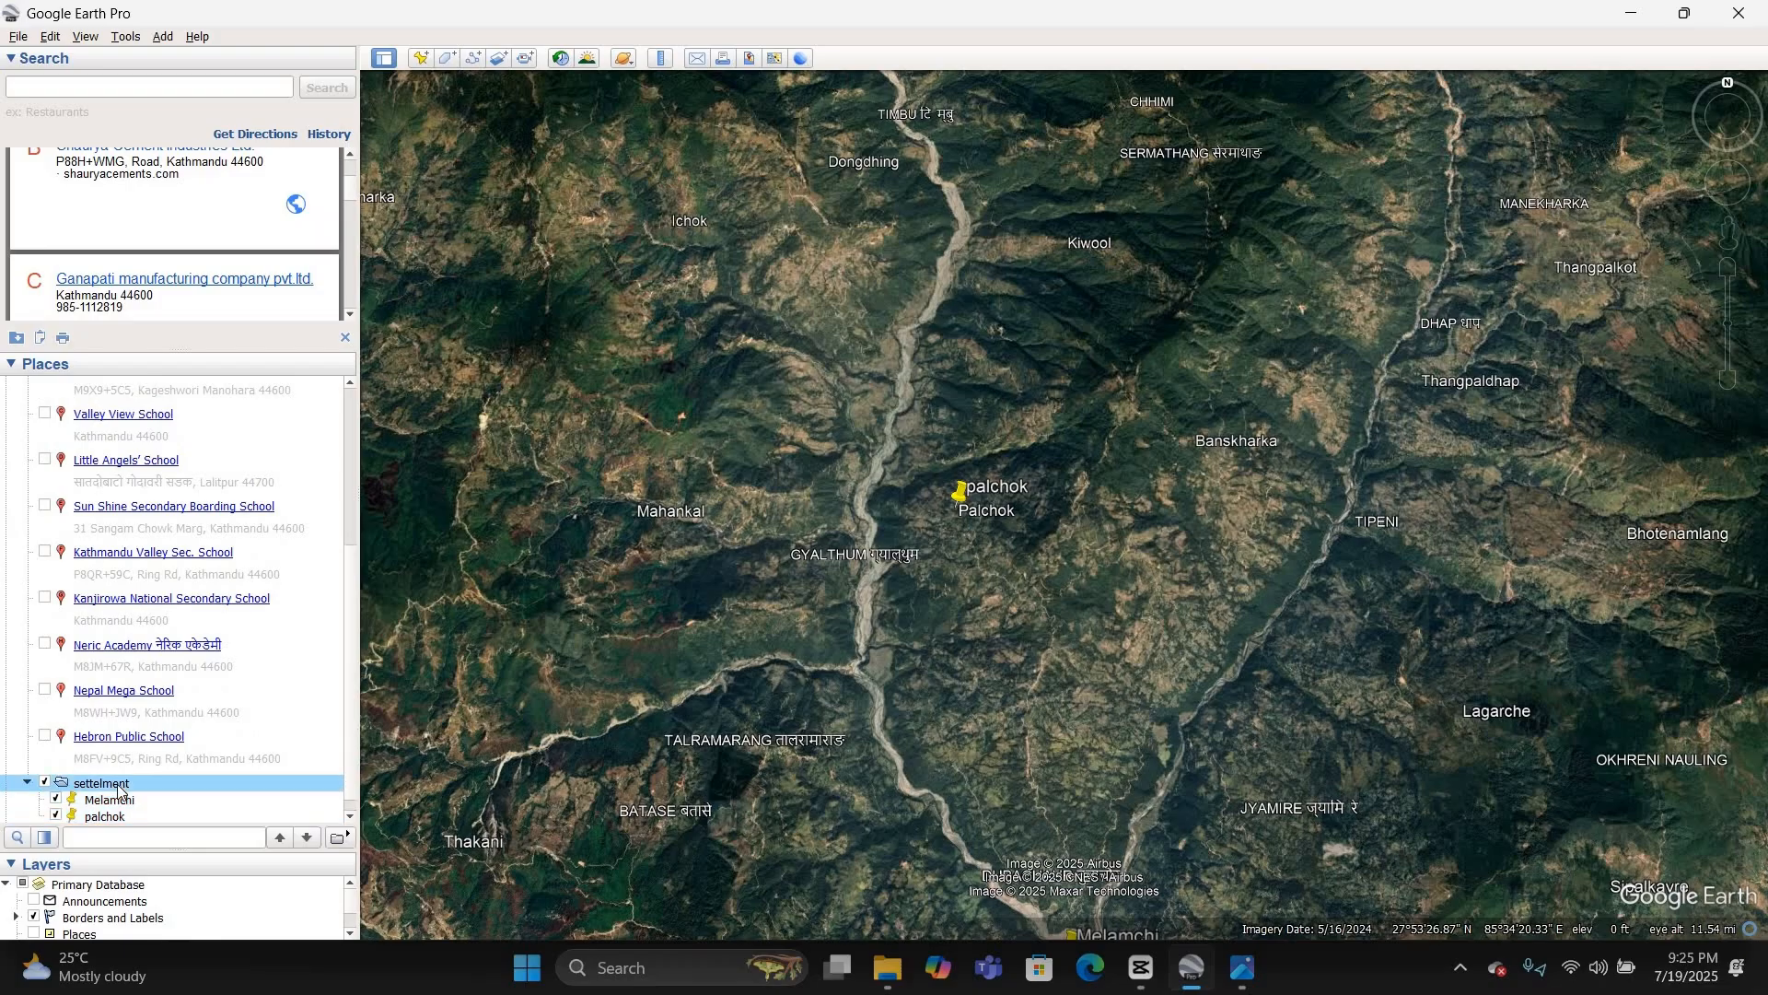
pyautogui.click(27, 783)
# Step: Move the settelment folder out of the "all school of kathmandu valley" folder so it sits directly under My Places
pyautogui.scroll(3, 27, 636)
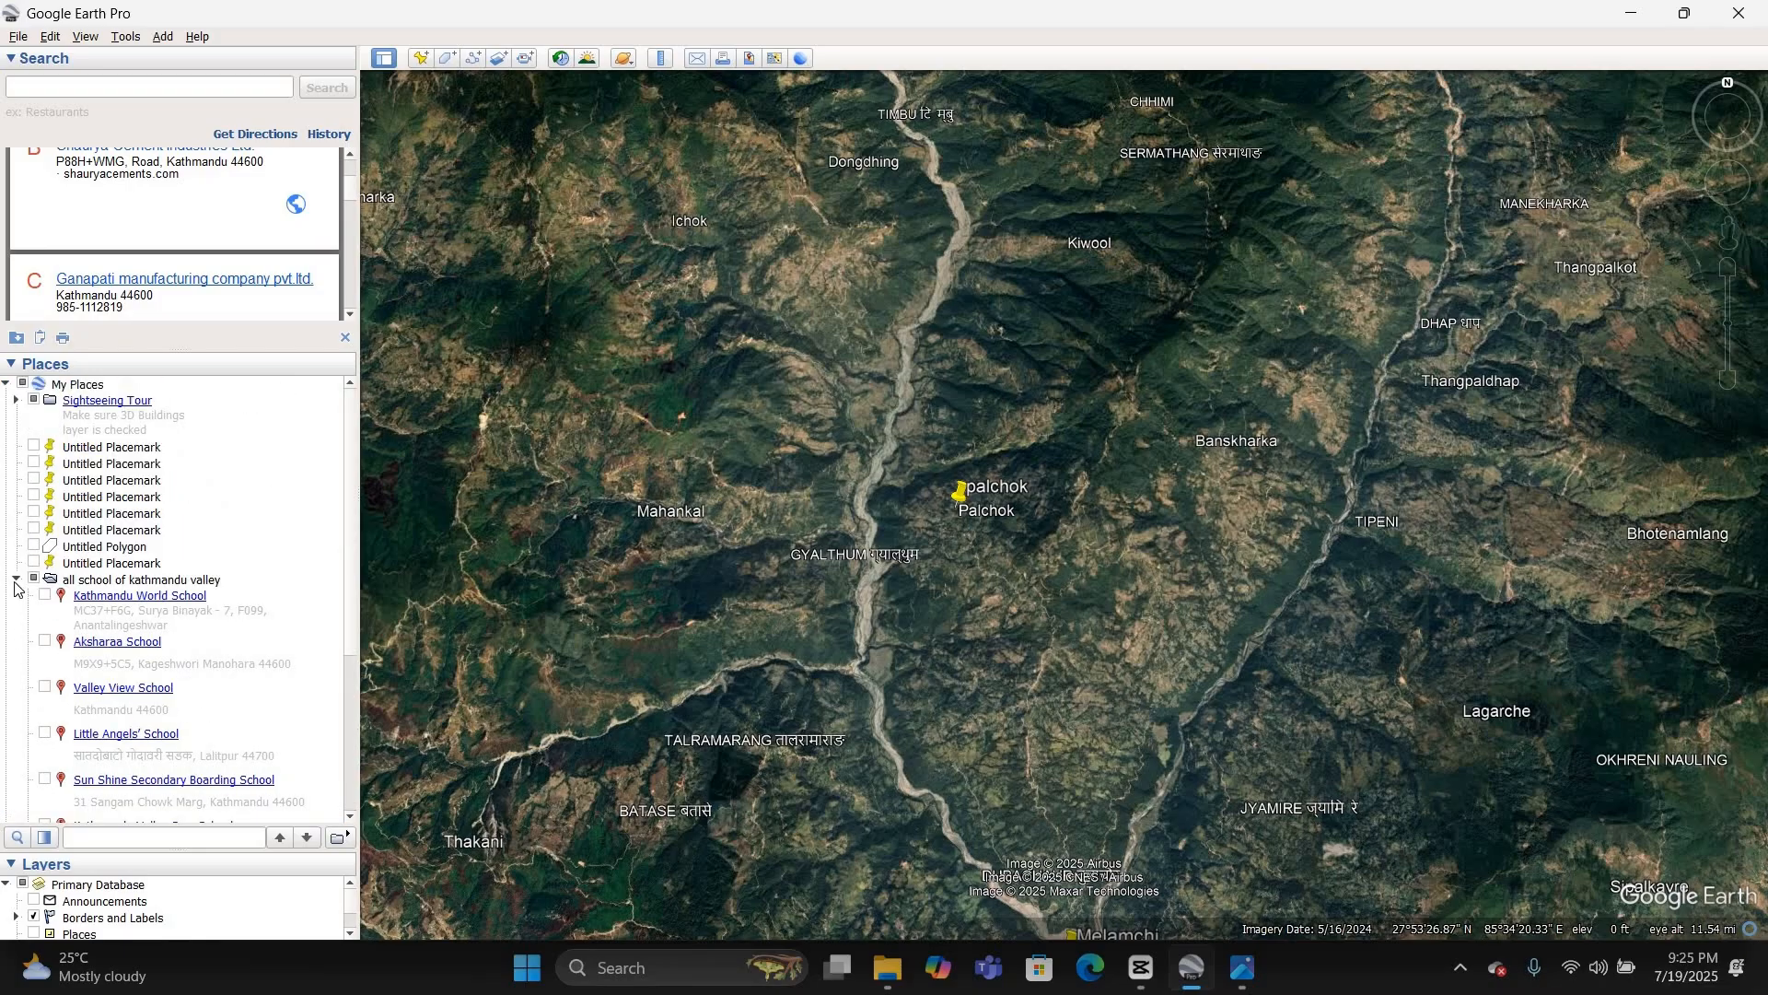
pyautogui.click(15, 580)
pyautogui.click(15, 580)
pyautogui.scroll(-3, 117, 809)
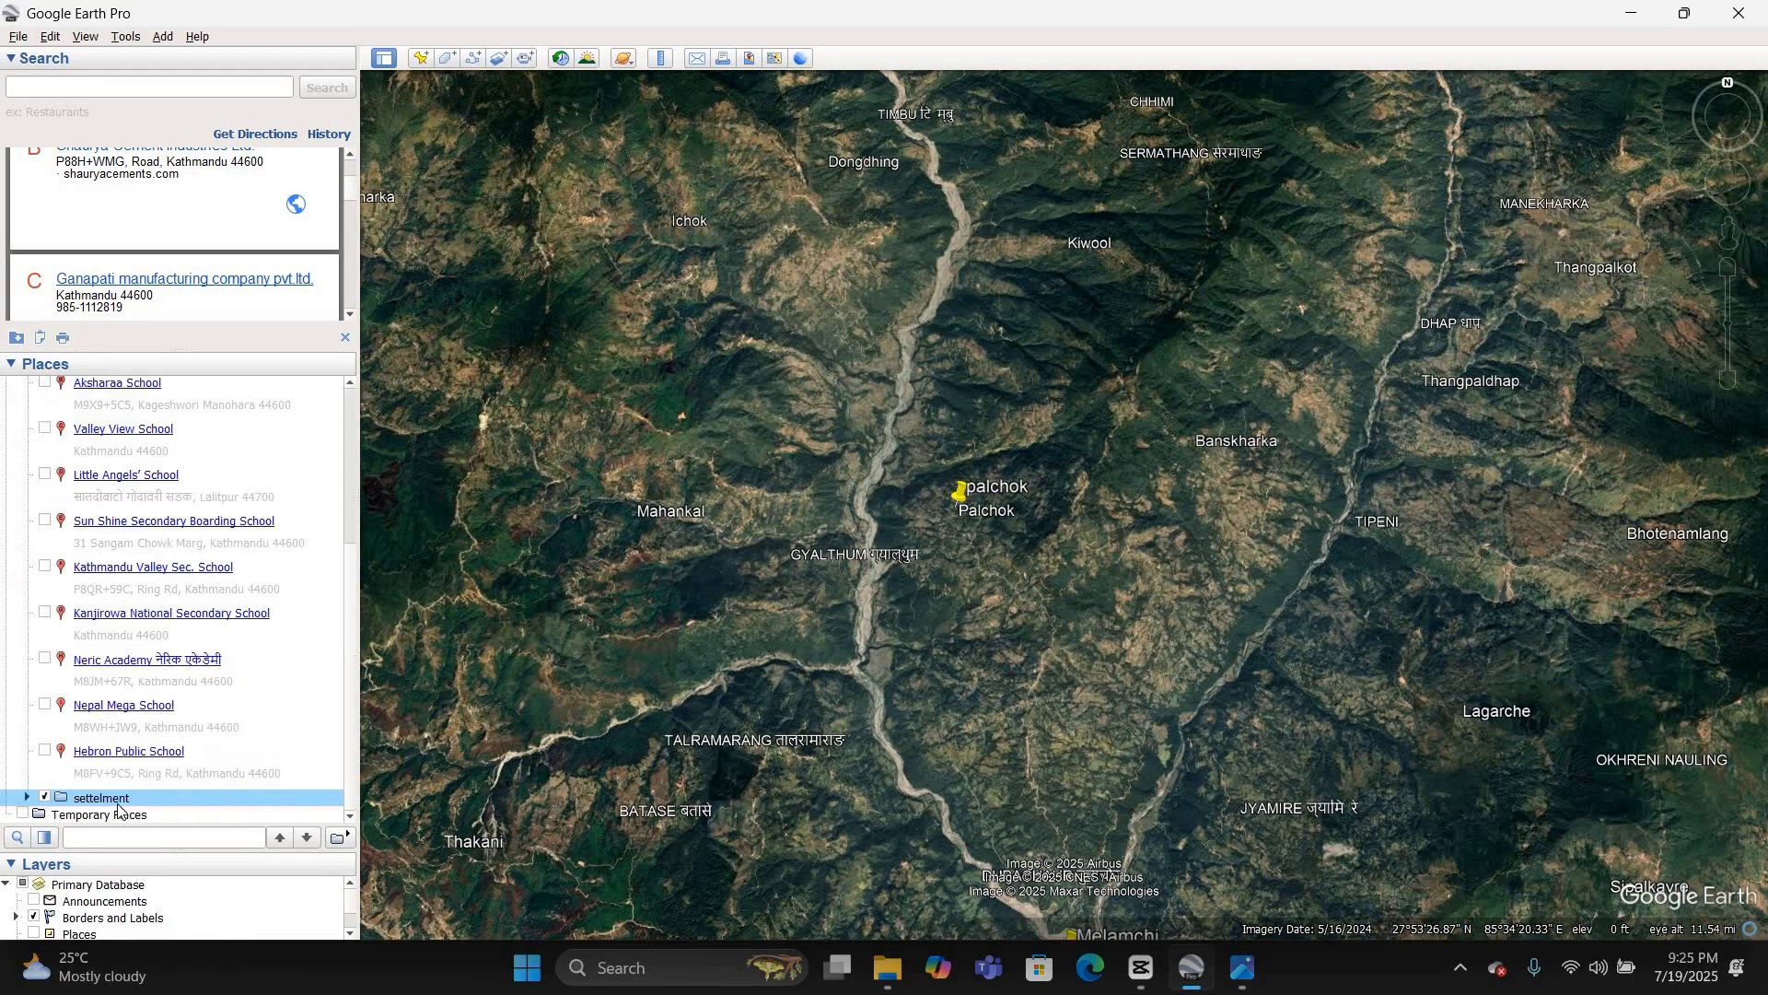
pyautogui.moveTo(124, 803); pyautogui.dragTo(225, 487)
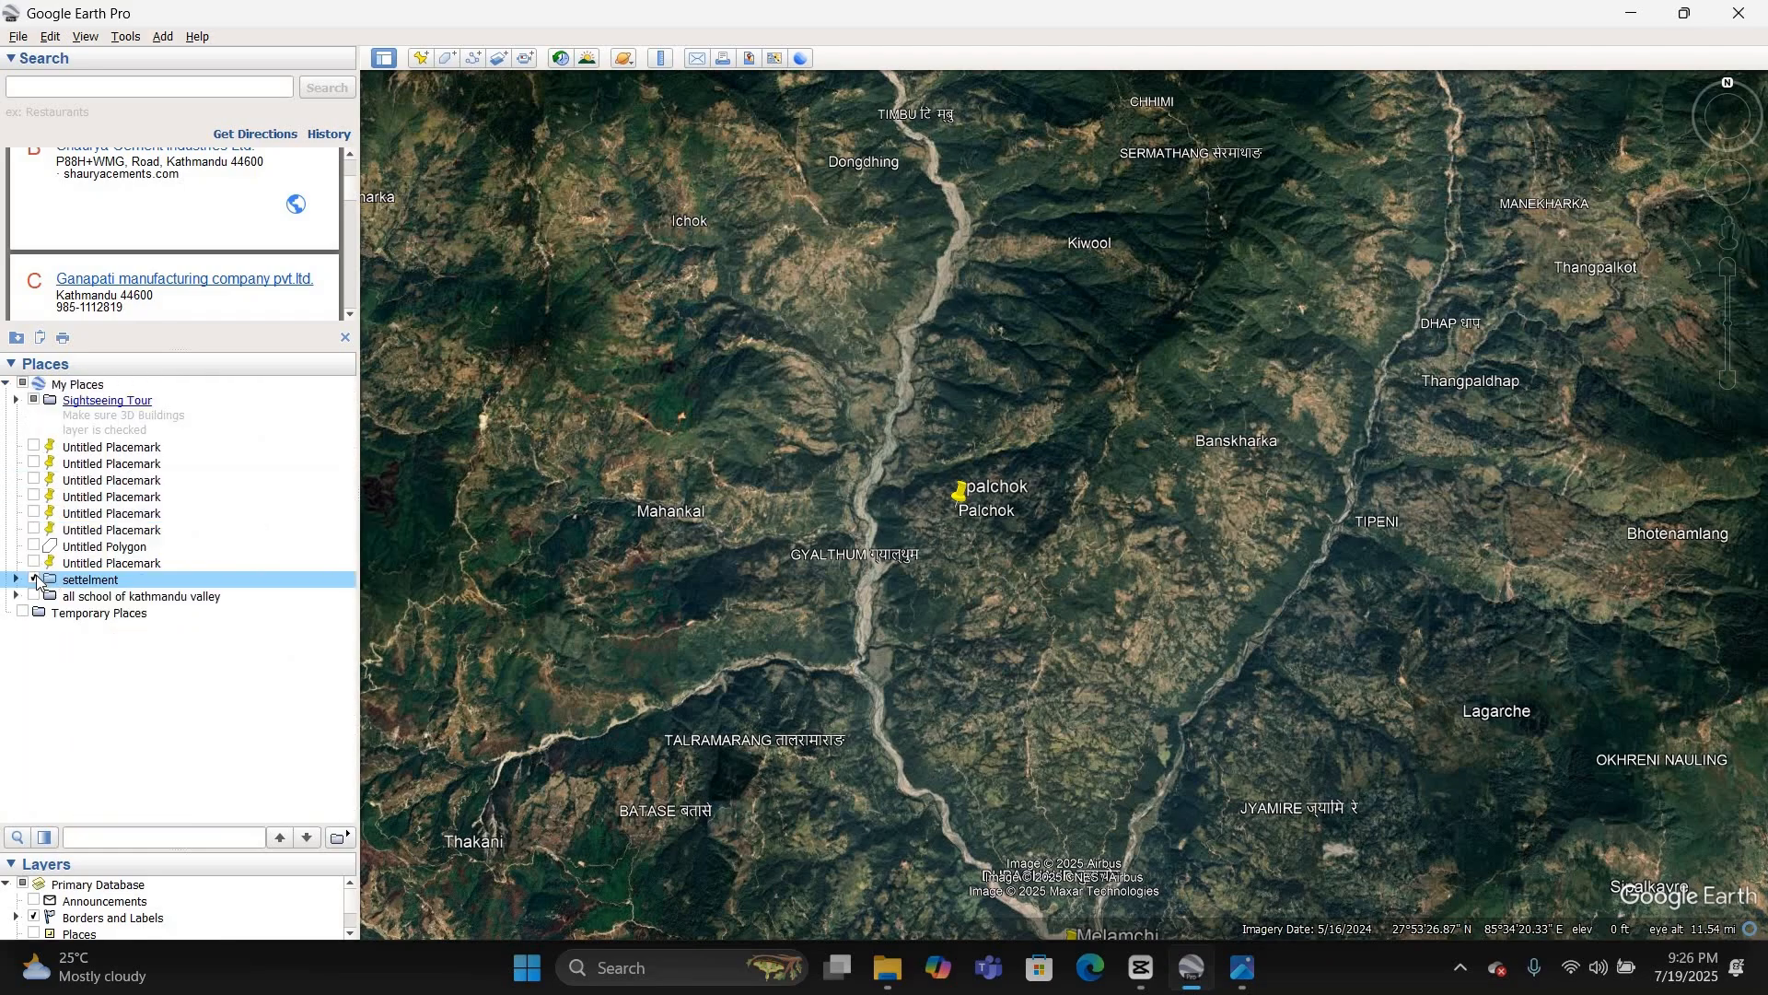
# Step: Start saving the settelment folder as settelment.kmz, then cancel the save
pyautogui.scroll(-3, 842, 467)
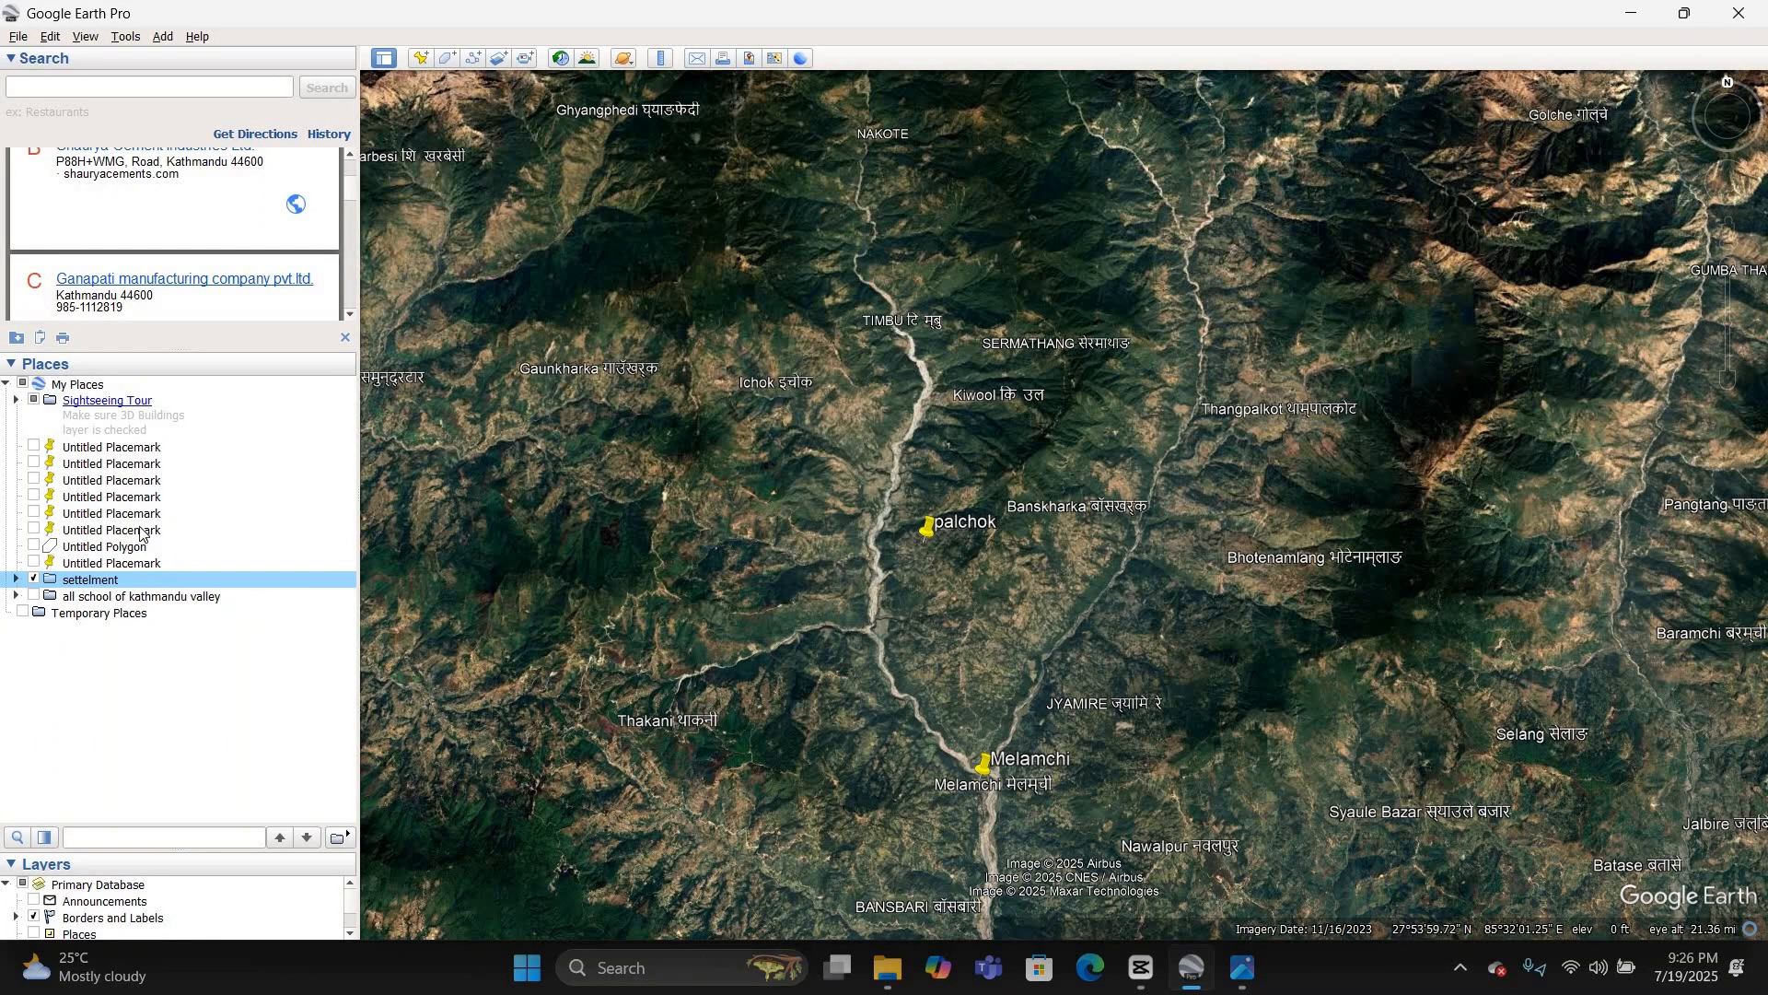
pyautogui.rightClick(133, 583)
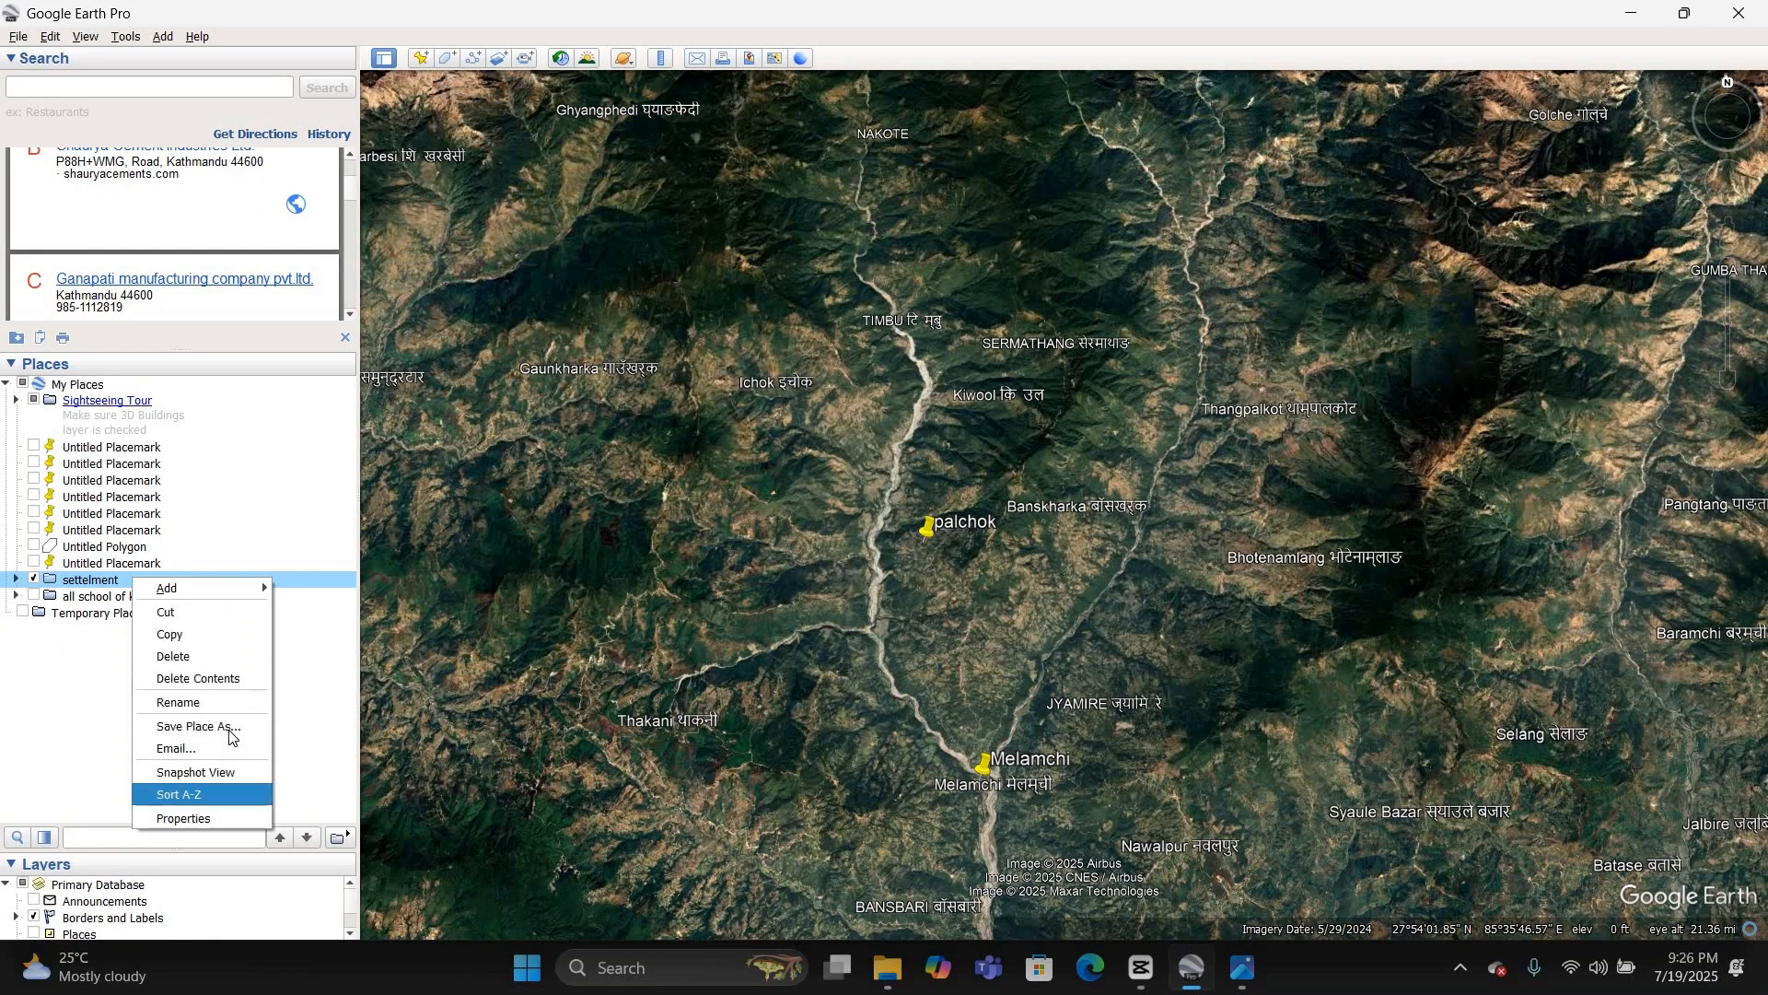
pyautogui.click(880, 539)
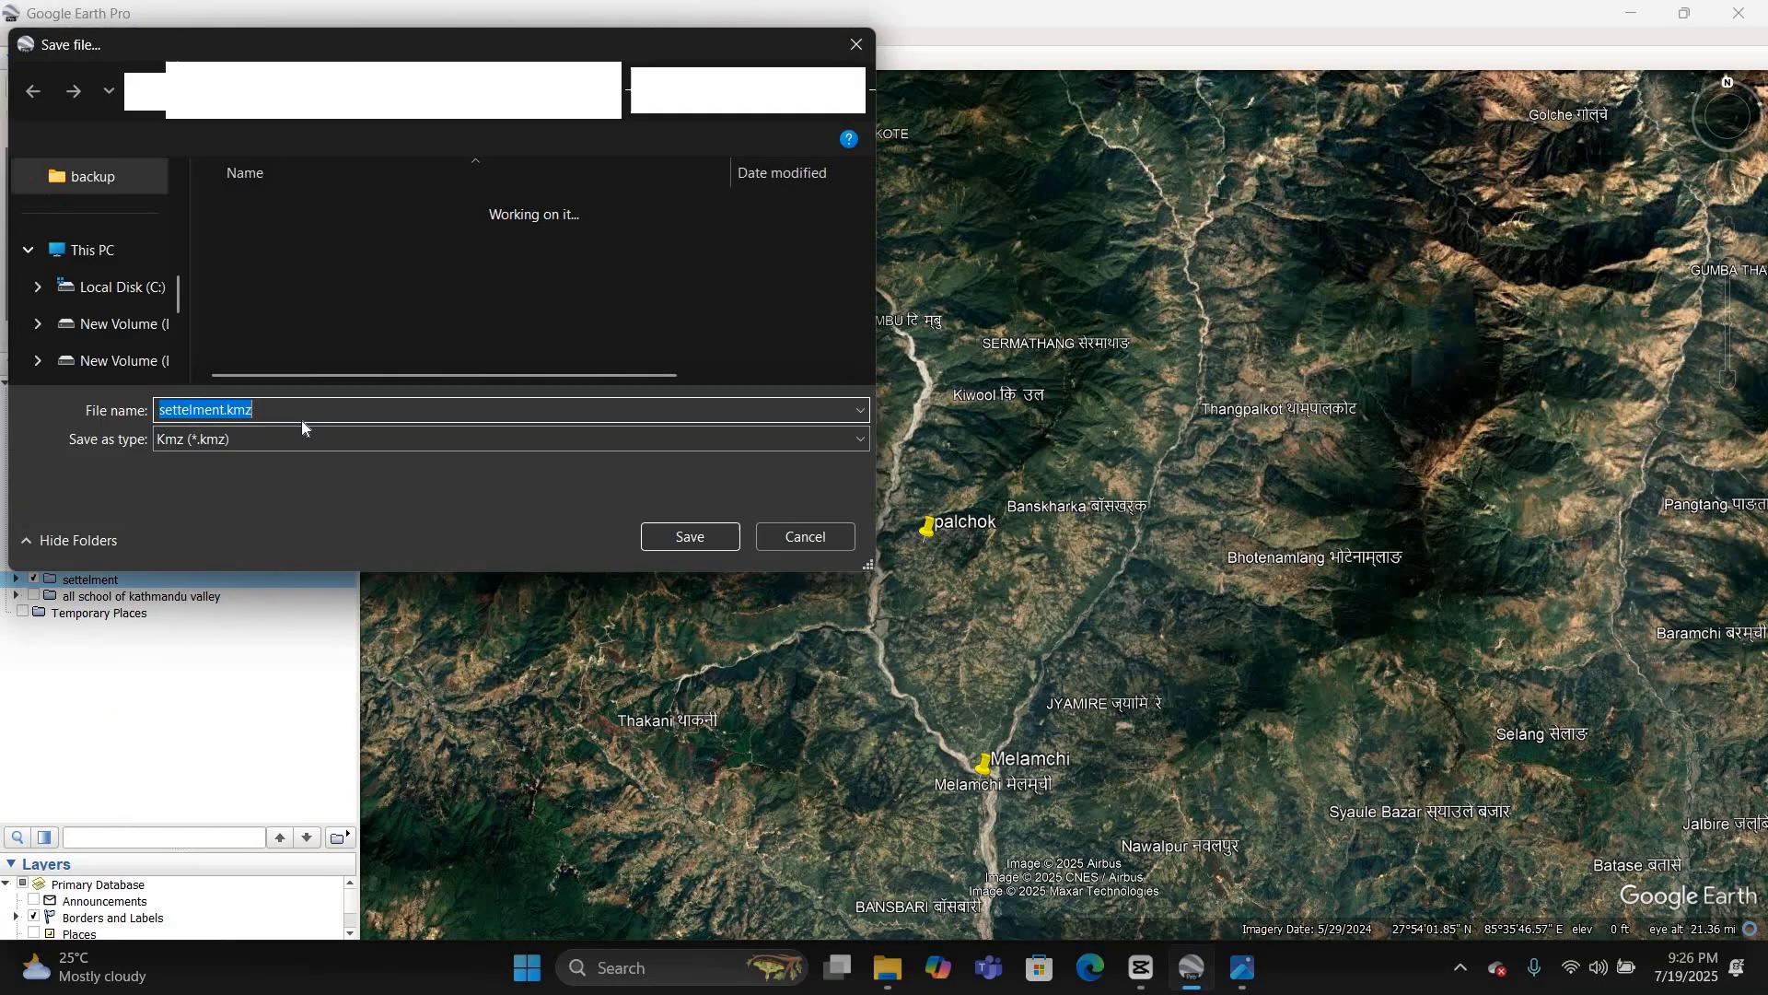
pyautogui.click(807, 538)
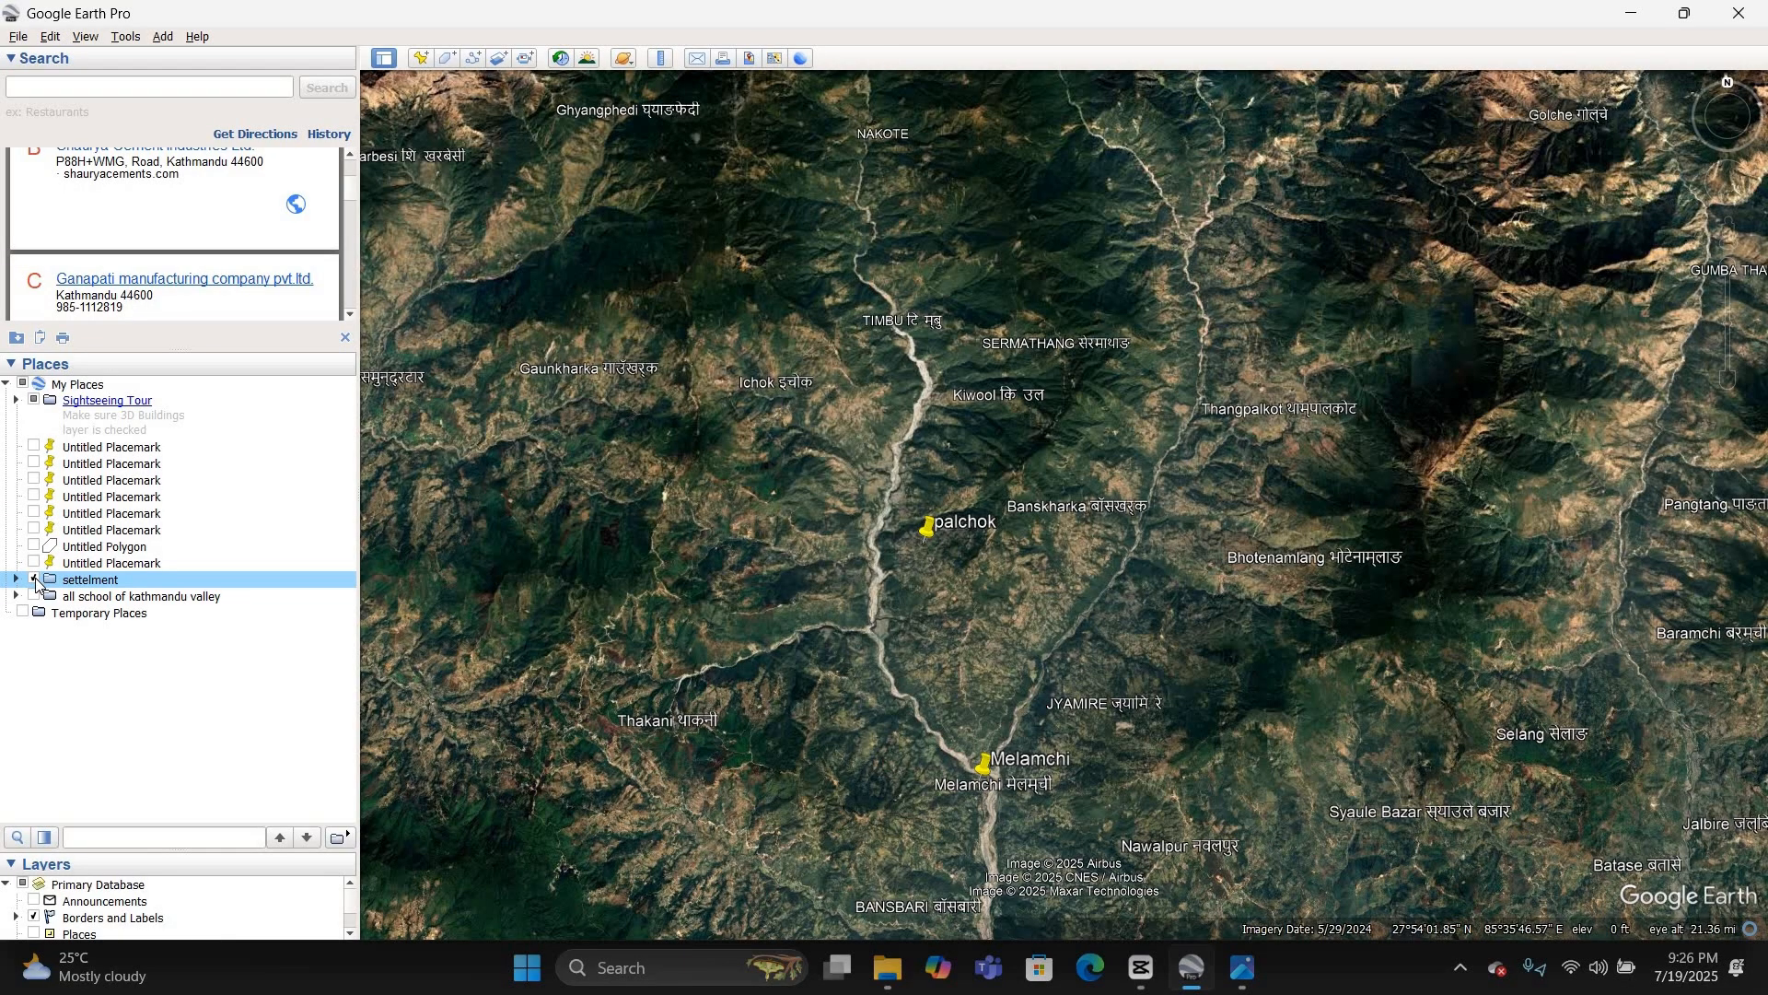
# Step: Hide the settelment folder and trace a new path down the Melamchi river channel from upstream of Timbu to just below it
pyautogui.click(34, 580)
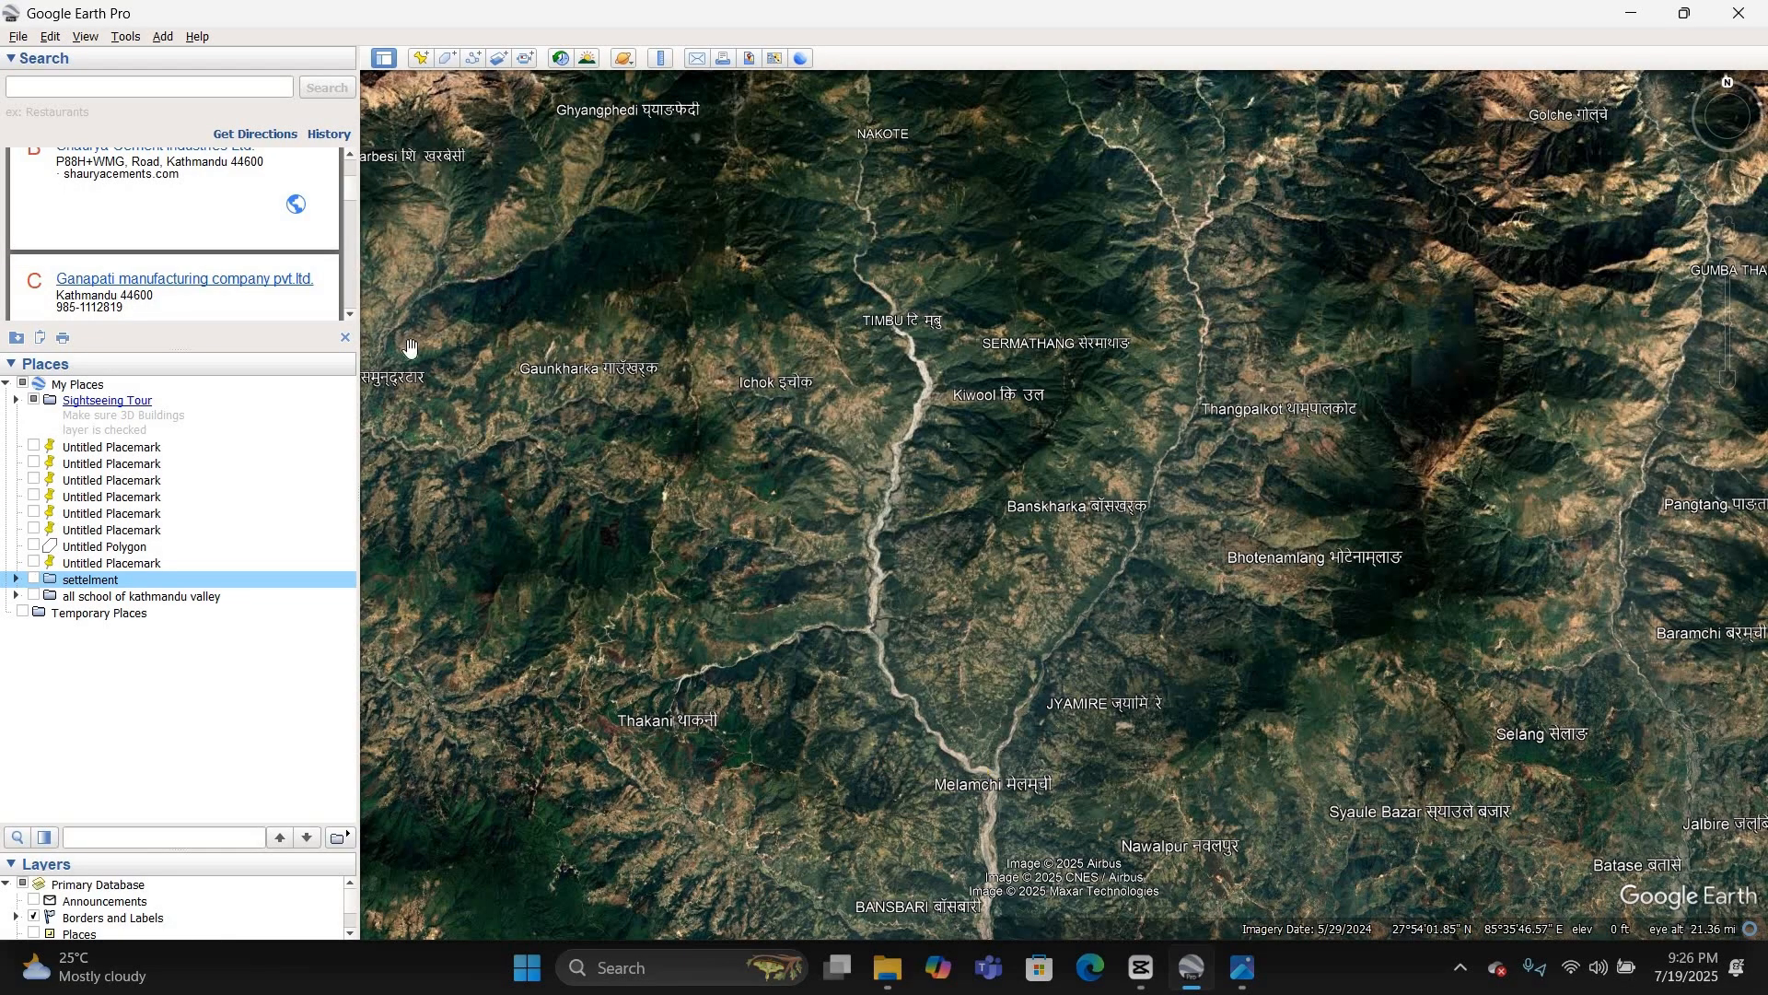
pyautogui.doubleClick(925, 350)
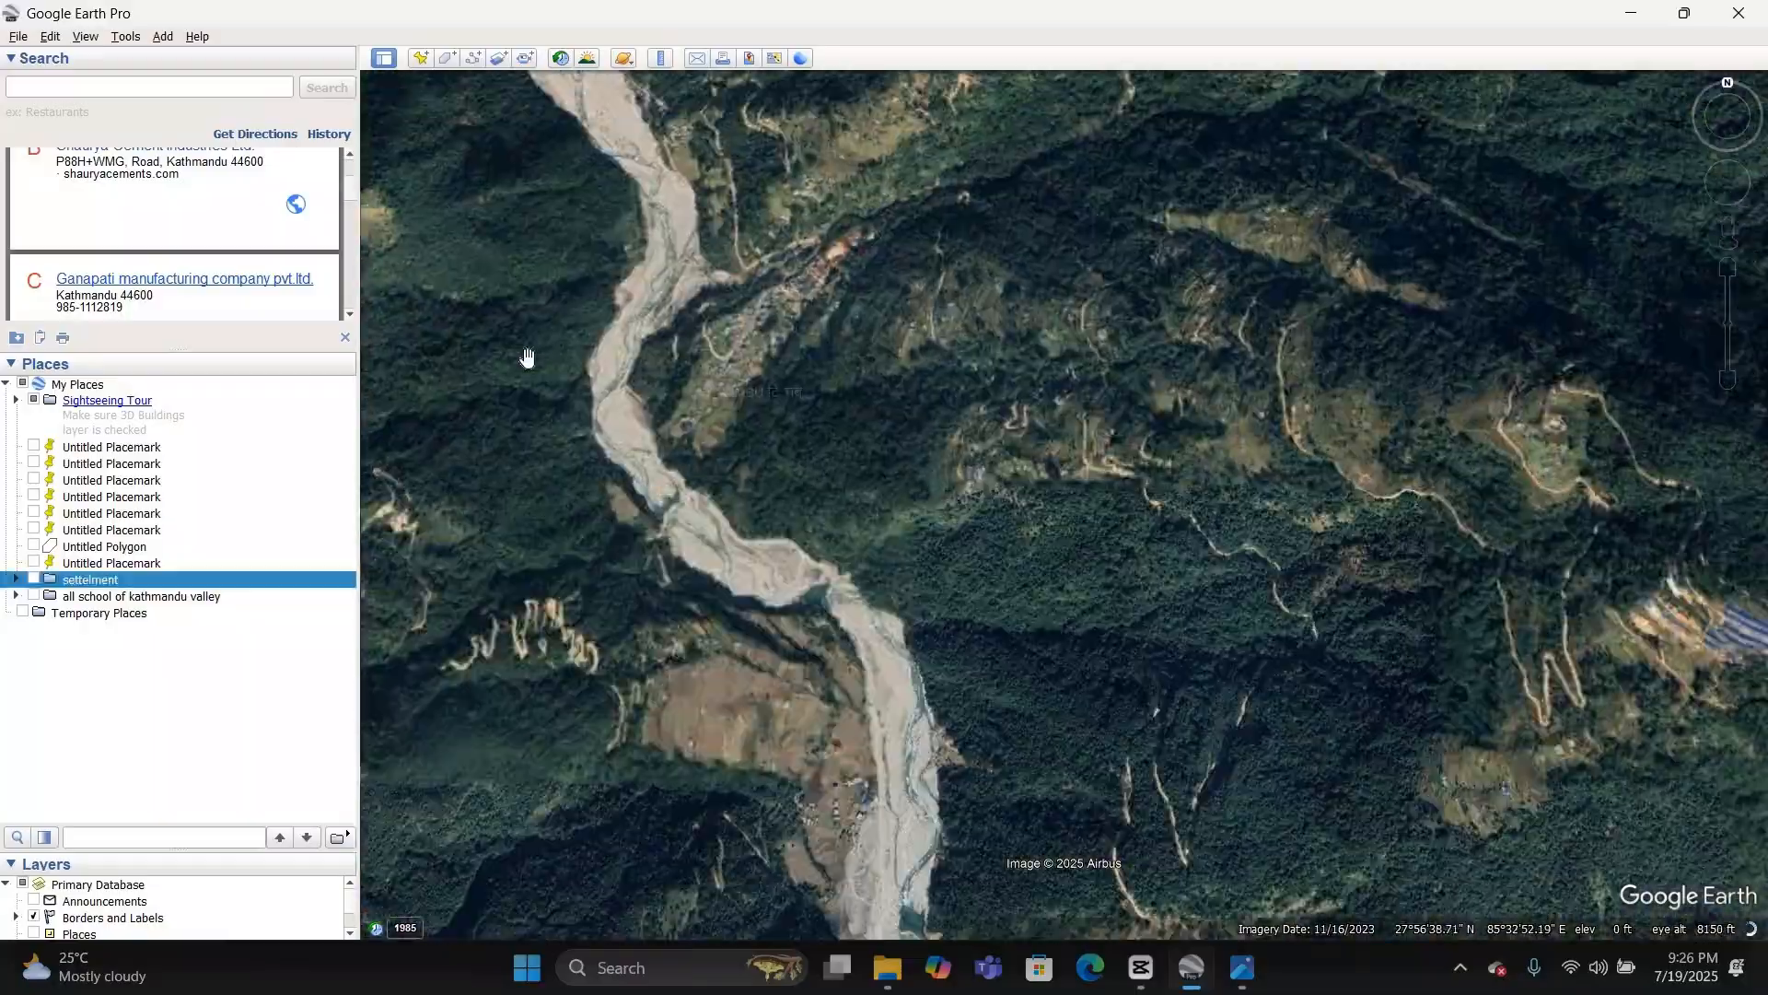
pyautogui.moveTo(527, 357); pyautogui.dragTo(934, 604)
pyautogui.scroll(3, 934, 594)
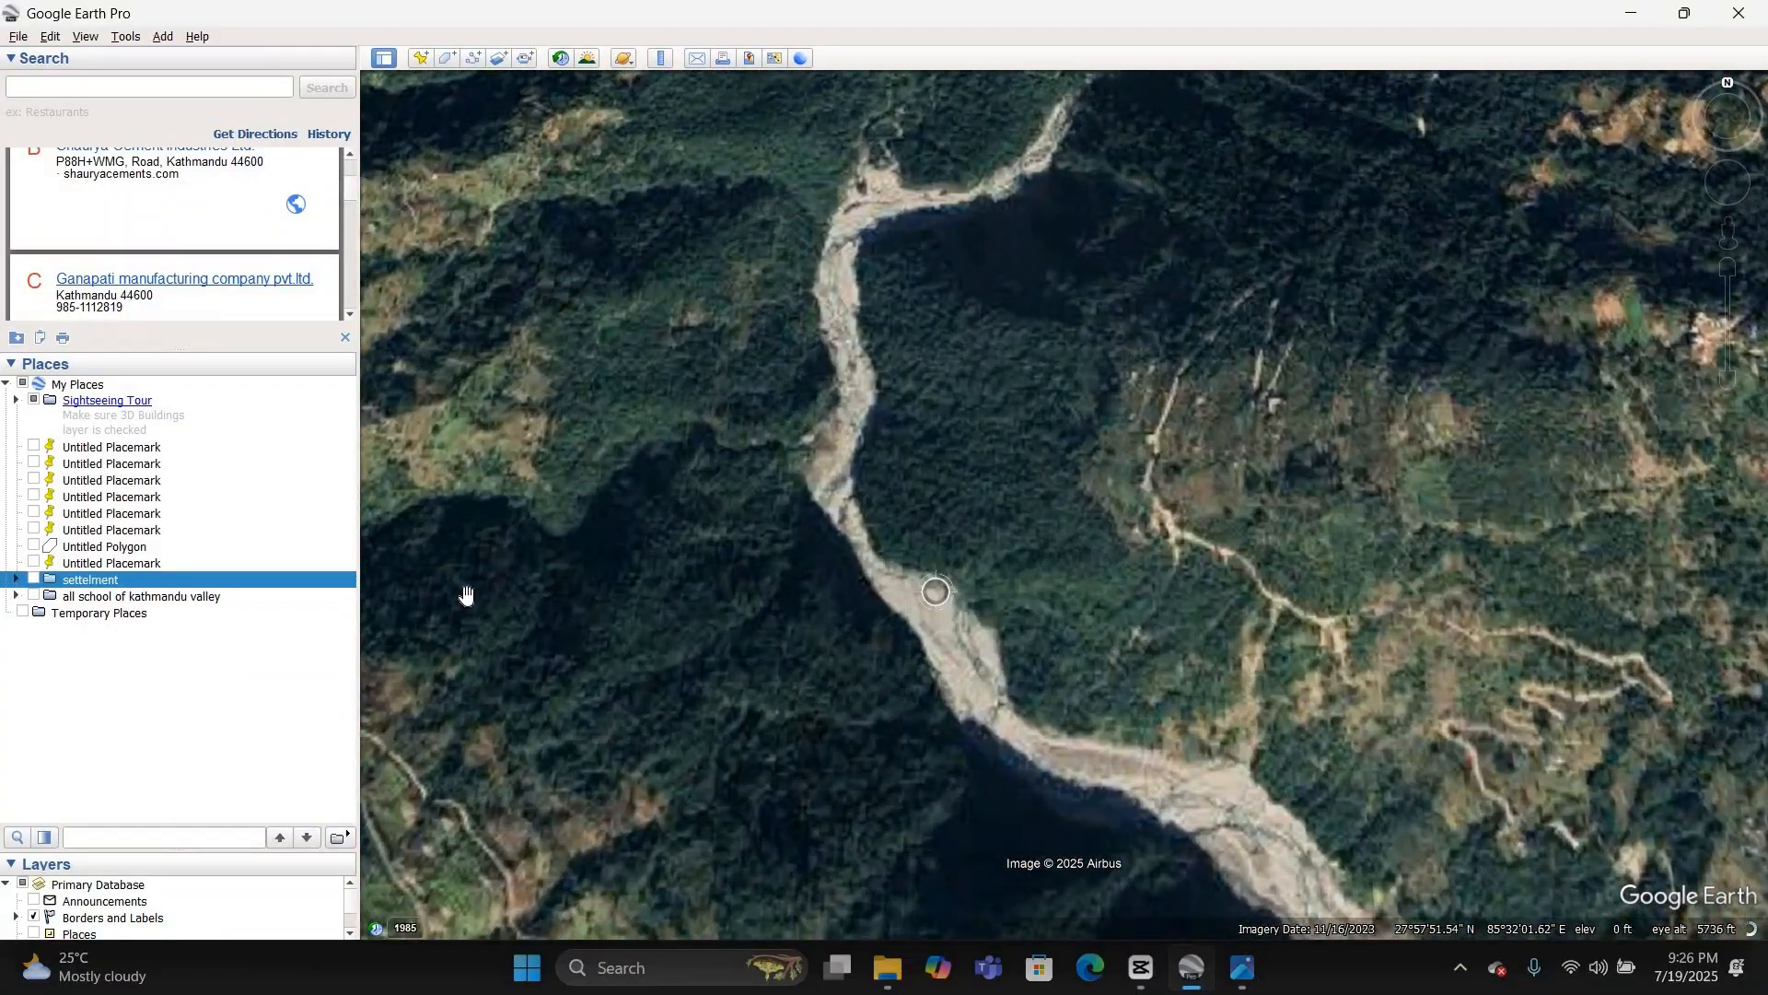
pyautogui.click(473, 59)
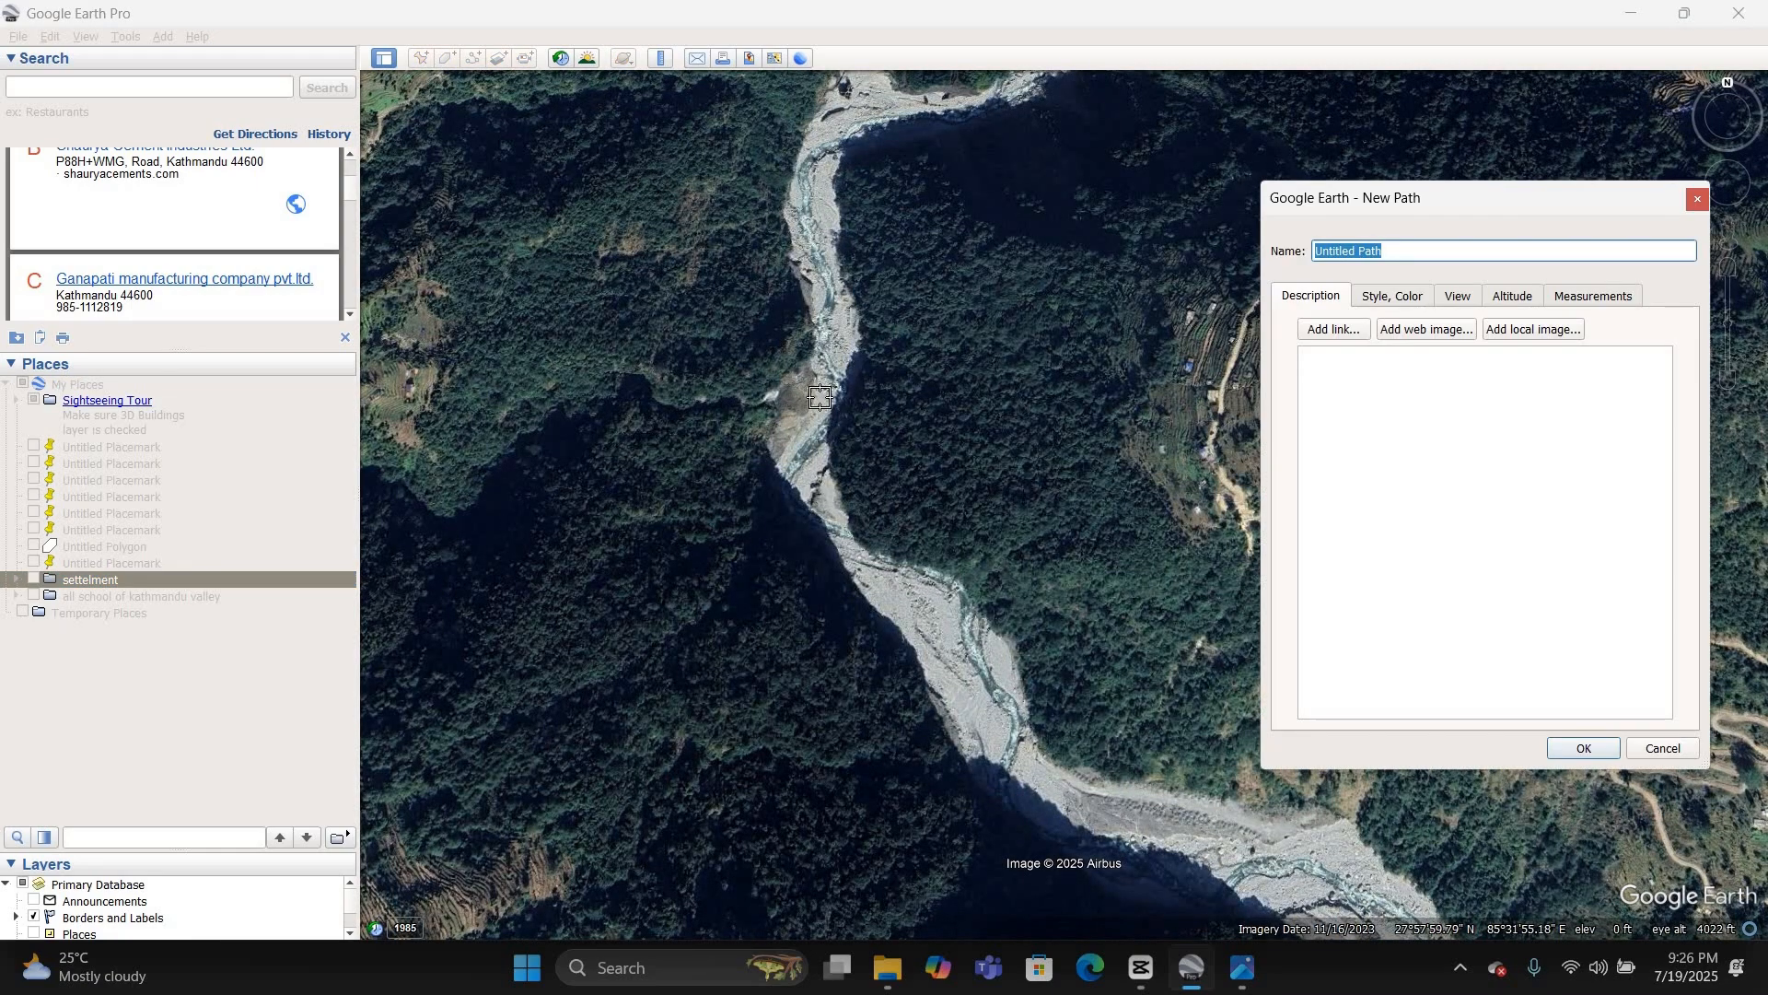
pyautogui.moveTo(818, 399)
pyautogui.mouseDown()
pyautogui.moveTo(812, 496)
pyautogui.moveTo(1096, 818)
pyautogui.moveTo(1257, 856)
pyautogui.mouseUp()
pyautogui.scroll(-5, 647, 385)
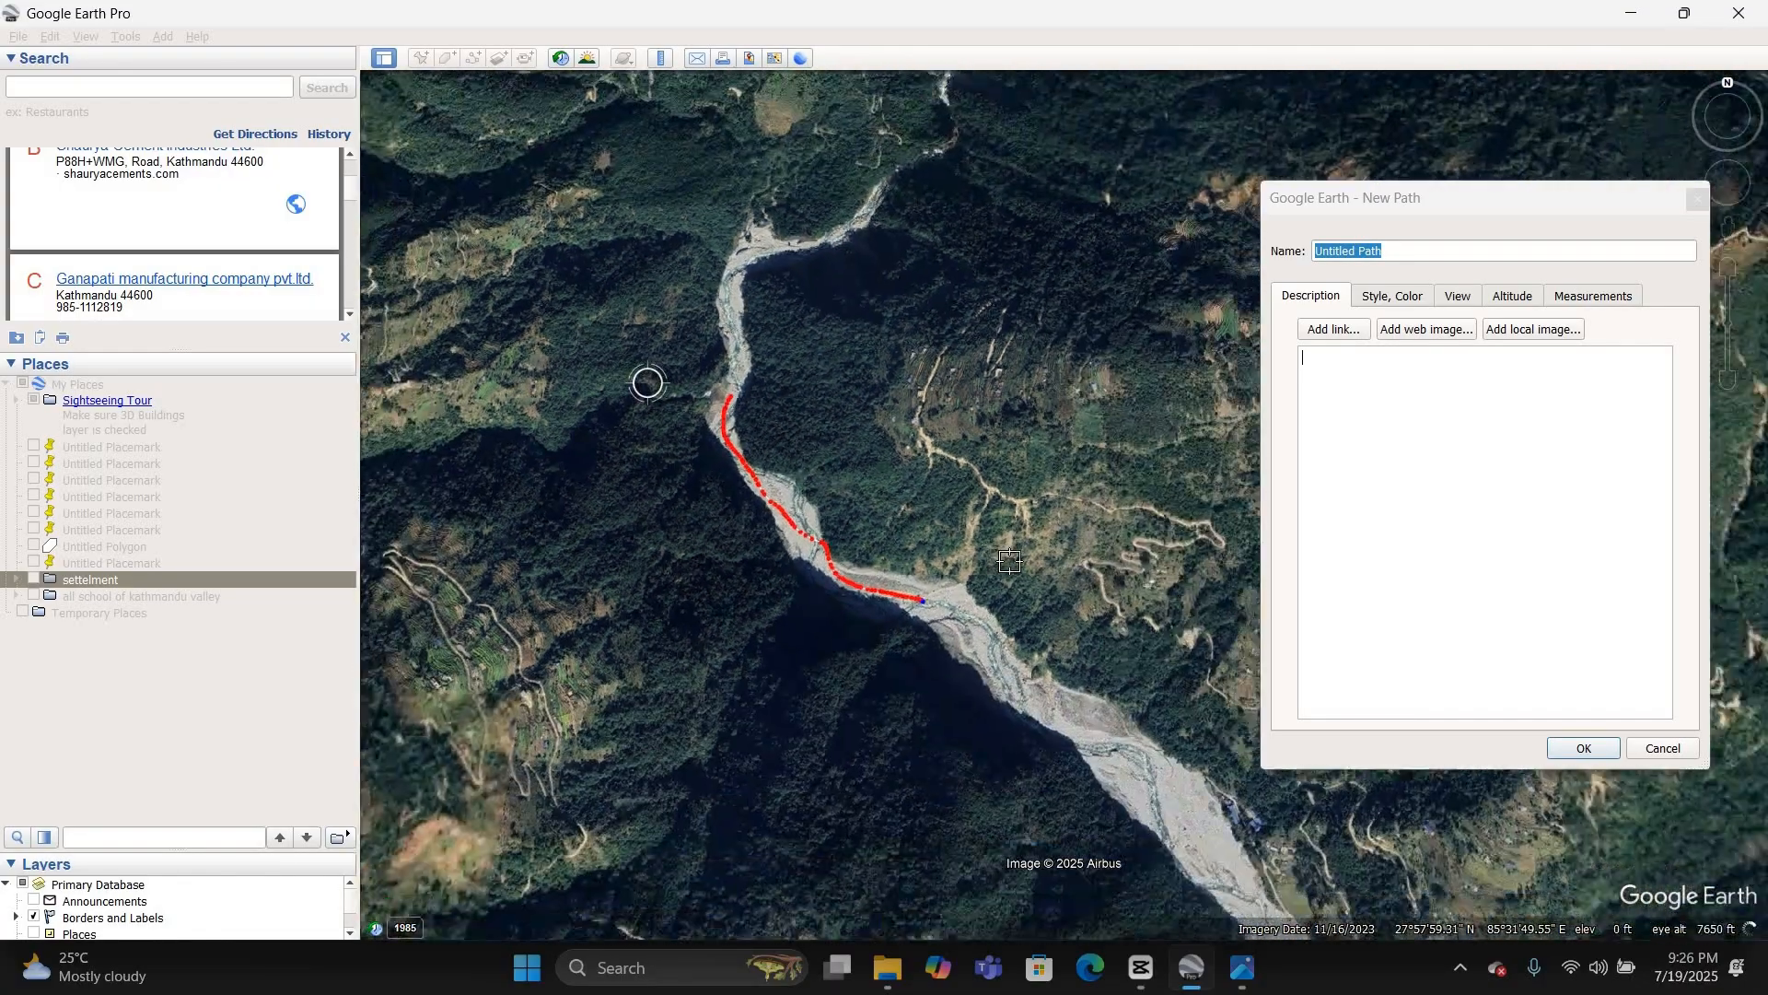
pyautogui.scroll(3, 1030, 707)
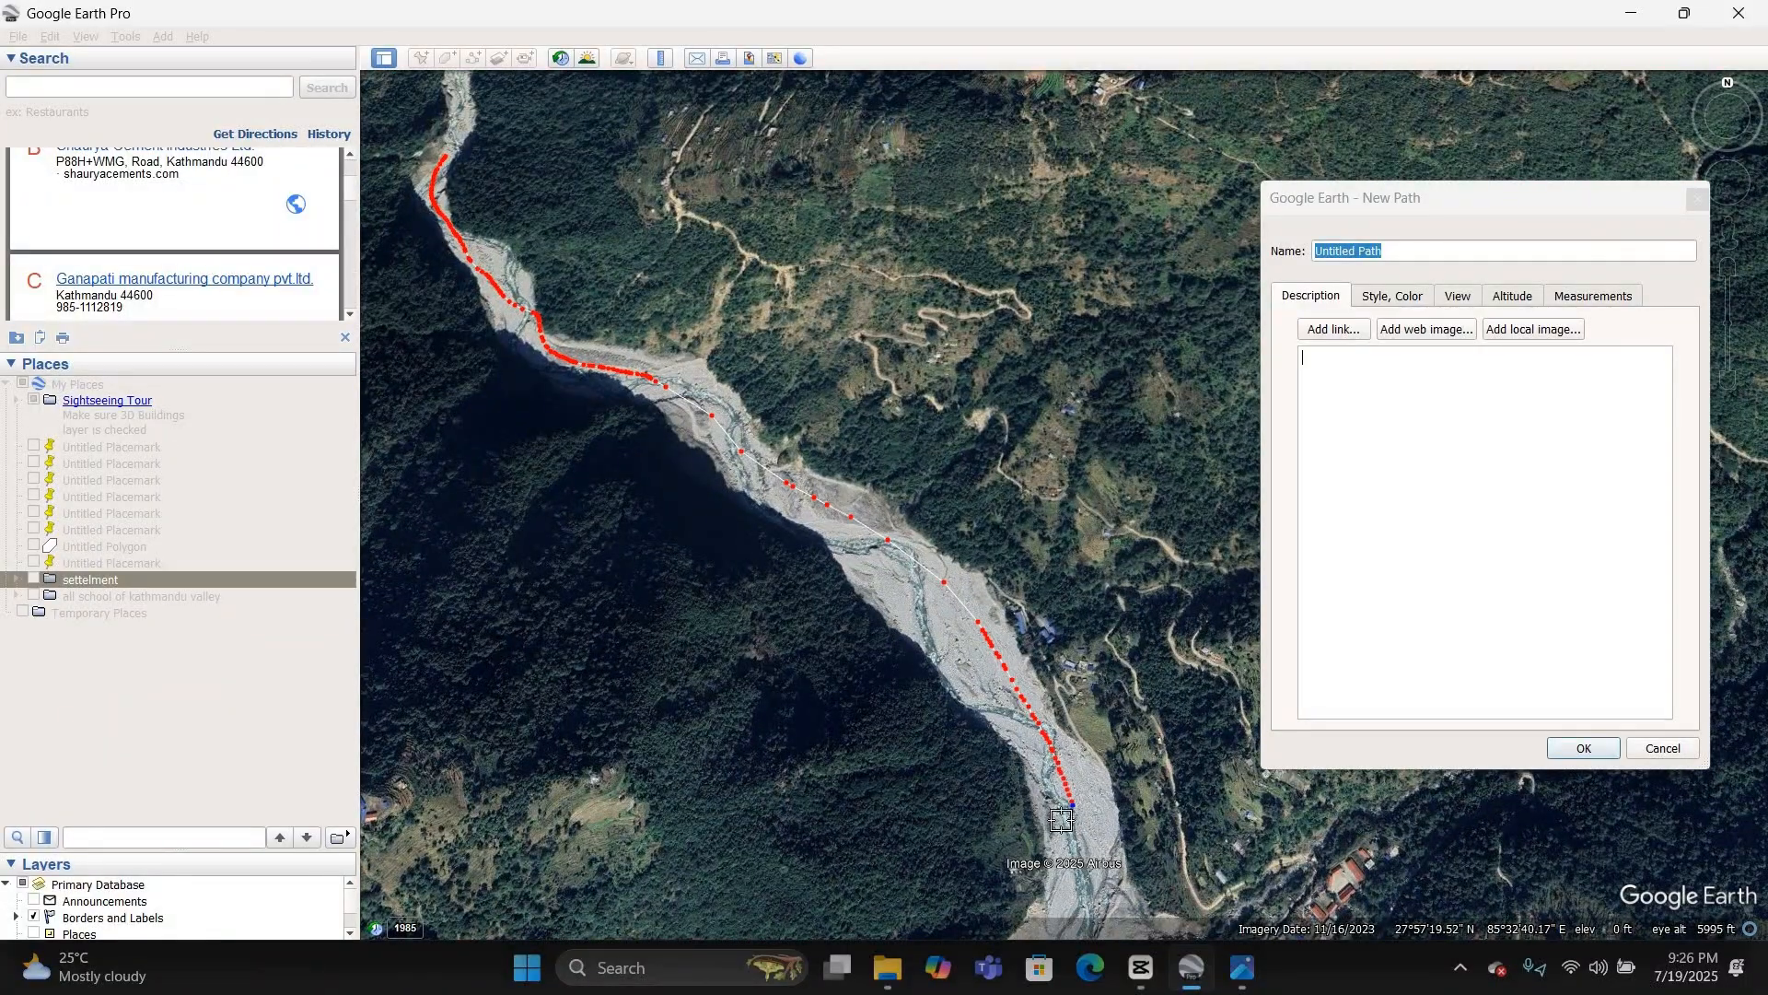
pyautogui.scroll(-4, 838, 146)
pyautogui.scroll(1, 924, 518)
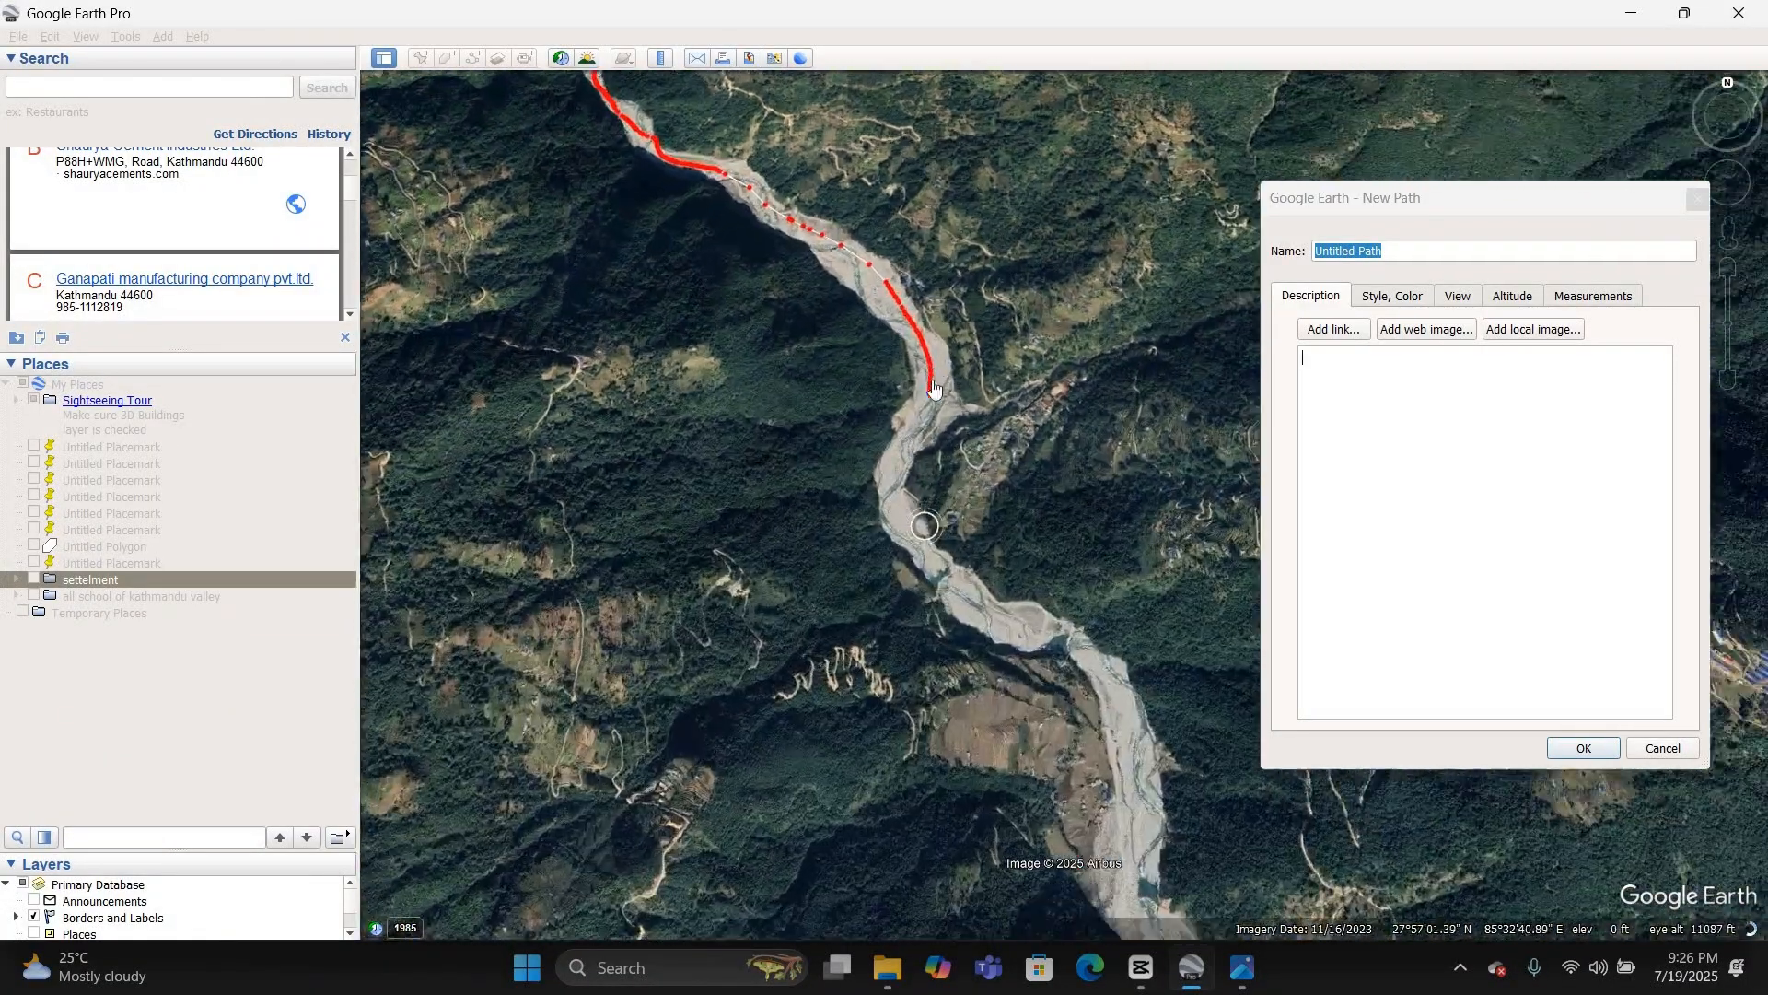
pyautogui.moveTo(893, 504); pyautogui.dragTo(999, 623)
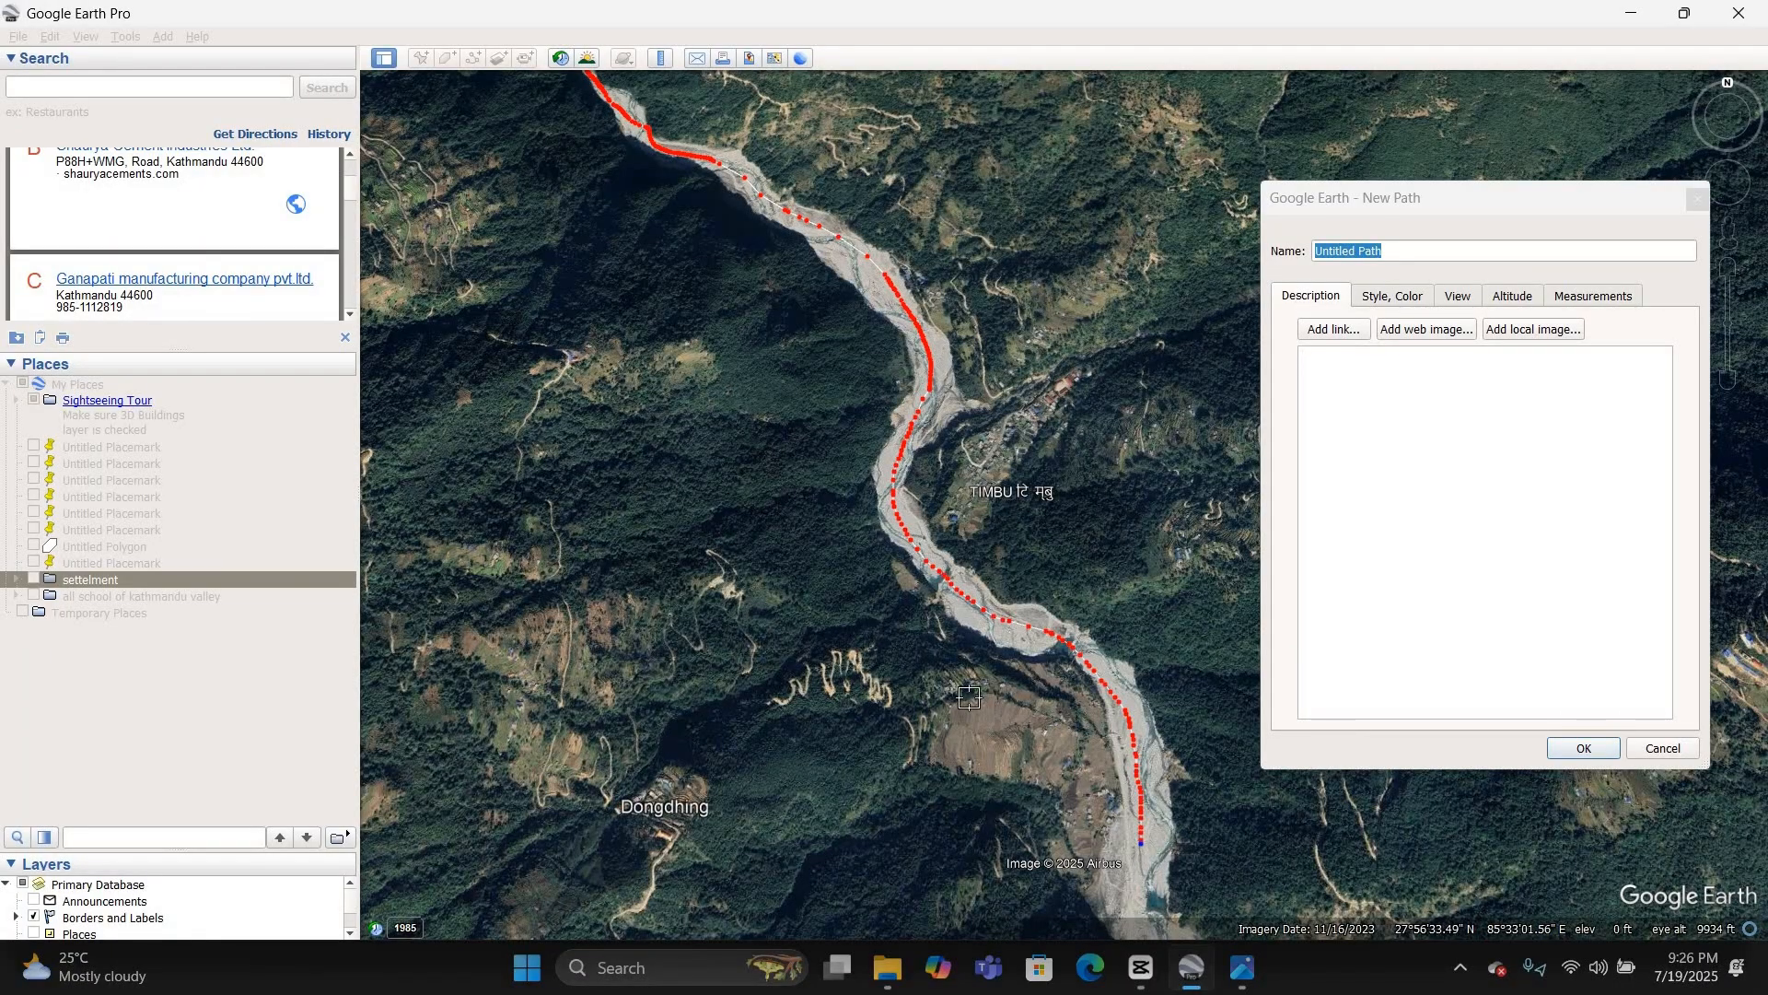
pyautogui.scroll(-3, 777, 489)
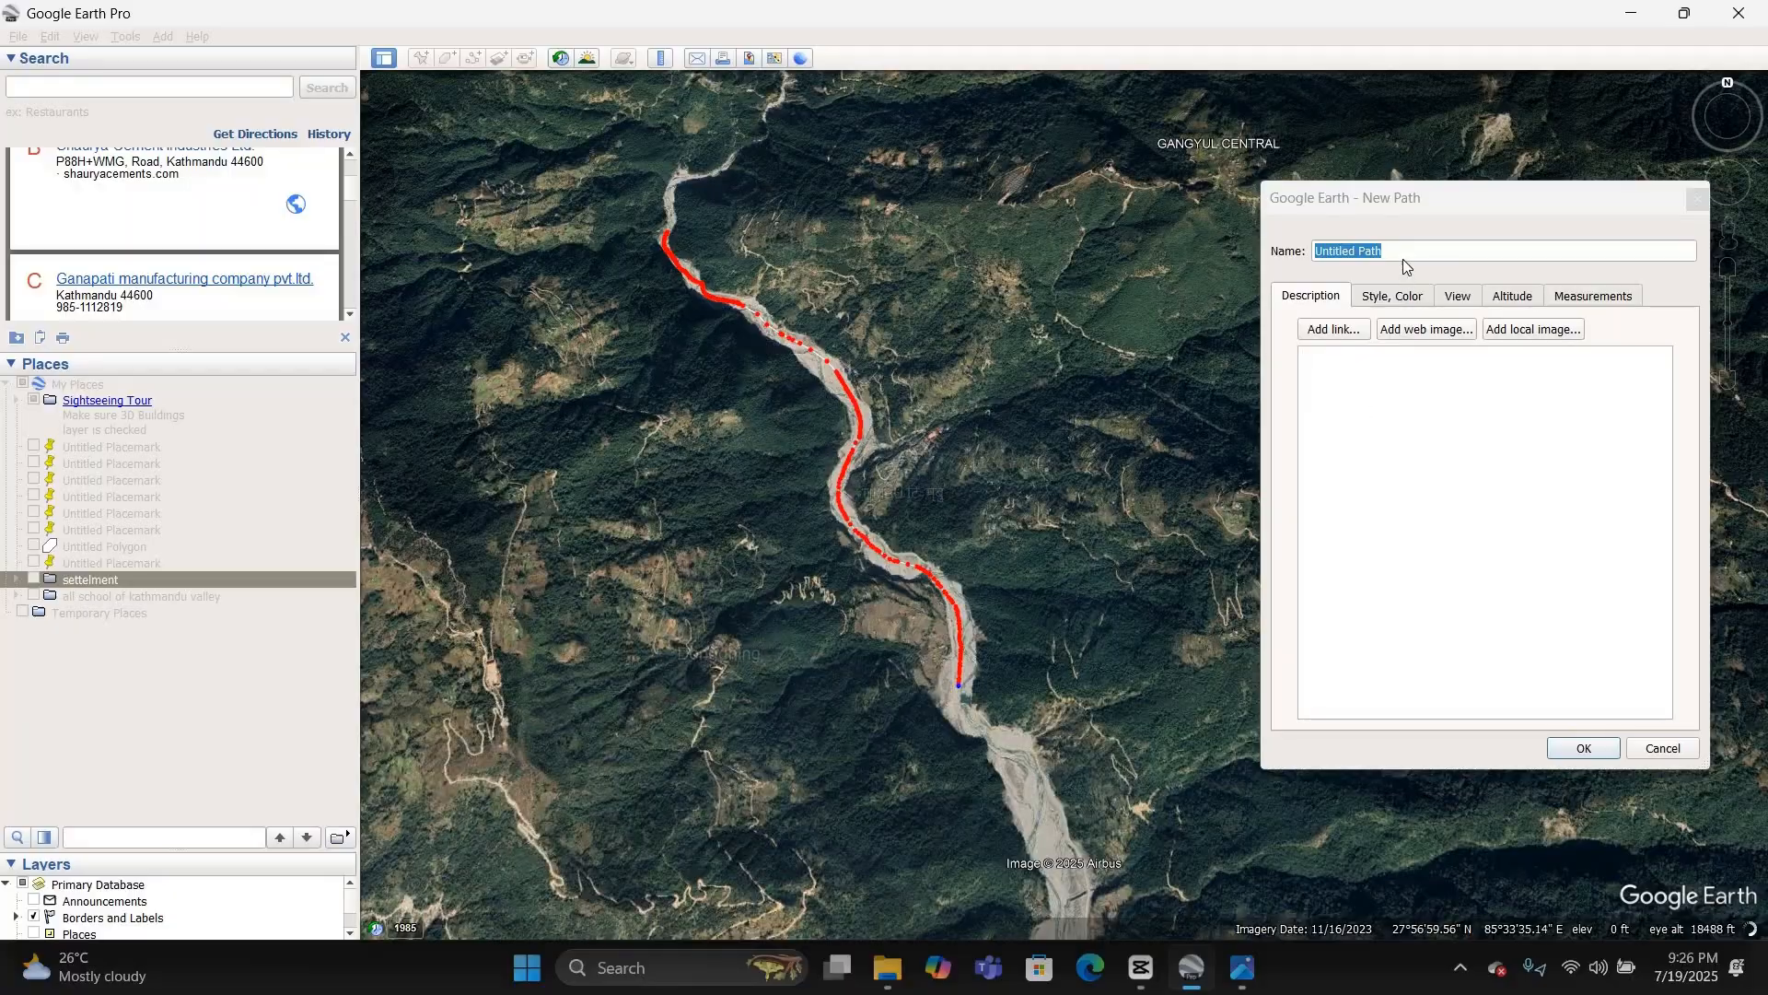
# Step: Name the new river path melamchi_river and create it
pyautogui.moveTo(1400, 252); pyautogui.dragTo(1277, 249)
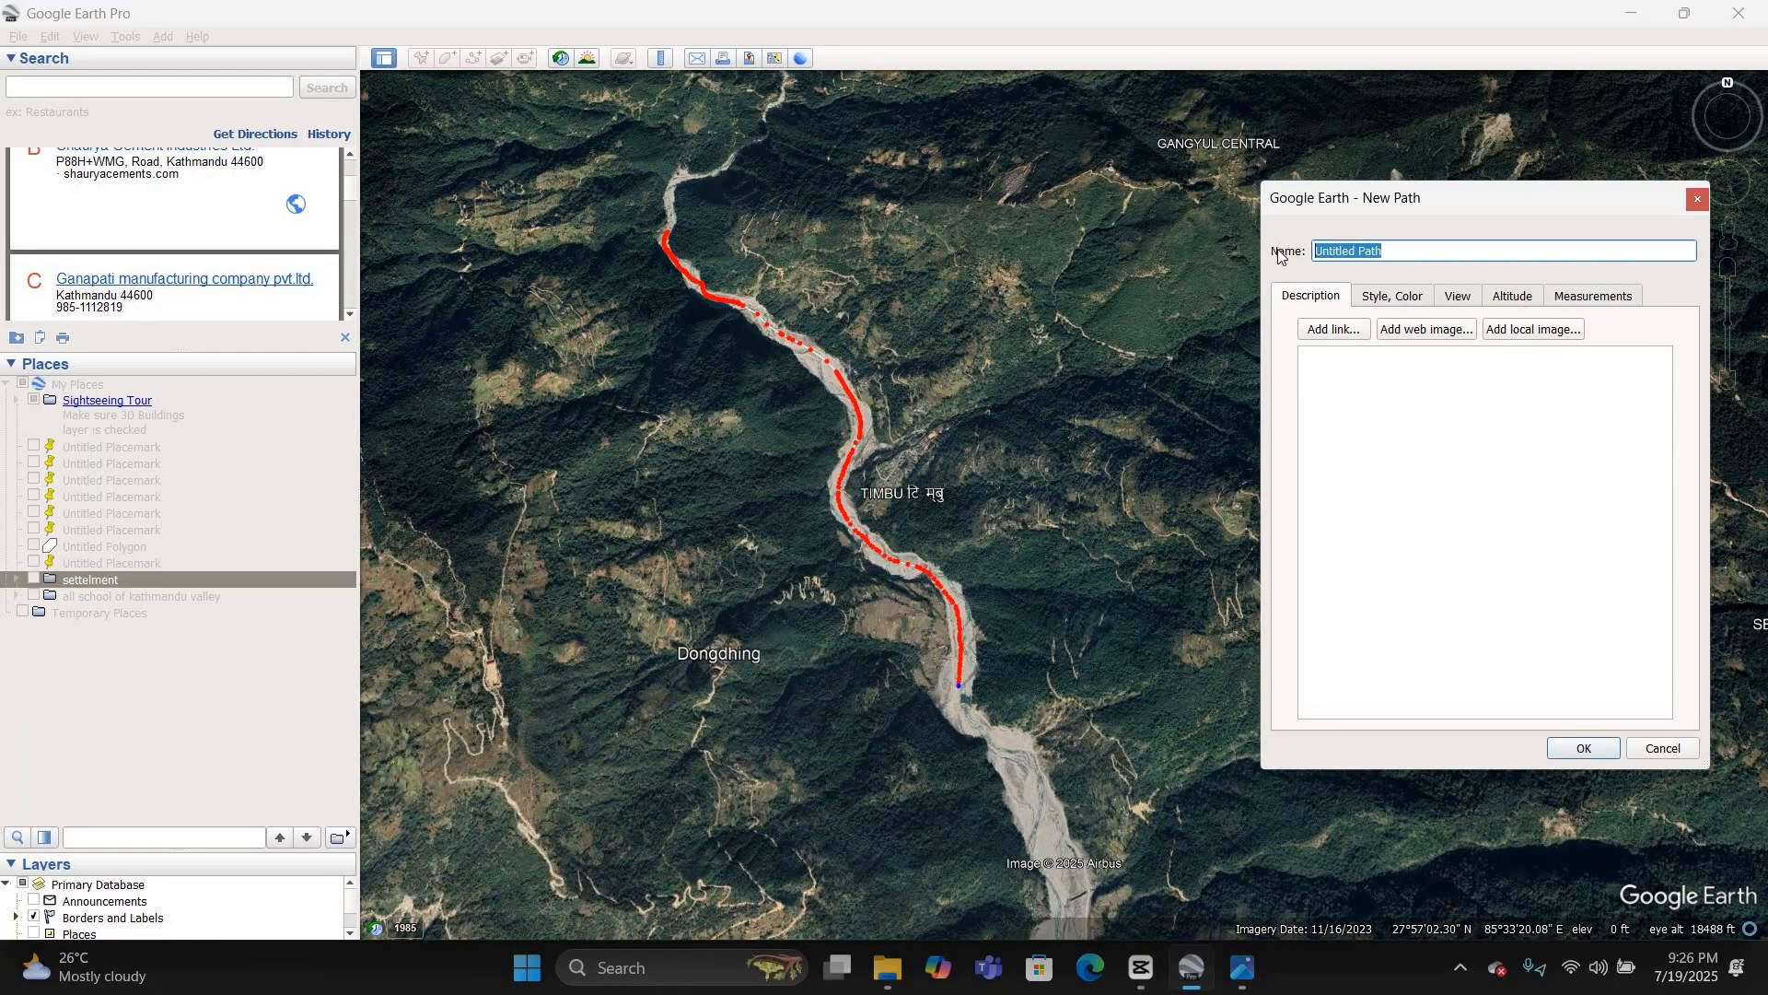
pyautogui.write('melamchi_river')
pyautogui.press('Return')
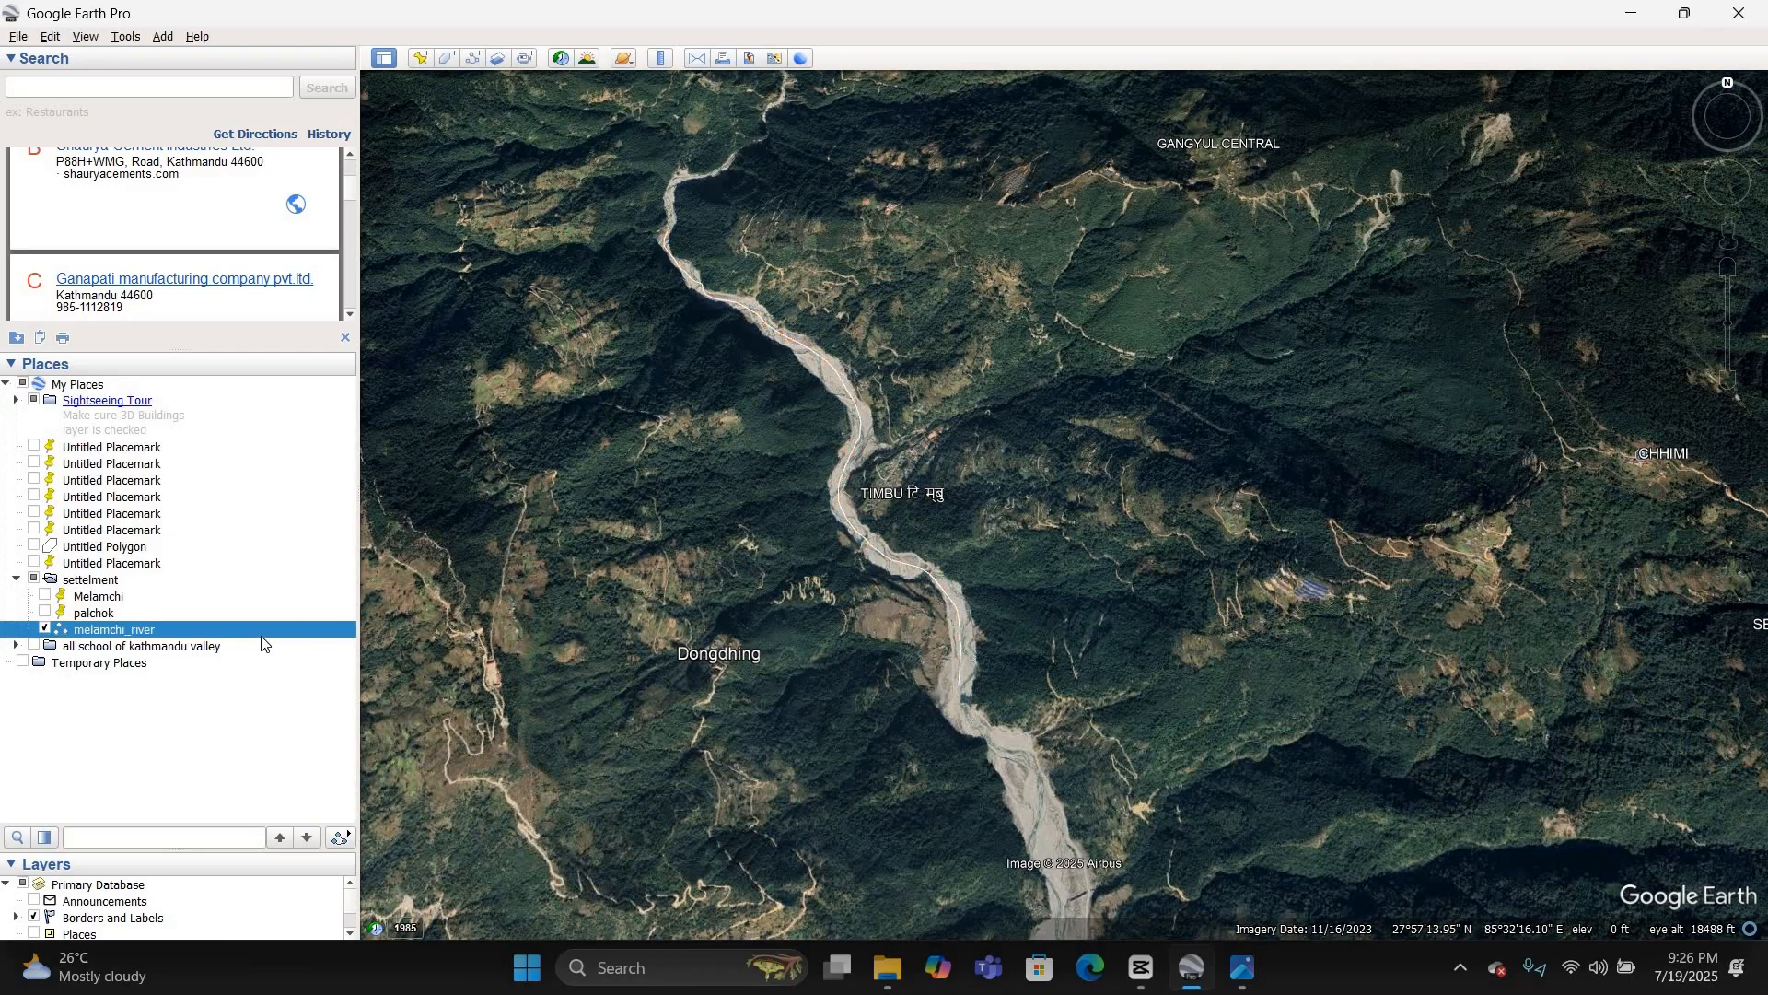
# Step: Move the melamchi_river path out of the settelment folder into My Places and save it as melamchi_river.kmz in Downloads
pyautogui.moveTo(261, 635); pyautogui.dragTo(238, 588)
pyautogui.rightClick(239, 579)
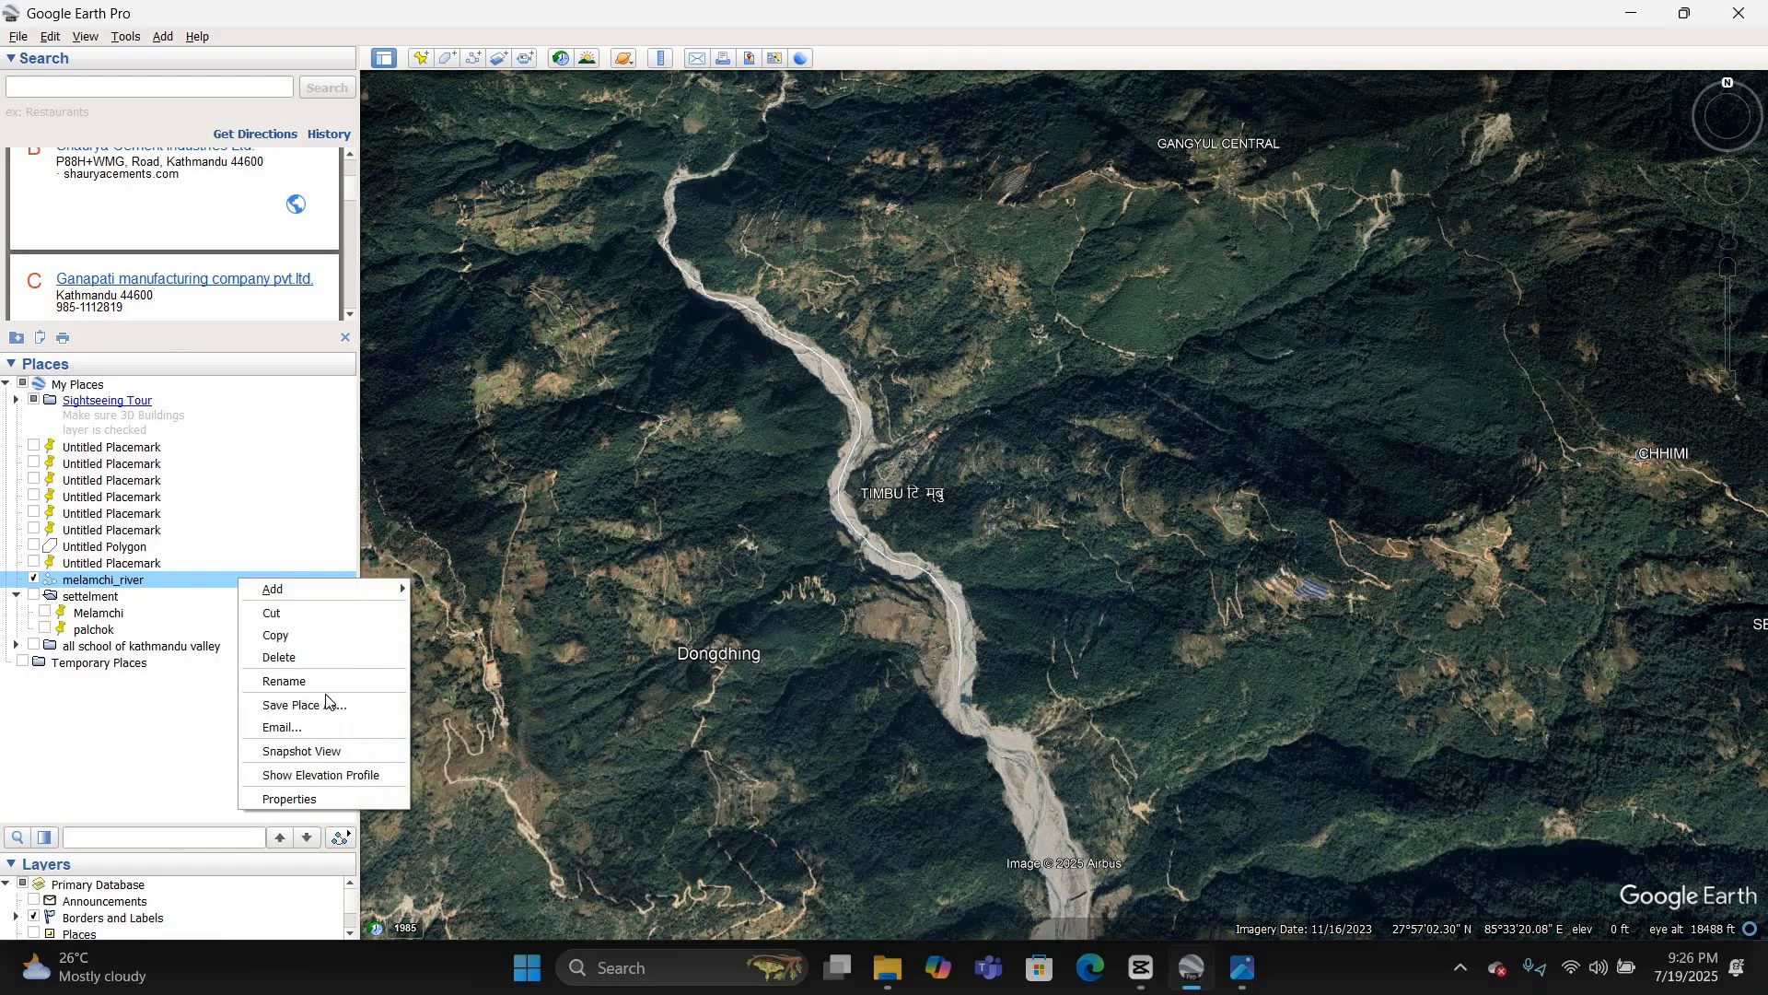
pyautogui.press('Return')
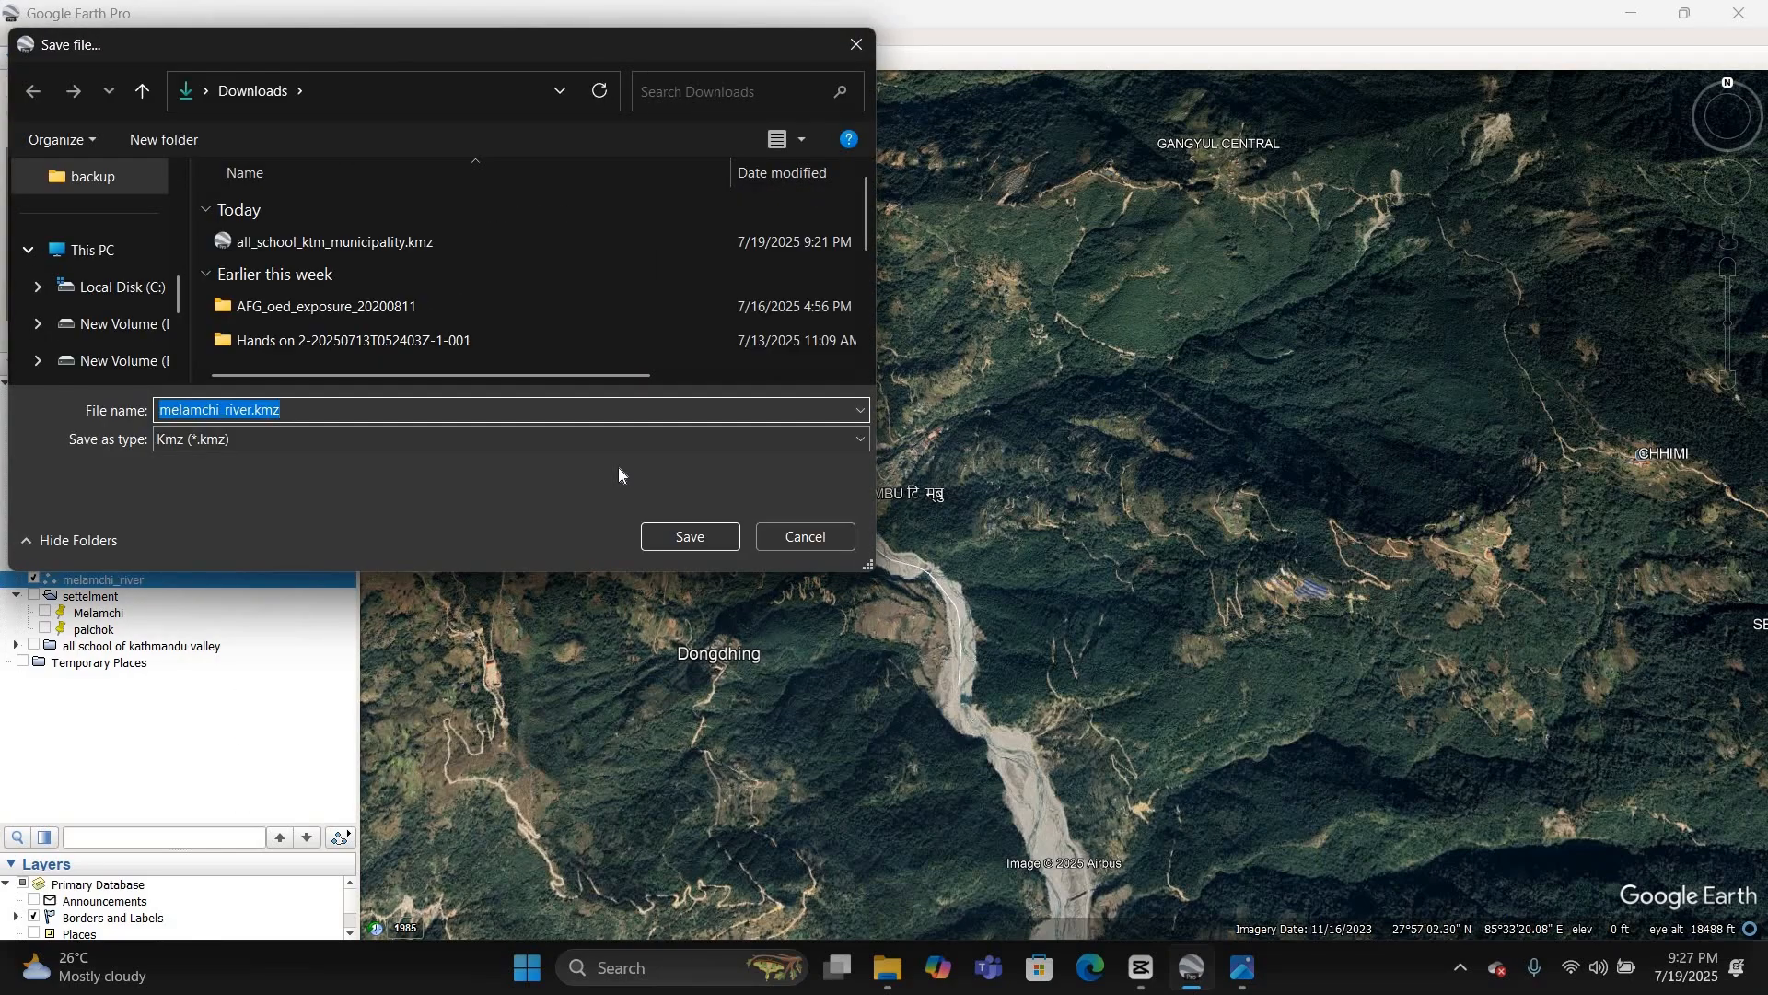
pyautogui.press('Return')
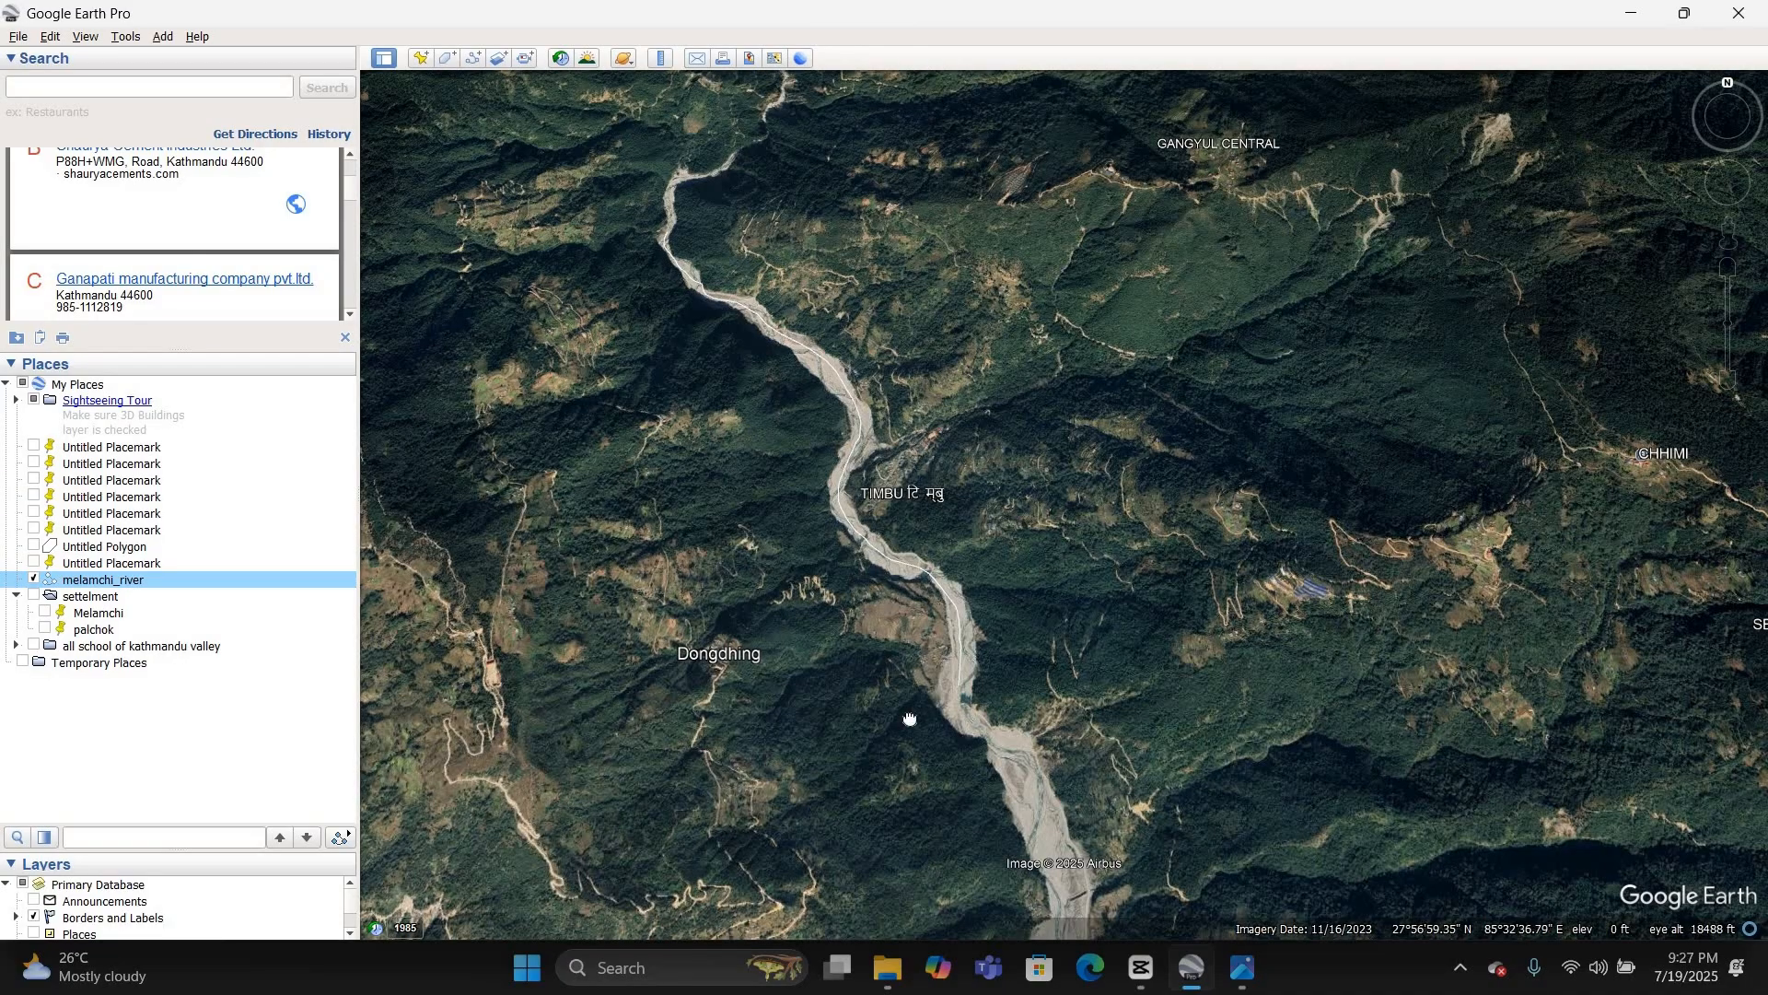
# Step: Hide the melamchi_river path and add a new folder named buildings under My Places
pyautogui.moveTo(714, 326); pyautogui.dragTo(872, 782)
pyautogui.scroll(-5, 637, 567)
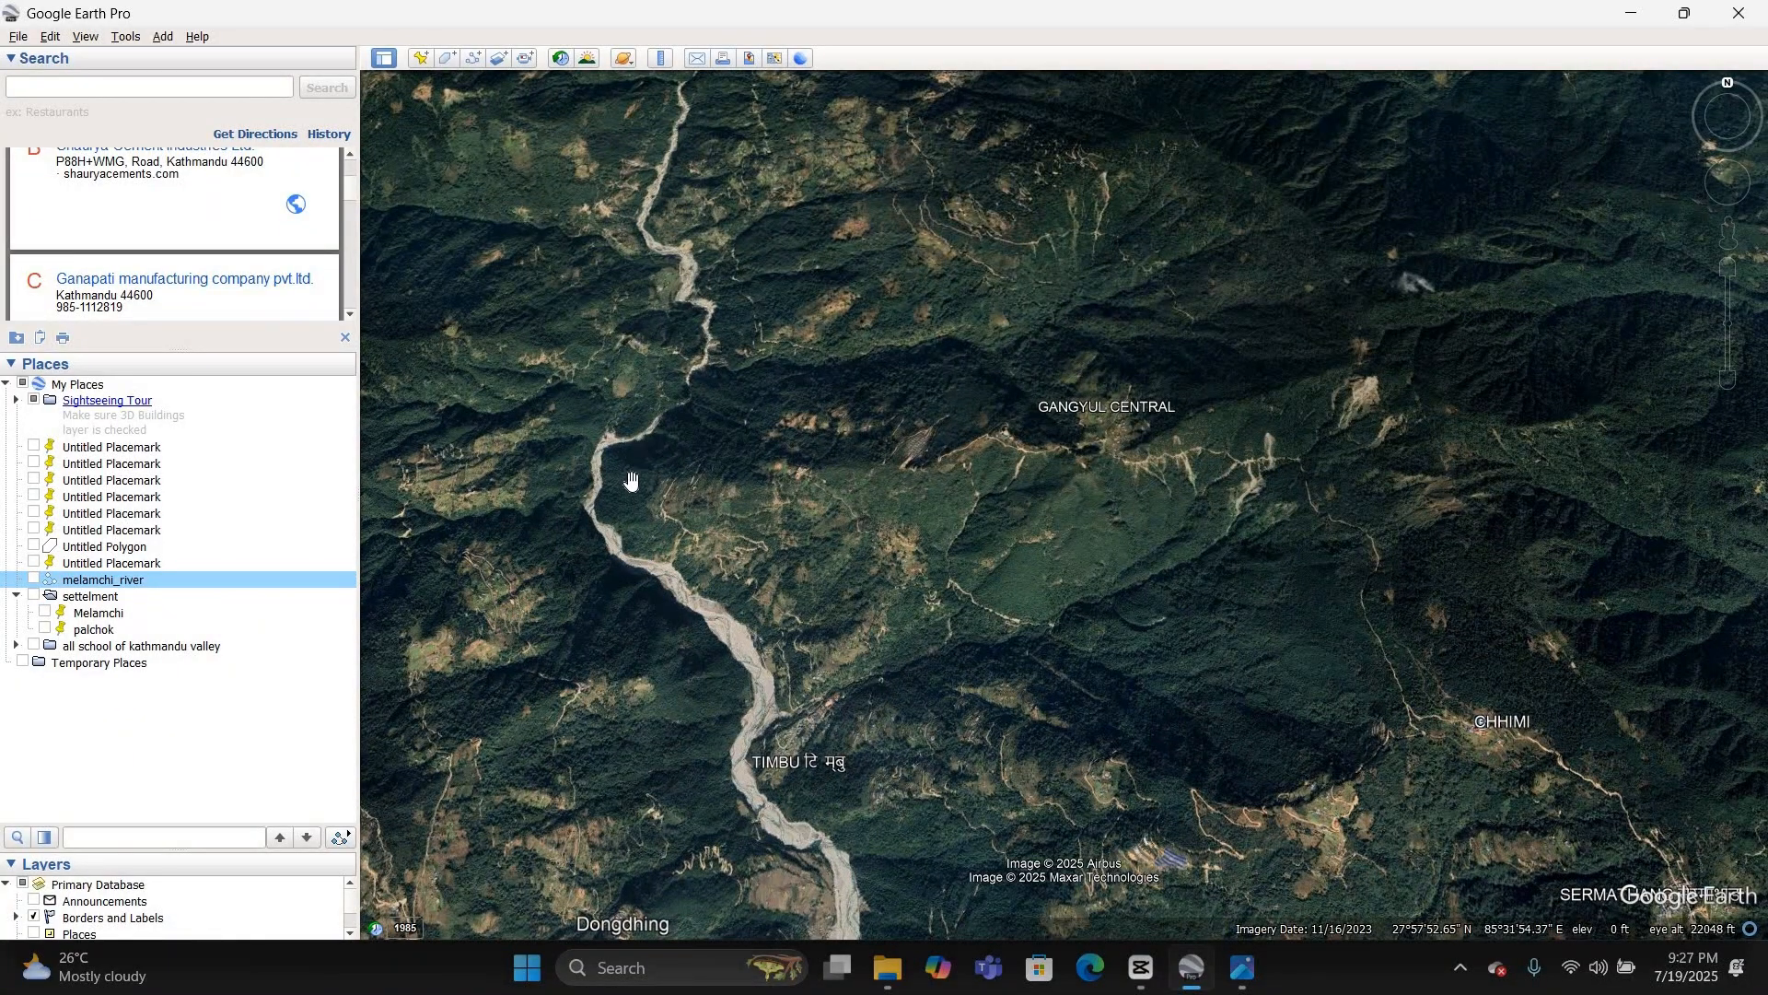
pyautogui.scroll(3, 632, 471)
pyautogui.scroll(3, 632, 463)
pyautogui.moveTo(1352, 399); pyautogui.dragTo(675, 423)
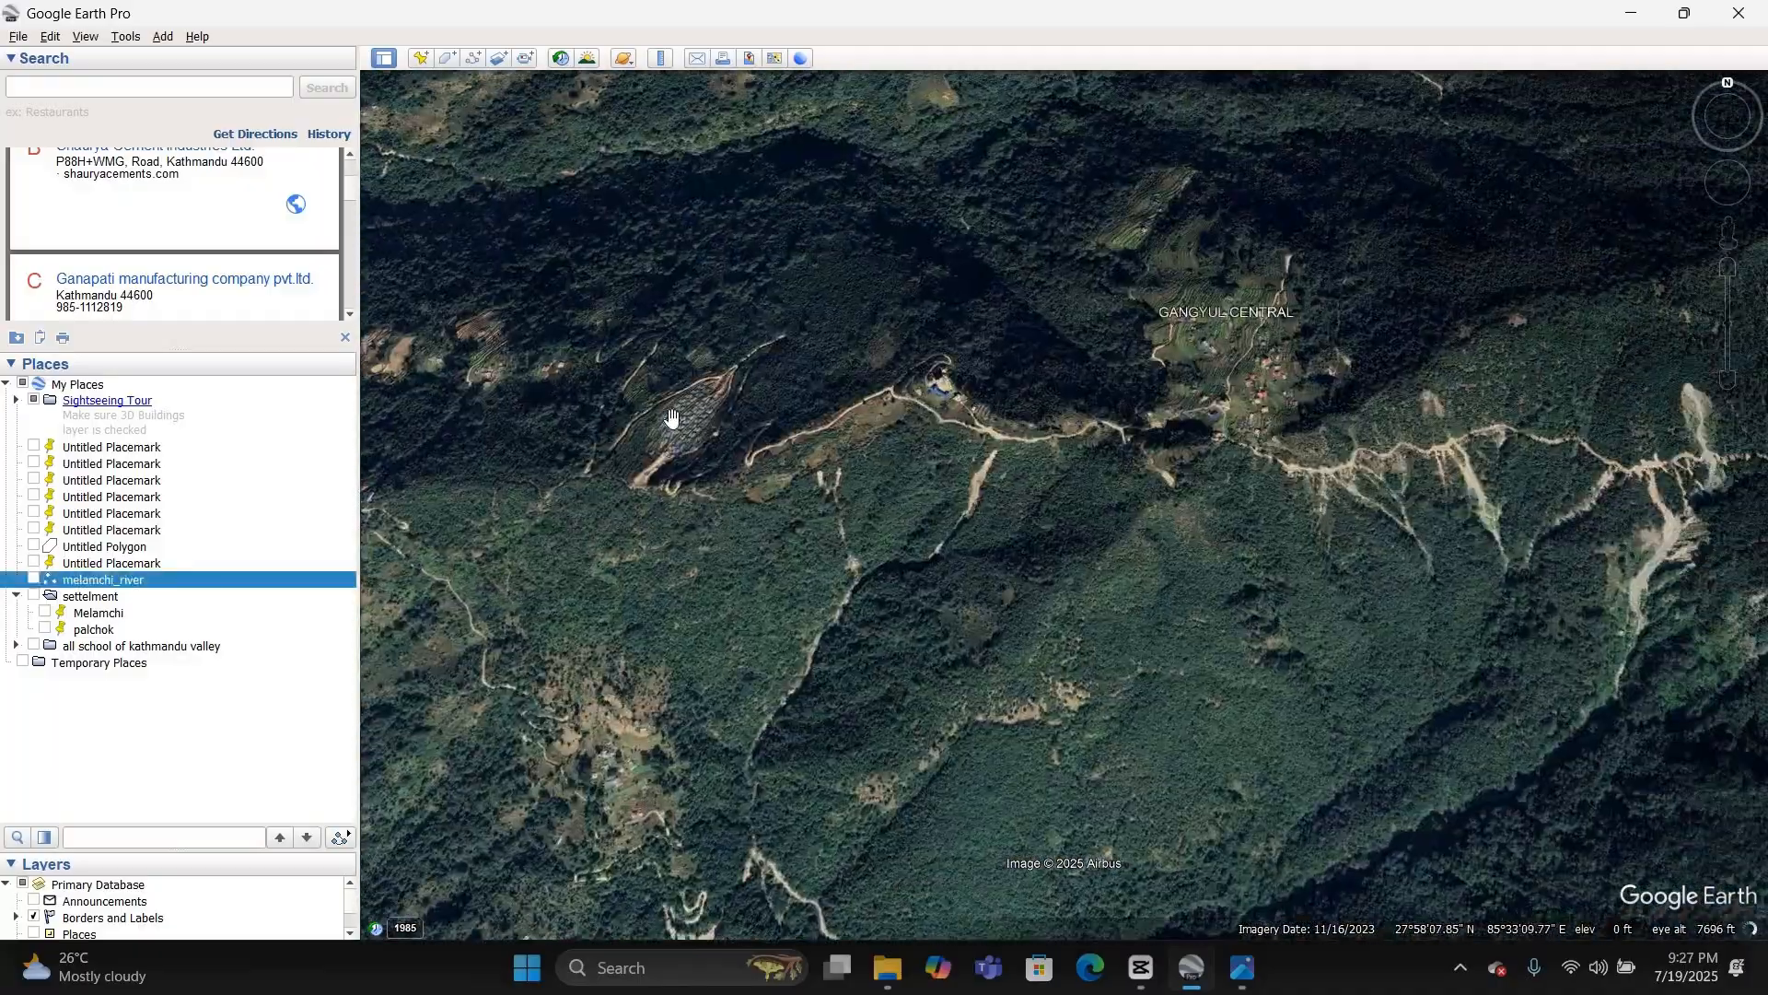
pyautogui.scroll(2, 671, 412)
pyautogui.scroll(4, 670, 412)
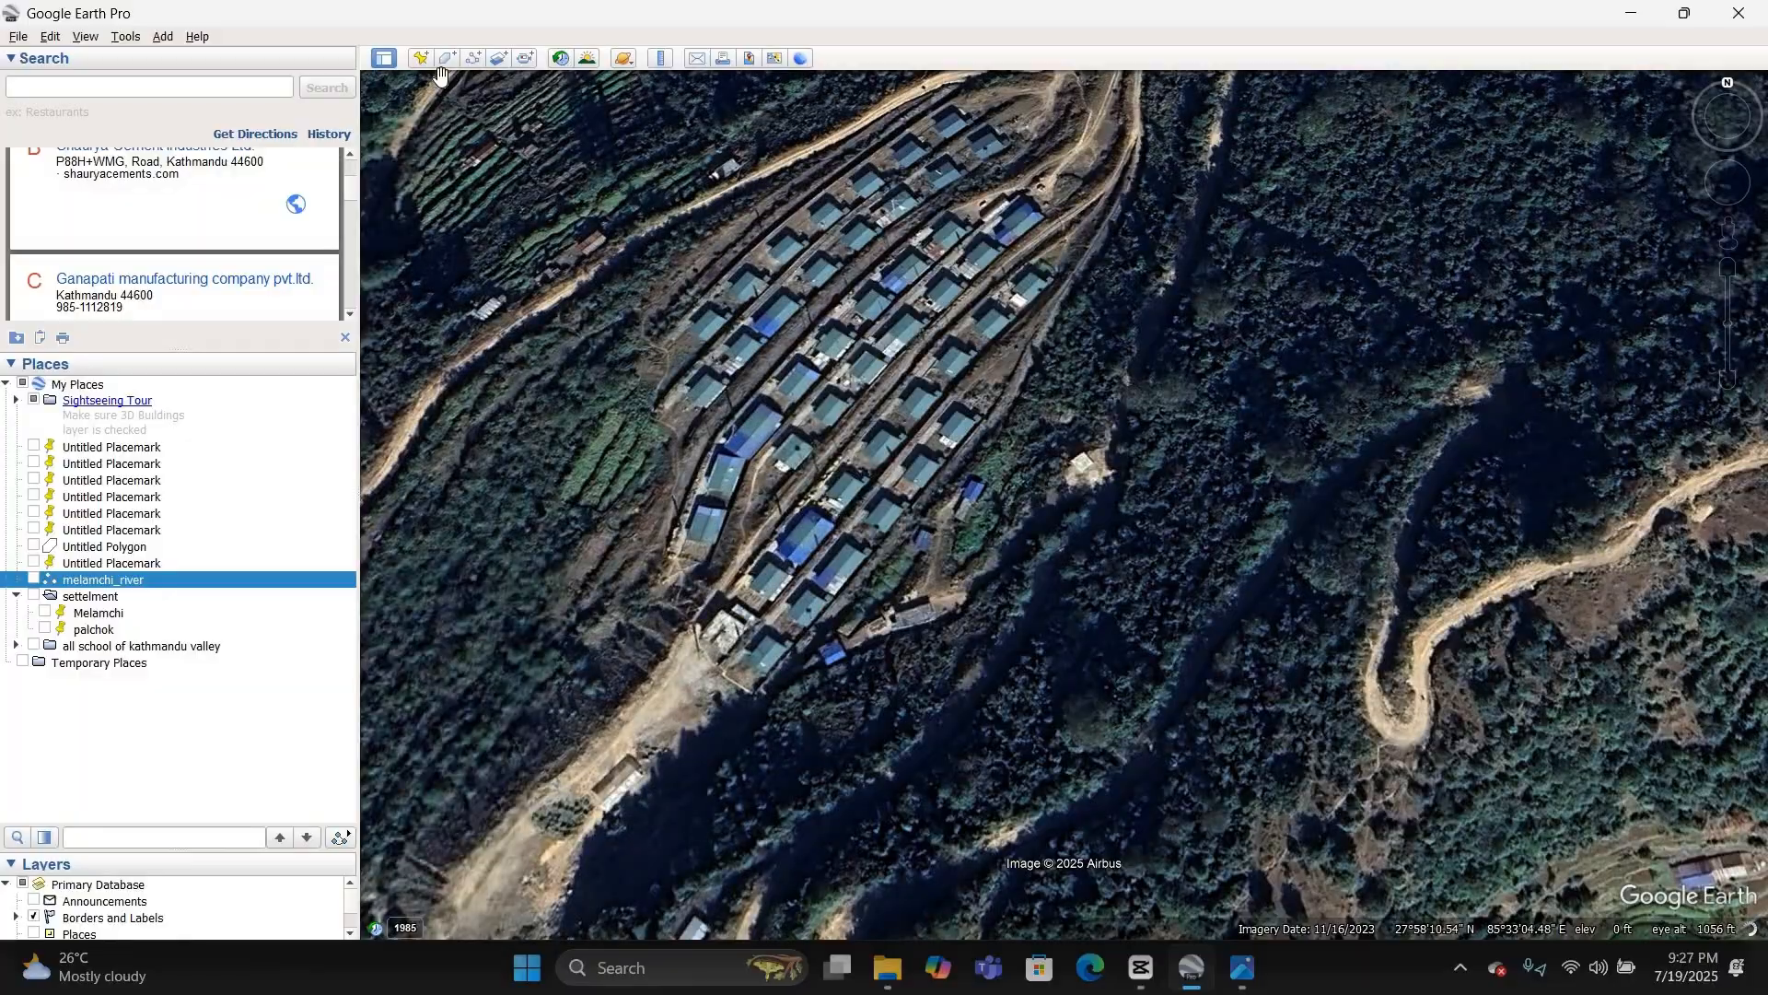
pyautogui.rightClick(259, 579)
pyautogui.moveTo(368, 584)
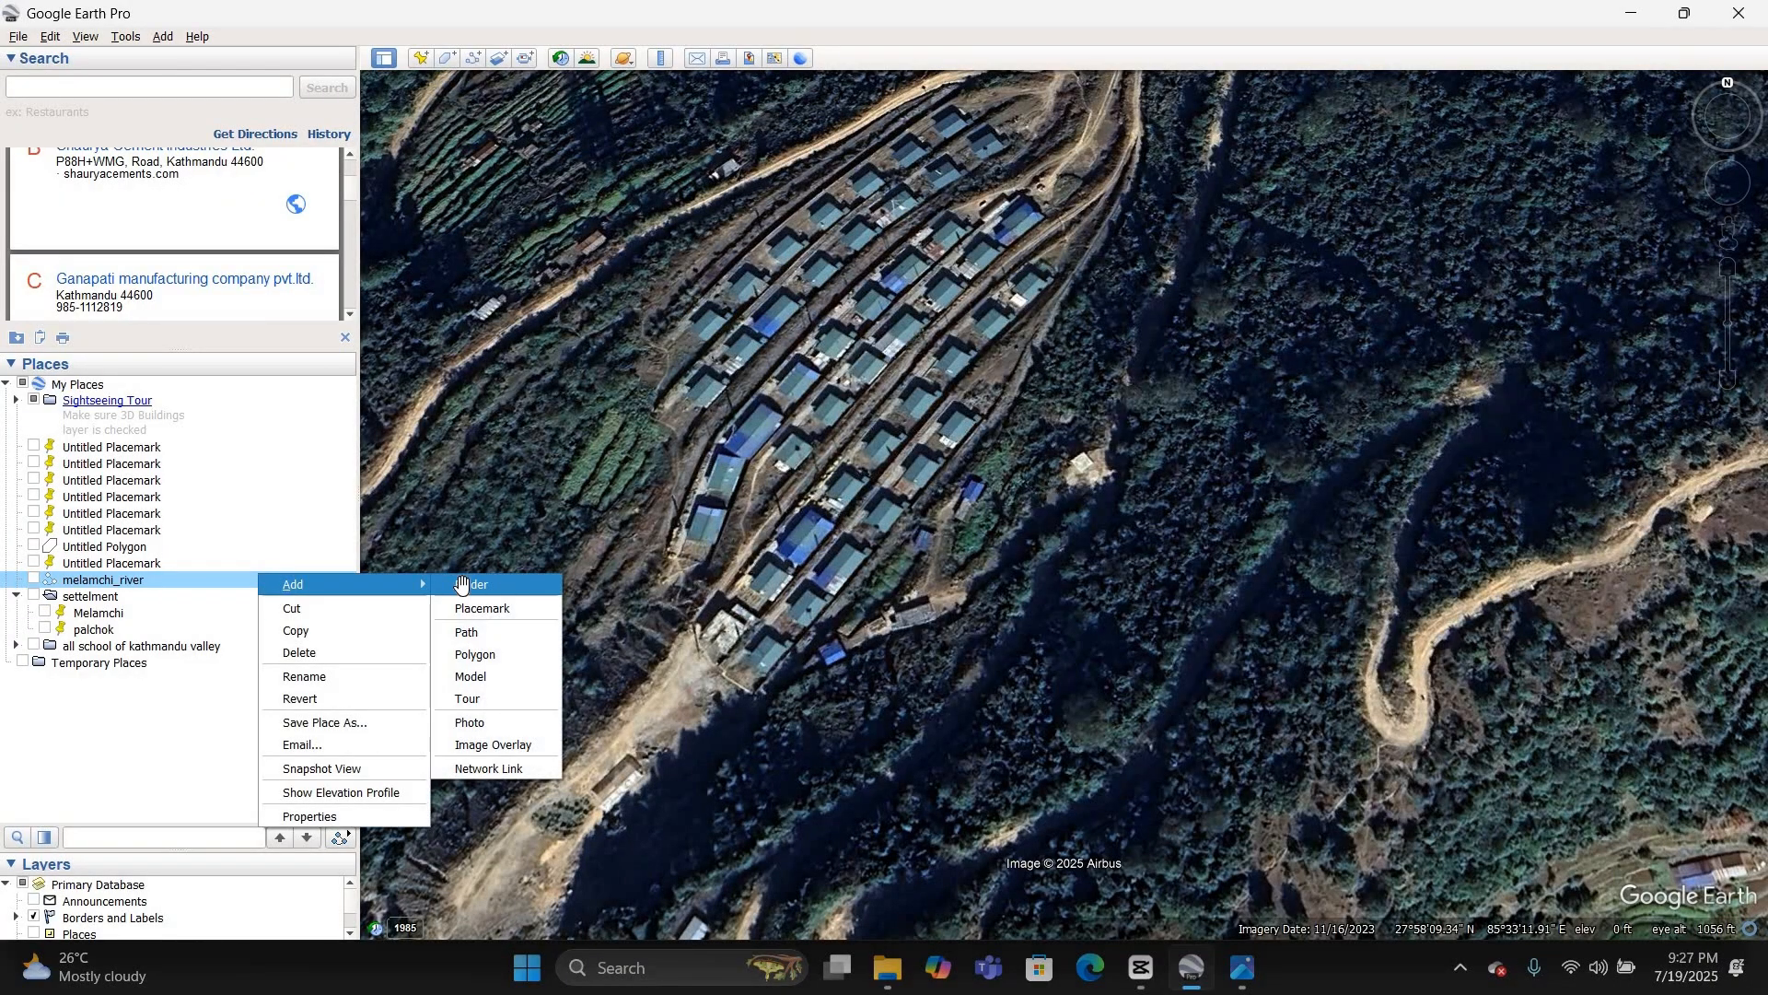
pyautogui.click(463, 586)
pyautogui.write('buildings')
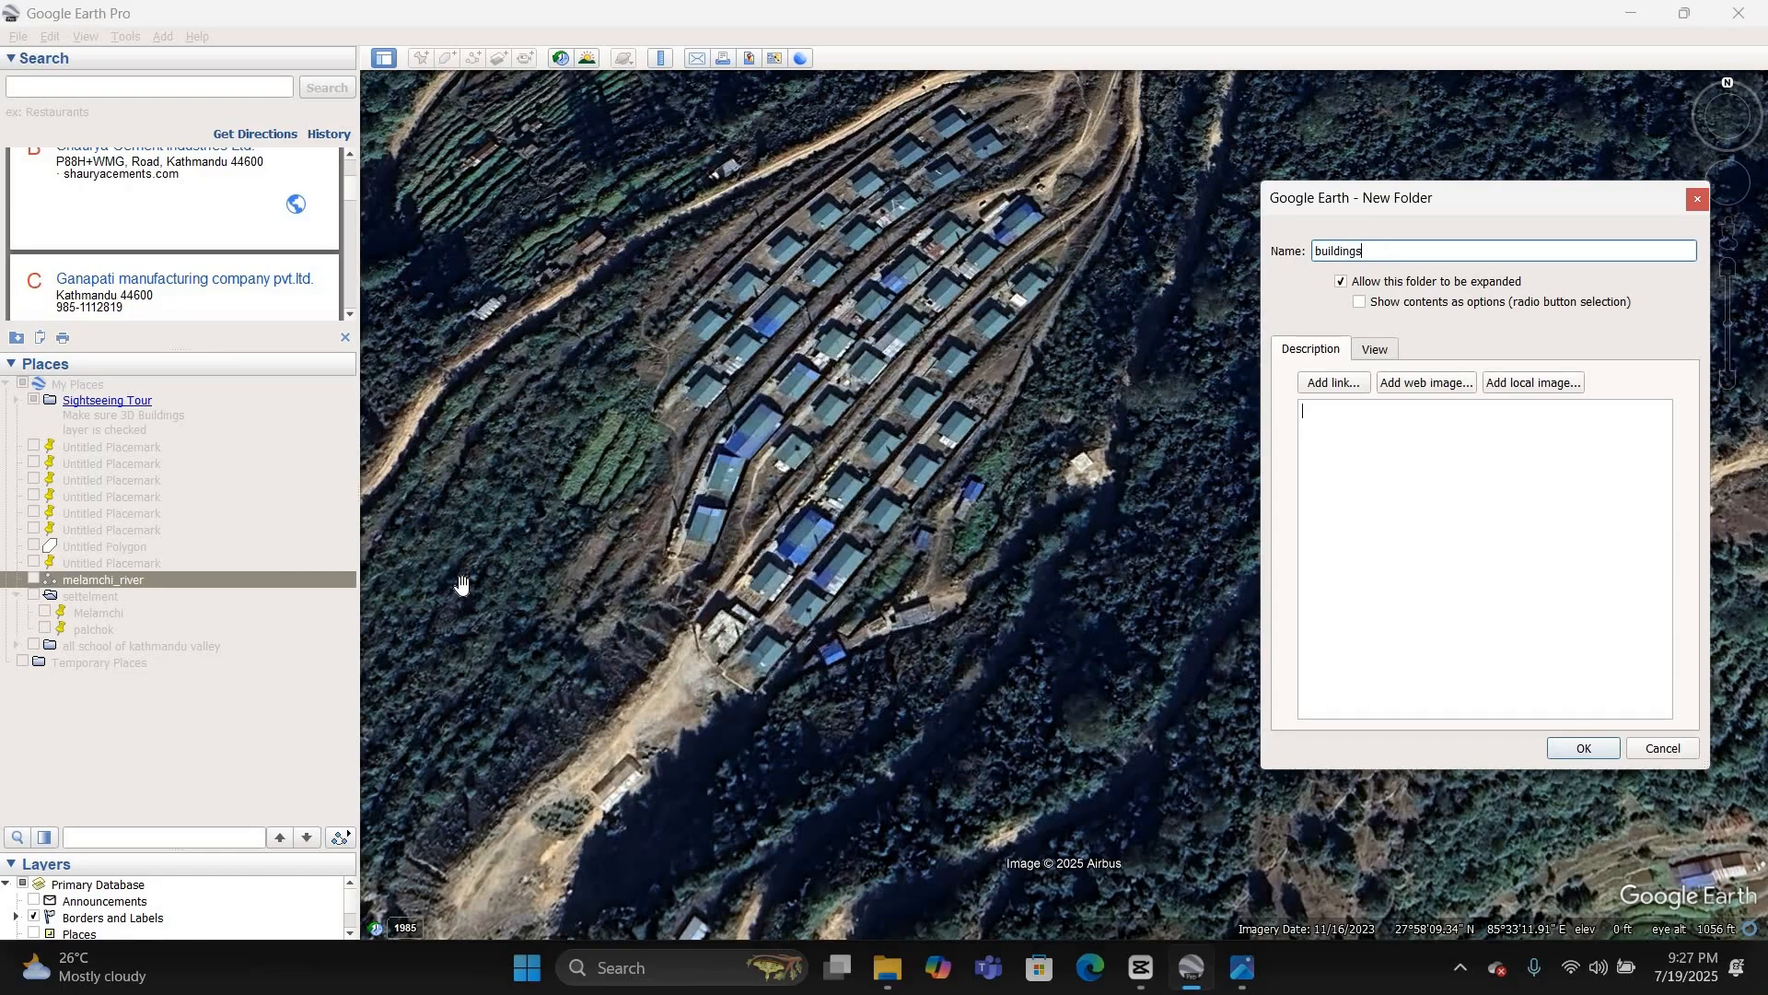
pyautogui.press('Return')
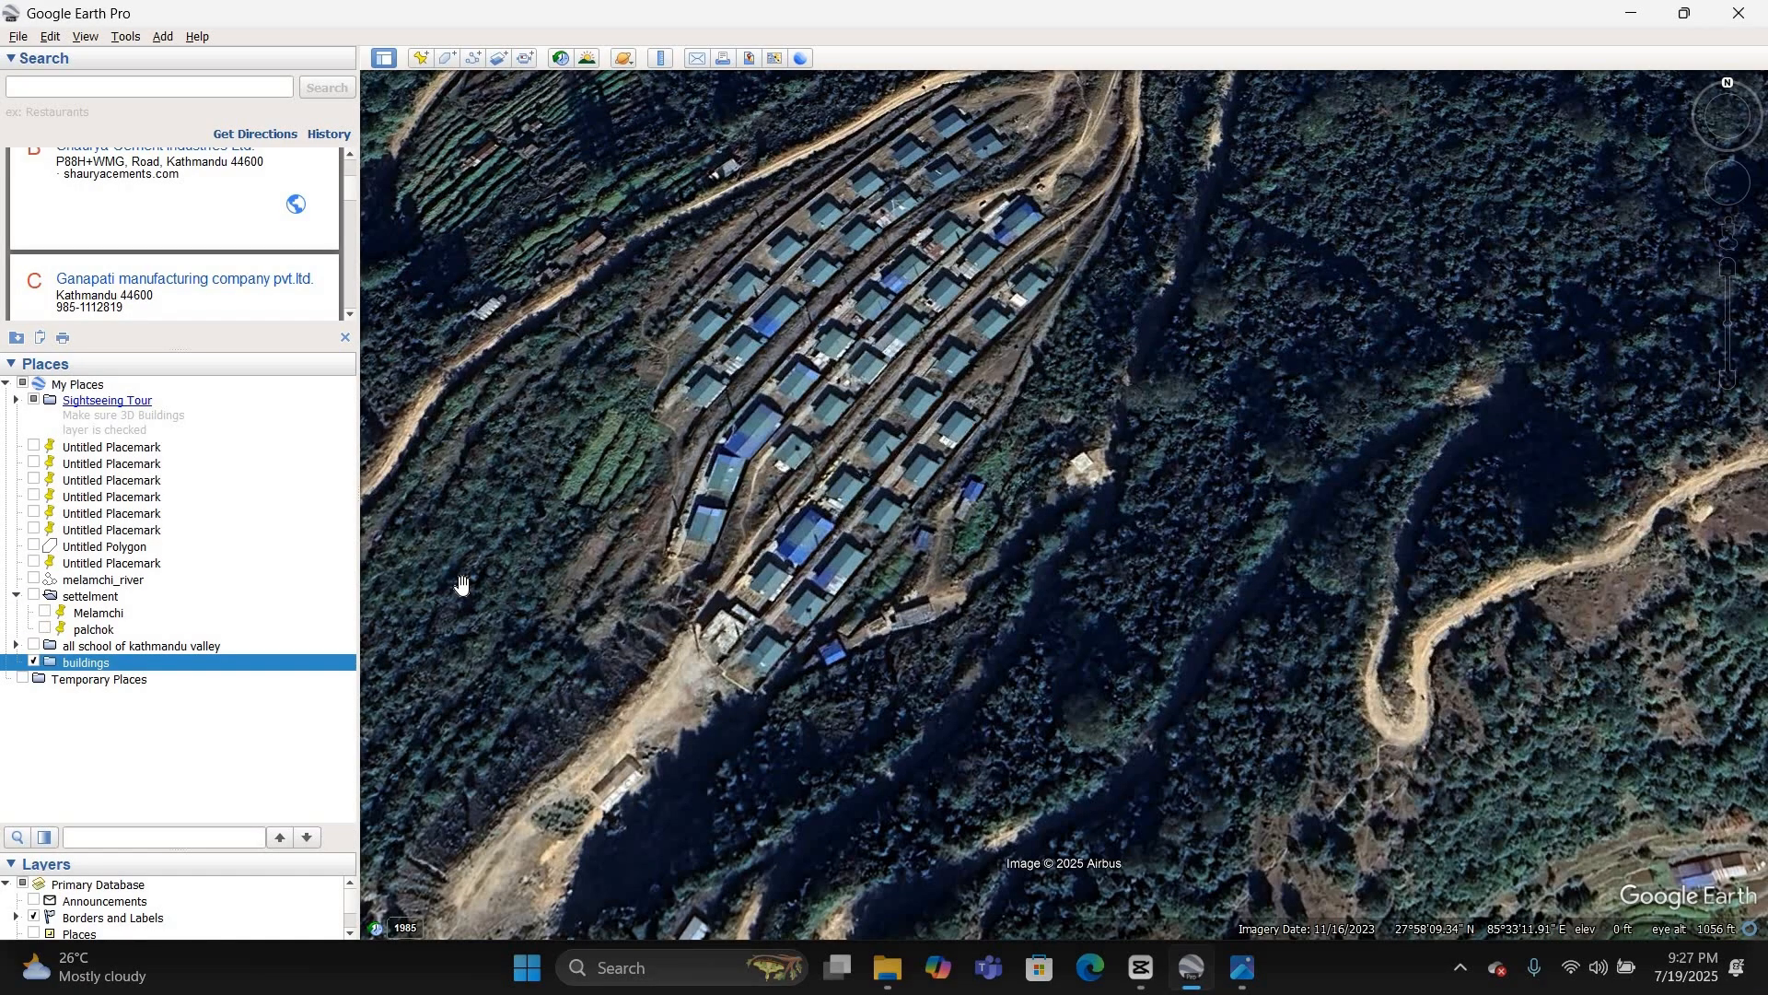
# Step: Draw a new four-corner polygon around the southernmost green-roofed house in the terraced housing cluster west of Gangyul Central
pyautogui.click(447, 58)
pyautogui.scroll(2, 775, 619)
pyautogui.scroll(2, 715, 705)
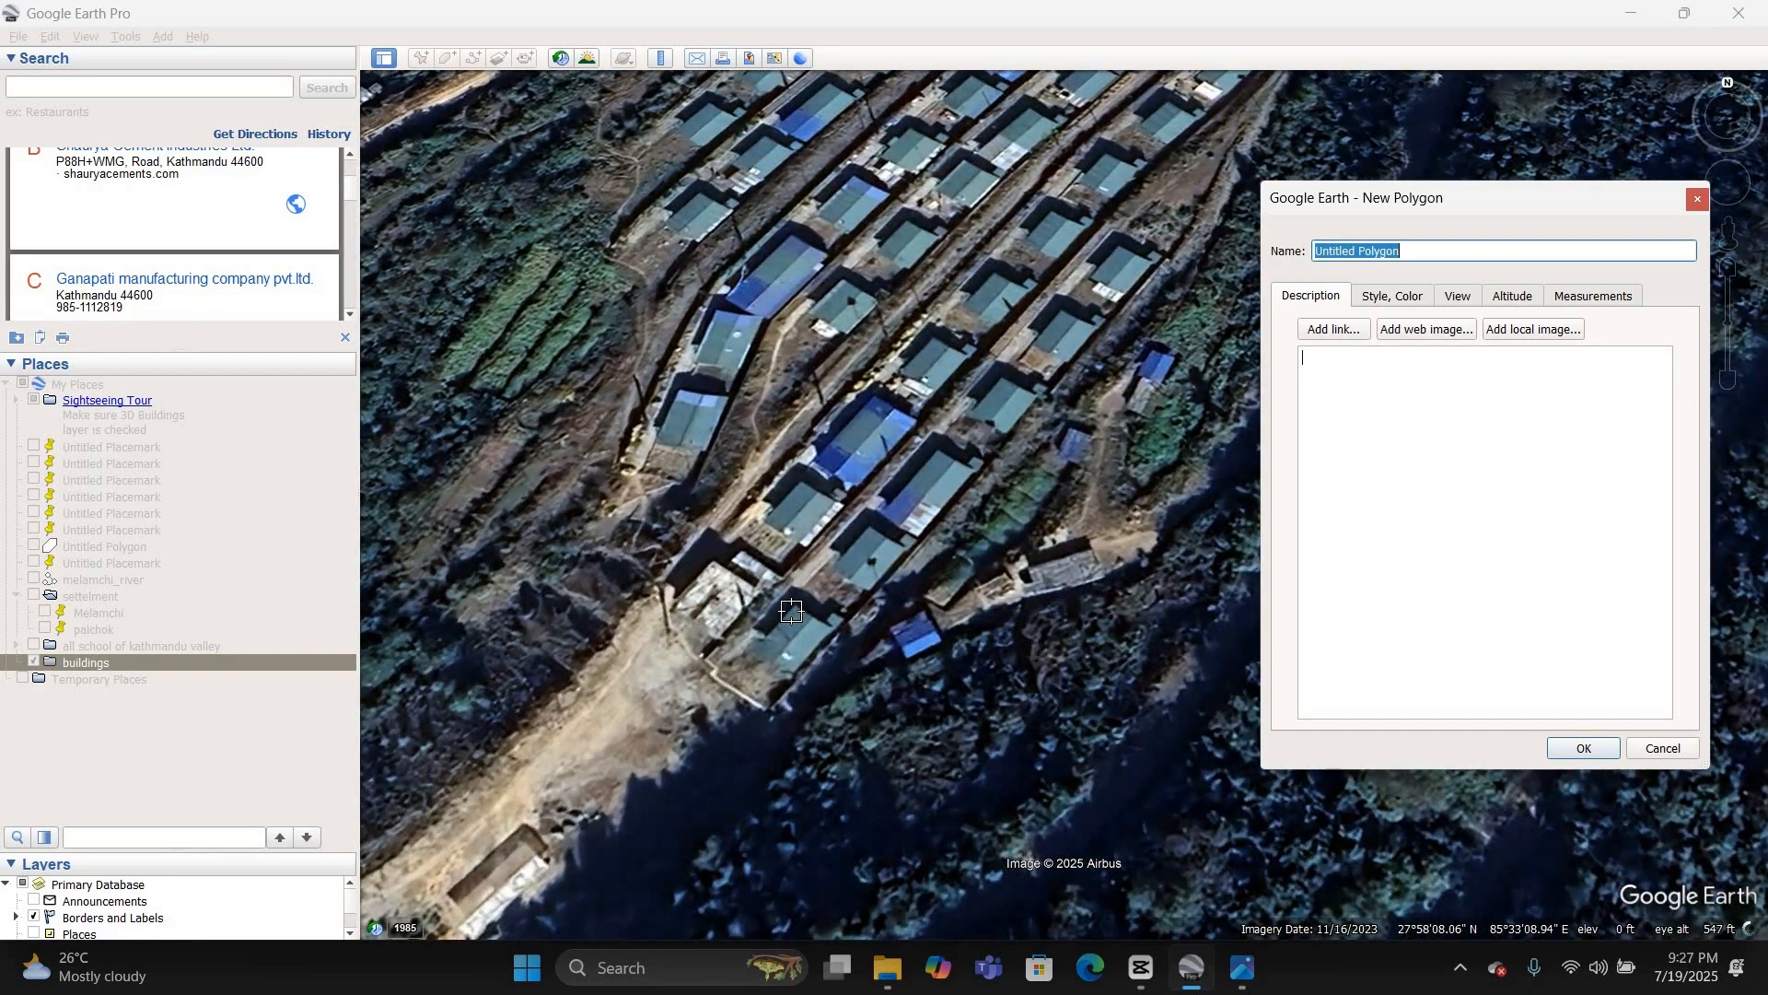
pyautogui.click(791, 611)
pyautogui.click(758, 654)
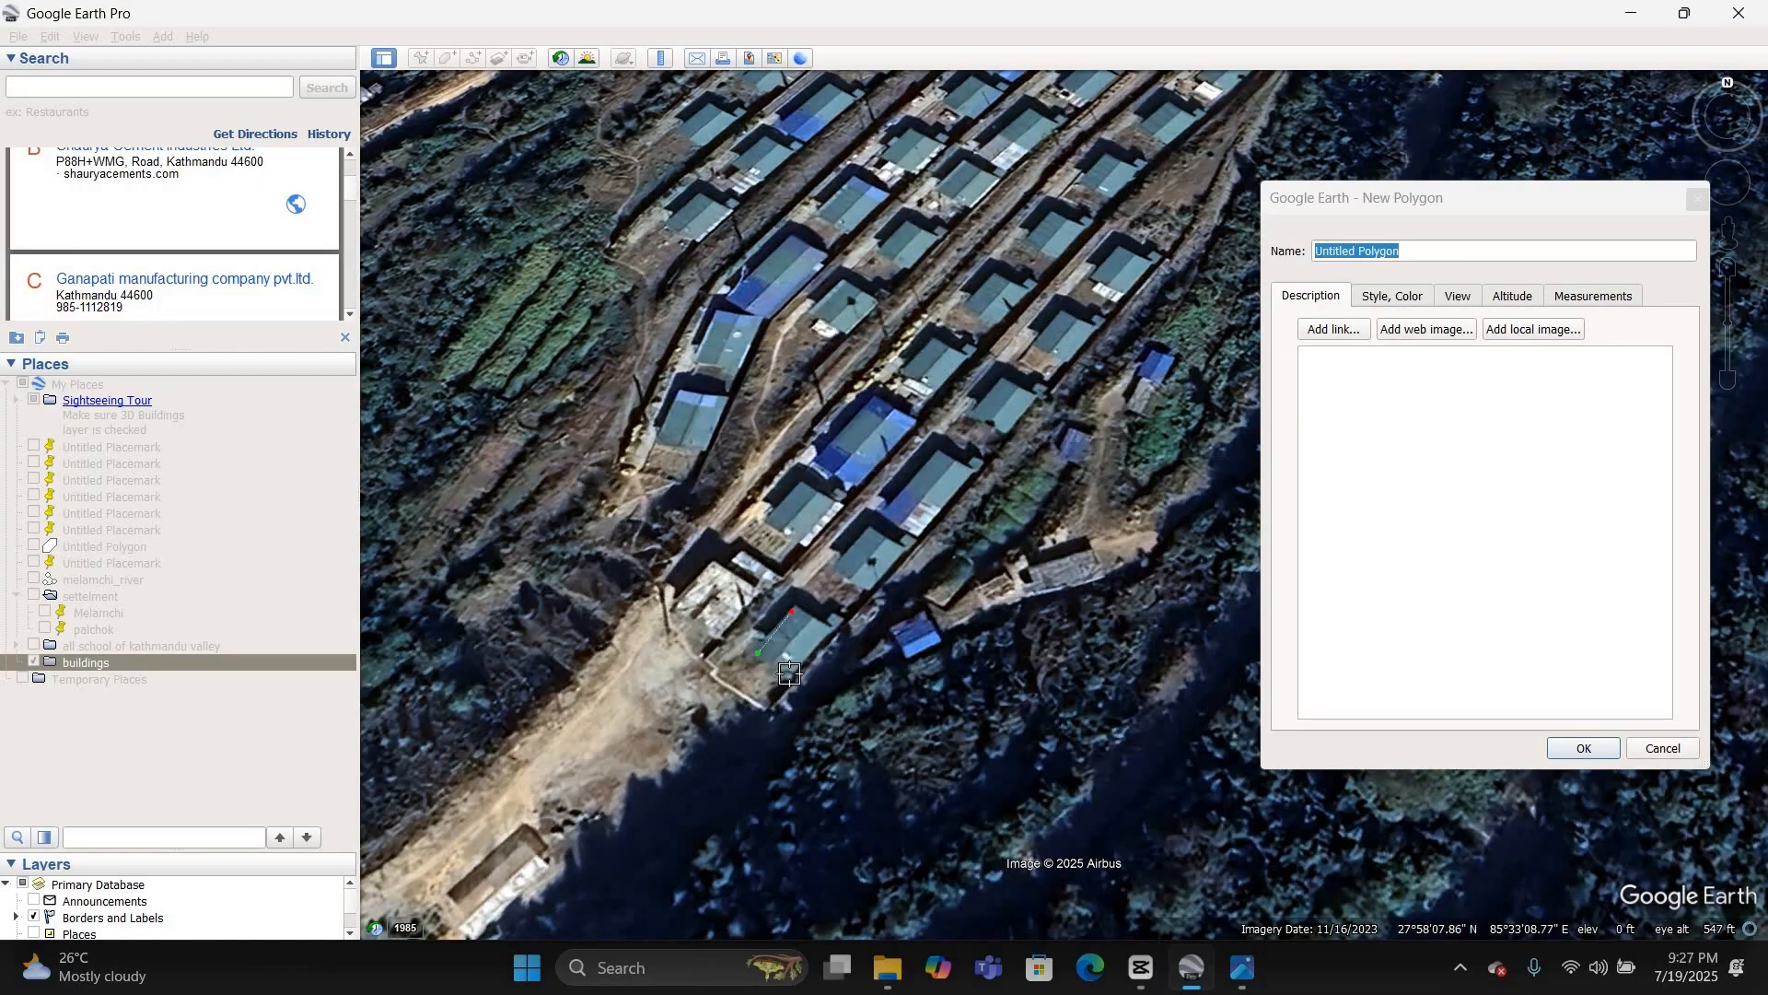
pyautogui.click(789, 676)
pyautogui.click(836, 636)
# Step: Set the building polygon's area style to Outlined and create it in the buildings folder
pyautogui.click(1396, 296)
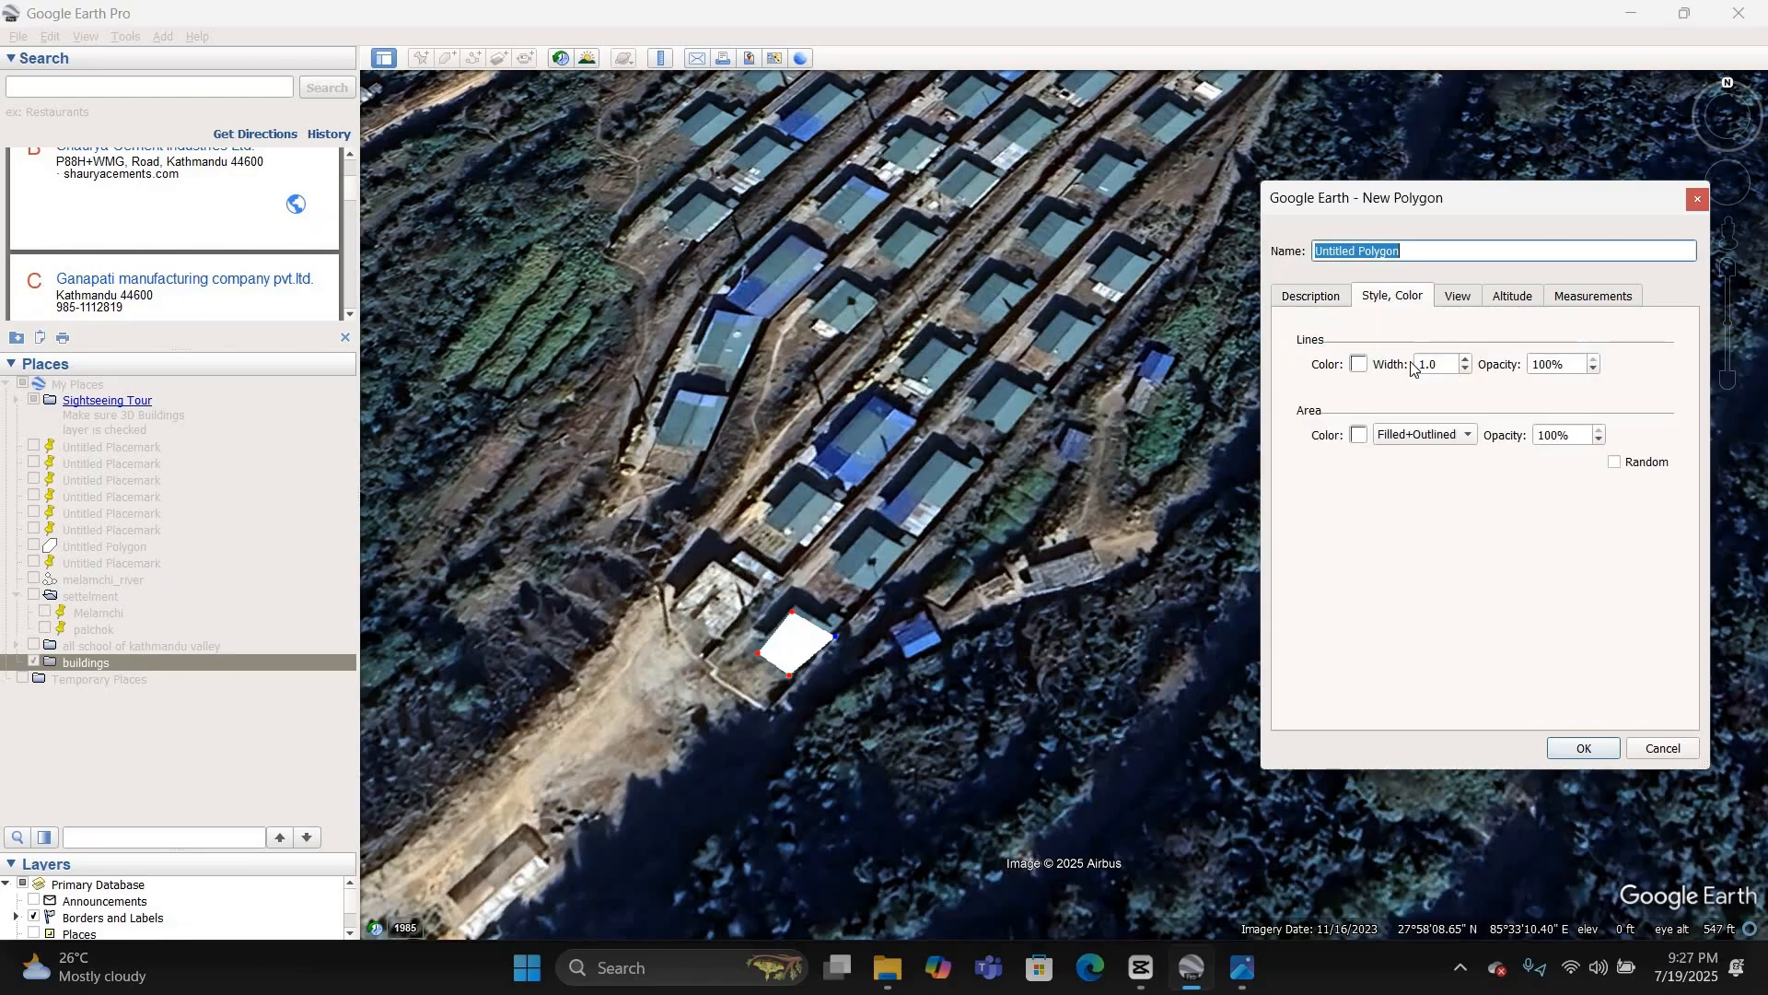
pyautogui.click(1458, 434)
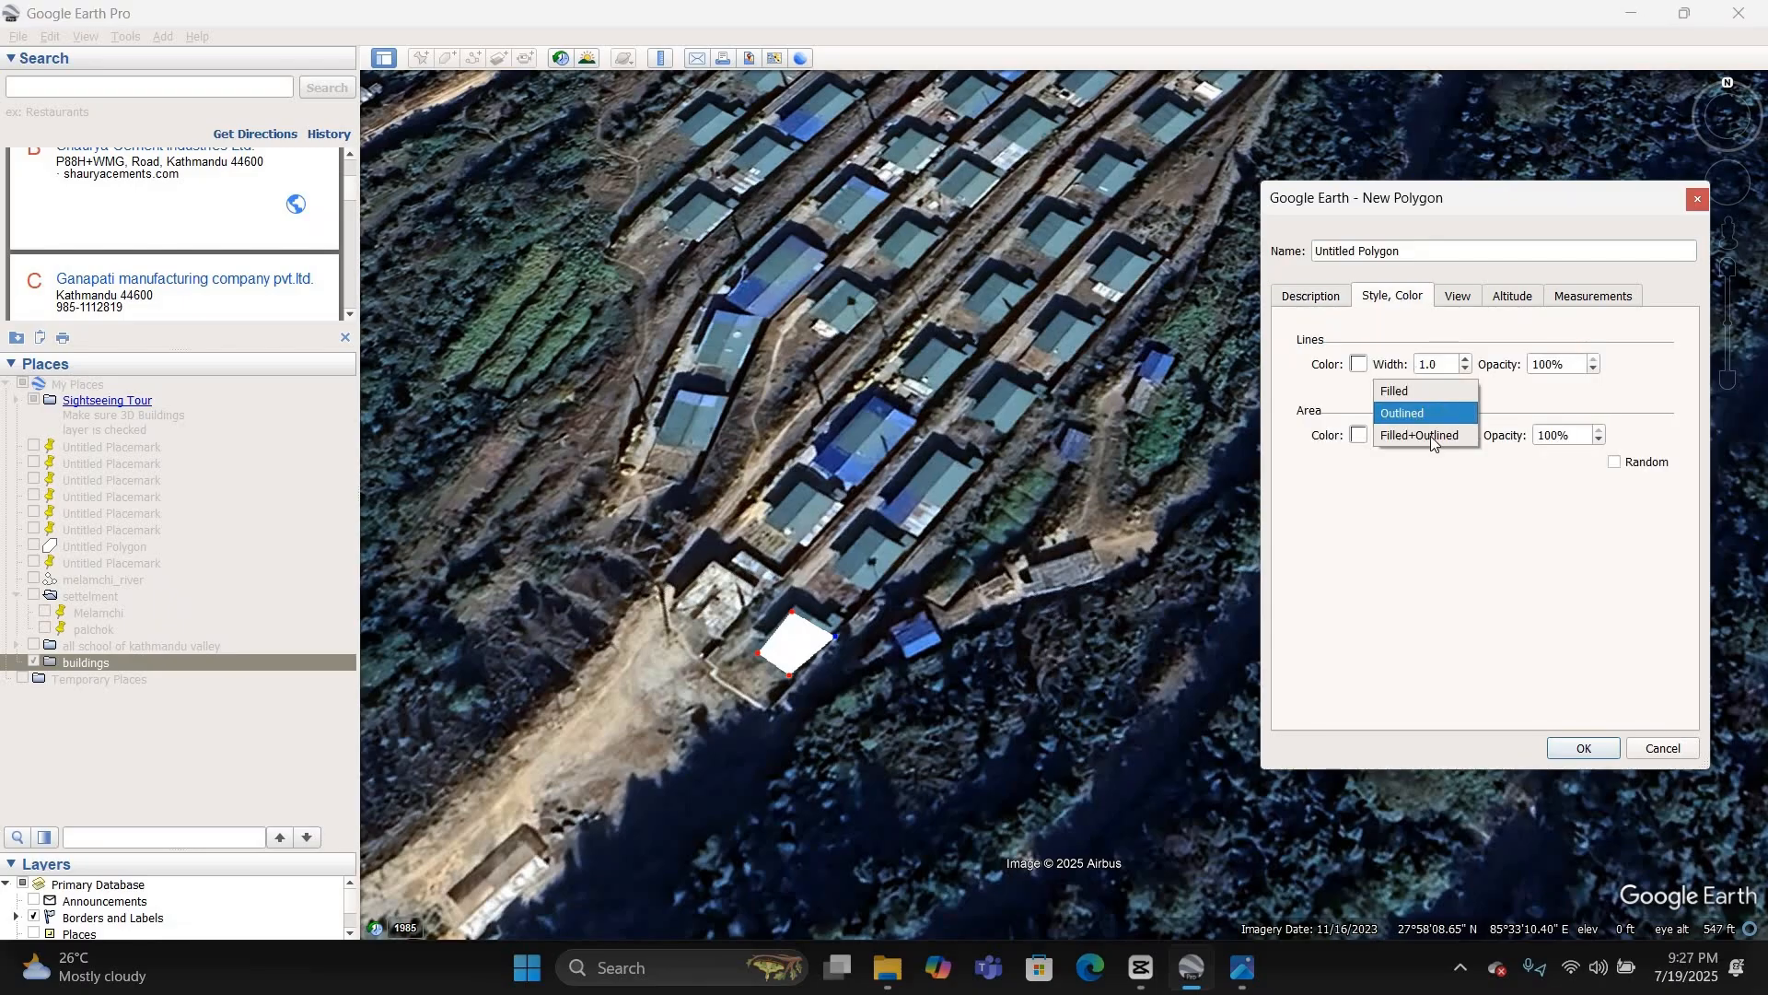
pyautogui.click(1444, 408)
pyautogui.click(1584, 748)
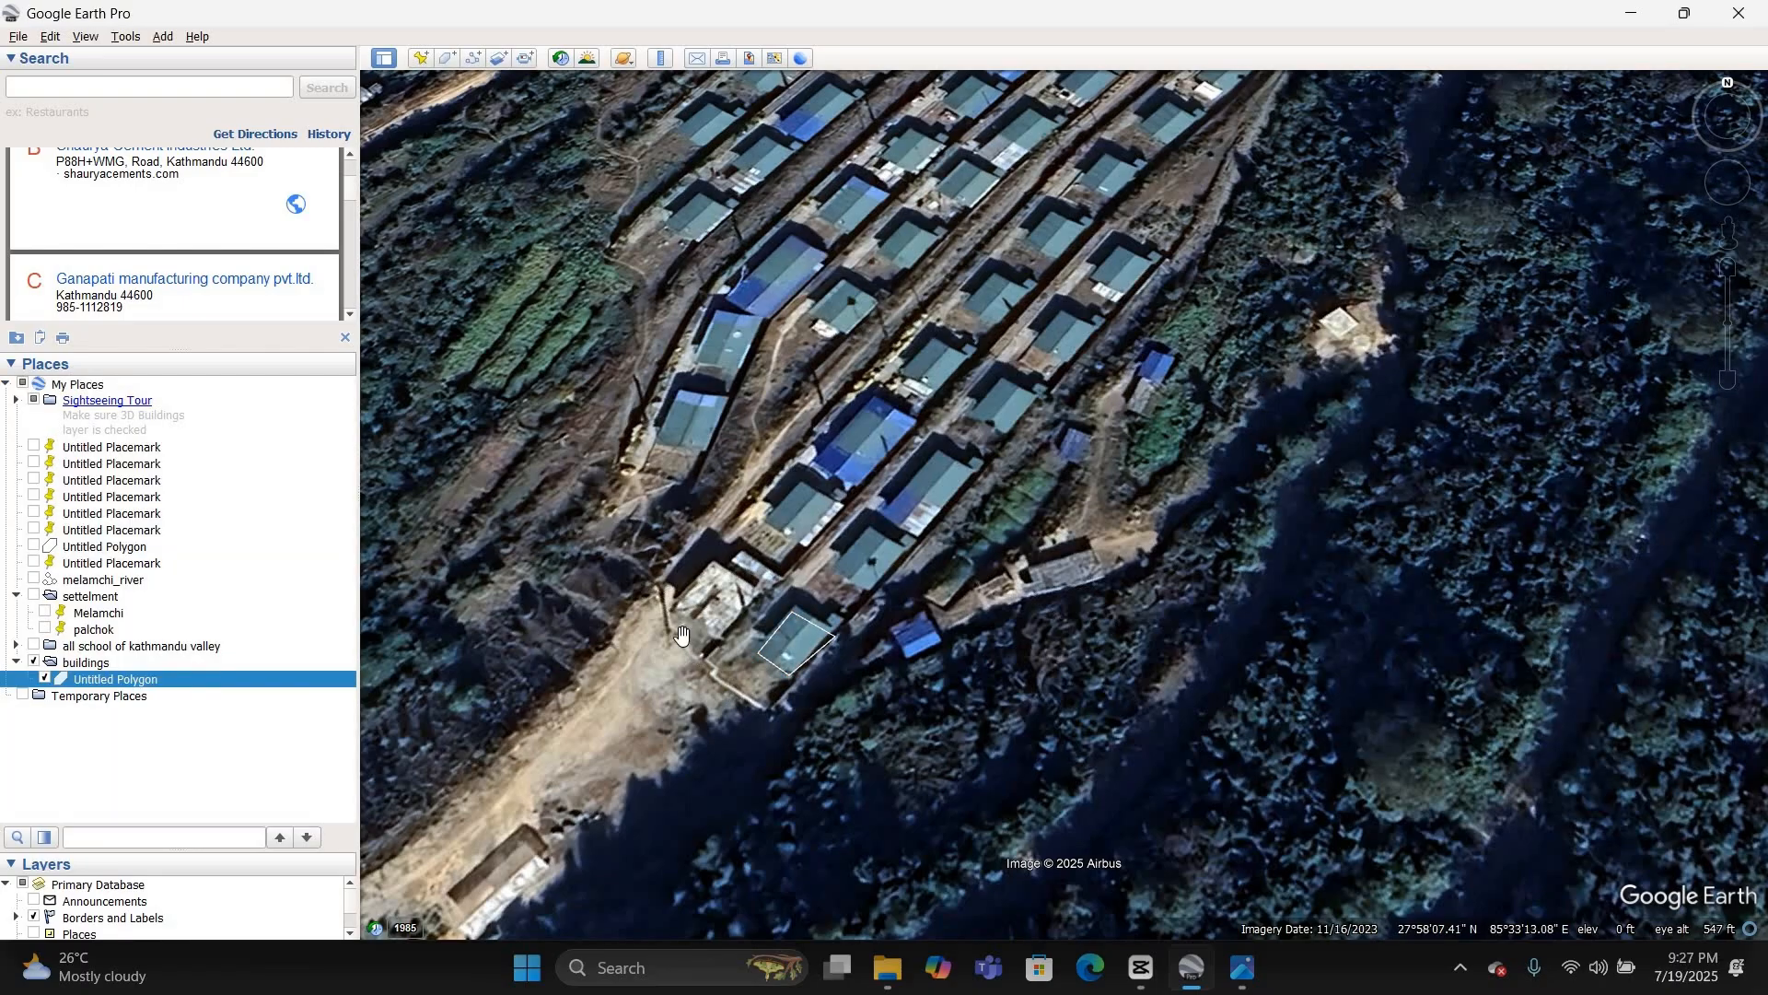
# Step: Edit the house polygon in the buildings folder by adjusting its eastern corner to fit the roof edge
pyautogui.rightClick(291, 689)
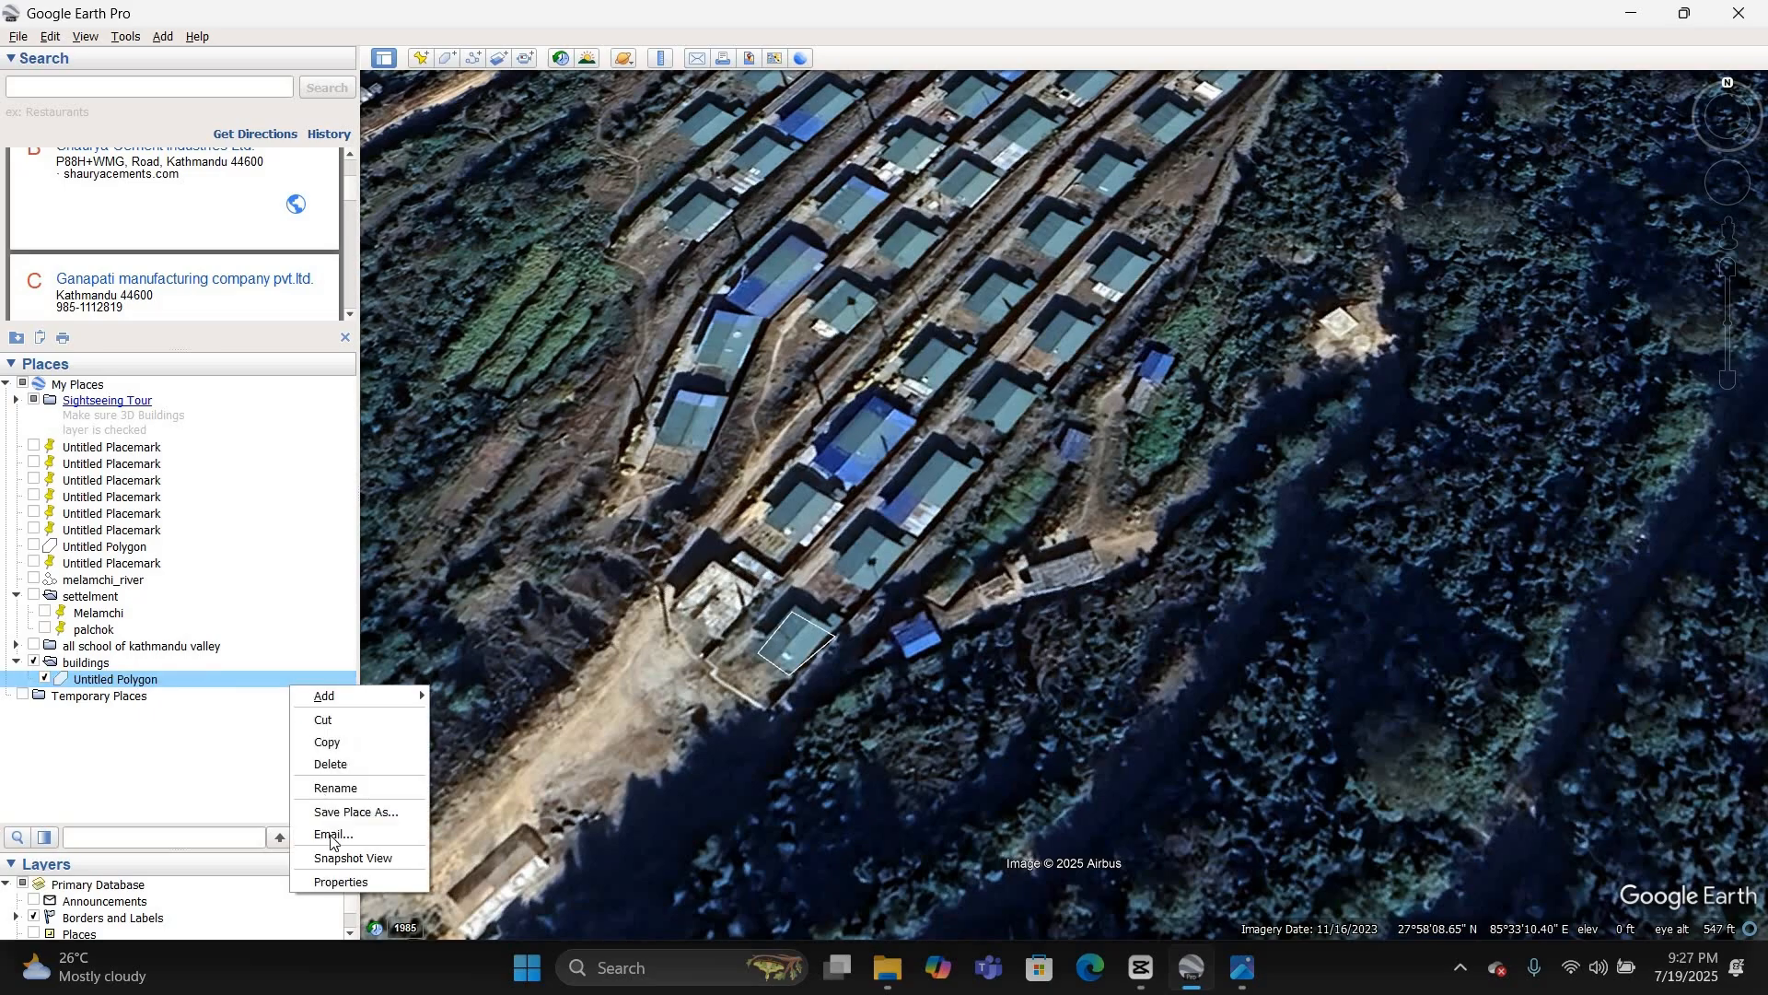
pyautogui.click(335, 881)
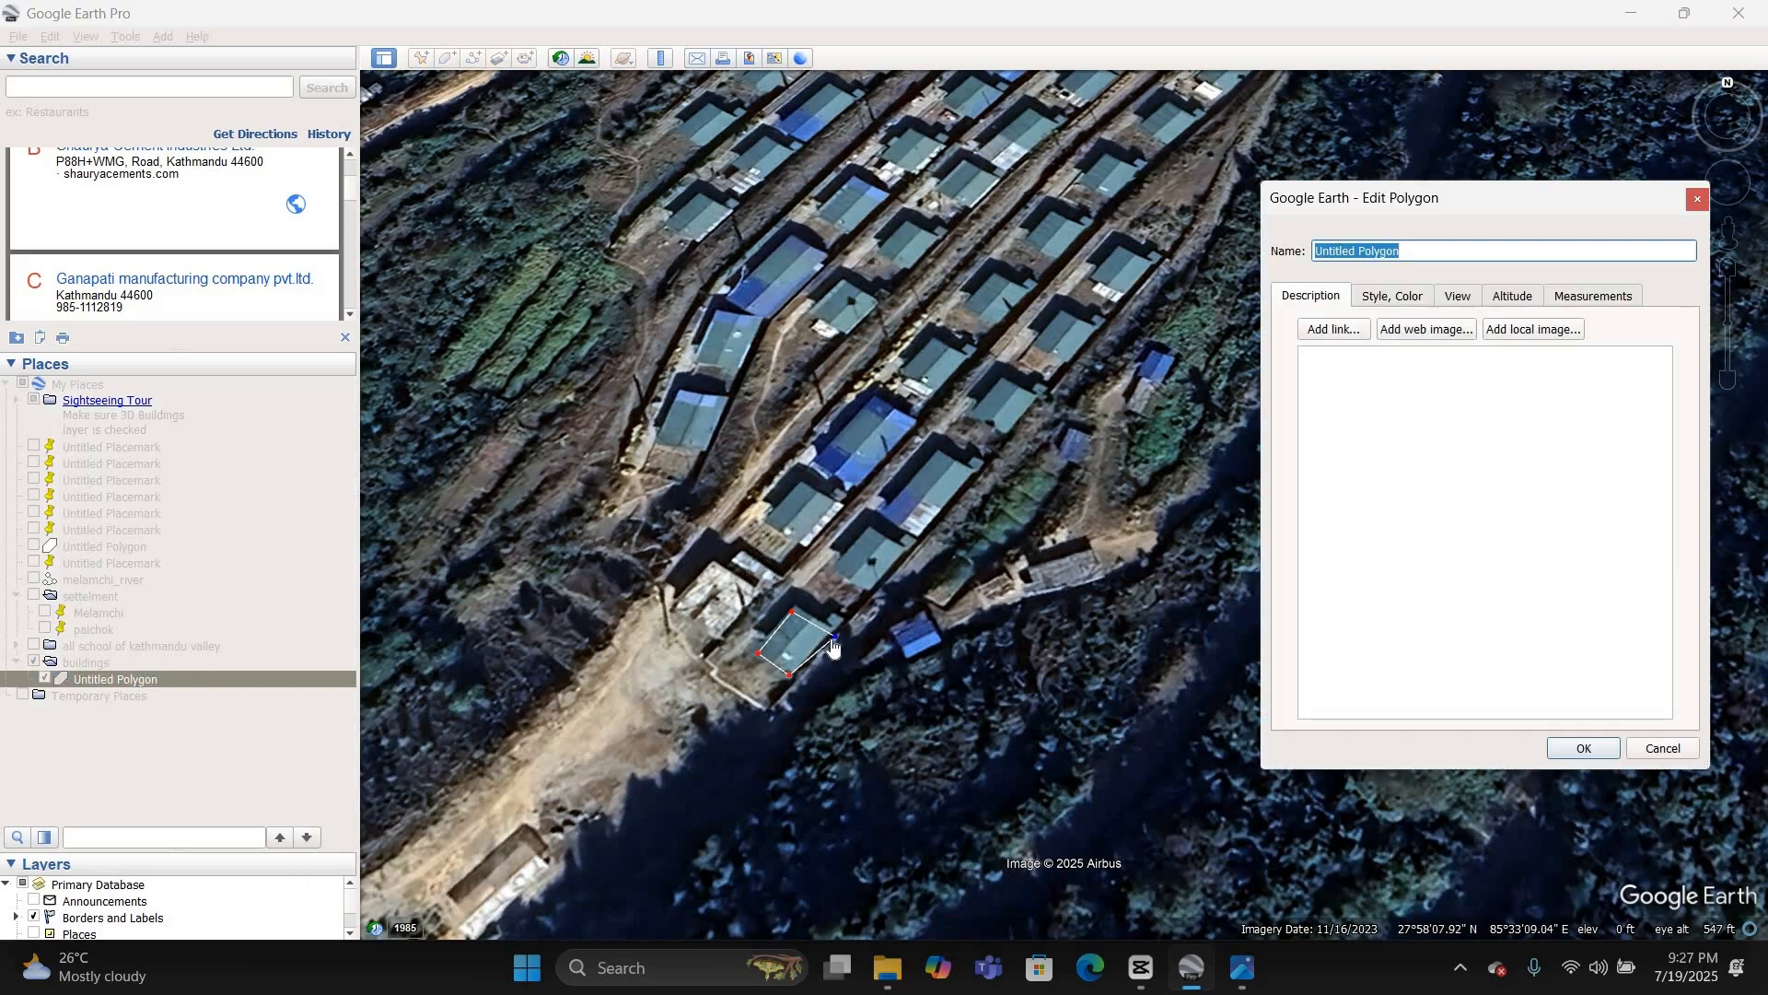
pyautogui.moveTo(834, 634); pyautogui.dragTo(831, 638)
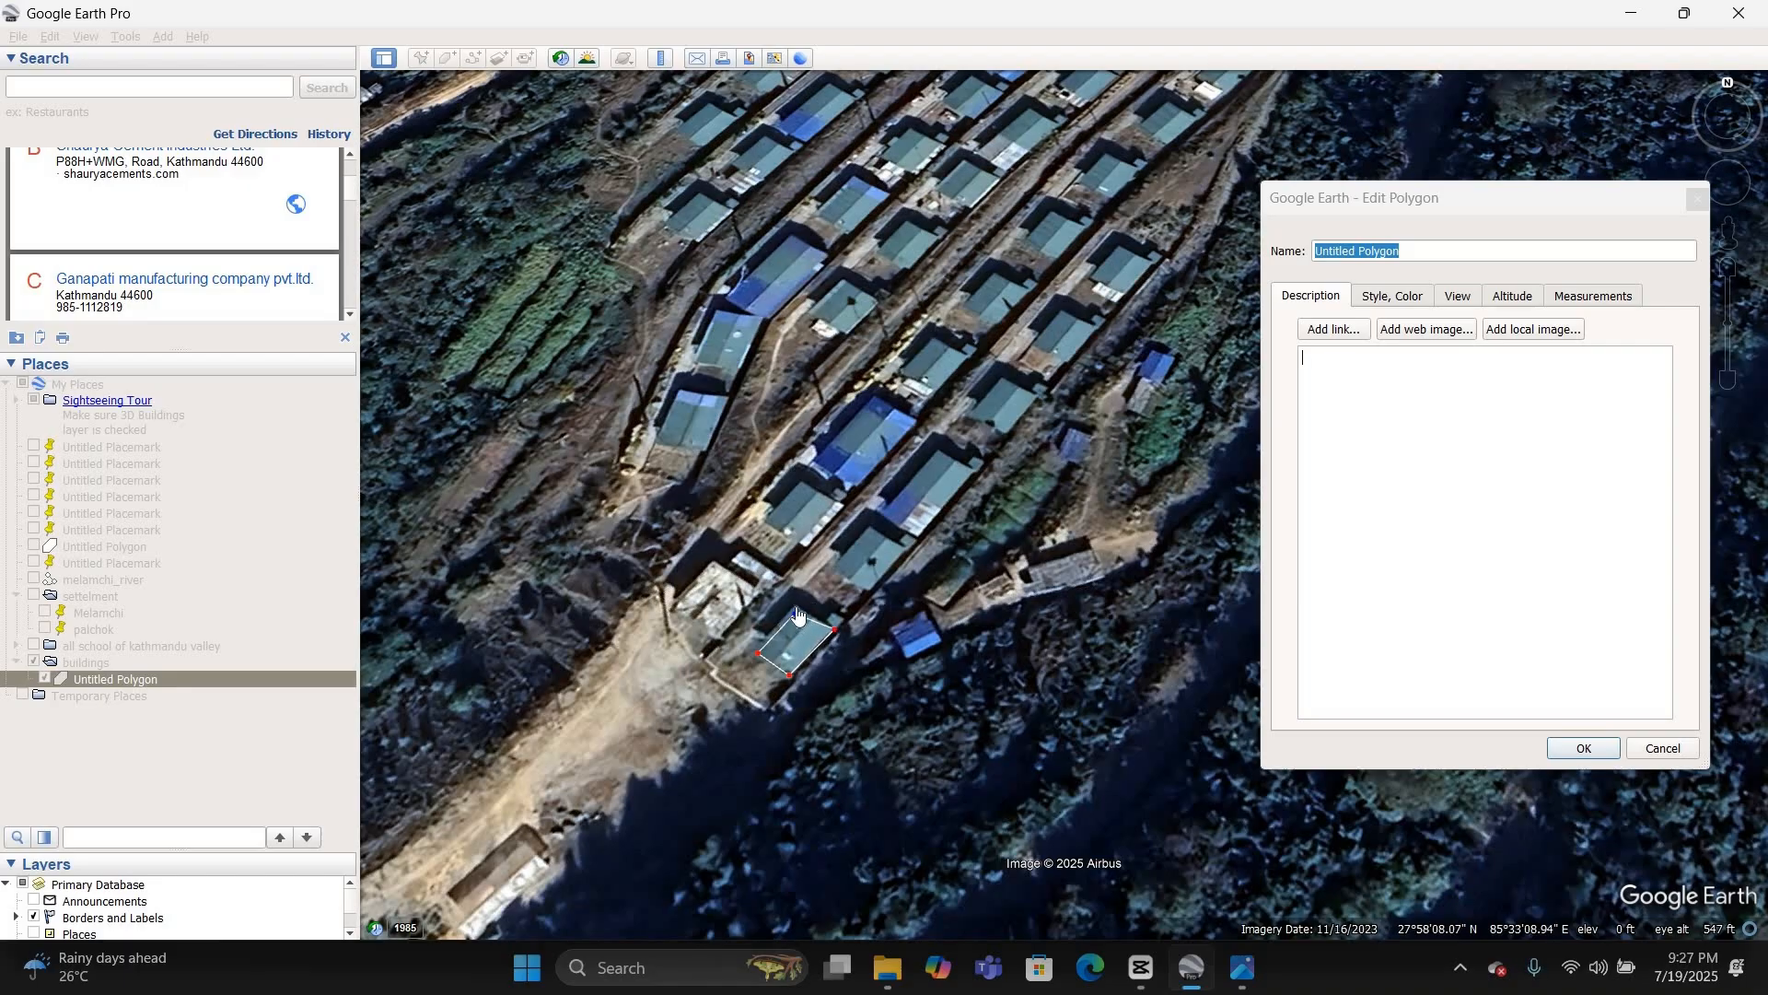
pyautogui.click(1578, 748)
# Step: Start saving the buildings folder as buildings.kmz in Downloads, and cancel the save
pyautogui.click(86, 663)
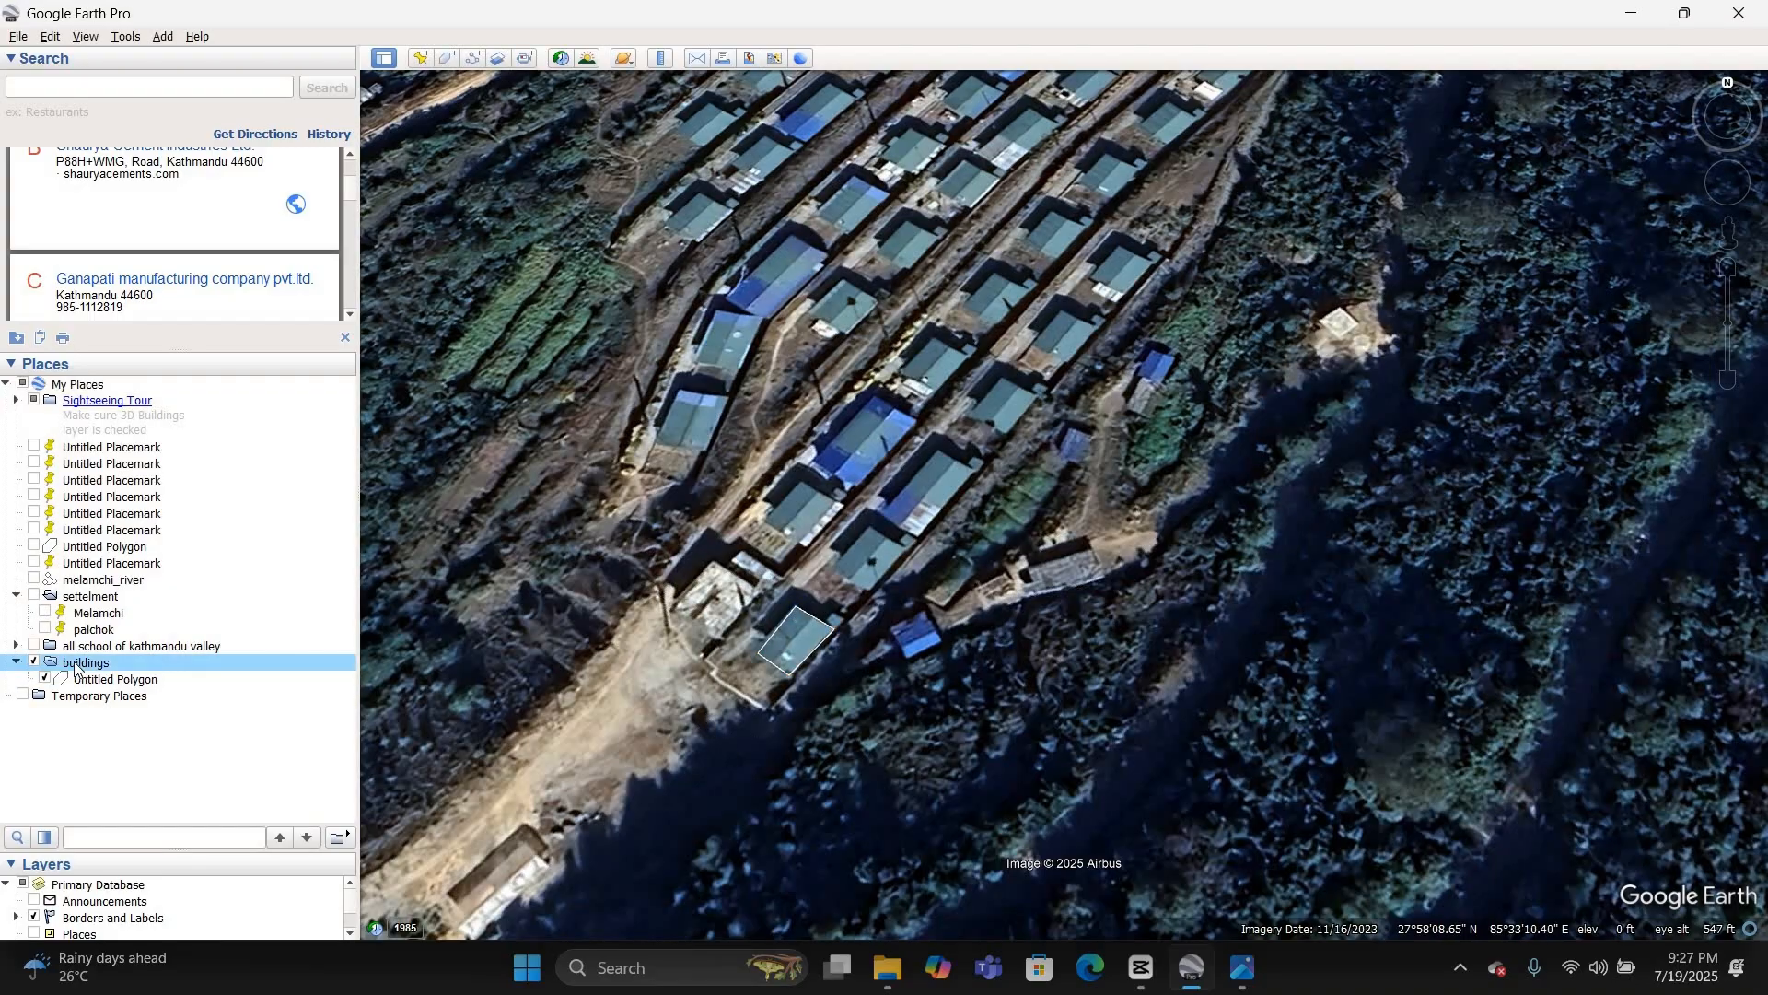
pyautogui.rightClick(77, 664)
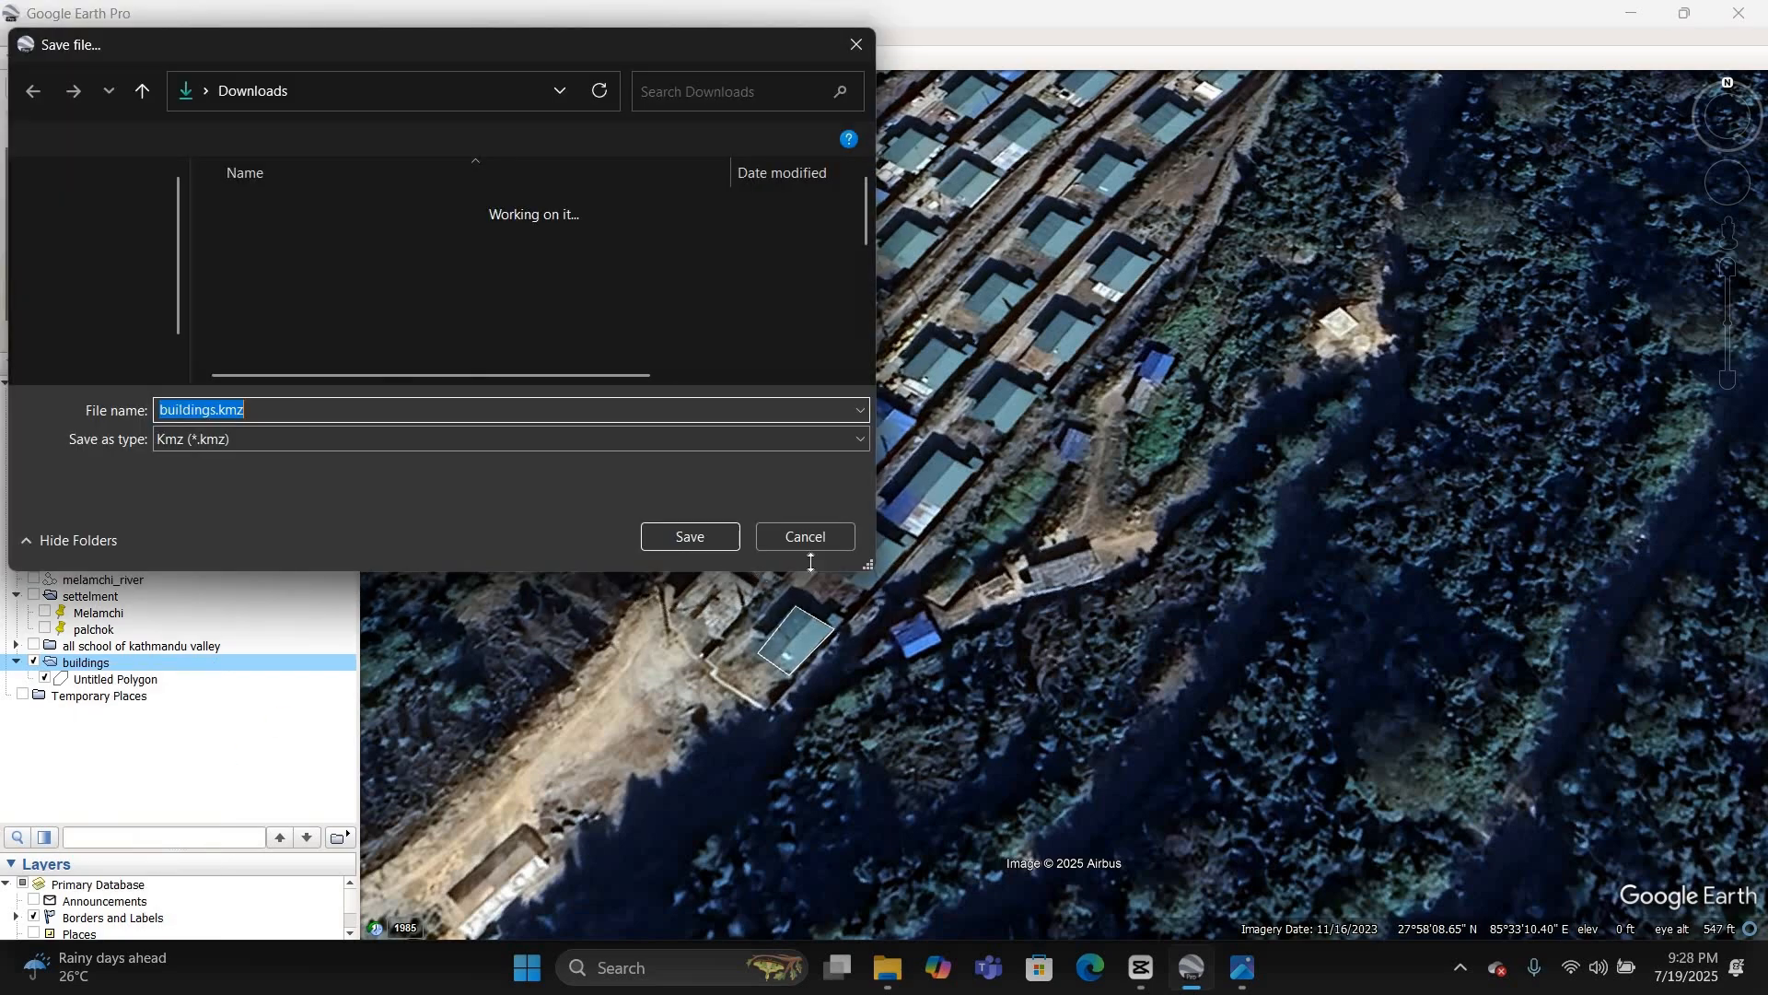
pyautogui.click(806, 537)
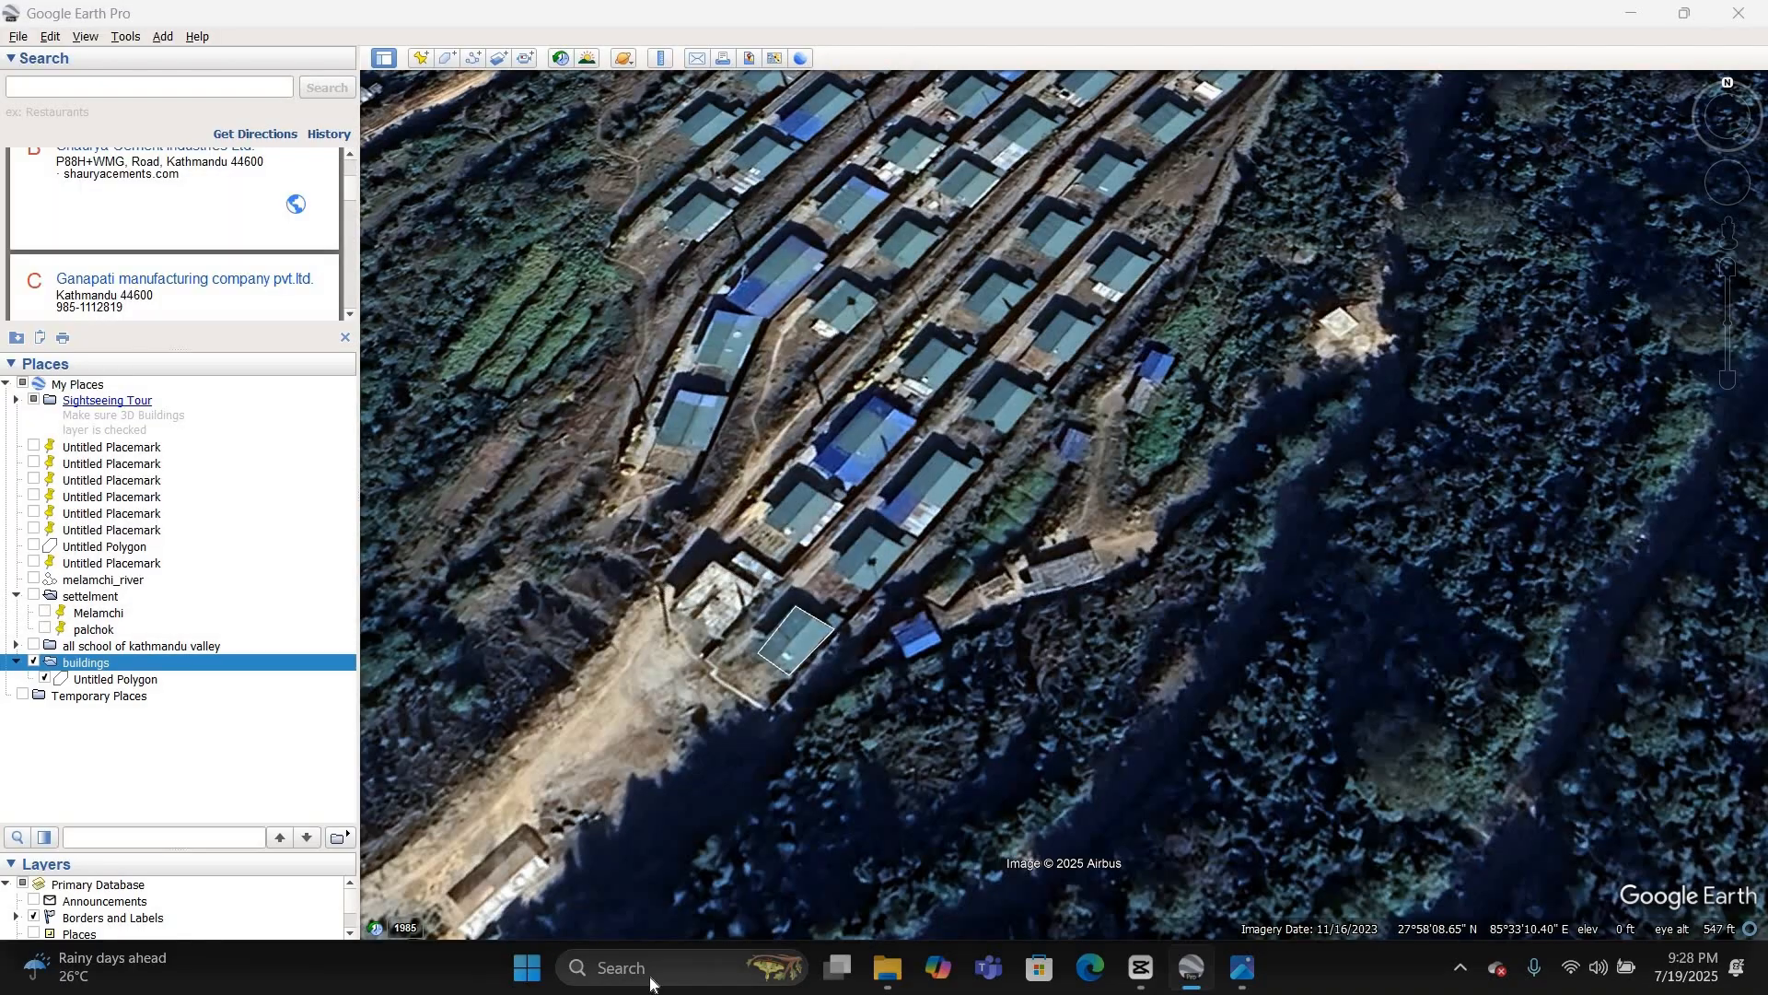
pyautogui.click(652, 984)
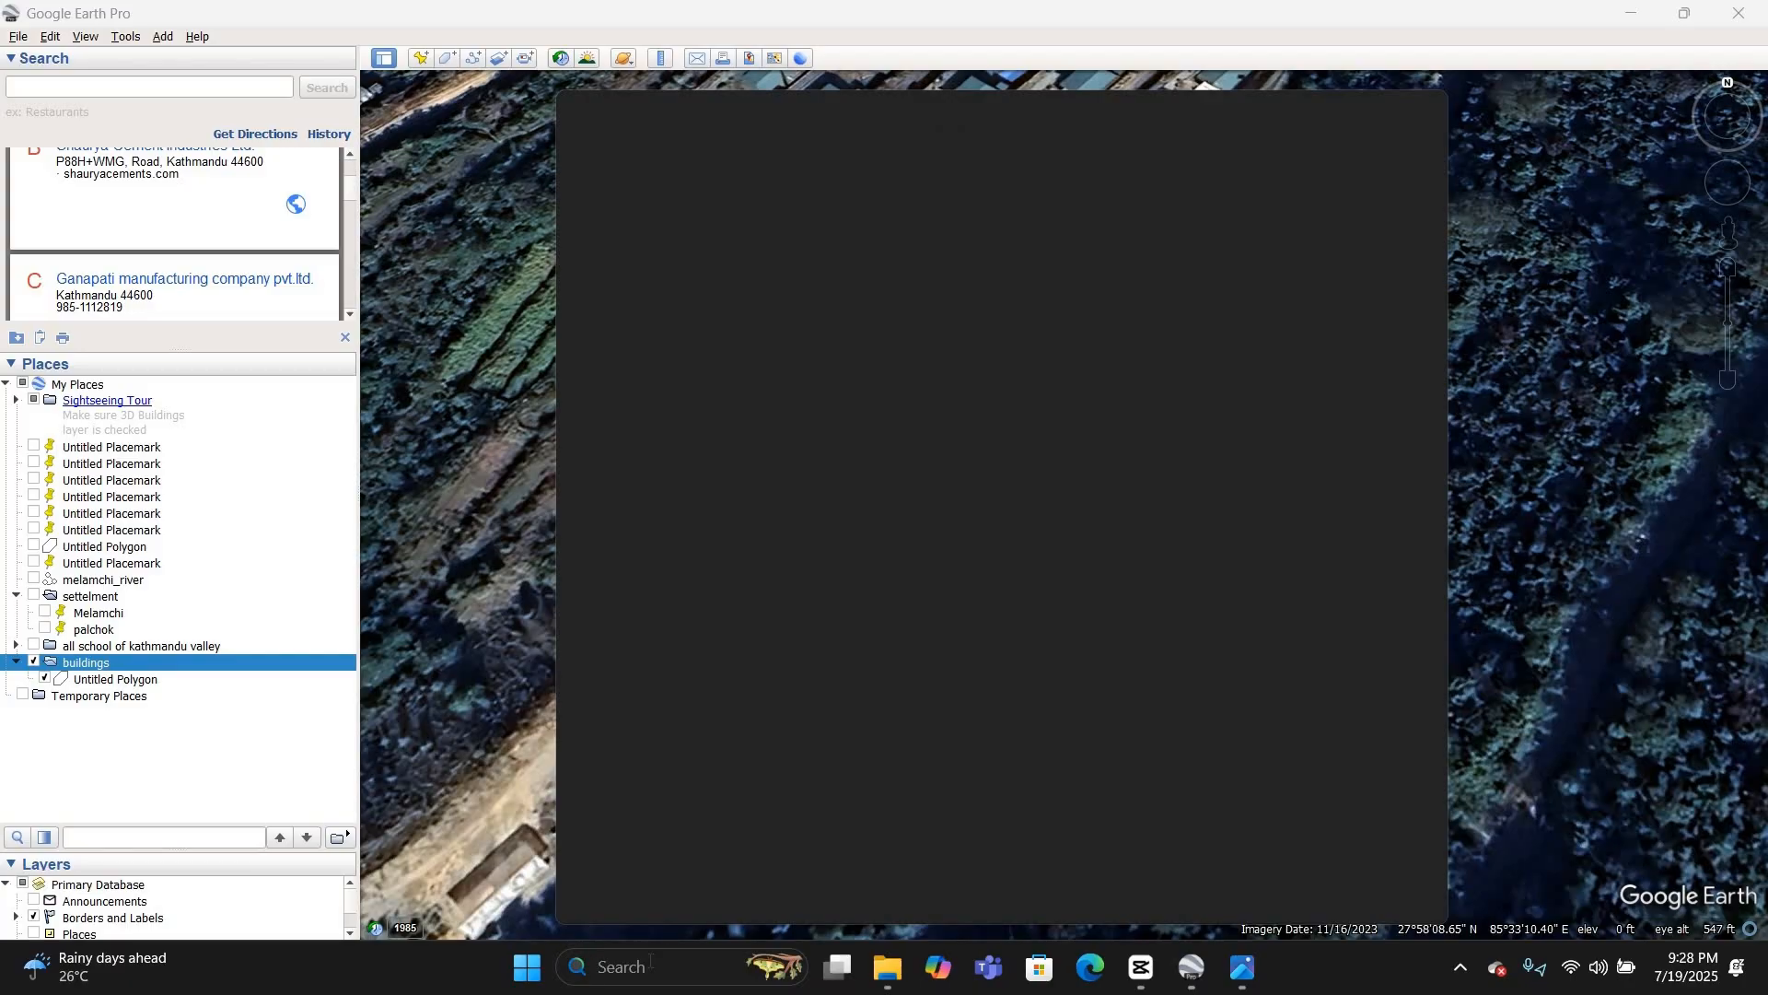
pyautogui.click(509, 572)
pyautogui.scroll(-5, 804, 611)
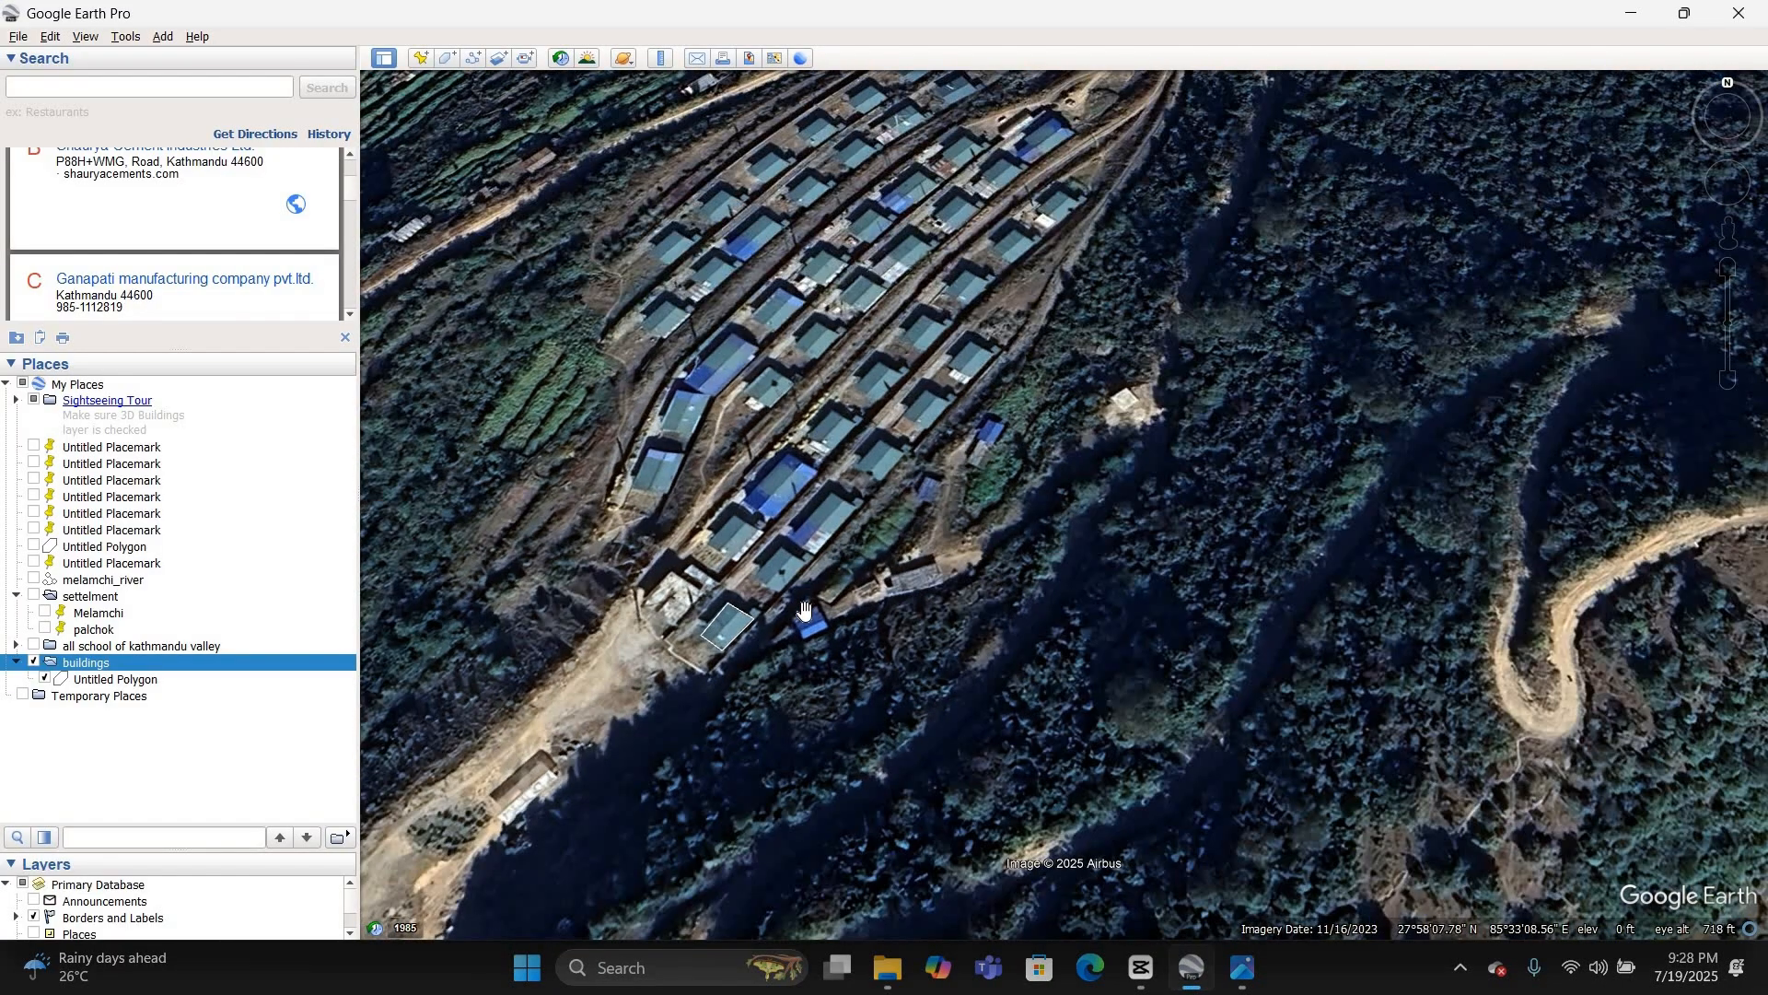
pyautogui.scroll(-4, 806, 613)
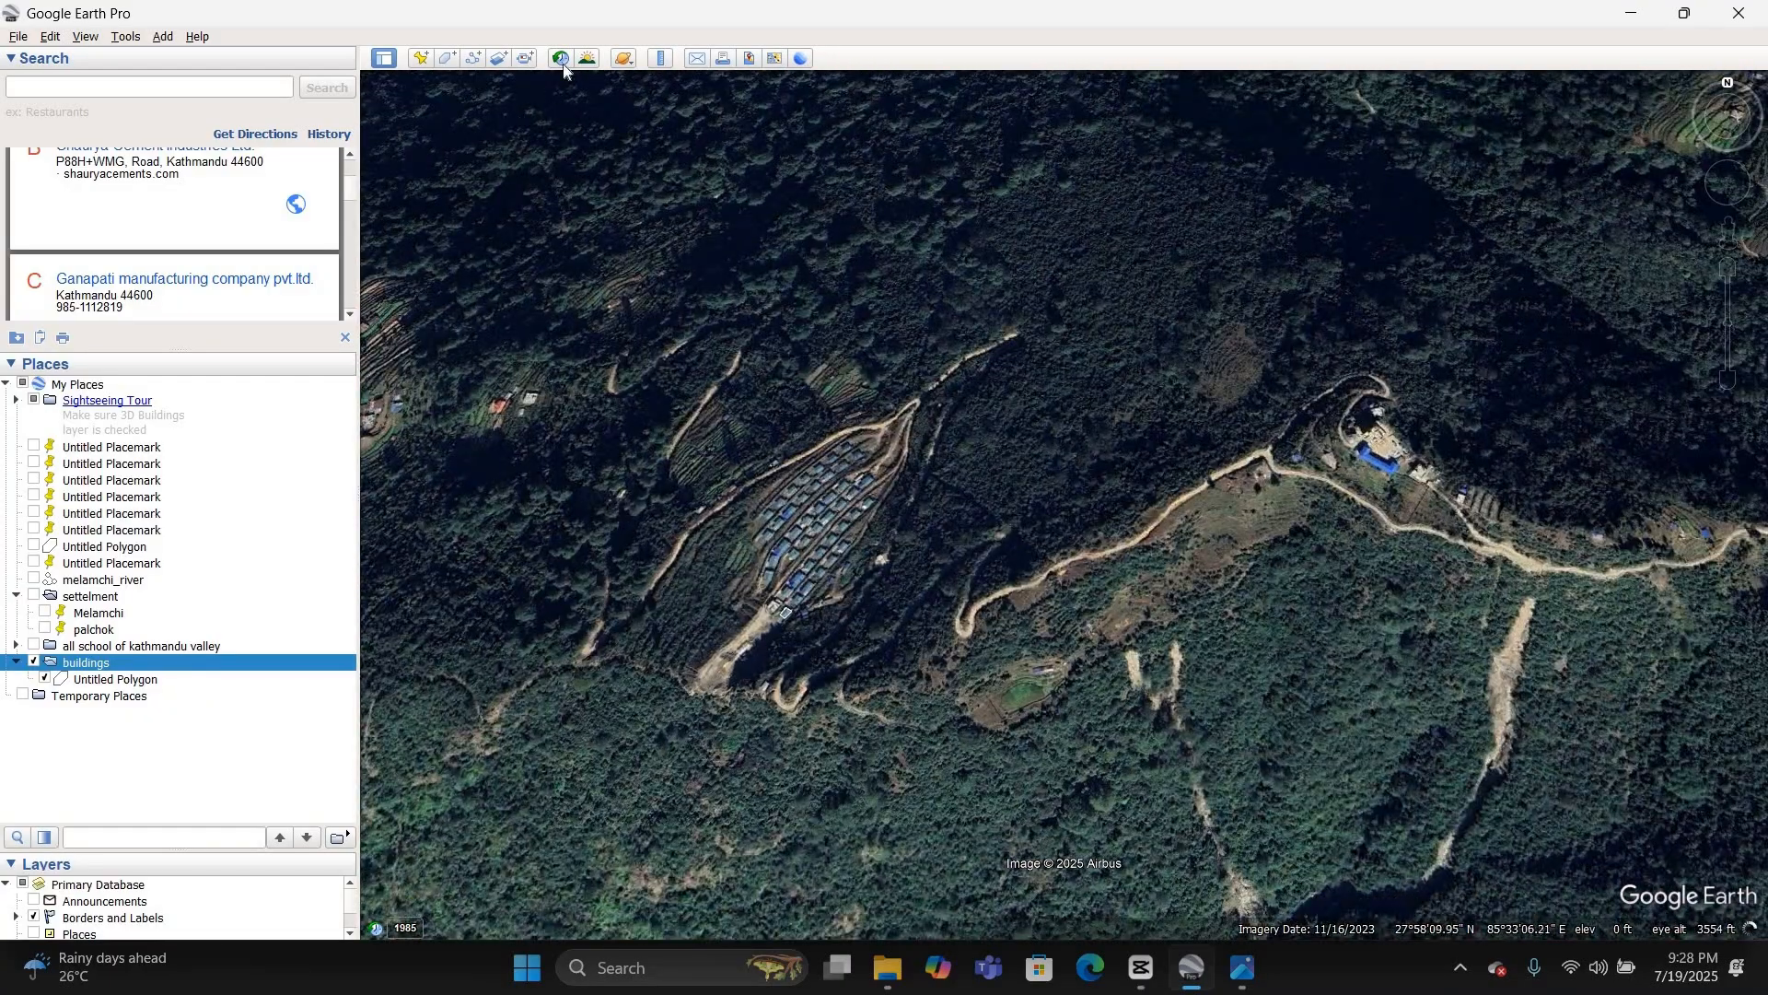
# Step: Turn on historical imagery and follow the river downstream past Timbu to the riverside settlement south of it
pyautogui.click(561, 58)
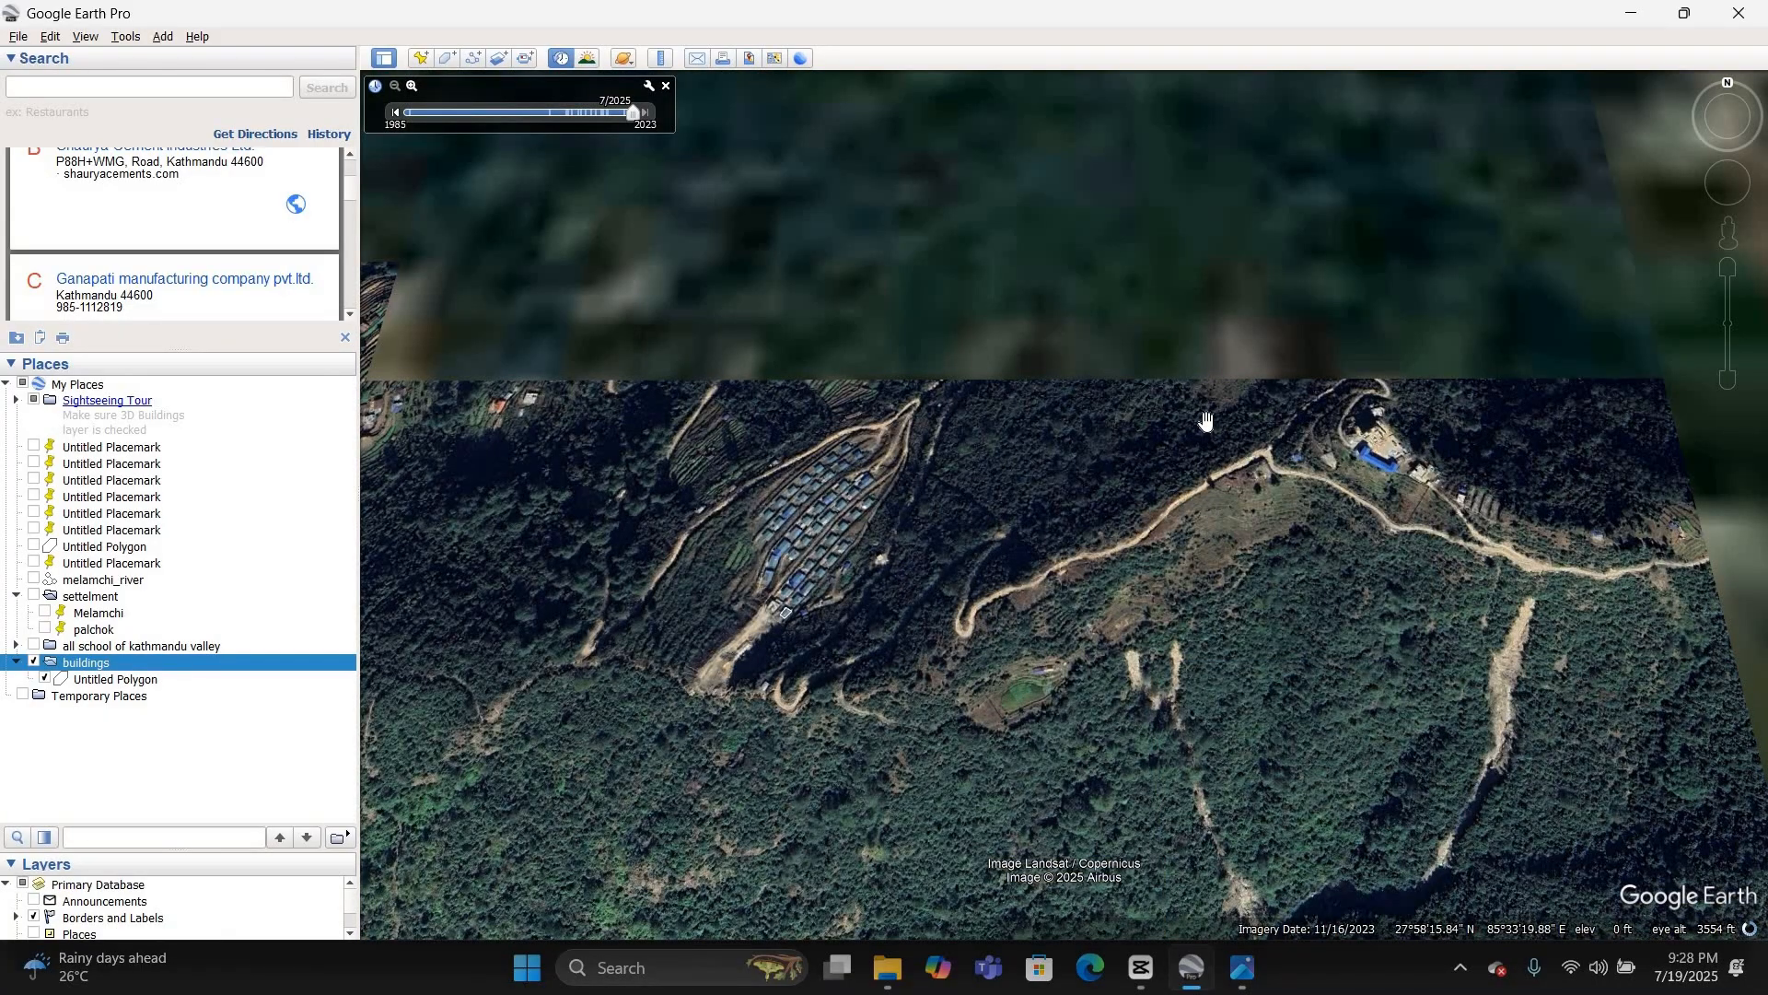
pyautogui.scroll(-4, 1207, 416)
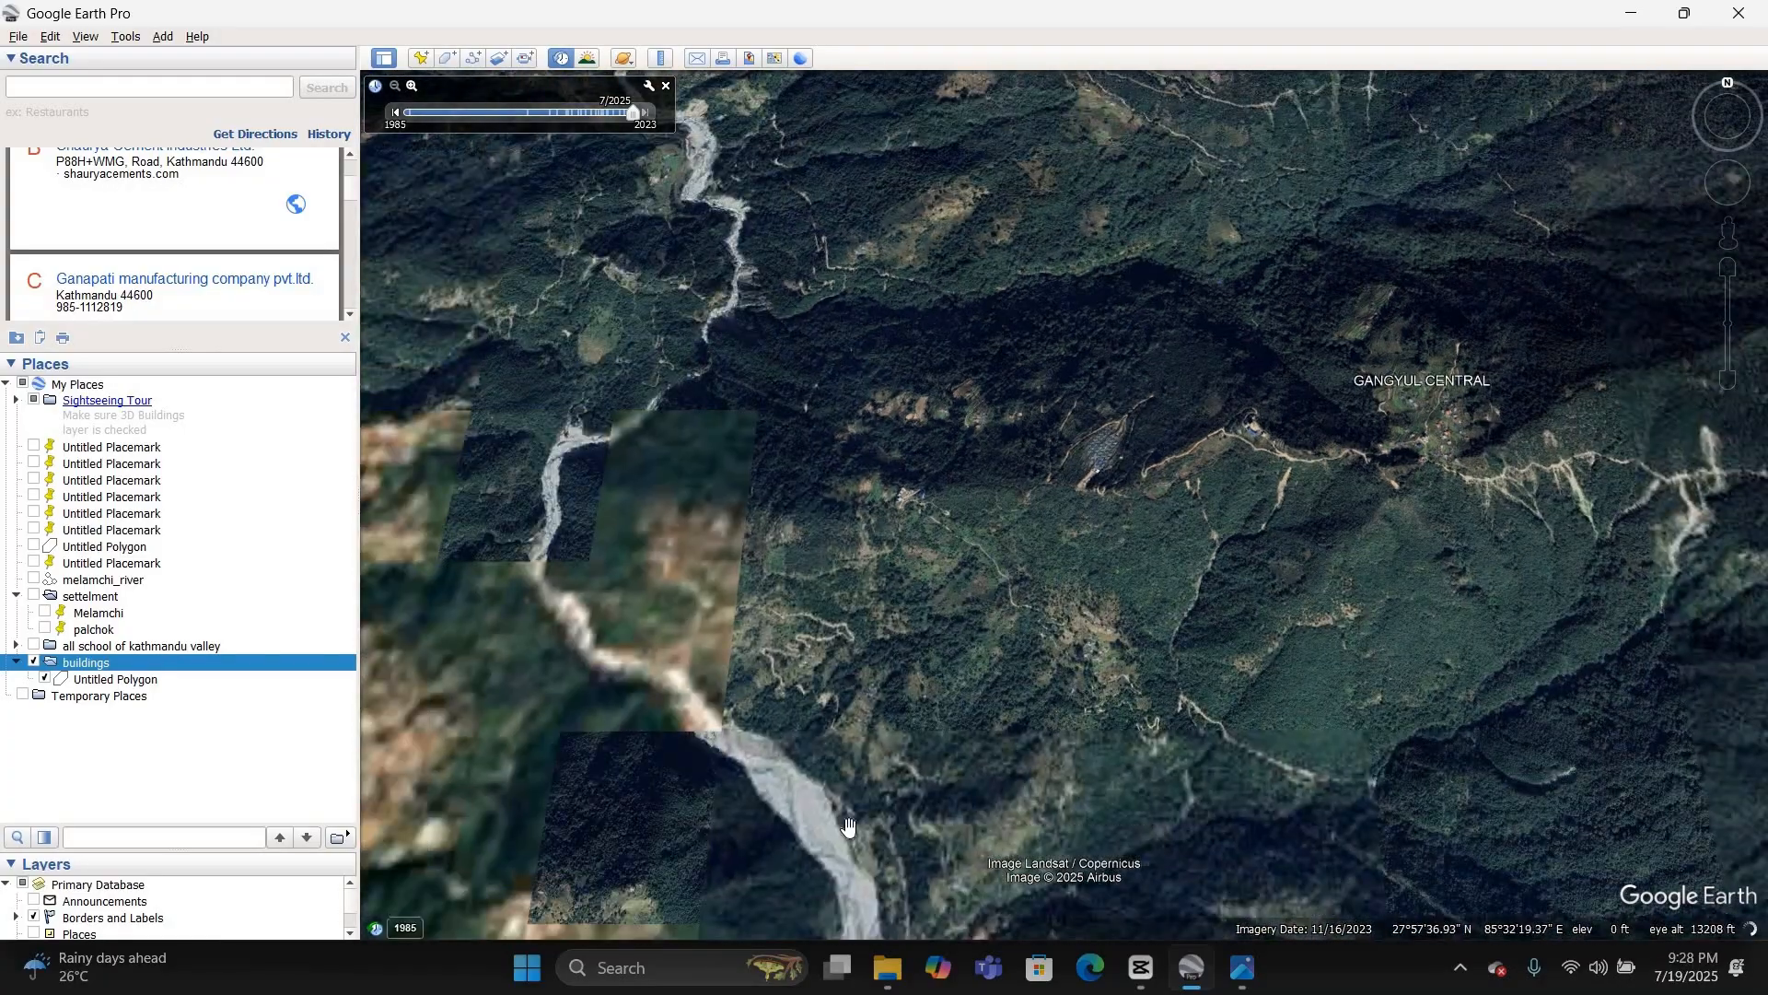
pyautogui.scroll(4, 765, 826)
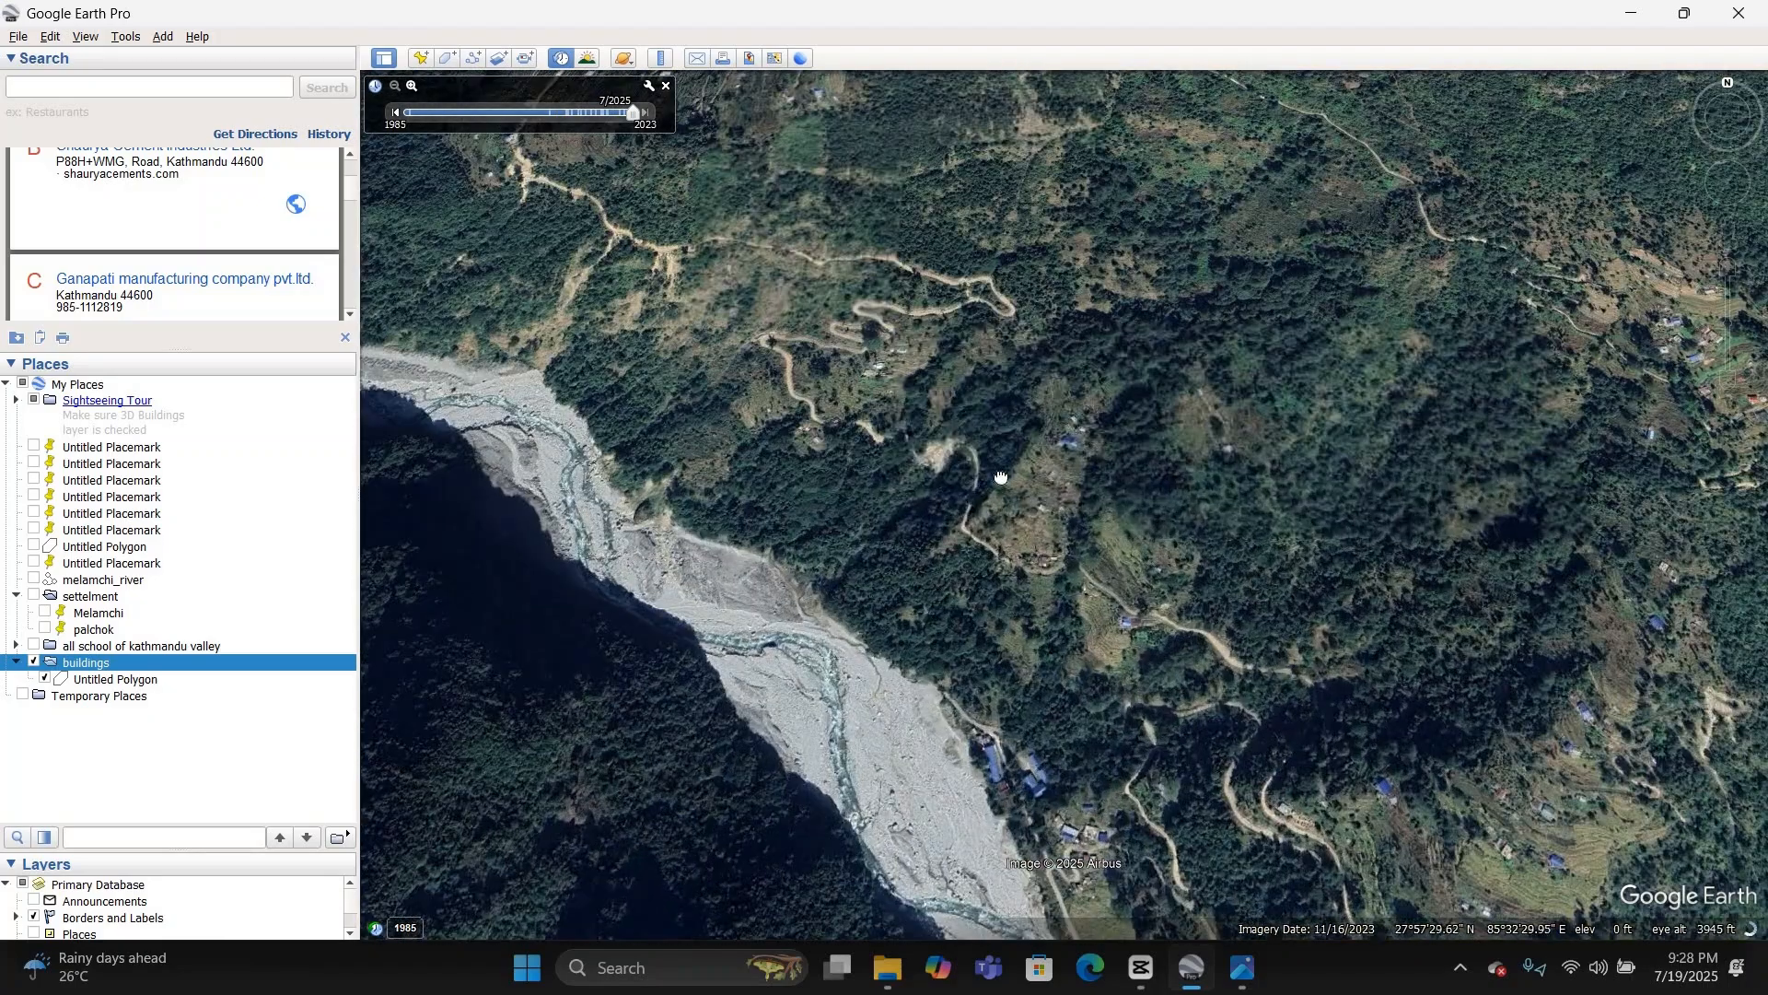
pyautogui.moveTo(1001, 478); pyautogui.dragTo(1067, 282)
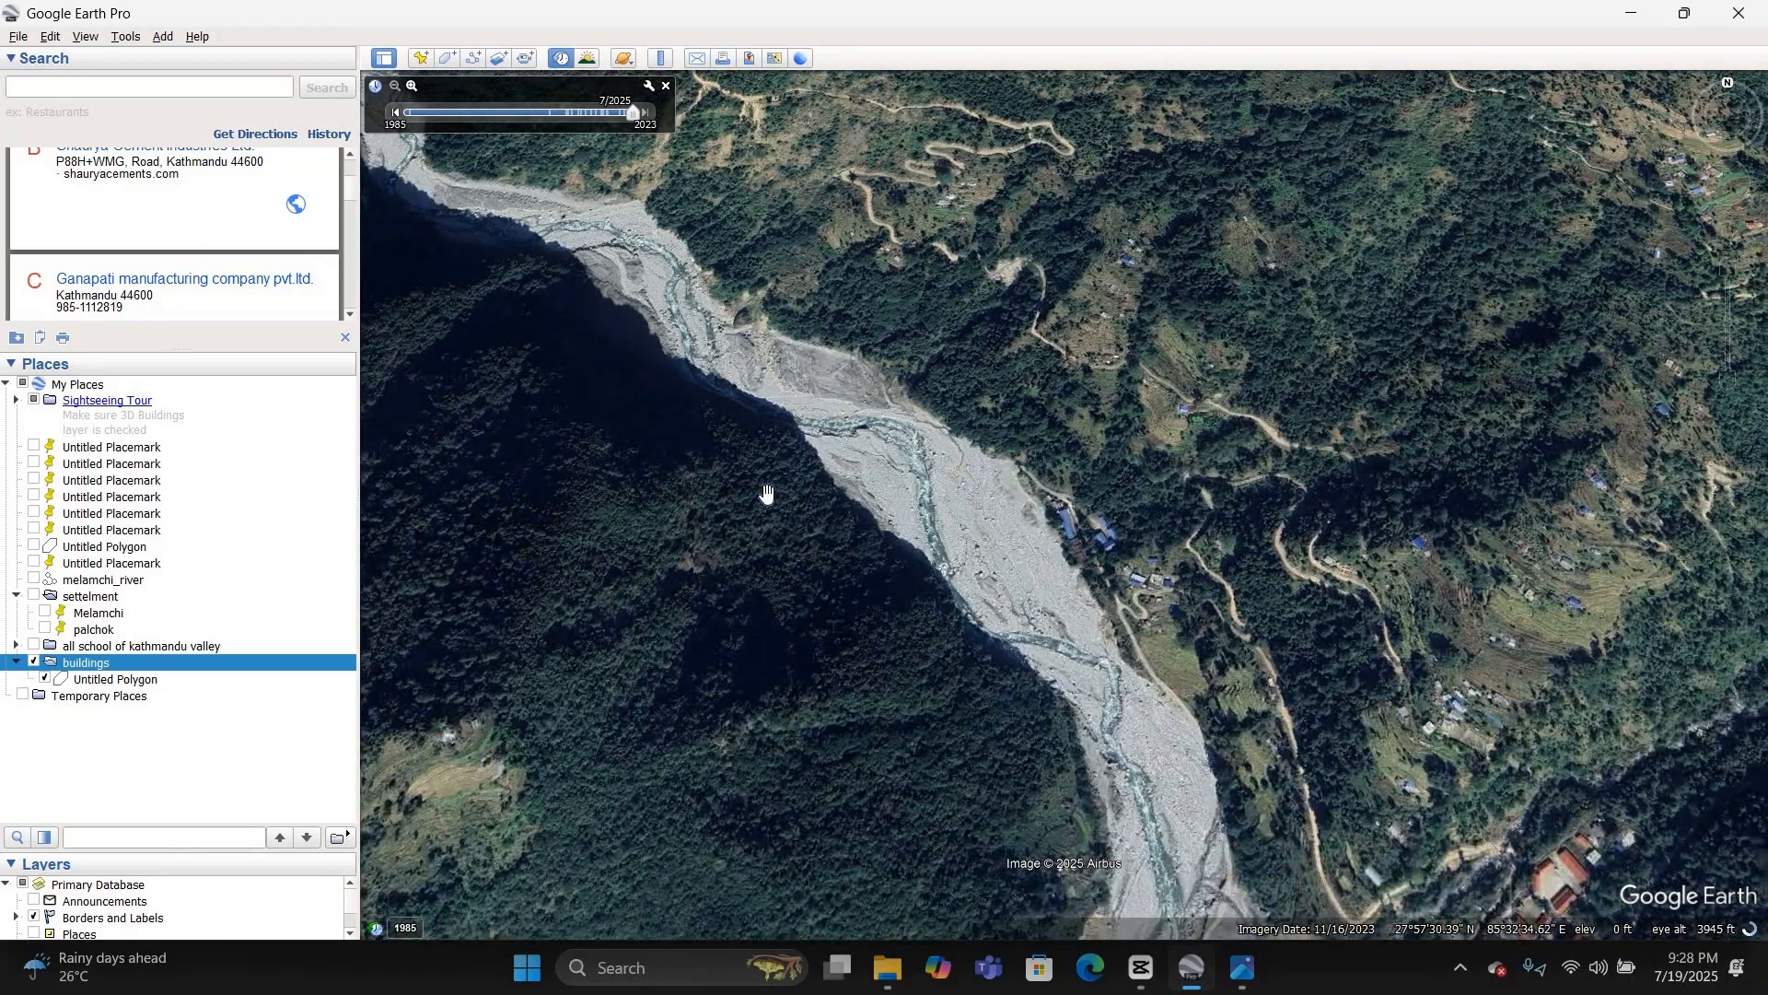
pyautogui.scroll(-3, 766, 495)
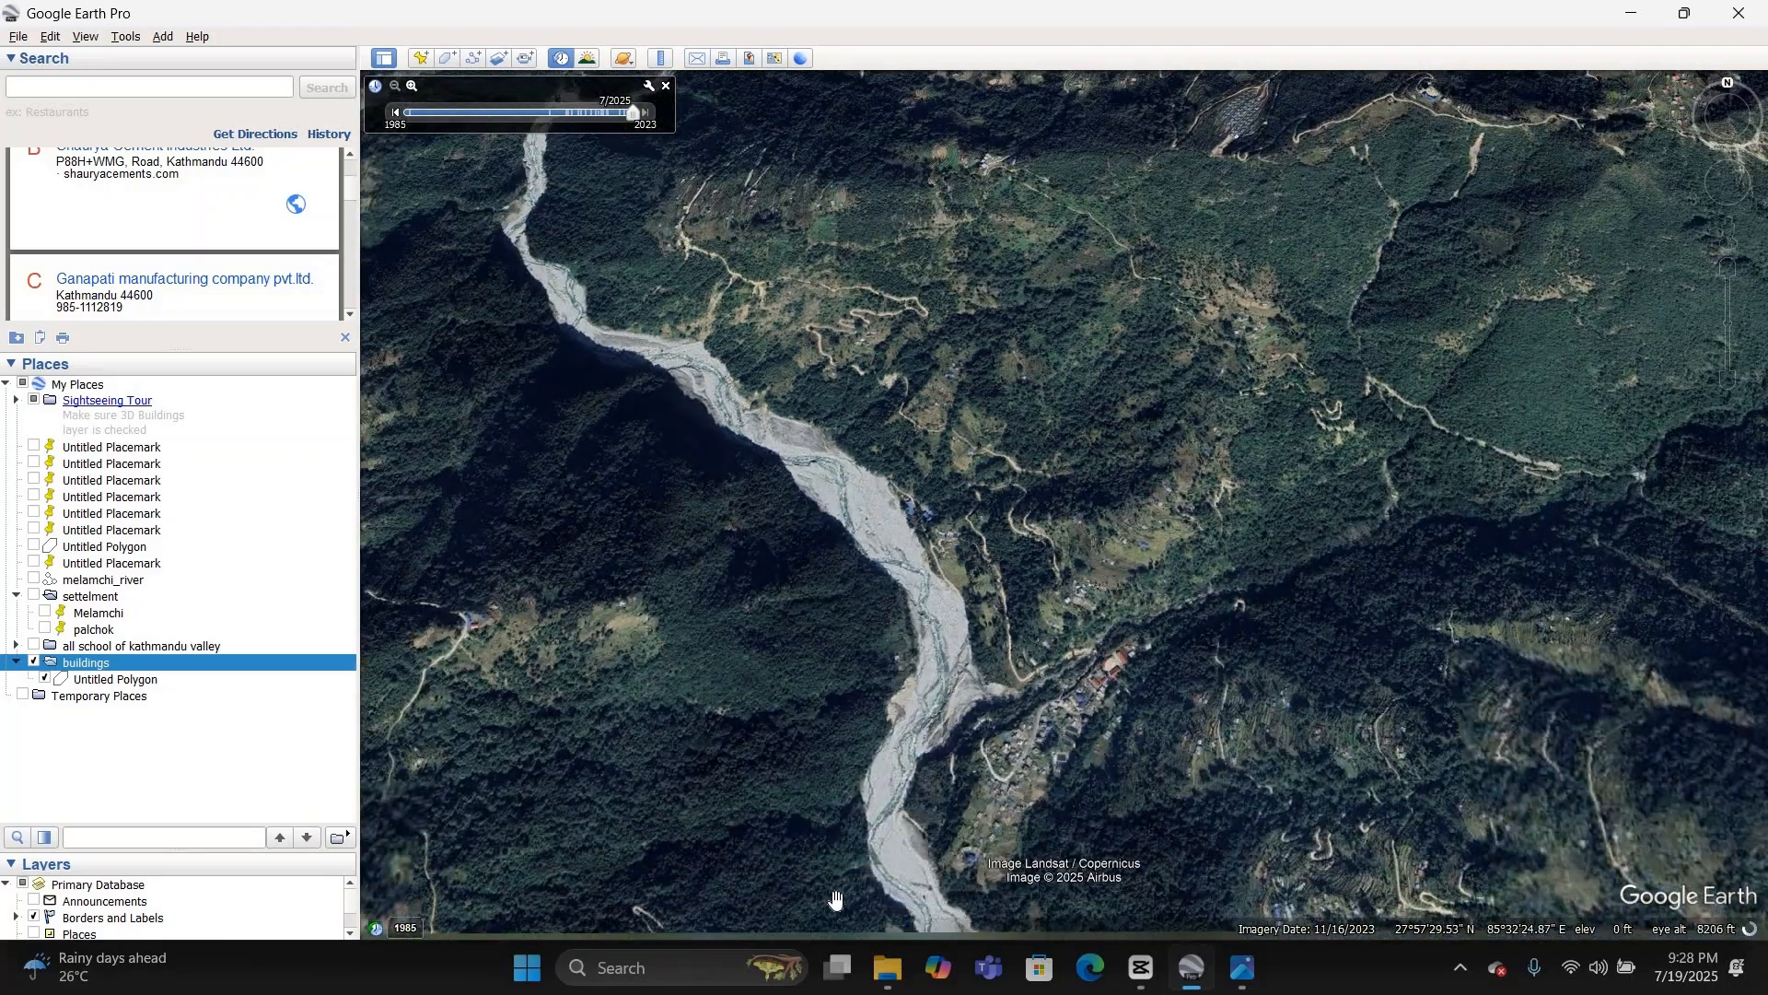
pyautogui.moveTo(840, 679); pyautogui.dragTo(856, 369)
pyautogui.scroll(-2, 859, 373)
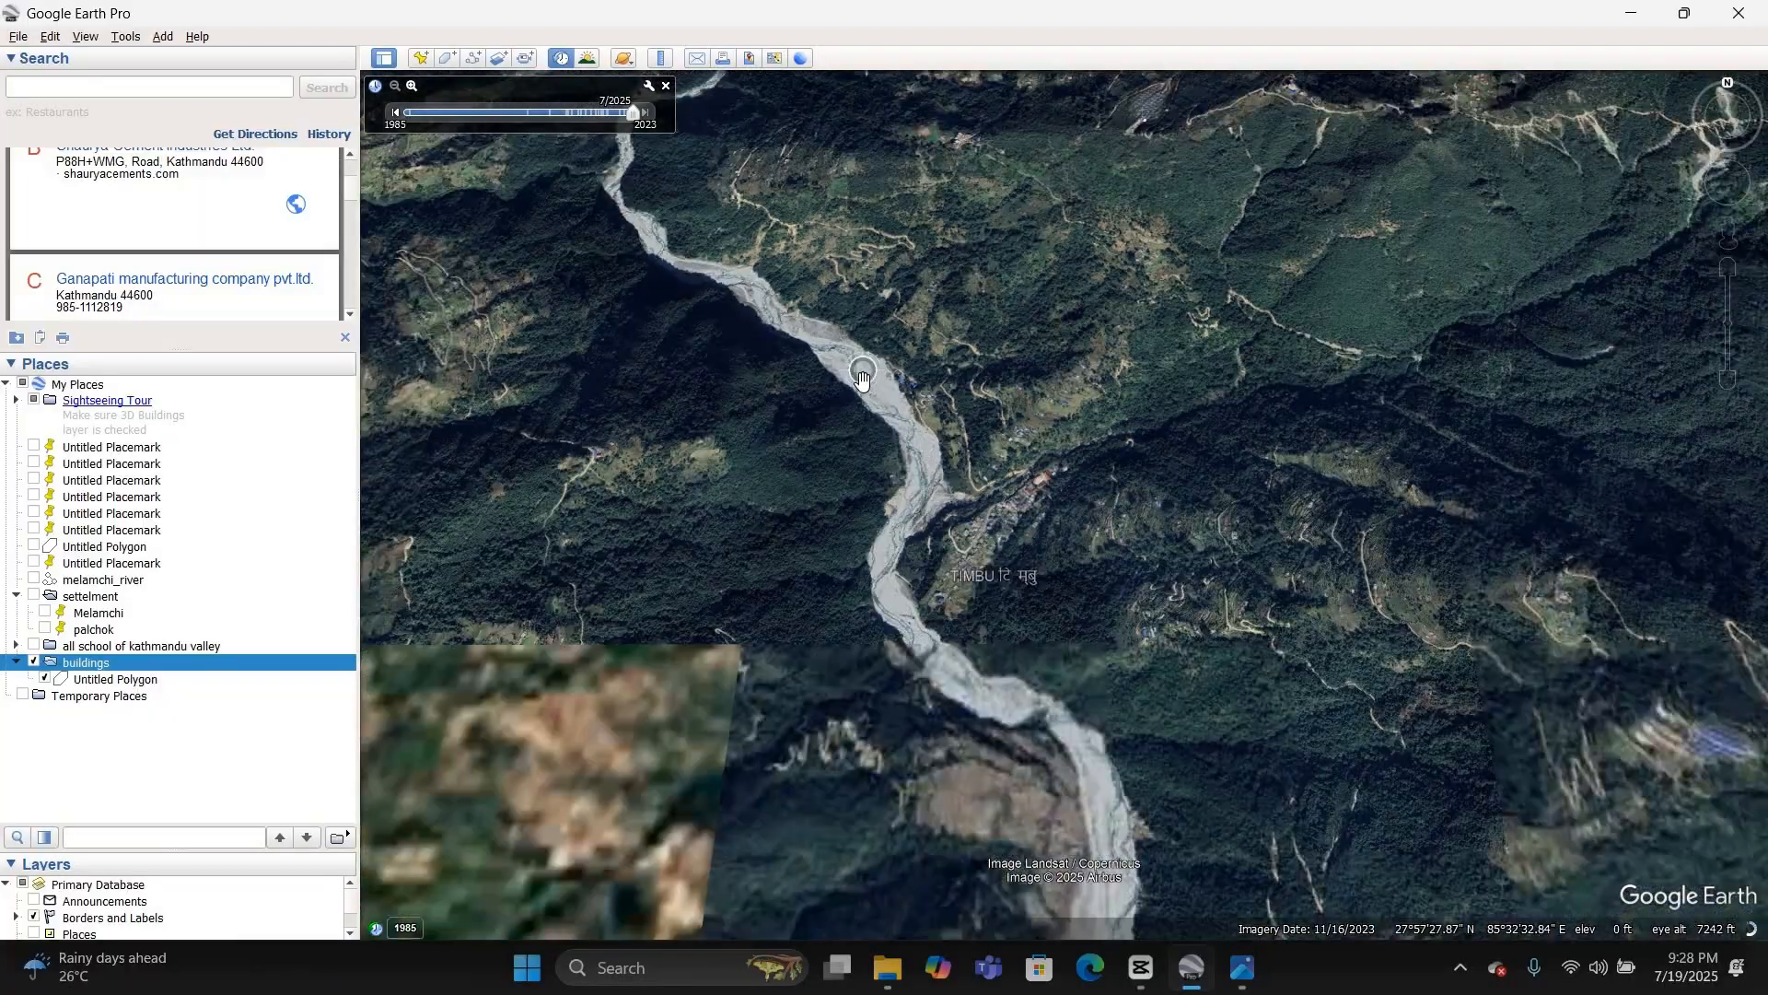
pyautogui.scroll(-1, 863, 380)
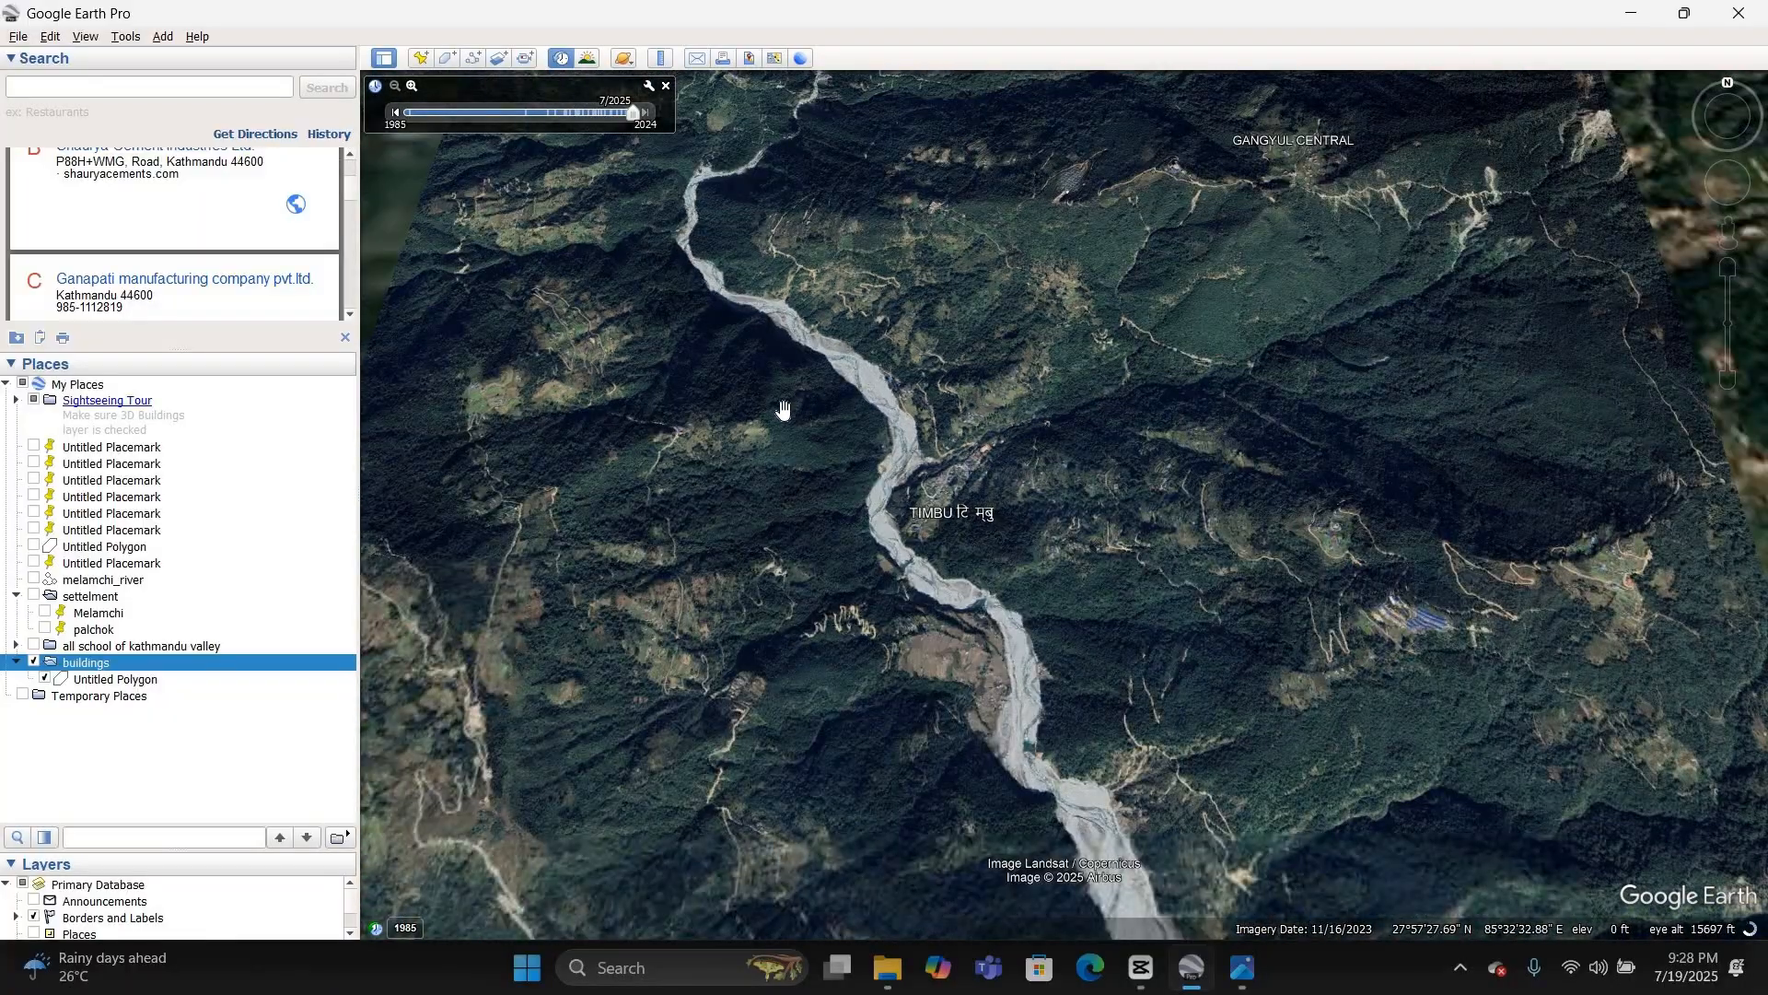
pyautogui.scroll(-1, 783, 409)
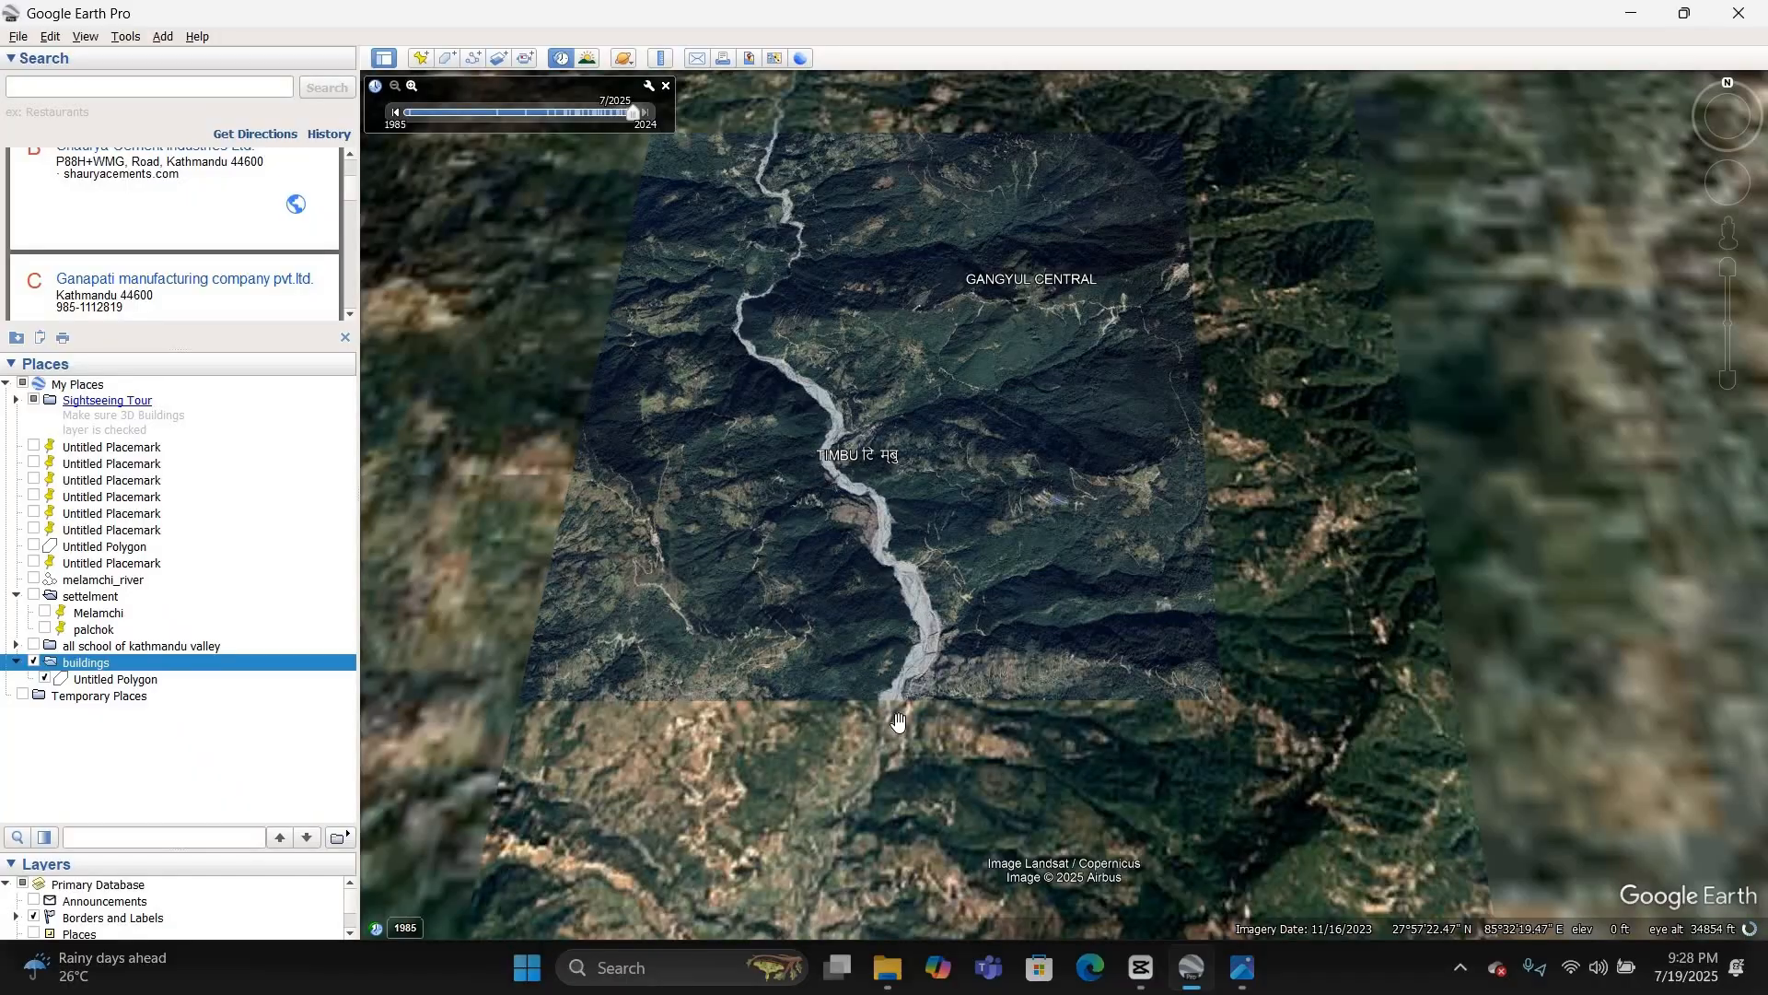
pyautogui.scroll(3, 890, 695)
pyautogui.scroll(3, 889, 673)
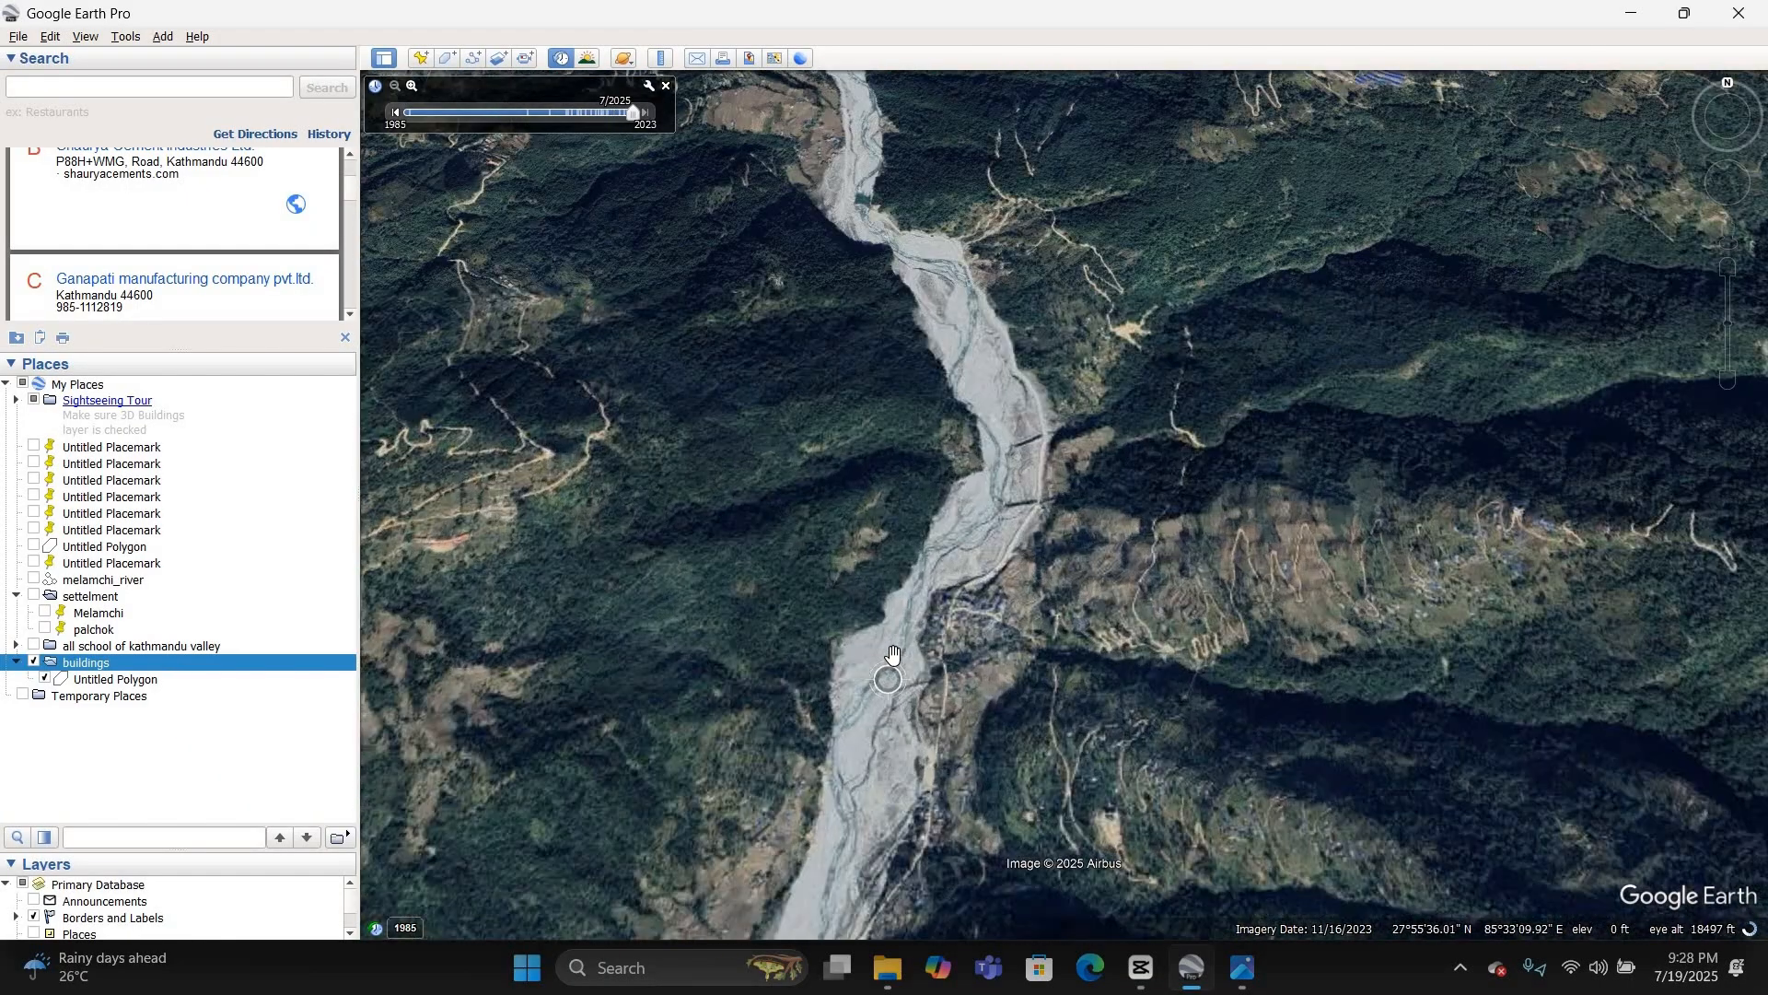
pyautogui.scroll(2, 884, 626)
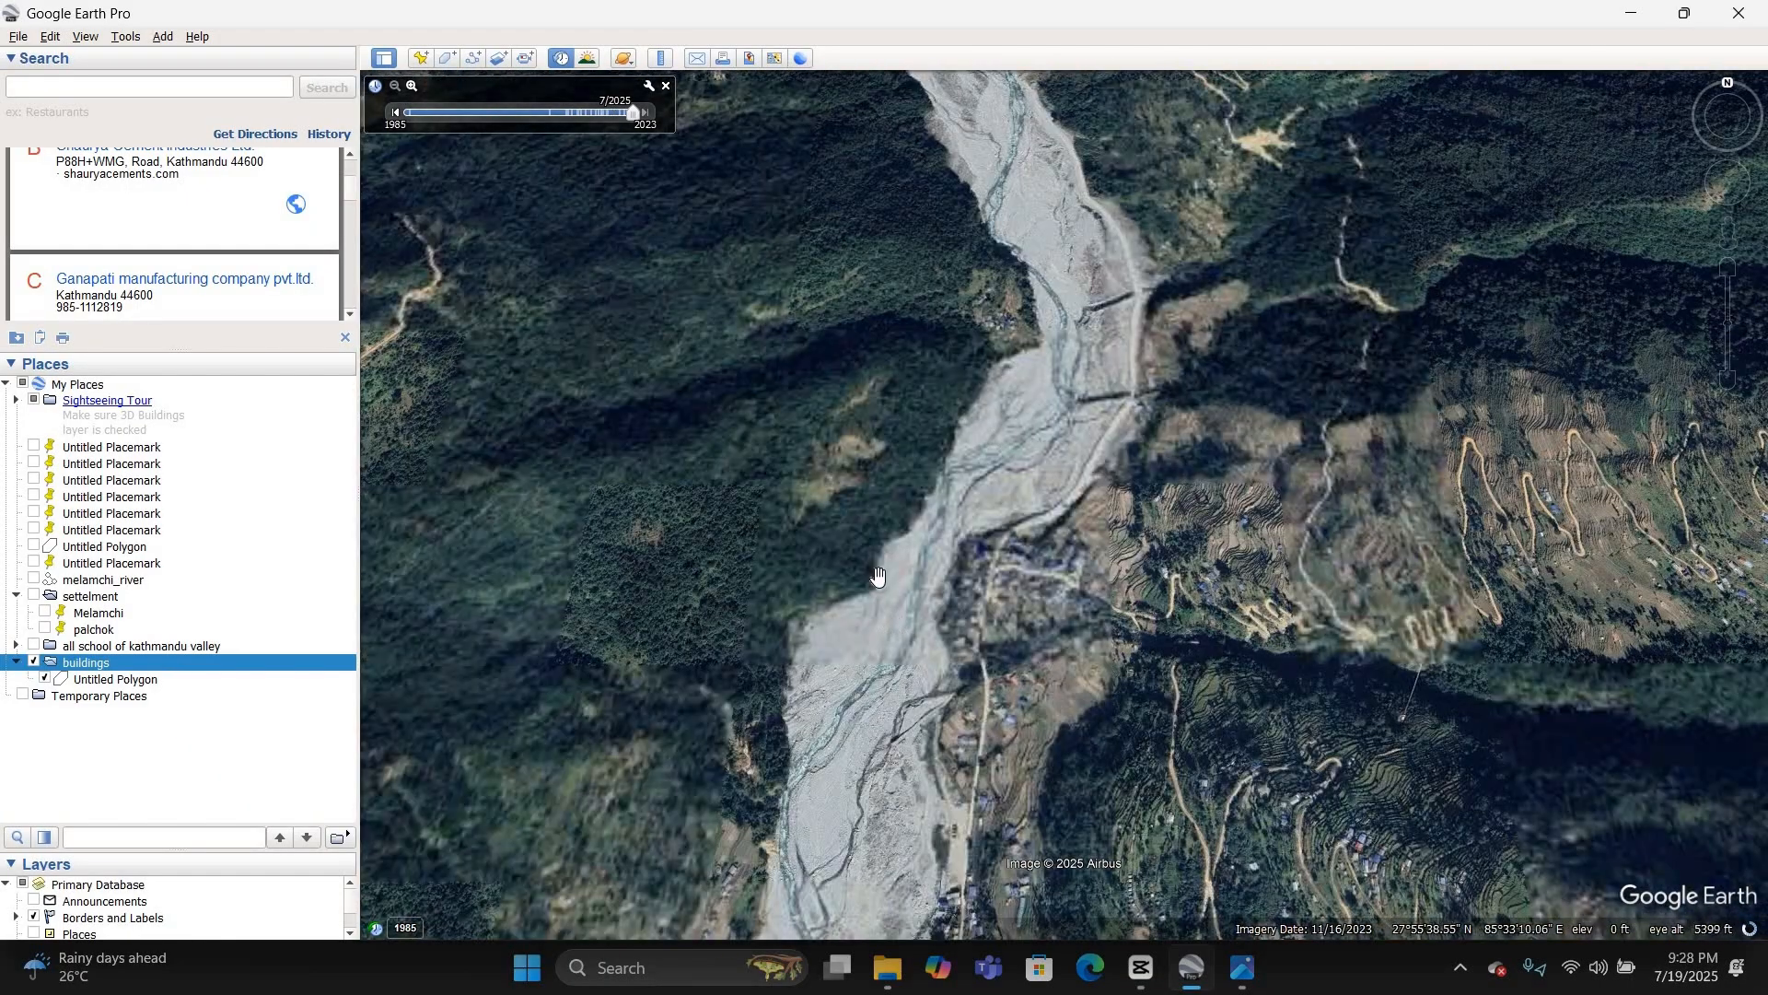
# Step: Set the historical imagery date to 2/2016 and examine the river channel, the rectangular ponds and the nearby roadside settlement
pyautogui.click(587, 115)
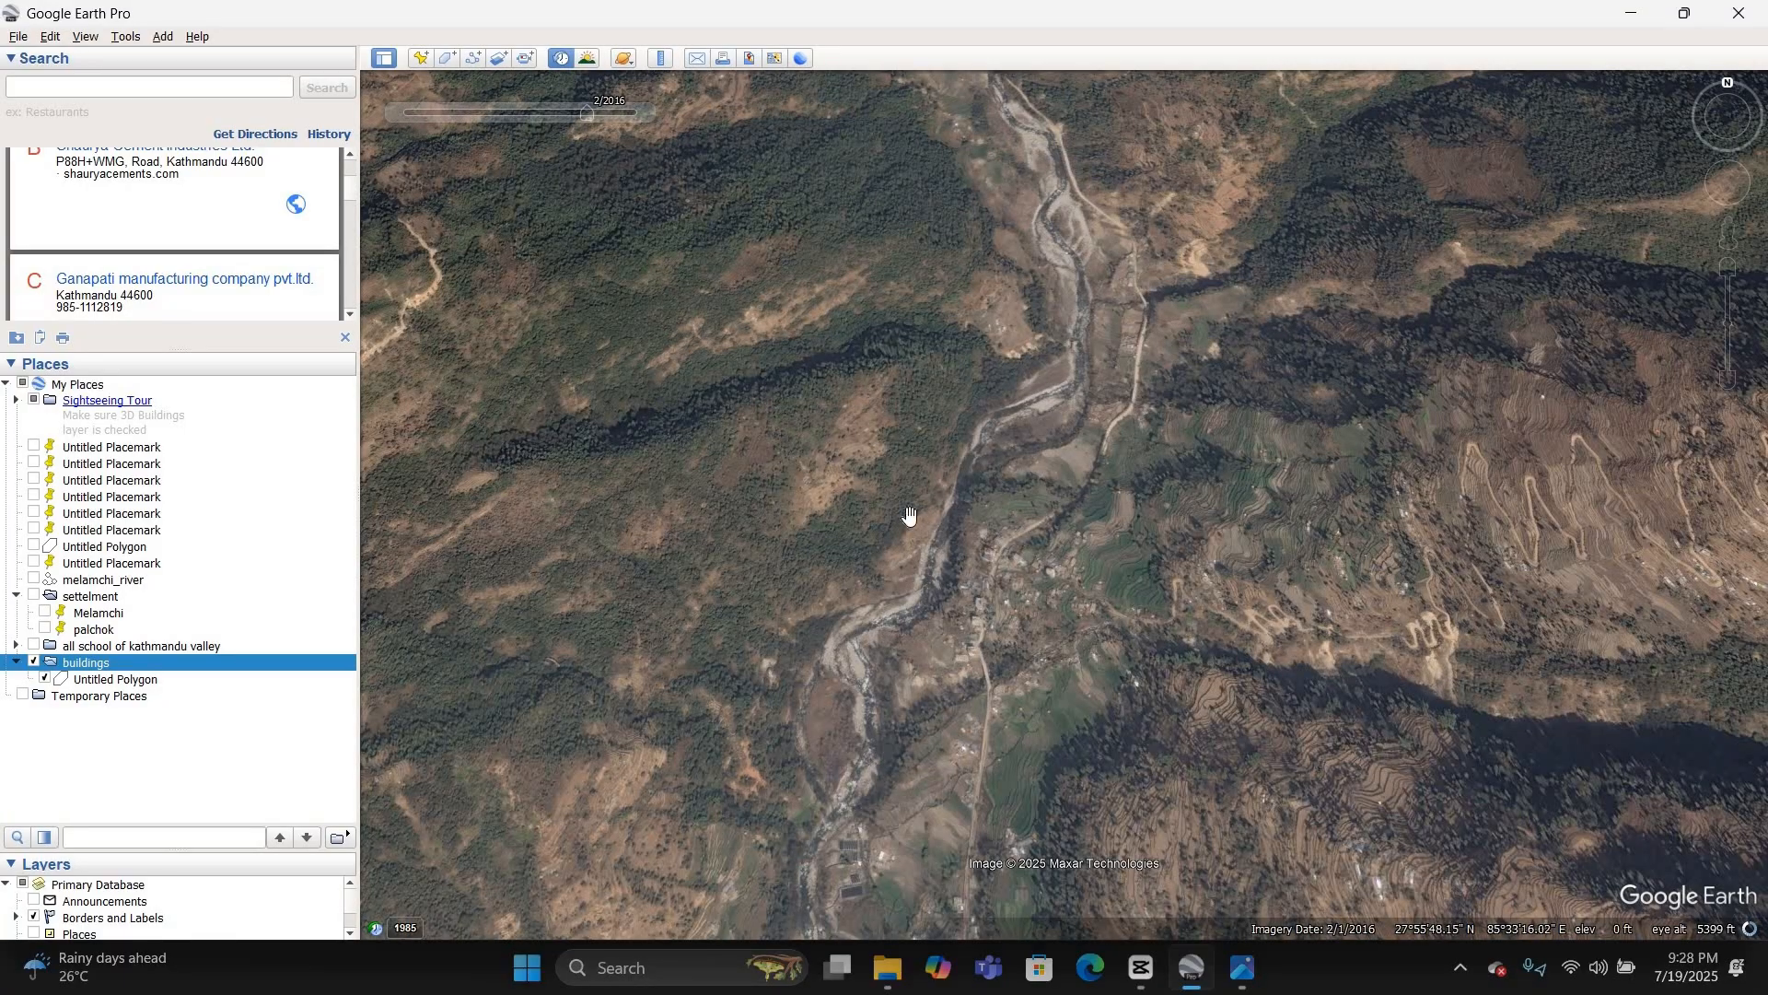
pyautogui.scroll(-3, 981, 455)
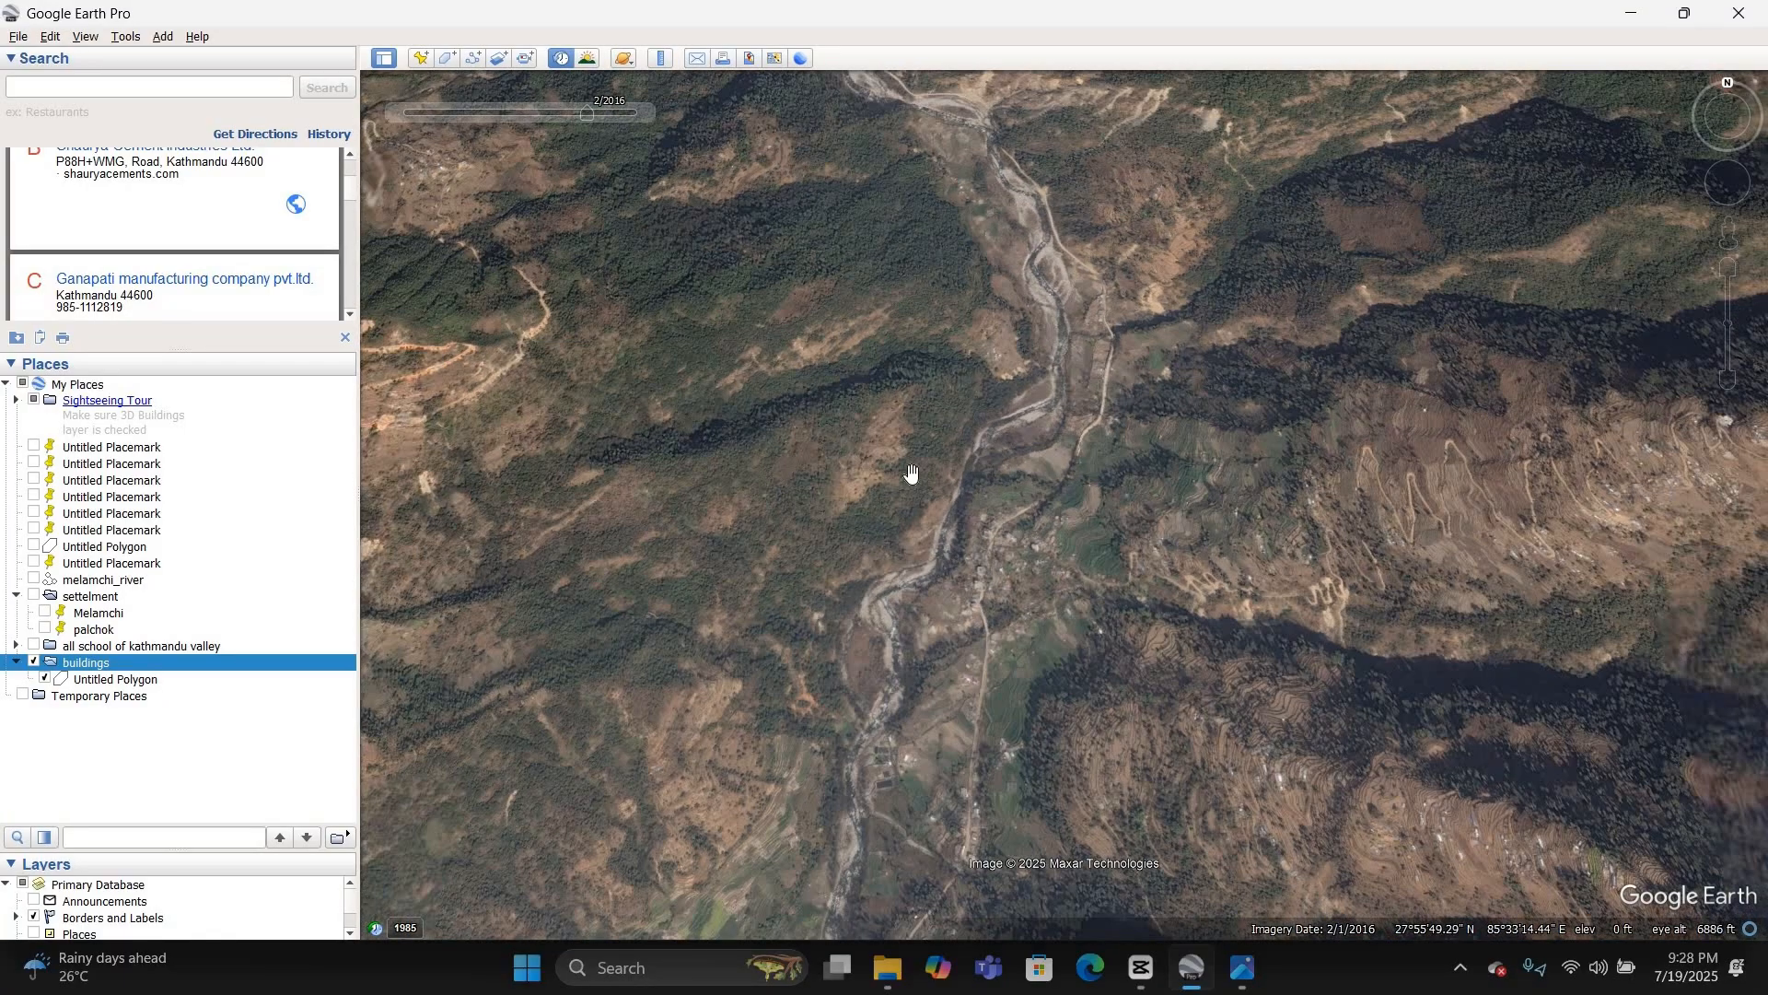
pyautogui.scroll(3, 901, 562)
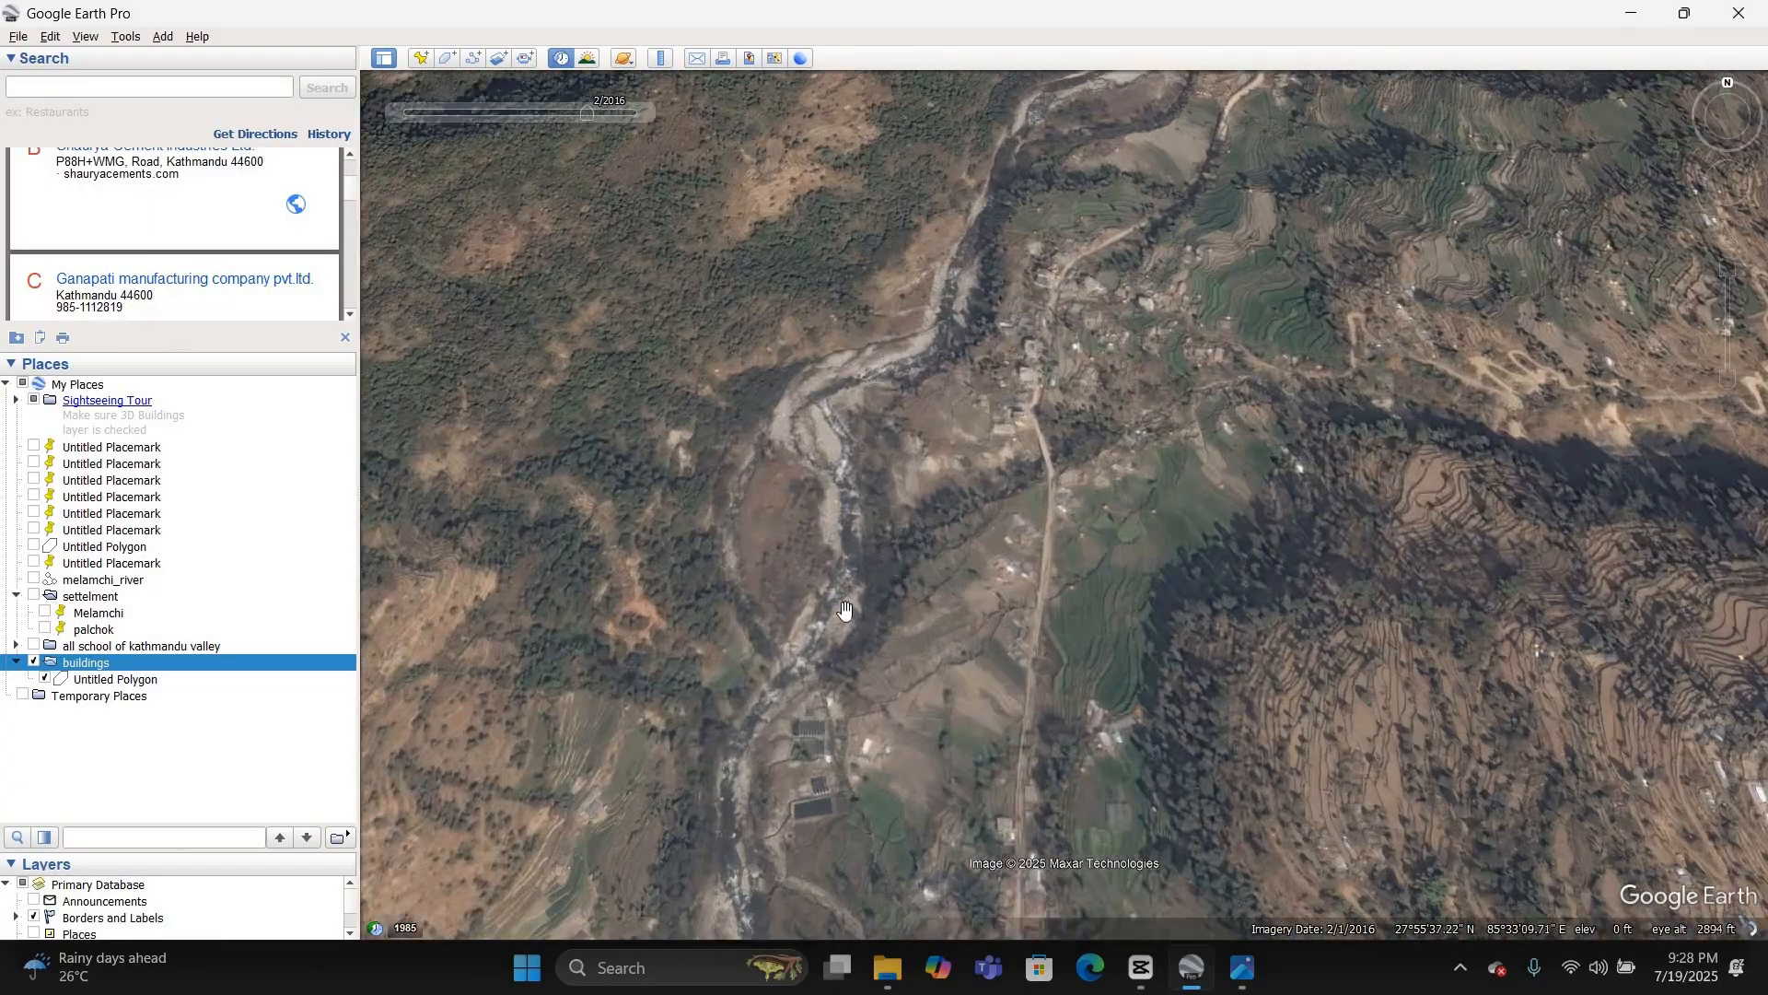
pyautogui.scroll(3, 815, 807)
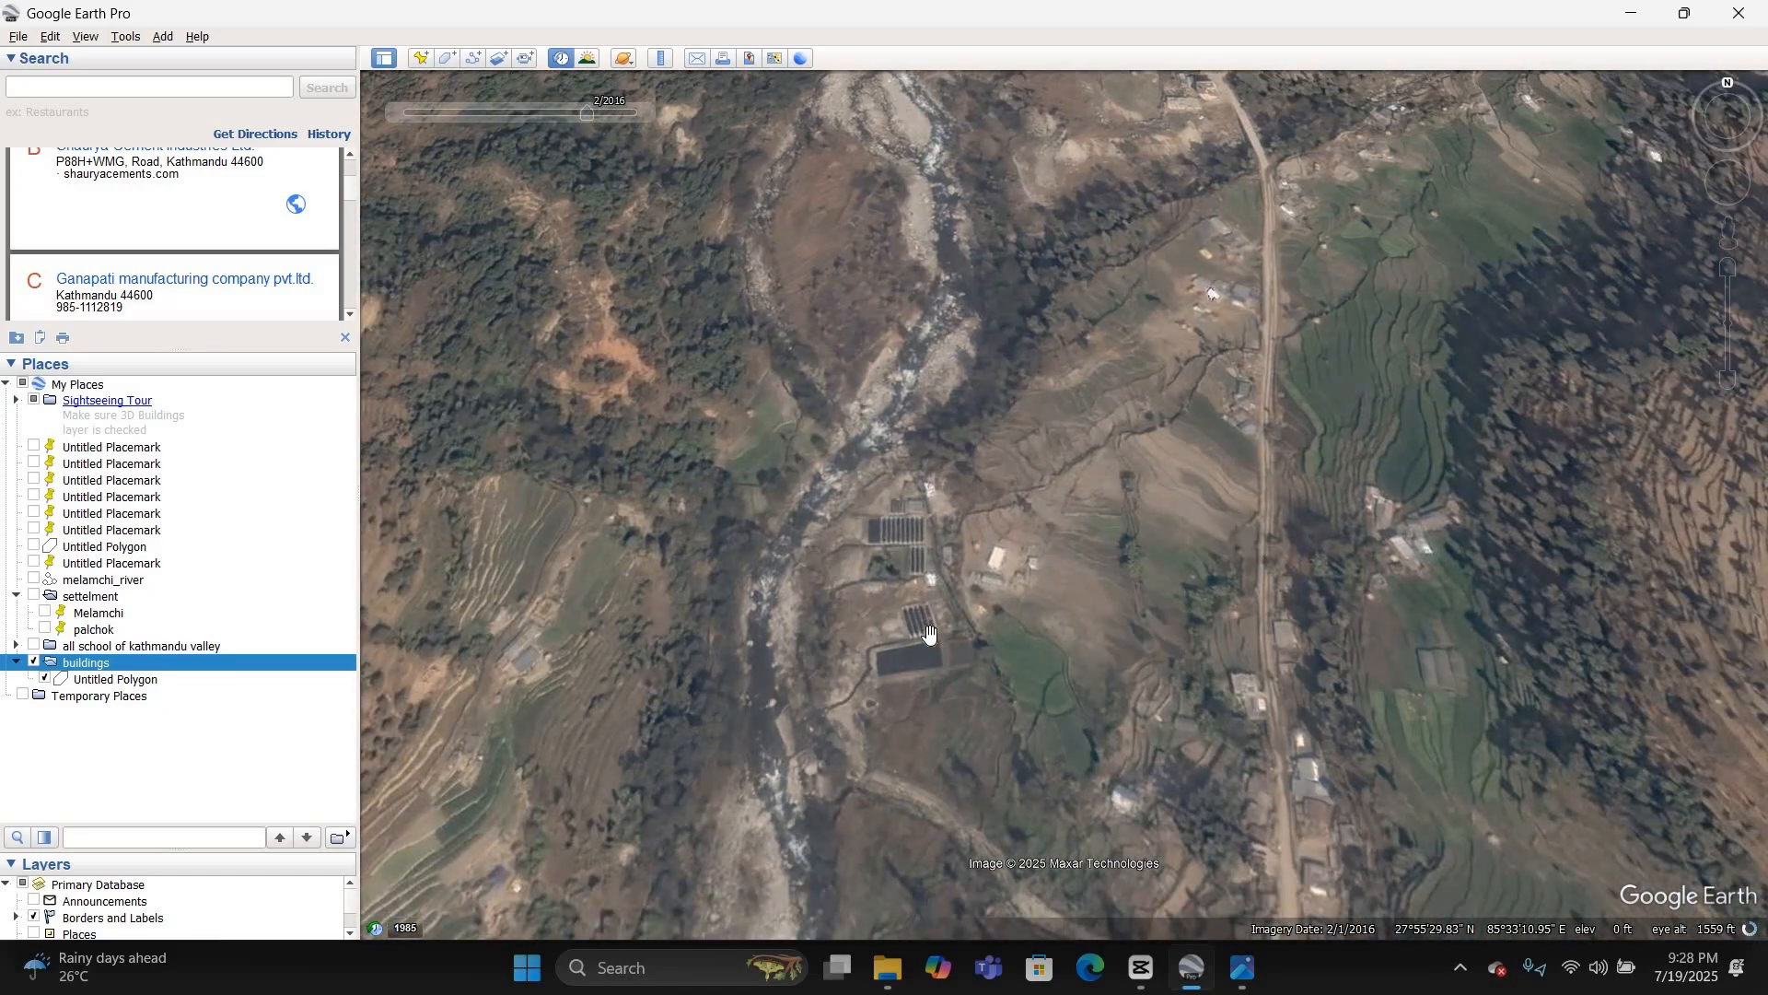
pyautogui.scroll(1, 811, 580)
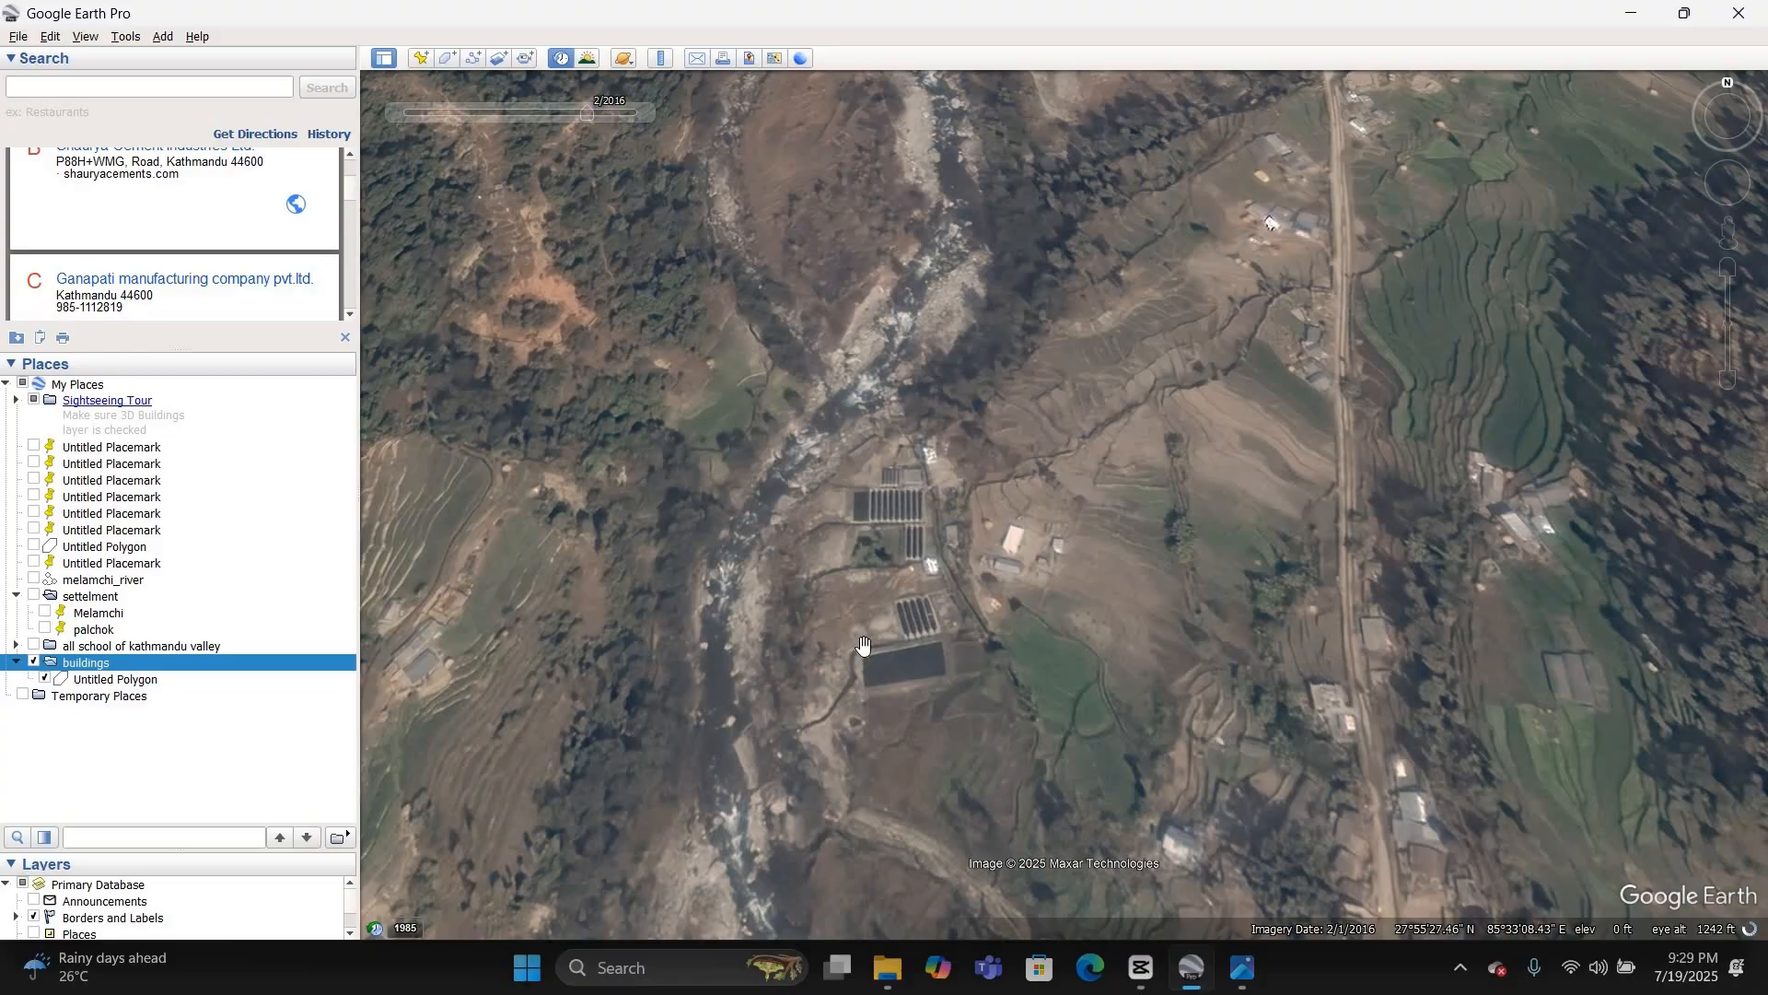
pyautogui.scroll(-2, 862, 644)
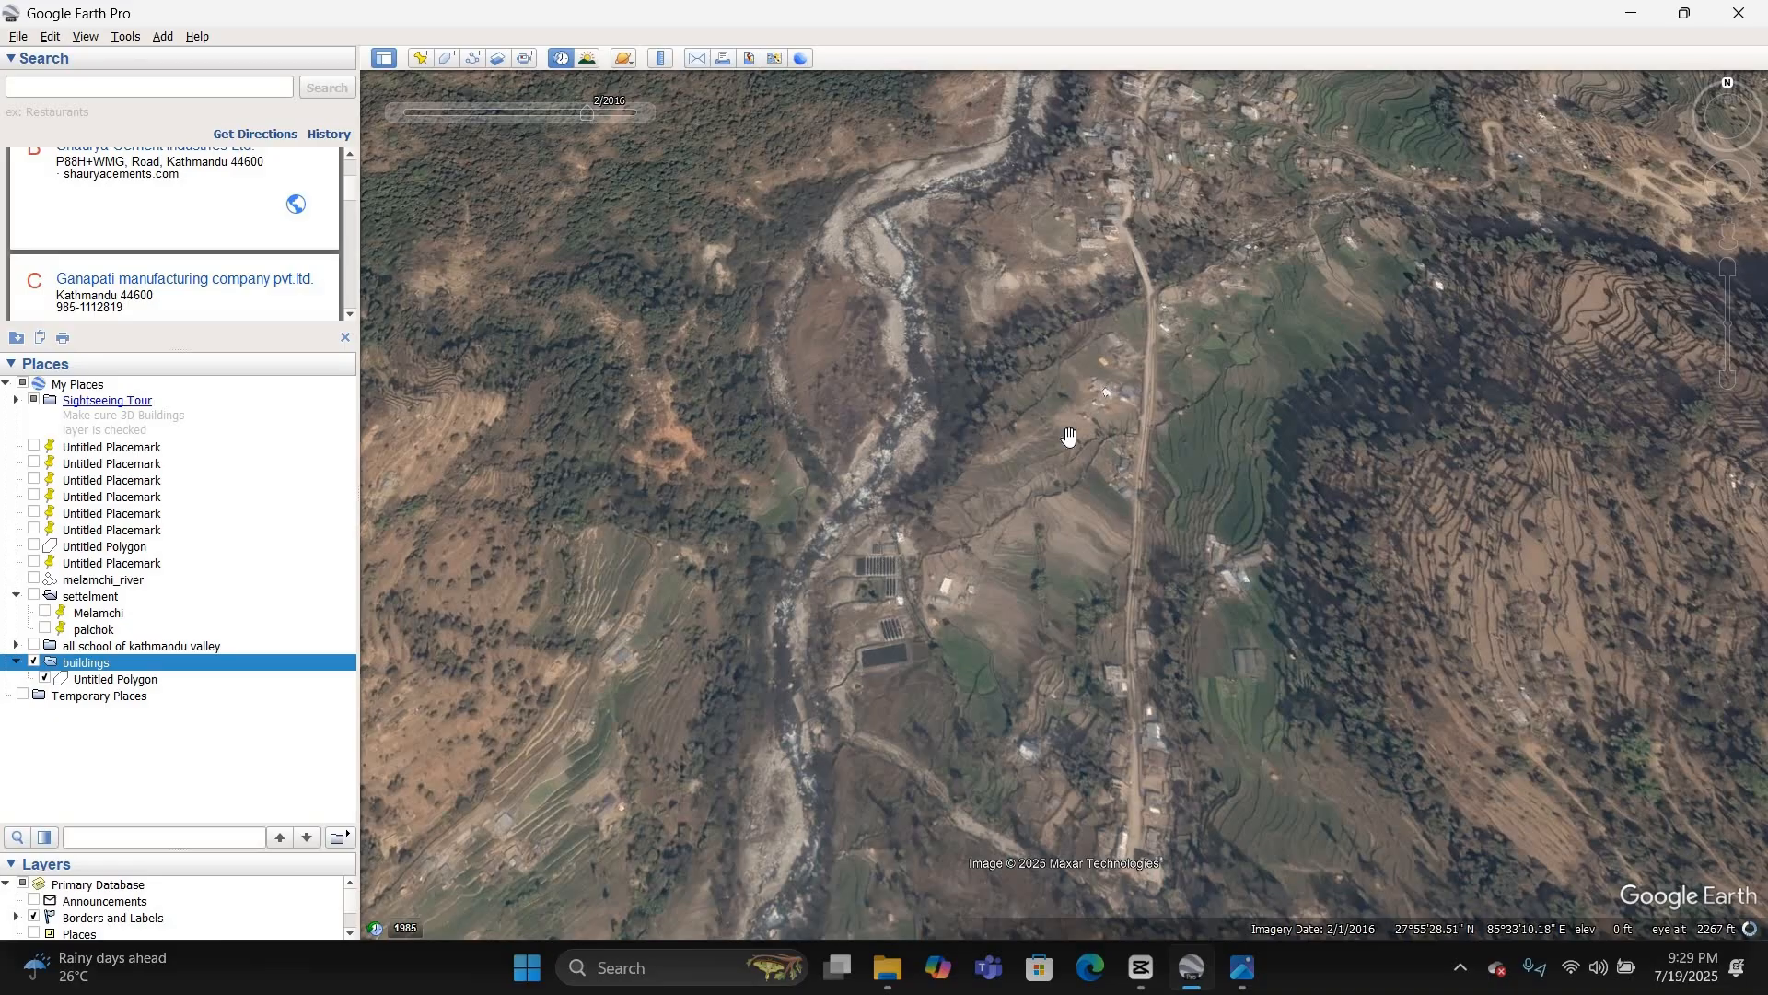
pyautogui.scroll(-1, 837, 527)
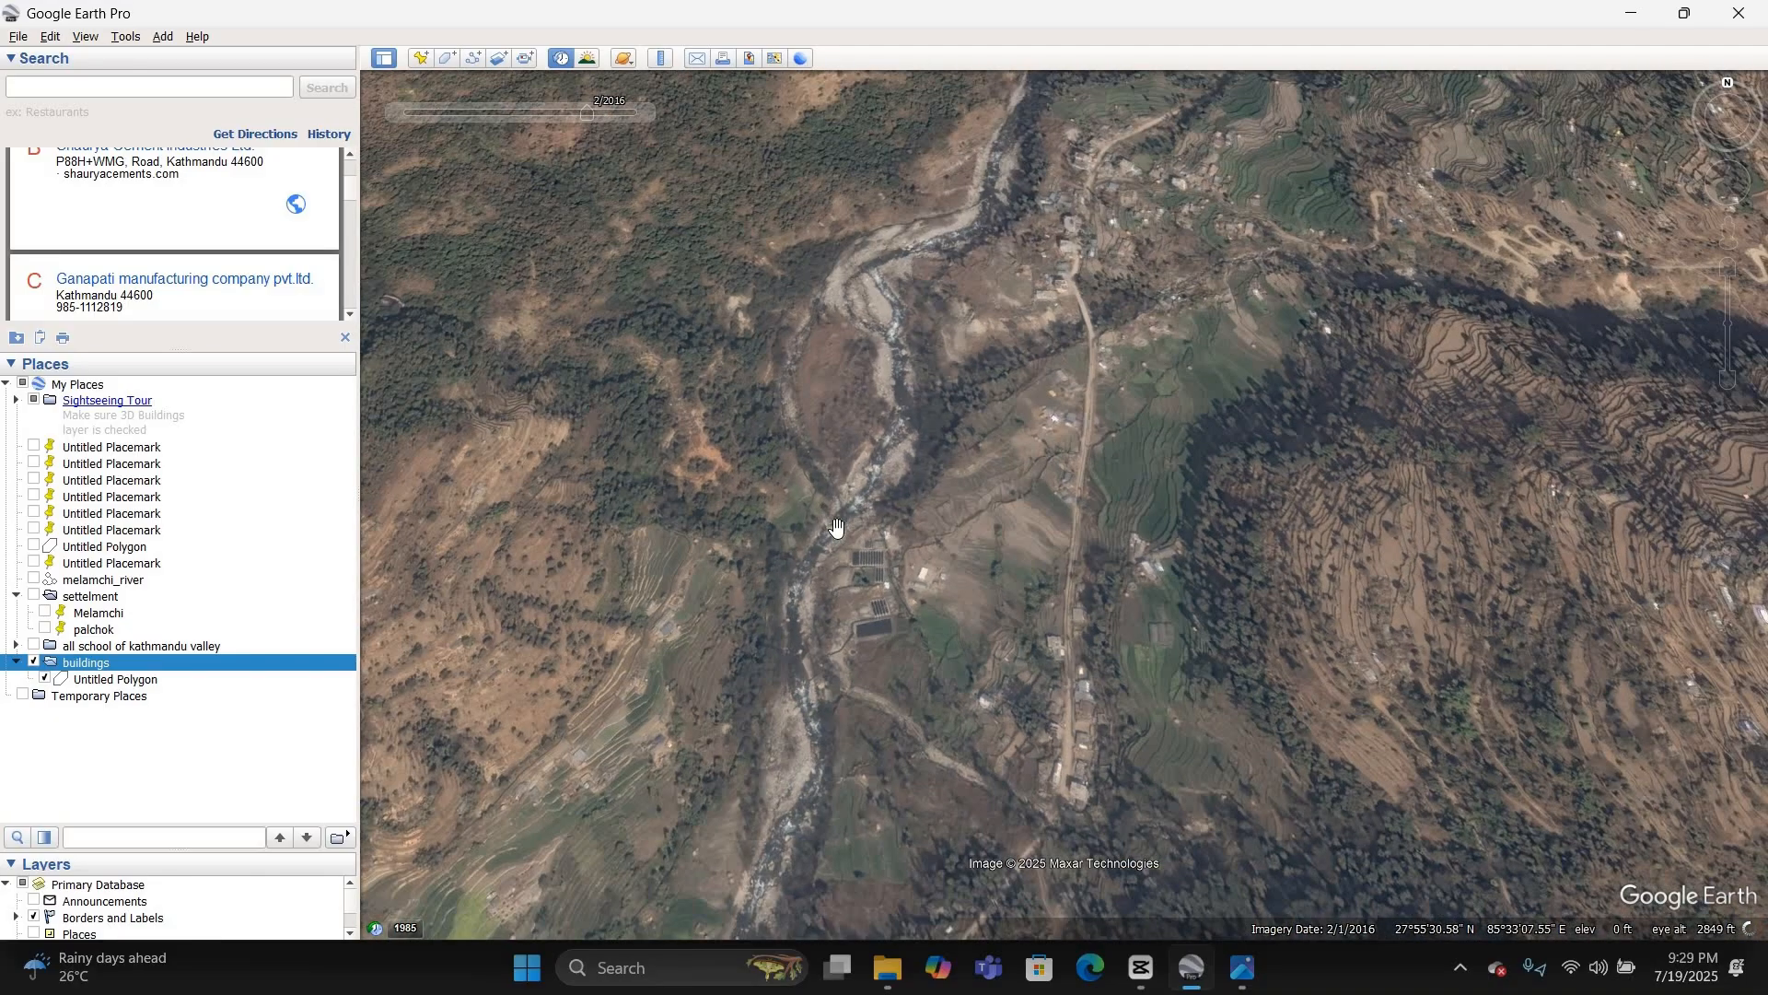
pyautogui.scroll(-1, 836, 527)
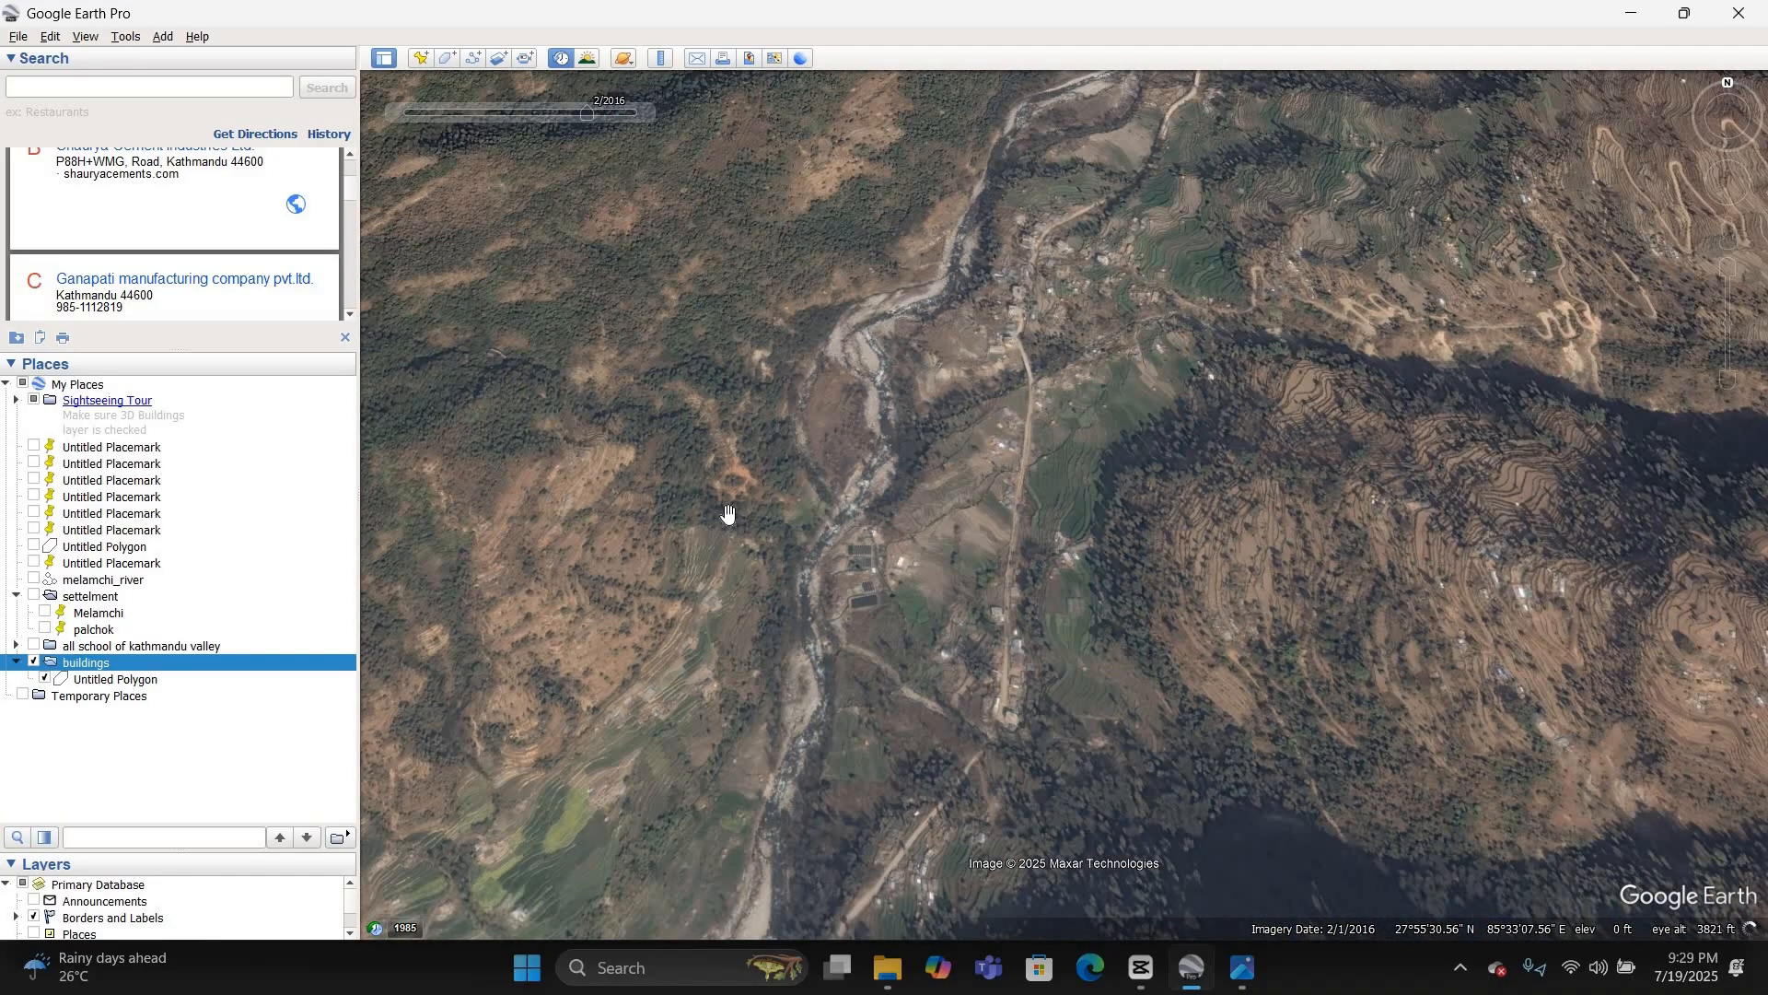
# Step: Compare the same river section by setting the historical imagery date to 10/2019 and 10/2022
pyautogui.click(609, 112)
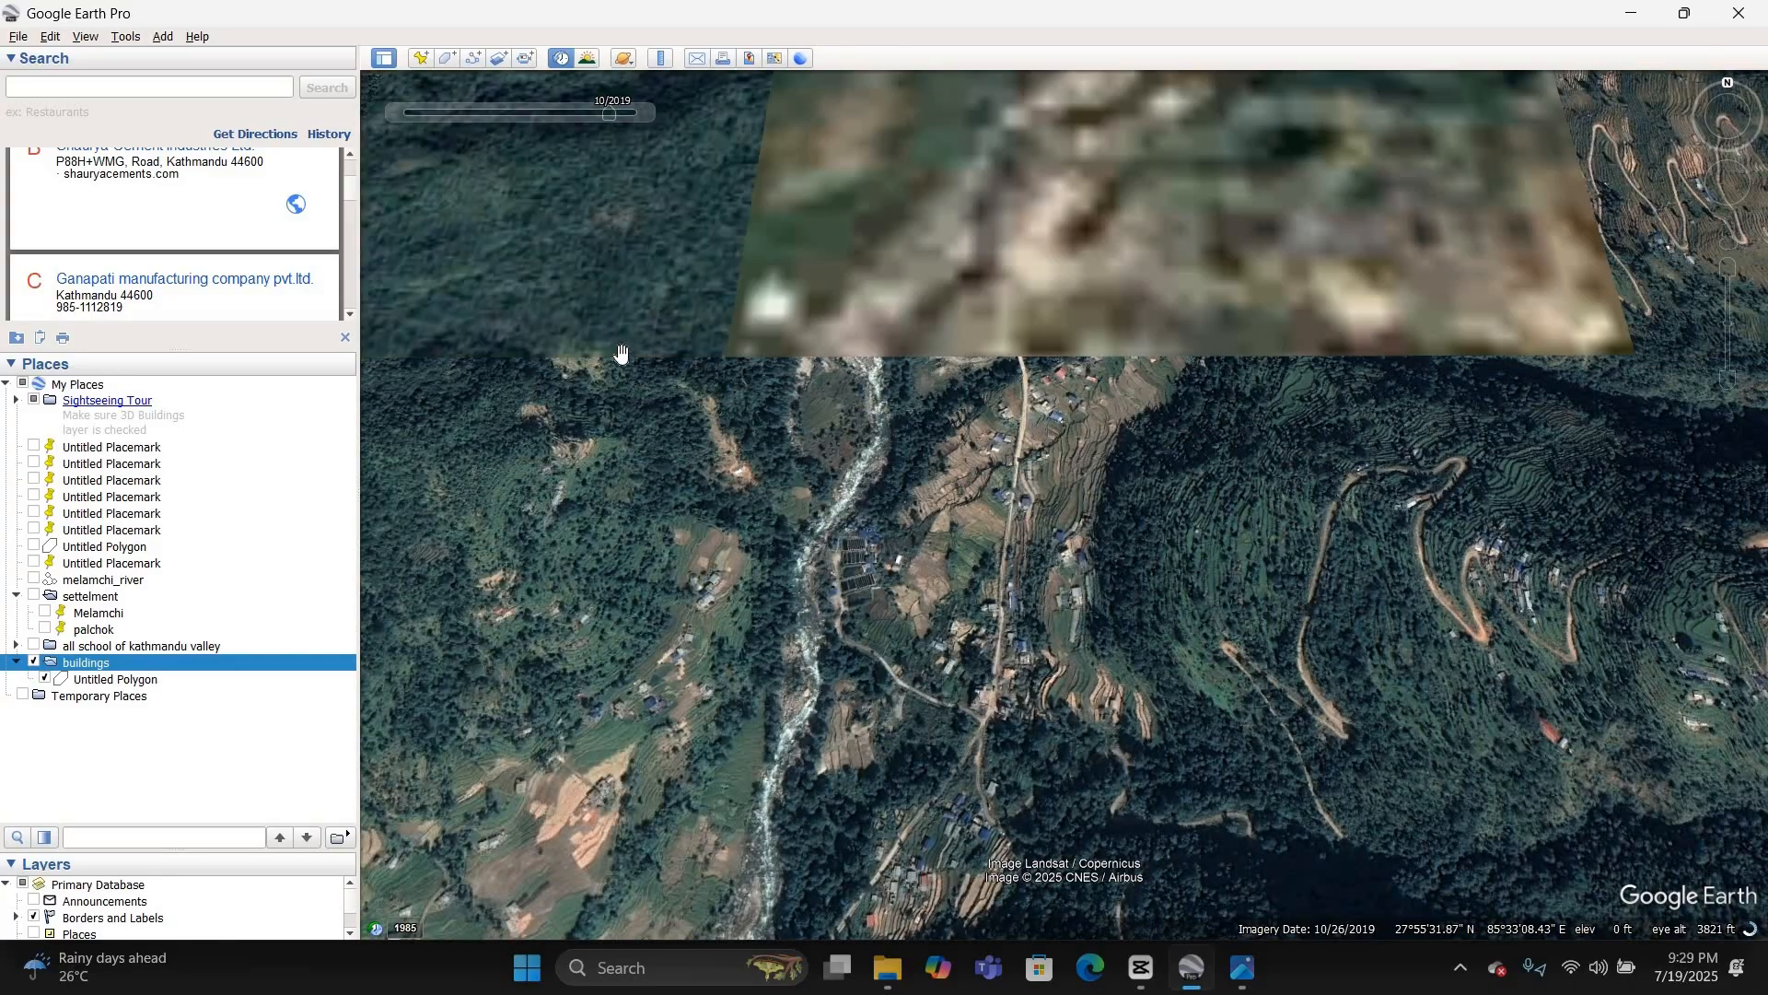
pyautogui.click(623, 115)
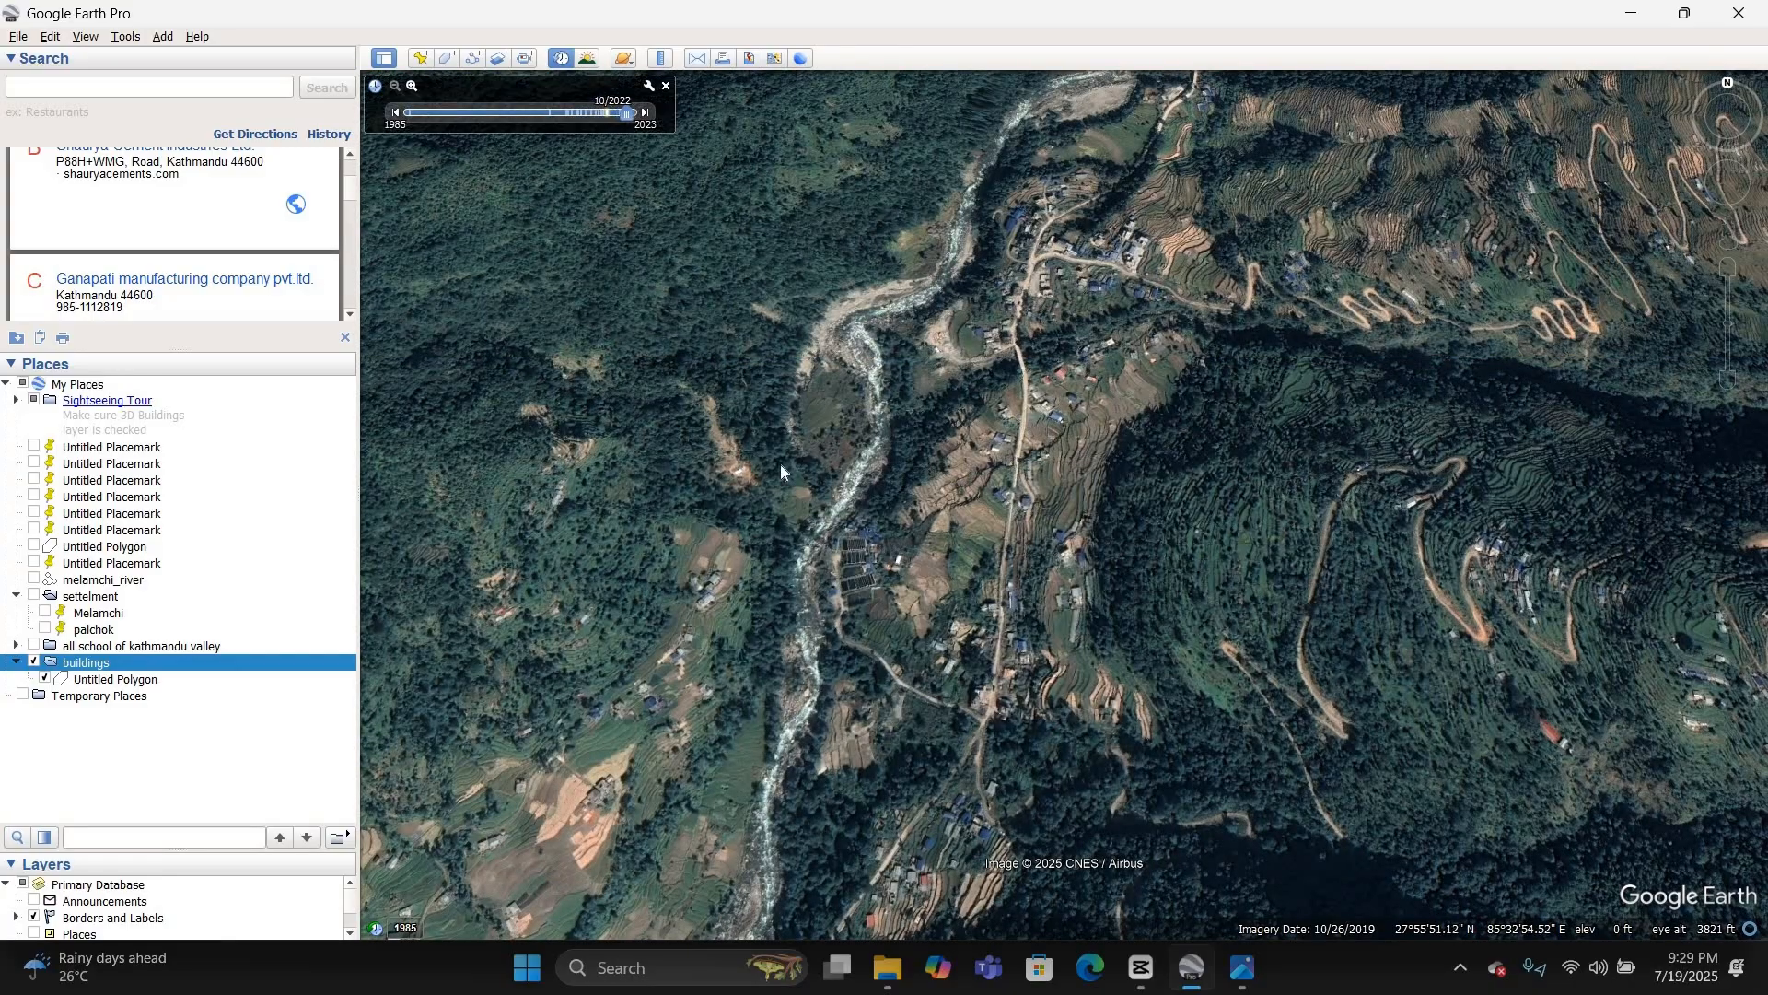